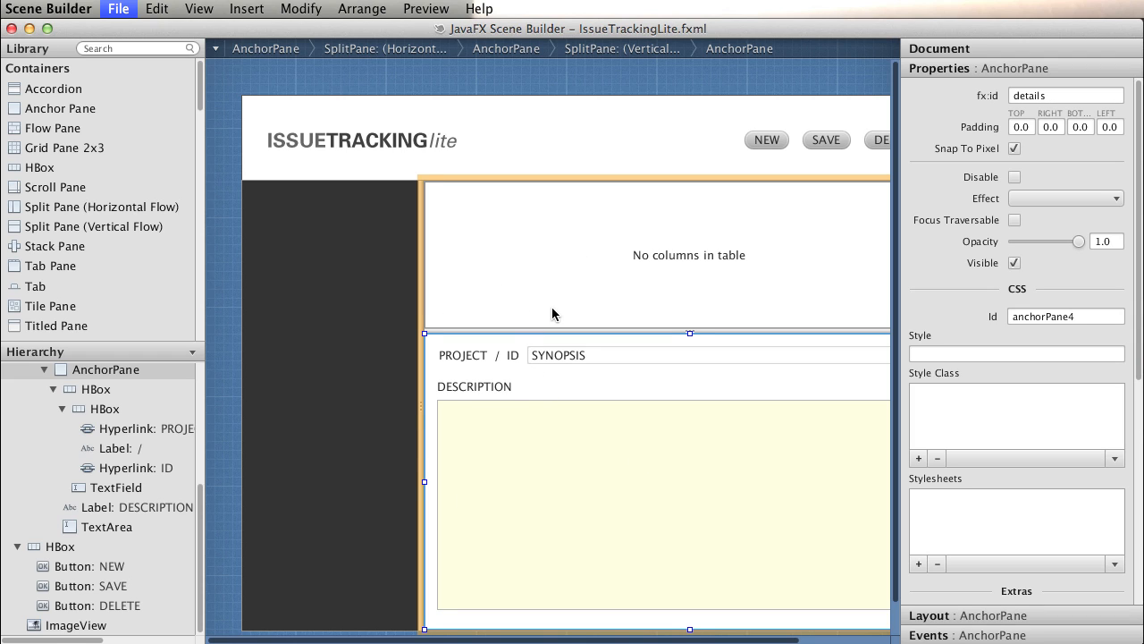
# Show the issues of Project2 and open issue TT-3 to view its details
pyautogui.hscroll(1, 553, 308)
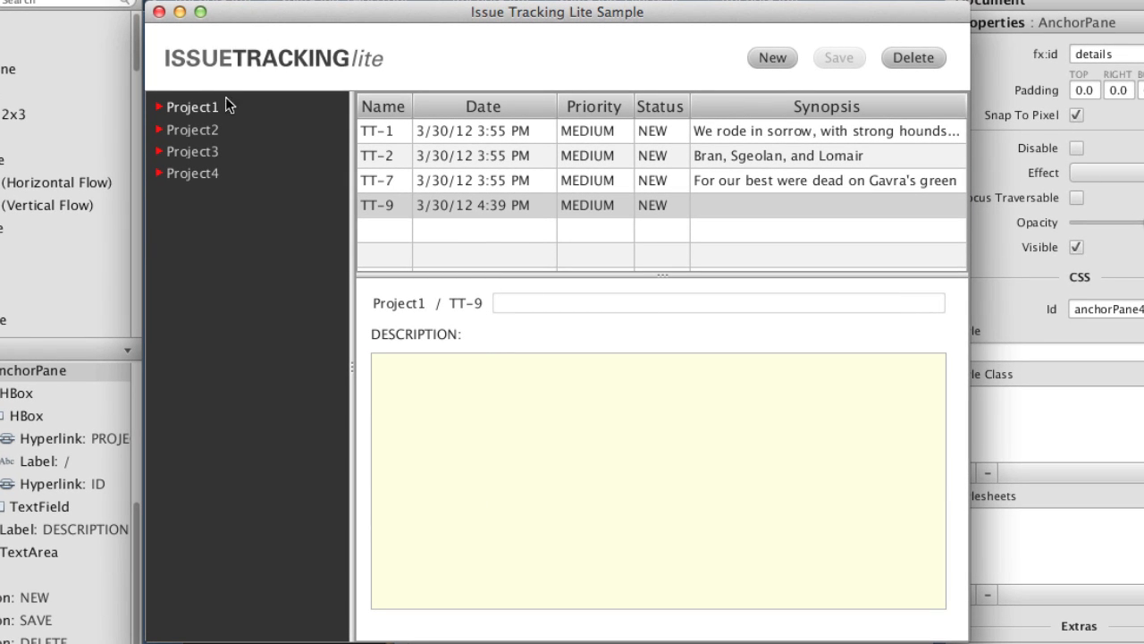
pyautogui.click(191, 130)
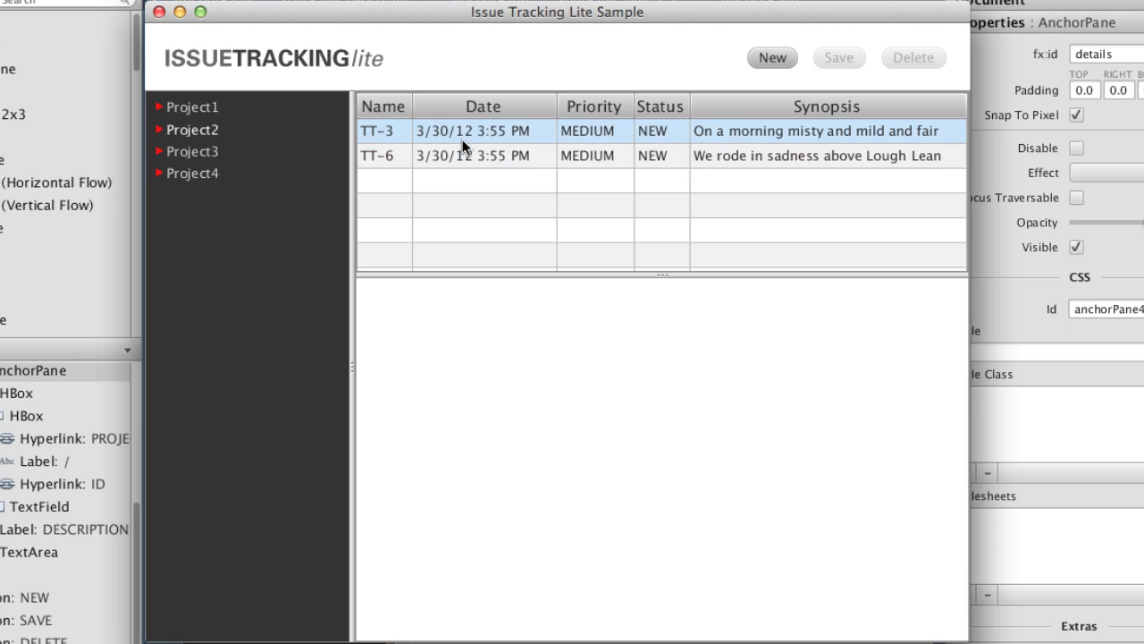
pyautogui.click(525, 131)
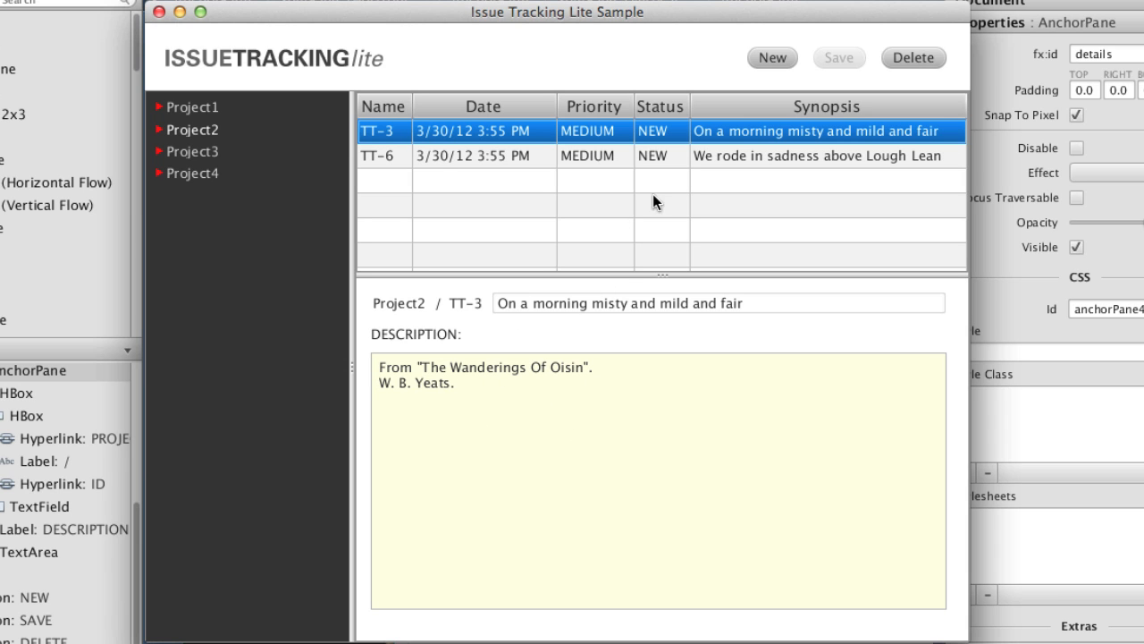
# Create and save a Project2 issue with the synopsis "Testing", and delete that issue again
pyautogui.click(783, 59)
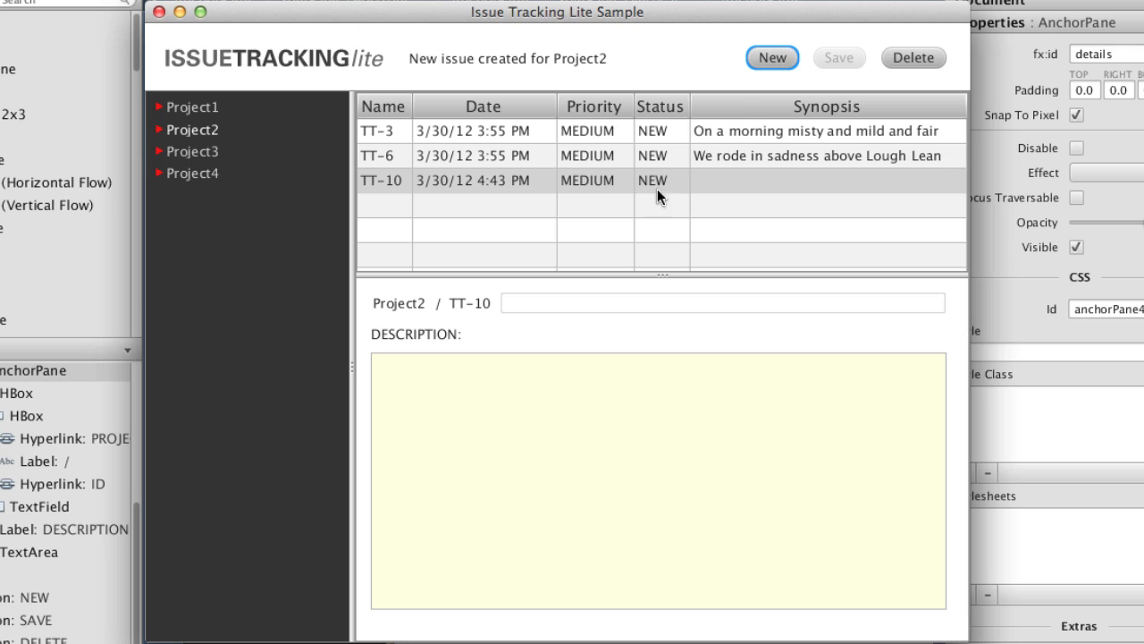
pyautogui.click(592, 303)
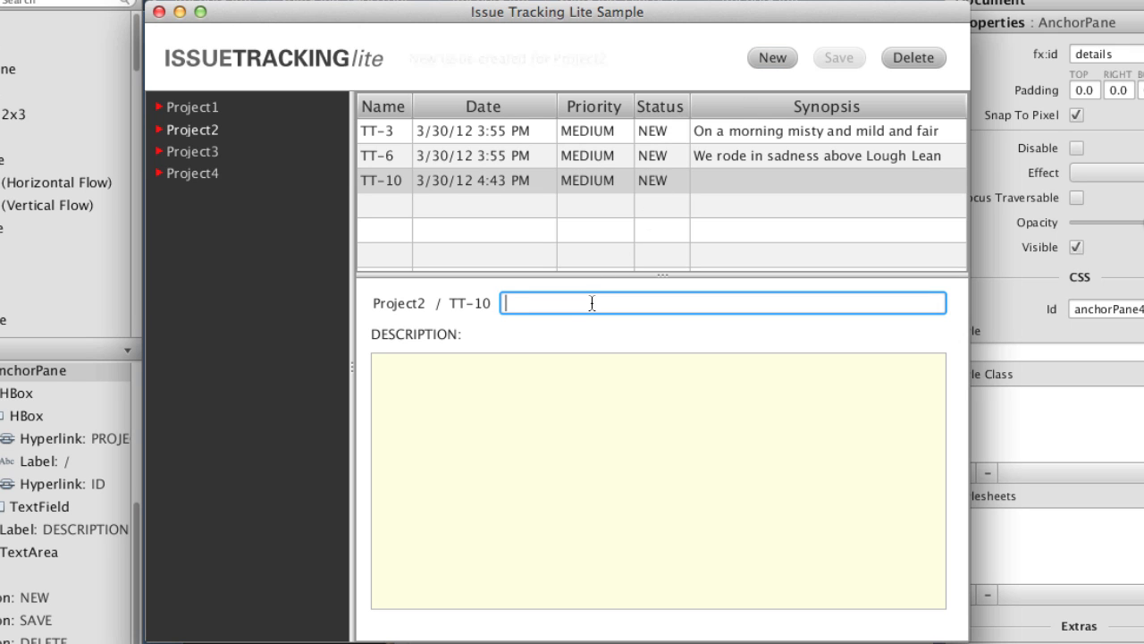
pyautogui.write('Testing')
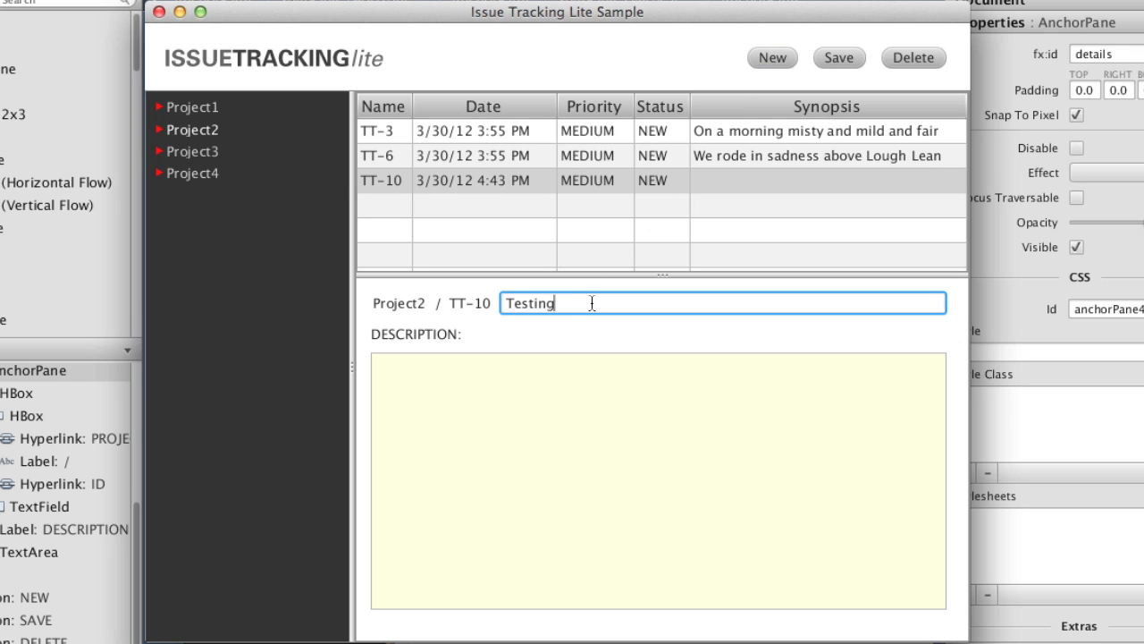
pyautogui.click(837, 57)
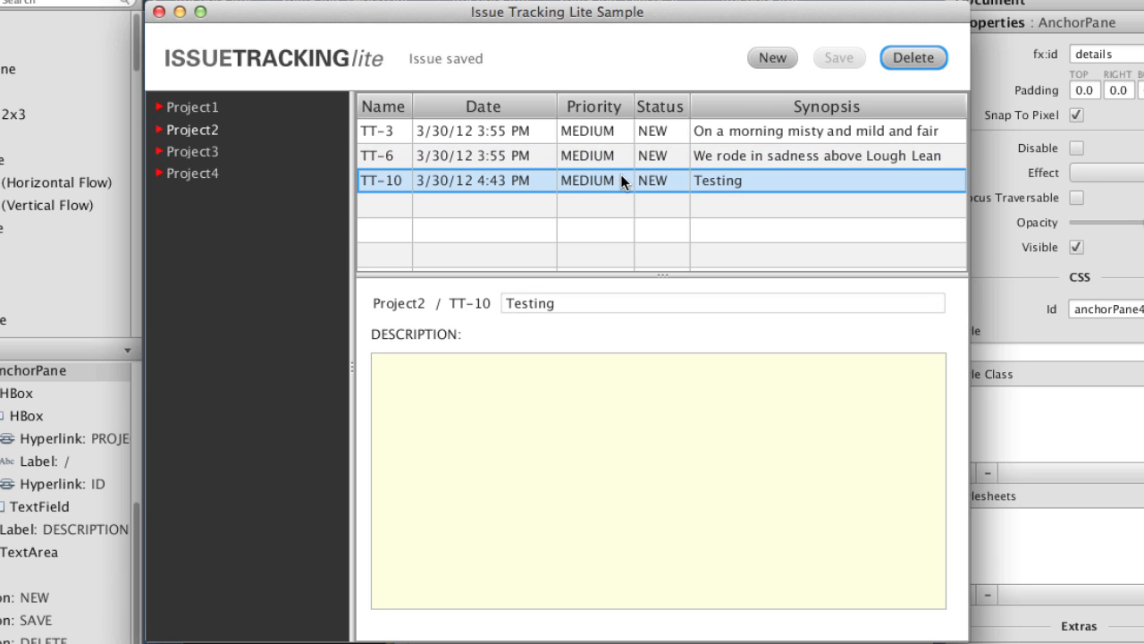
pyautogui.click(914, 57)
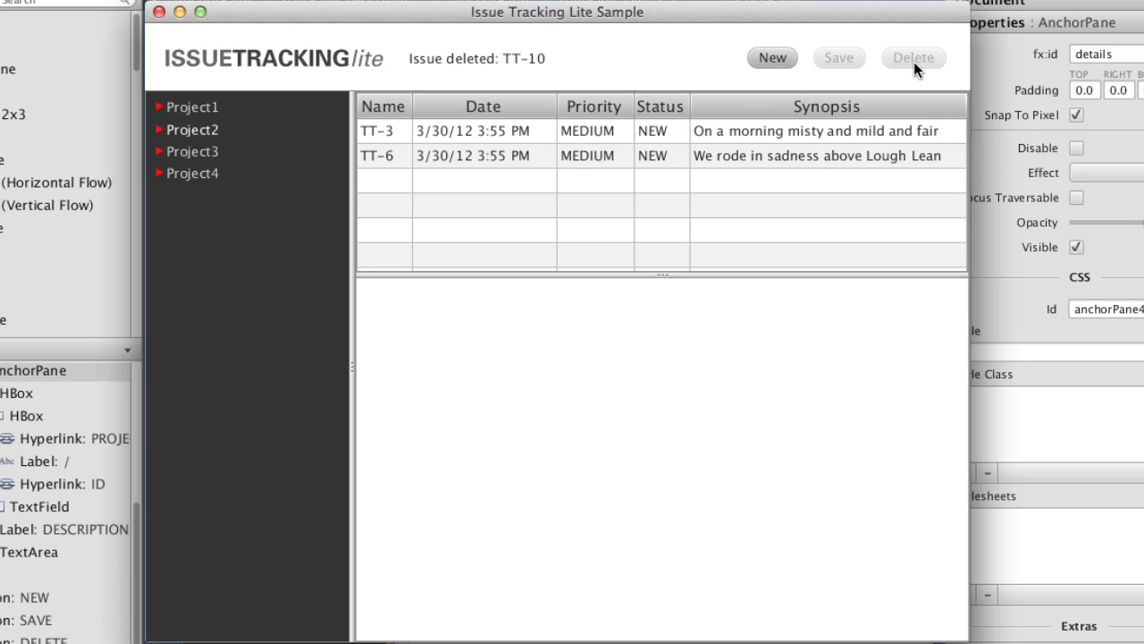
# View the details of issues TT-6 and TT-3, and browse the issue lists of Project4, Project3 and Project2
pyautogui.click(466, 151)
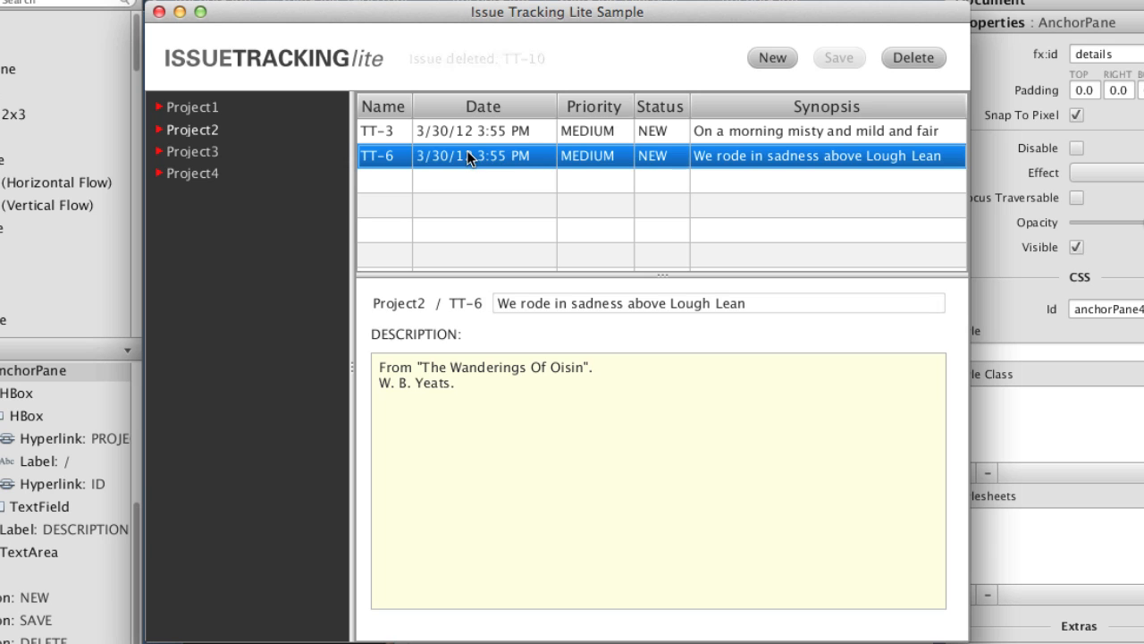
pyautogui.click(463, 130)
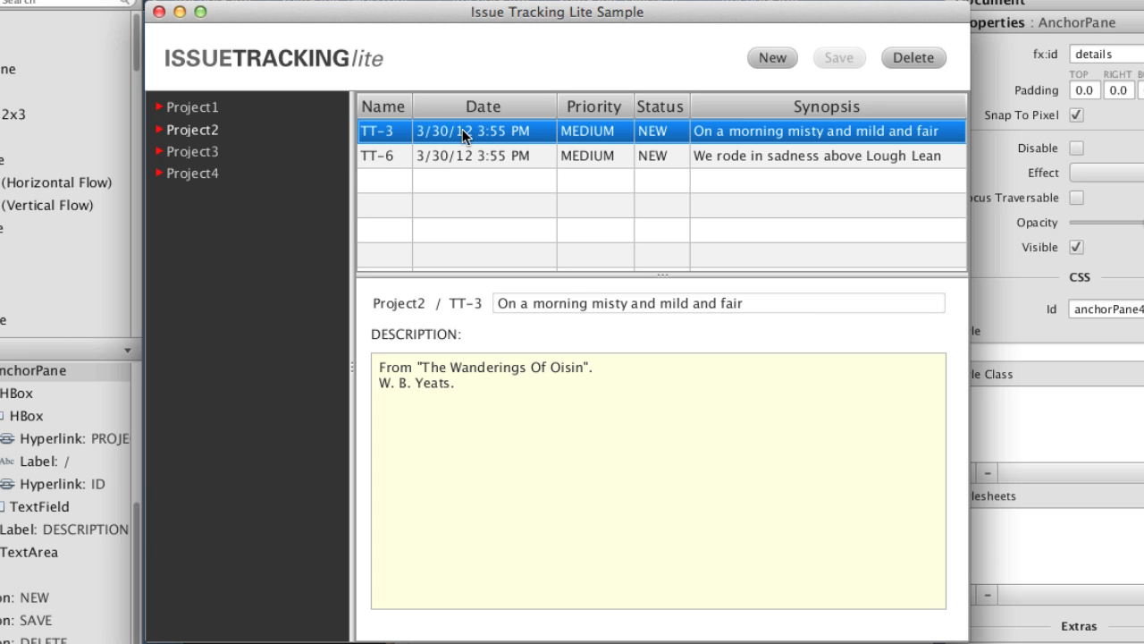
pyautogui.click(215, 175)
pyautogui.click(188, 149)
pyautogui.click(189, 130)
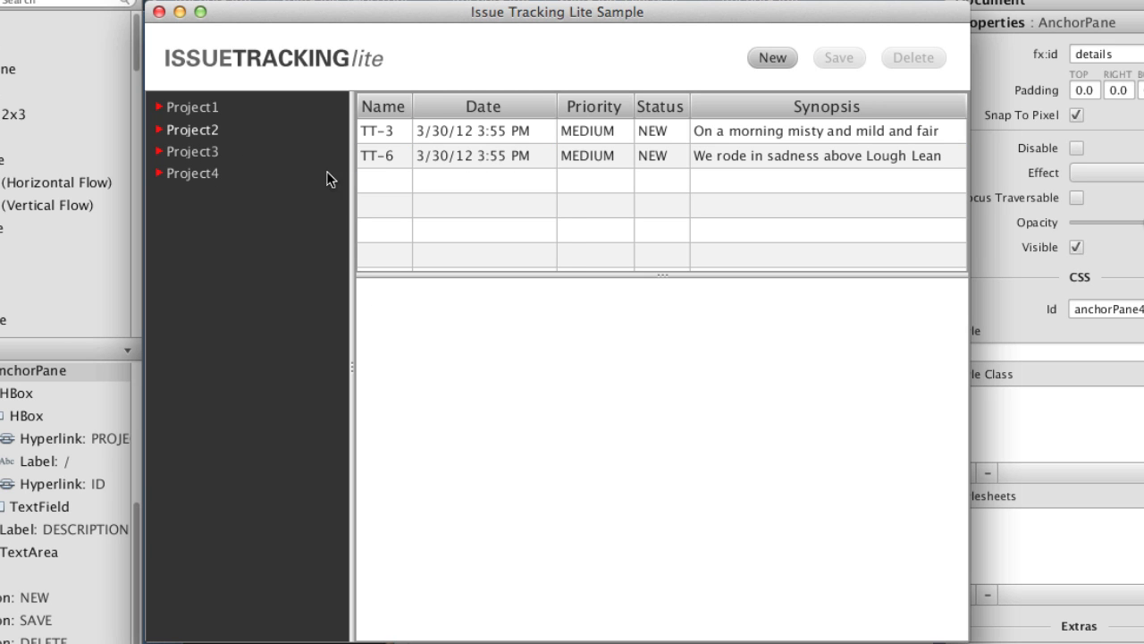
# Resize the sample application window, wider and then smaller, with issue TT-6 open to check how the layout adapts
pyautogui.moveTo(972, 635)
pyautogui.mouseDown()
pyautogui.moveTo(814, 536)
pyautogui.moveTo(983, 615)
pyautogui.mouseUp()
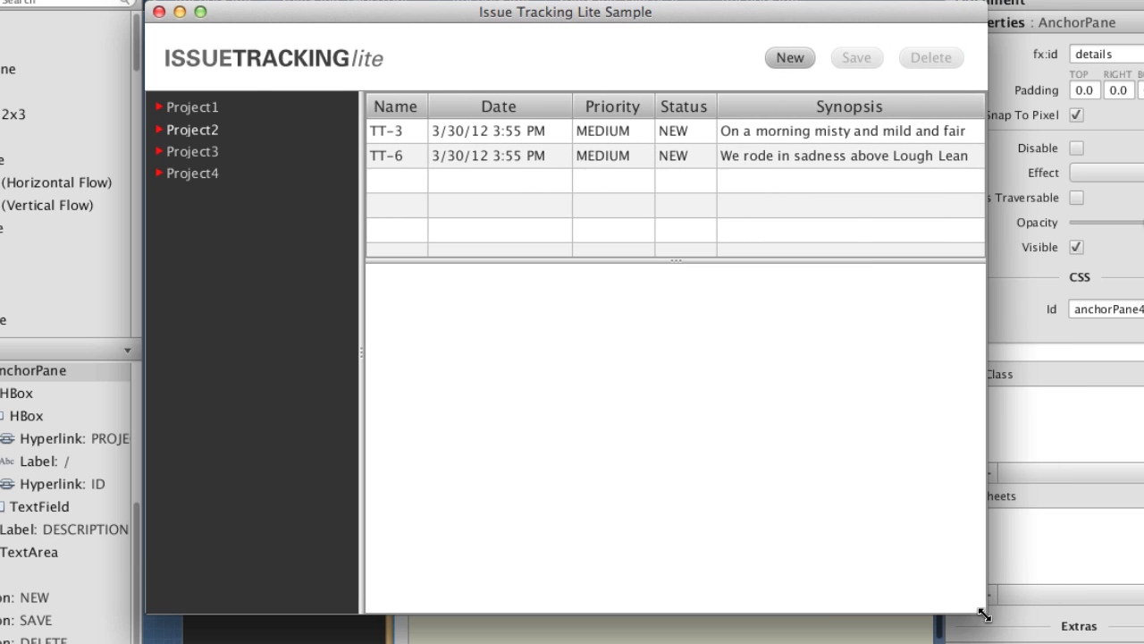
pyautogui.click(825, 158)
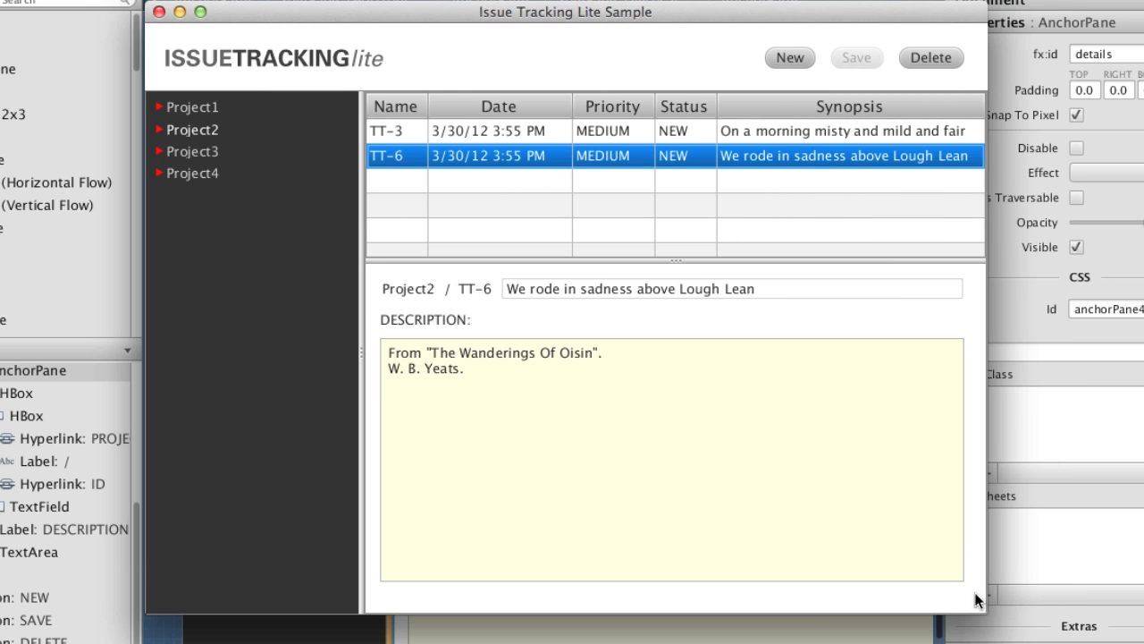
pyautogui.moveTo(978, 605); pyautogui.dragTo(944, 575)
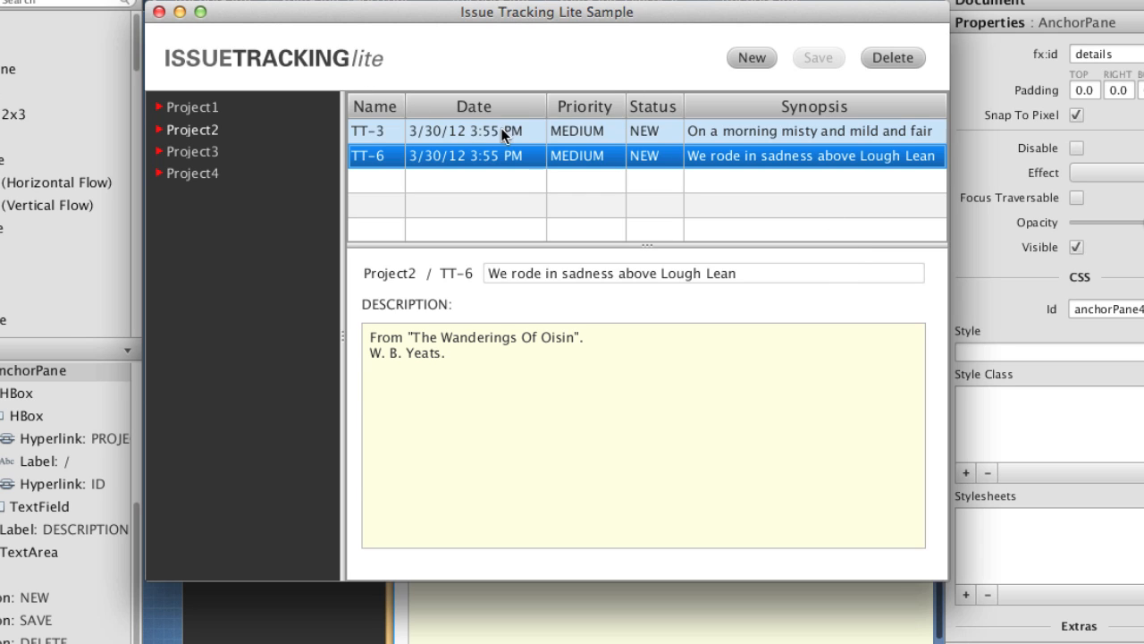
# Delete issue TT-6 from Project2 and close the Issue Tracking Lite Sample window
pyautogui.click(897, 57)
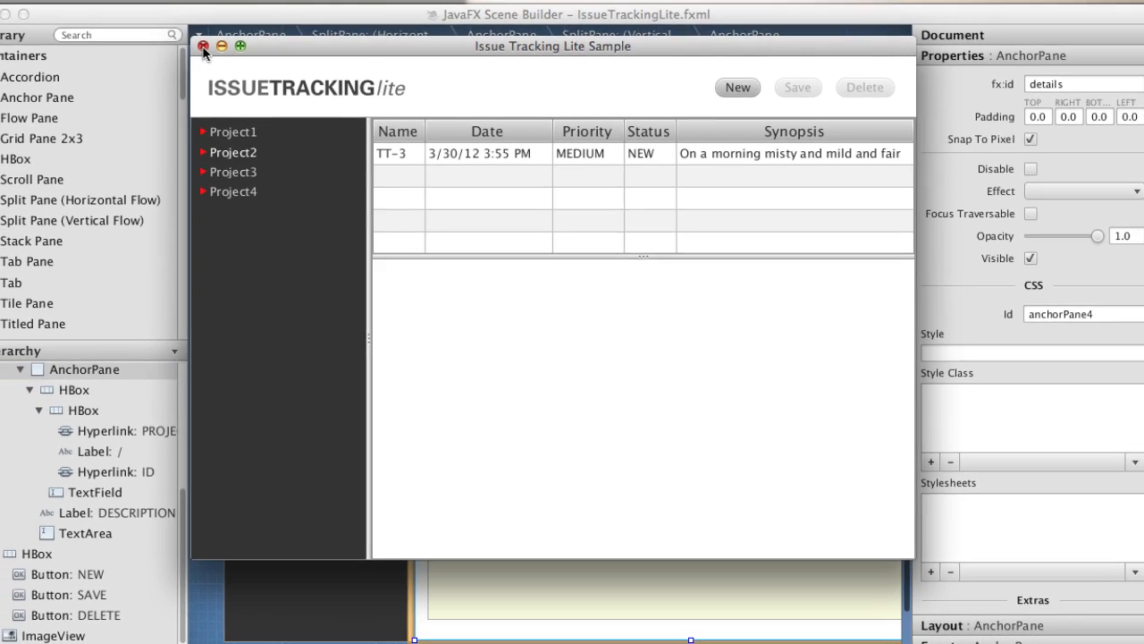
pyautogui.click(180, 27)
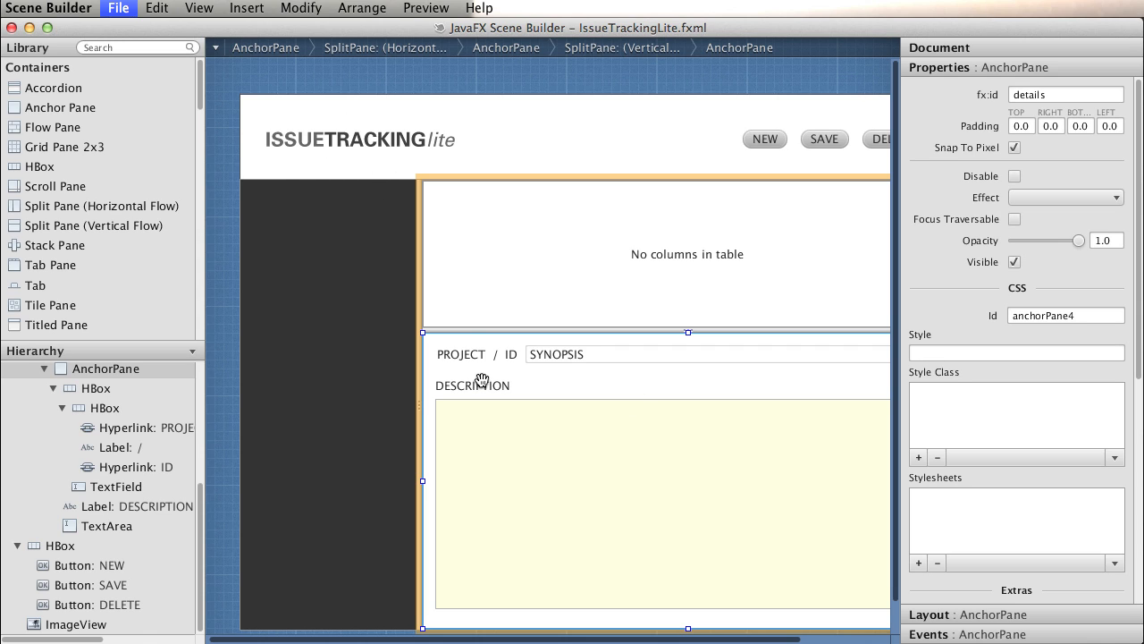
# Preview the IssueTrackingLite.fxml layout in its own window, move that window into view and close it
pyautogui.click(416, 9)
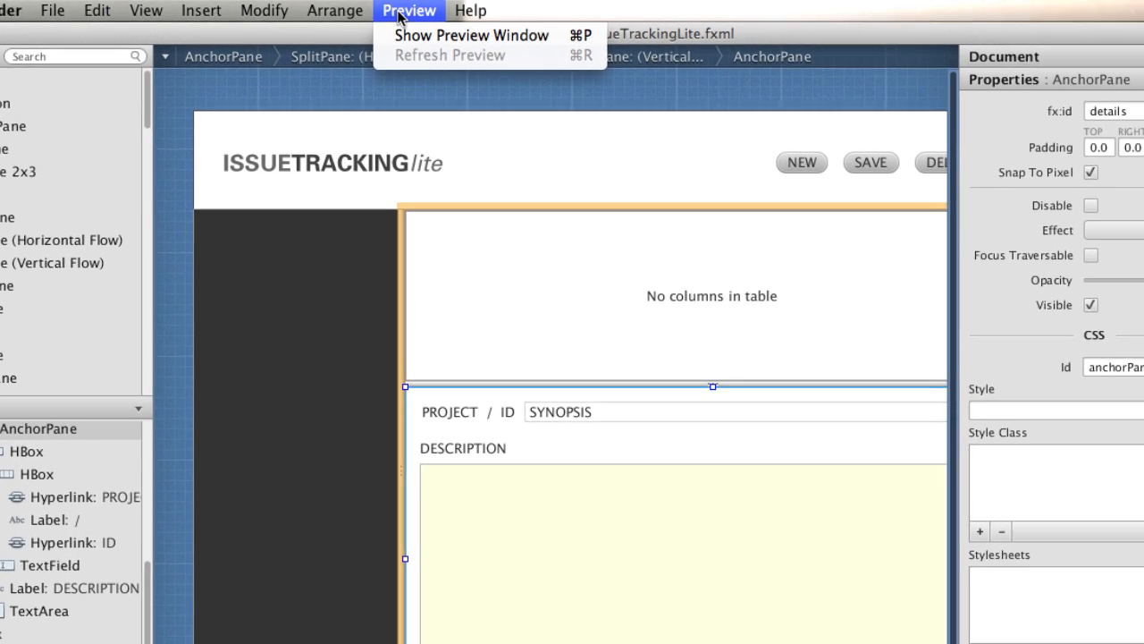
pyautogui.click(379, 279)
pyautogui.click(424, 12)
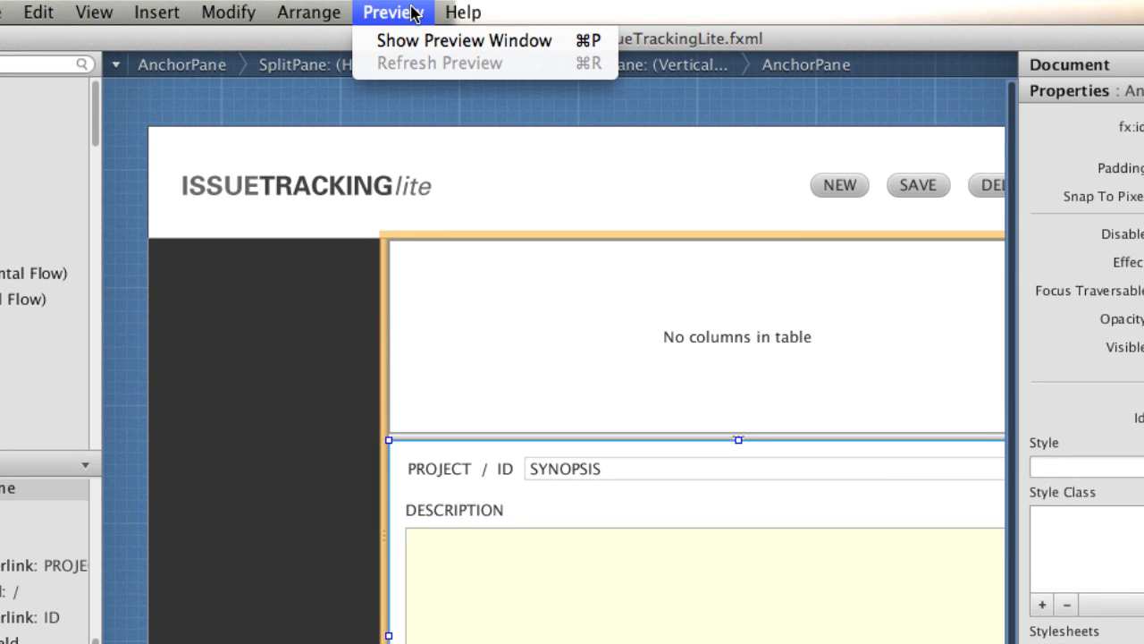
pyautogui.click(408, 41)
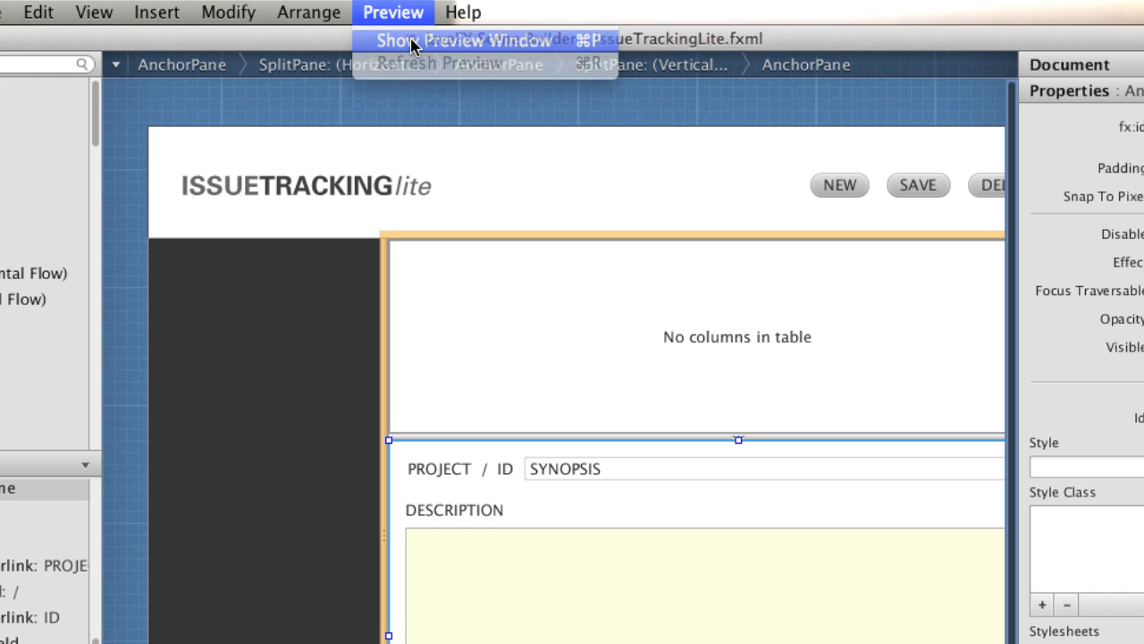
pyautogui.moveTo(743, 288); pyautogui.dragTo(496, 84)
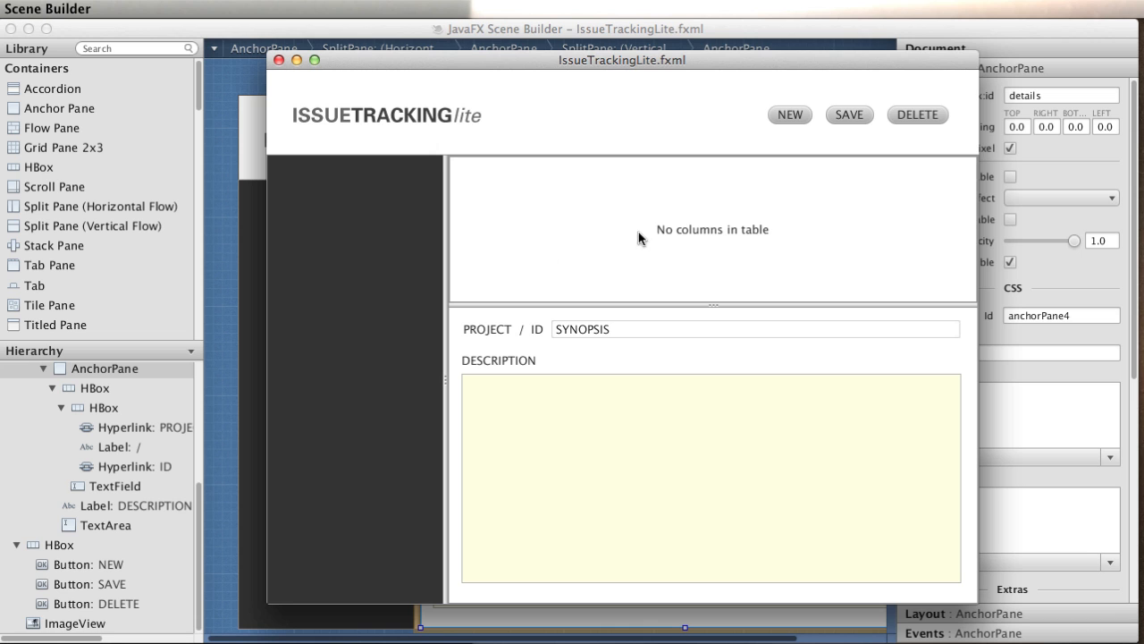
pyautogui.click(278, 60)
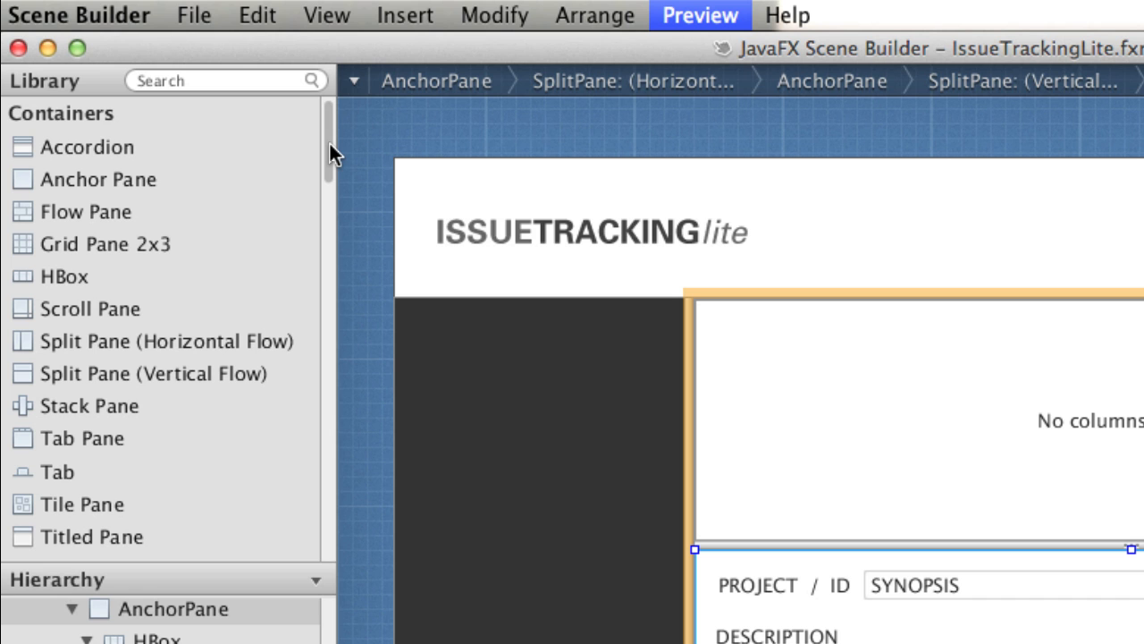
# Look through the component library down to the charts and through the element hierarchy of the layout
pyautogui.moveTo(329, 128); pyautogui.dragTo(322, 507)
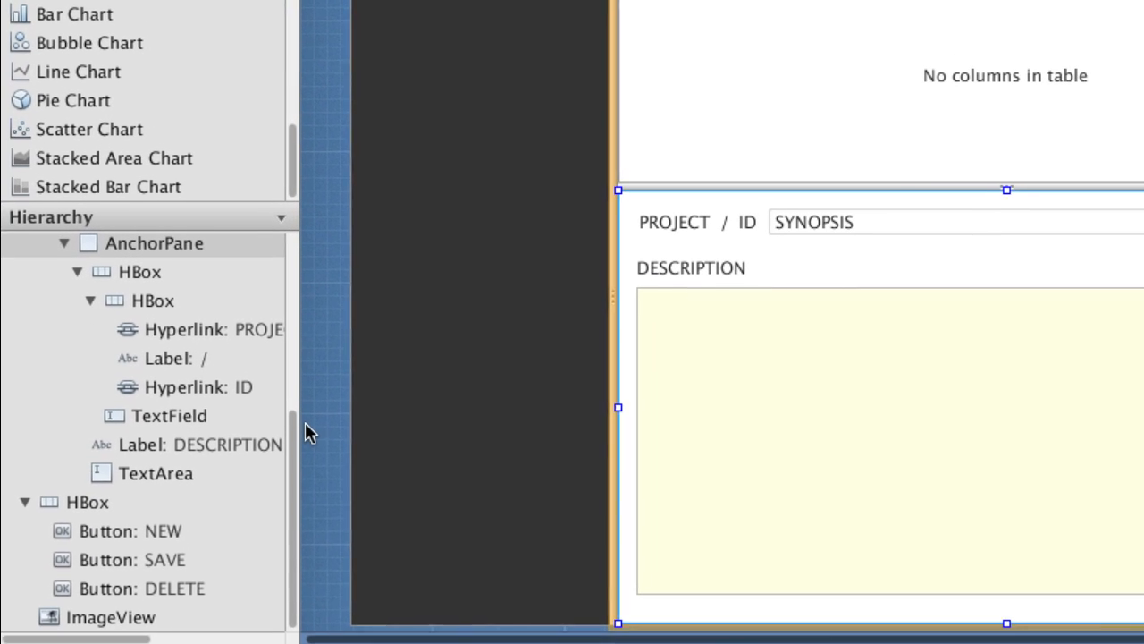
pyautogui.moveTo(291, 428); pyautogui.dragTo(295, 327)
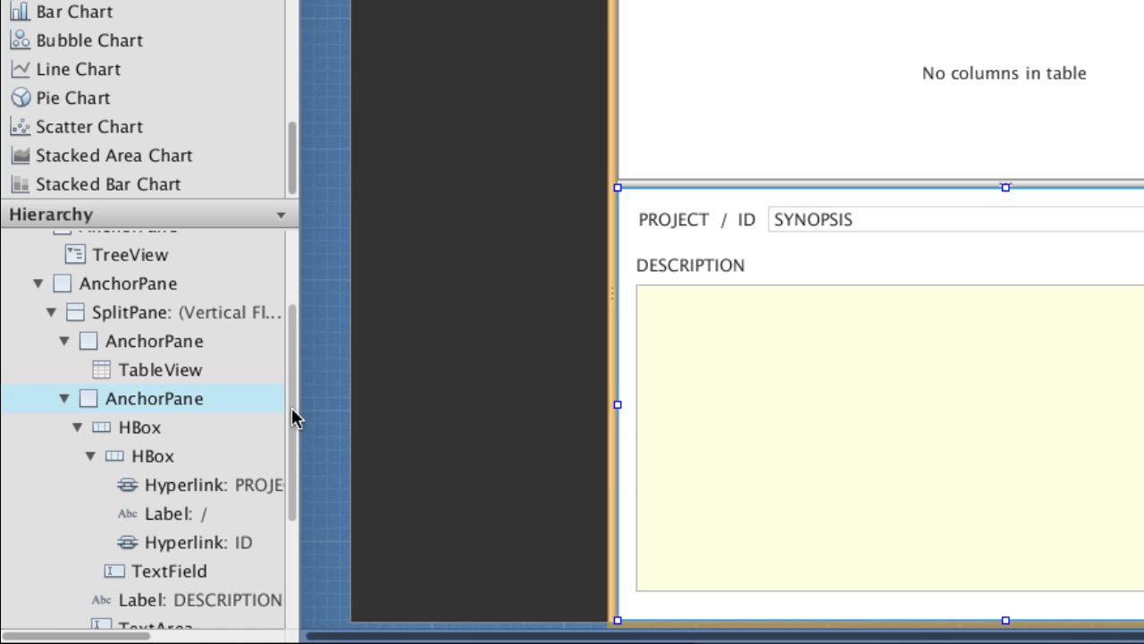
pyautogui.moveTo(291, 407); pyautogui.dragTo(293, 431)
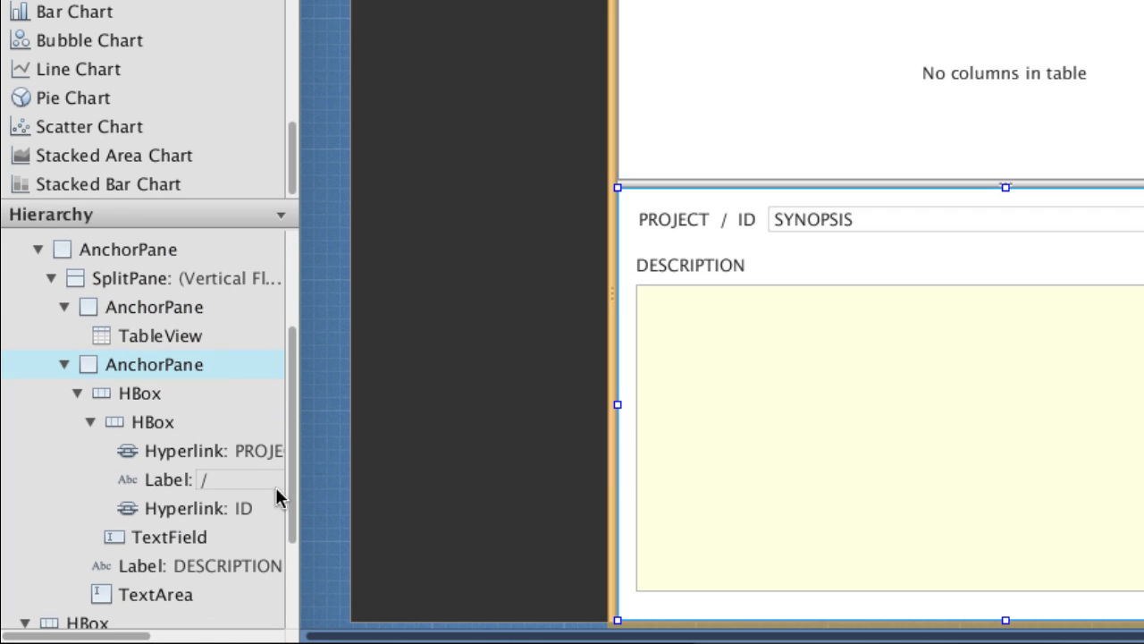
# Trace the nesting of the "/" label by selecting it, its two parent HBoxes, their AnchorPane and the vertical SplitPane
pyautogui.click(157, 479)
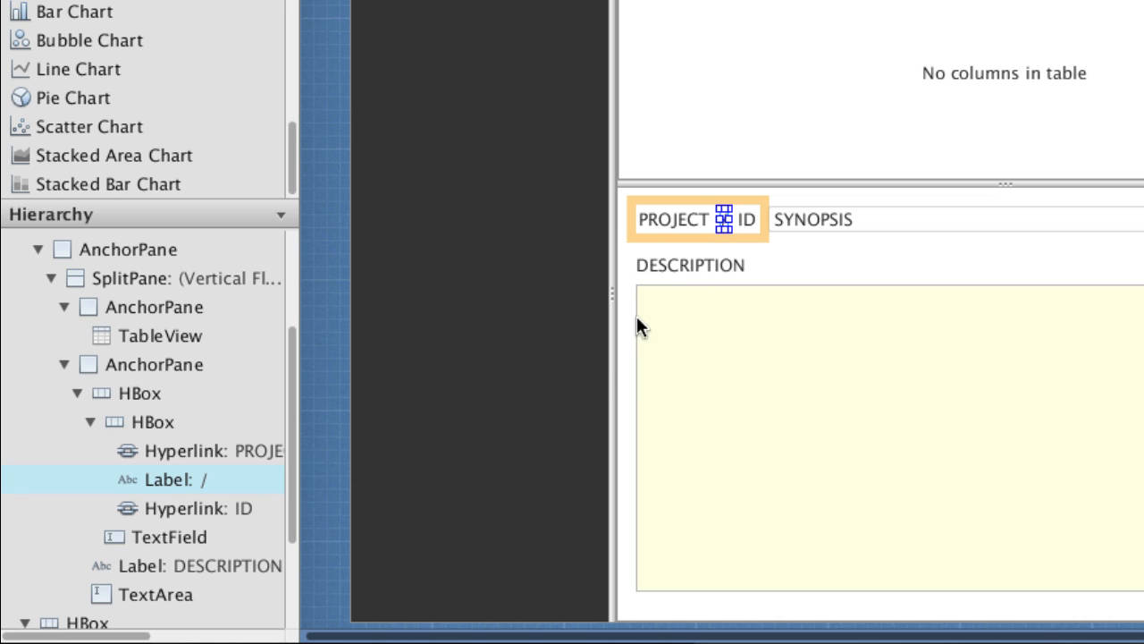
pyautogui.click(153, 428)
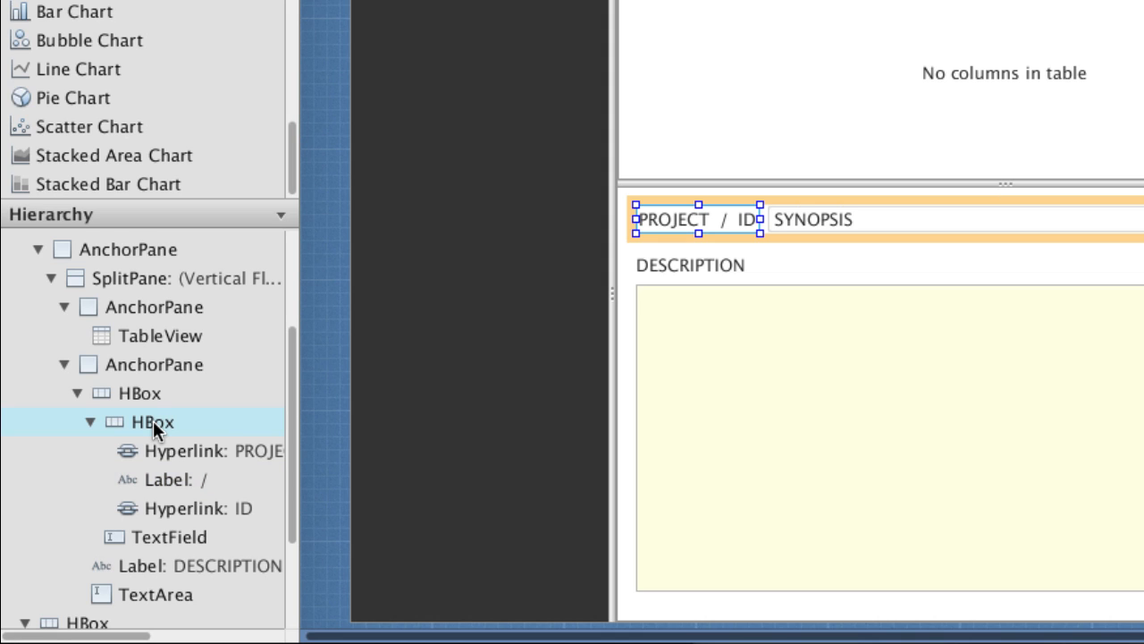
pyautogui.click(130, 393)
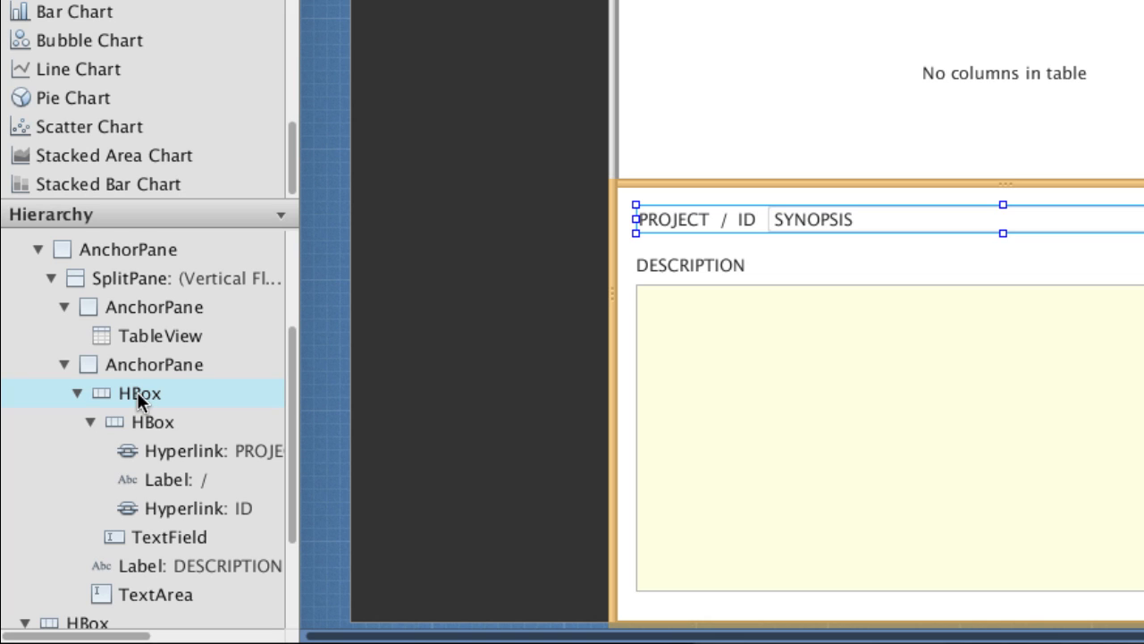
pyautogui.click(137, 367)
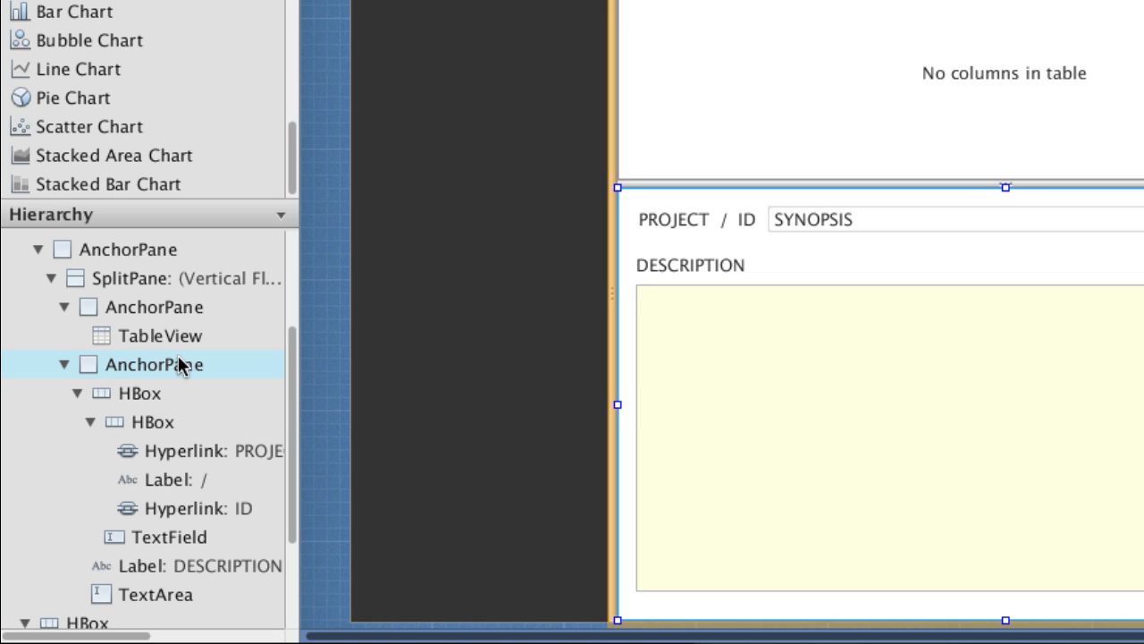
pyautogui.click(133, 281)
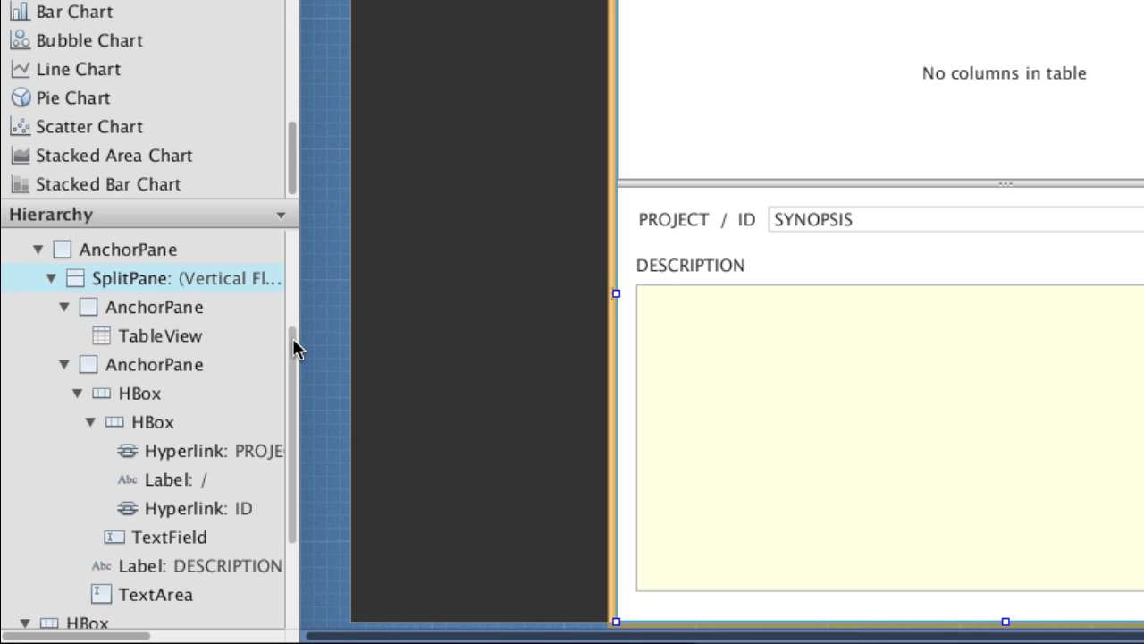
# Examine the upper hierarchy by selecting the horizontal SplitPane, the AnchorPane holding the vertical SplitPane, and the AnchorPane around the TableView
pyautogui.moveTo(292, 338); pyautogui.dragTo(309, 251)
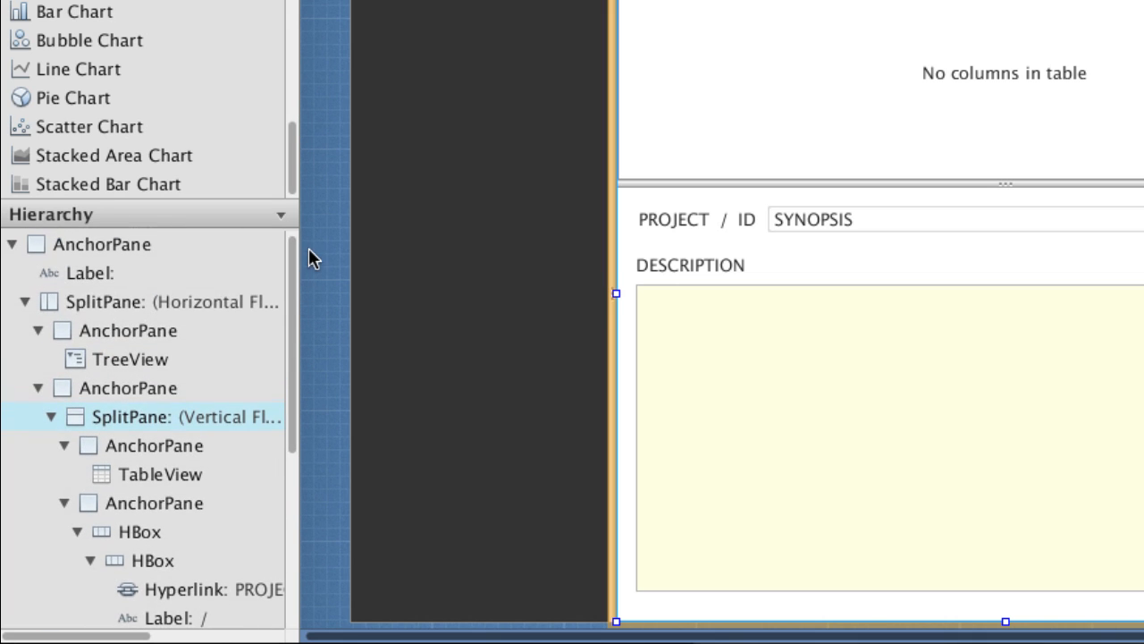
pyautogui.click(124, 390)
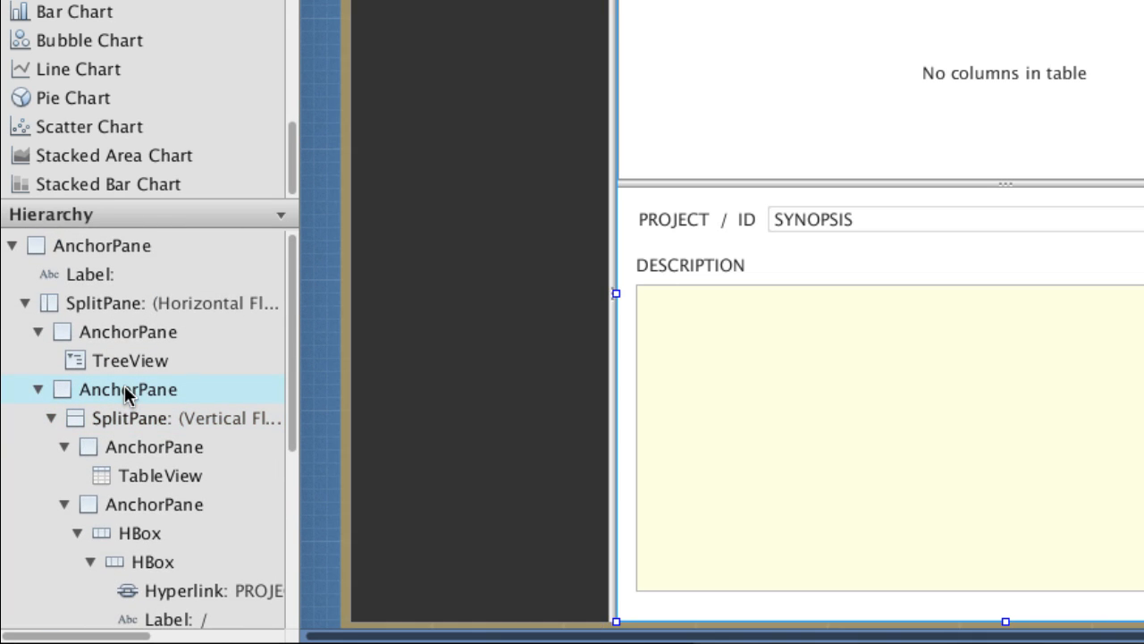
pyautogui.click(119, 295)
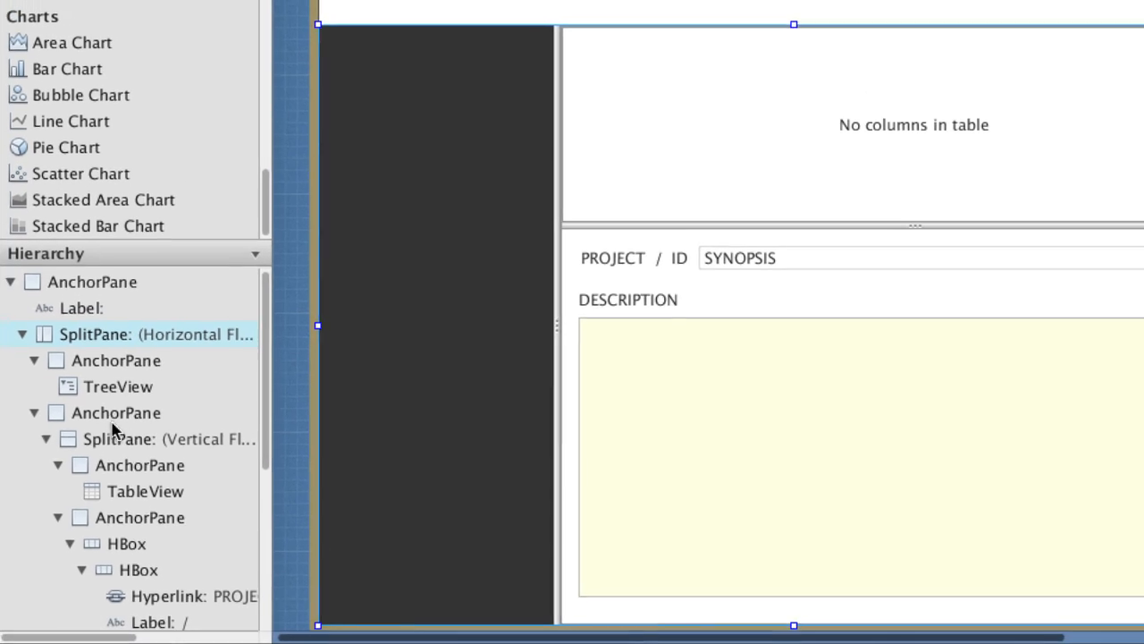
pyautogui.click(116, 412)
pyautogui.click(140, 465)
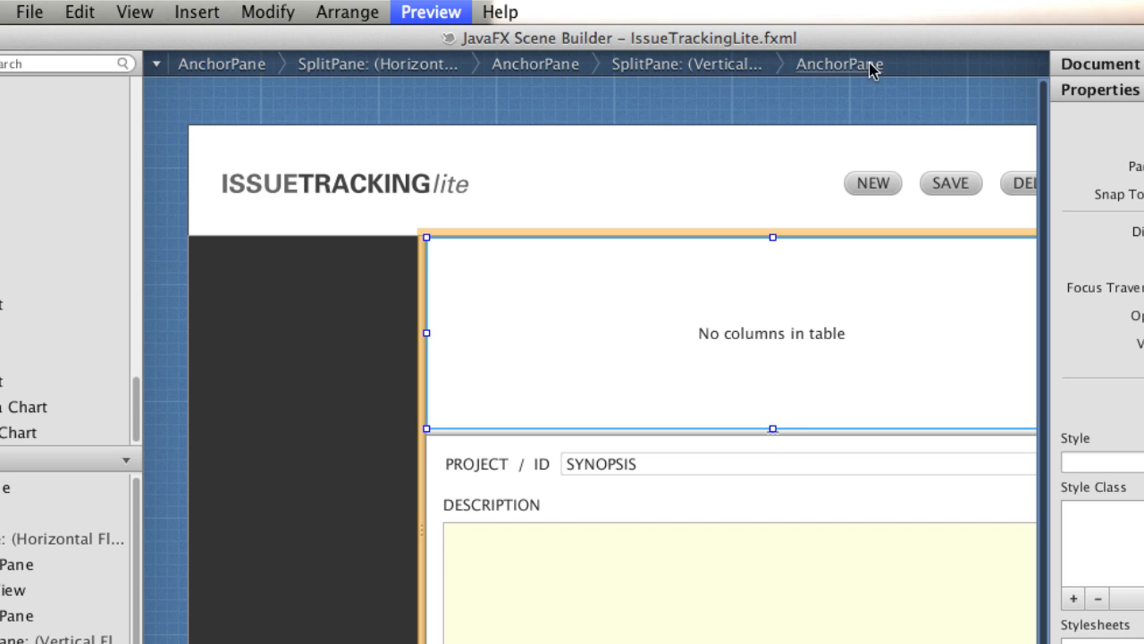
# Select the vertical SplitPane from the parent path and the PROJECT hyperlink on the canvas to examine their properties
pyautogui.click(748, 69)
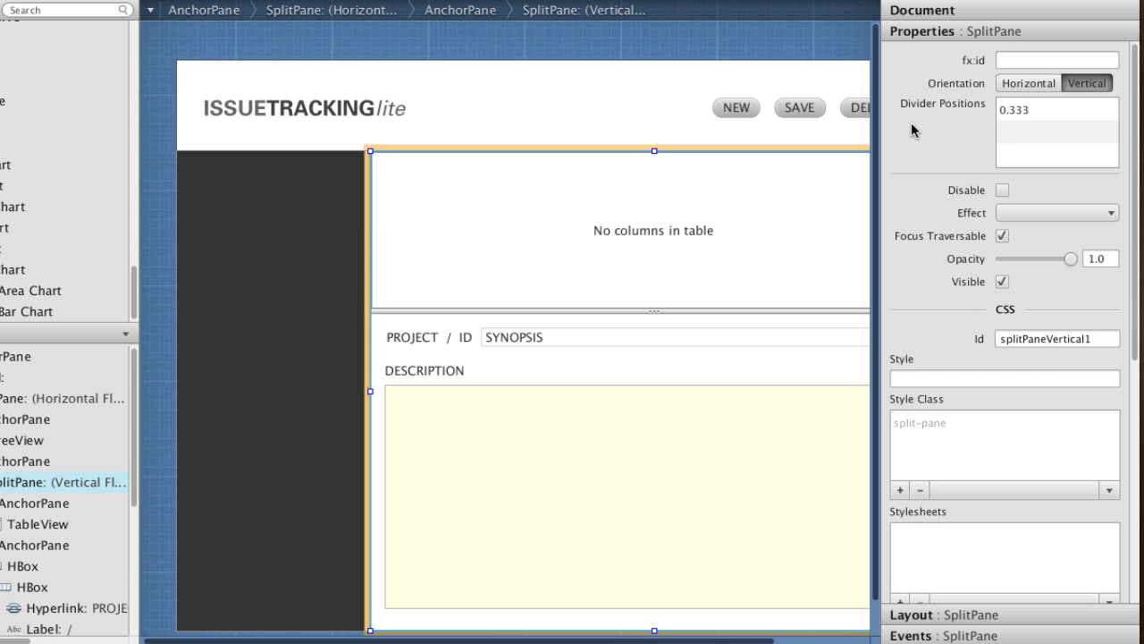
pyautogui.click(411, 338)
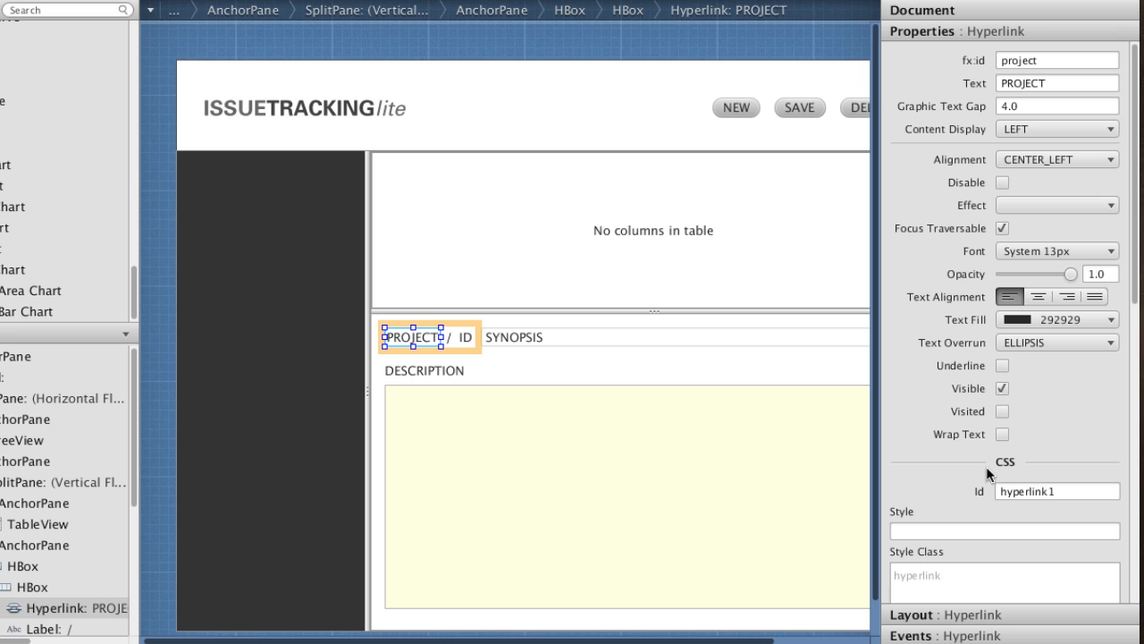
# Examine the layout constraints and event handler settings of the PROJECT hyperlink
pyautogui.click(1014, 623)
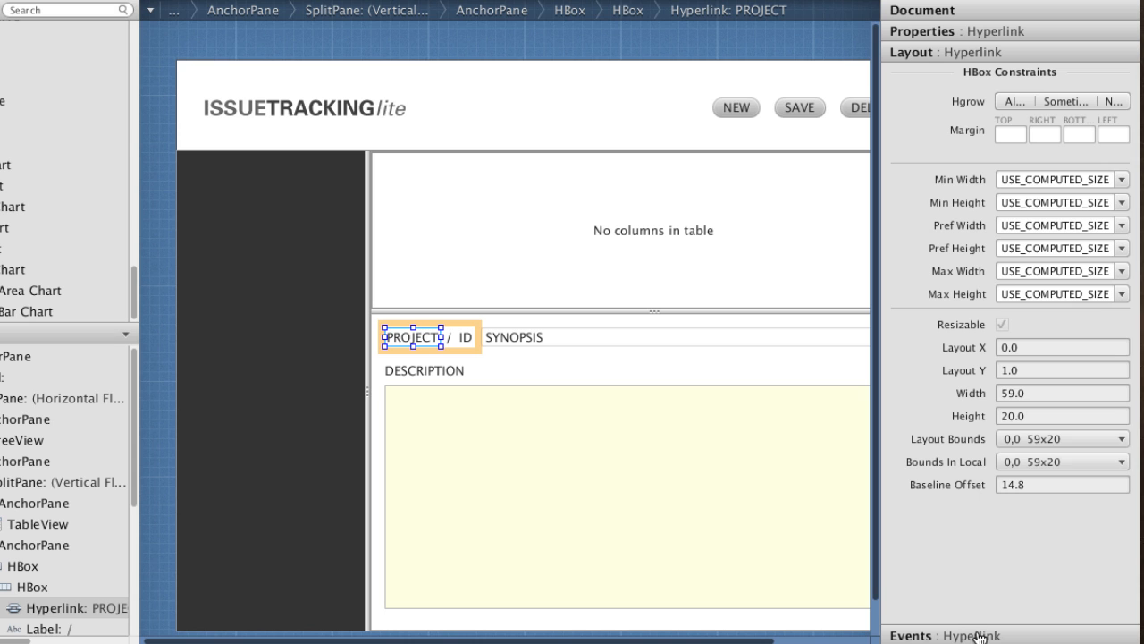
pyautogui.click(979, 636)
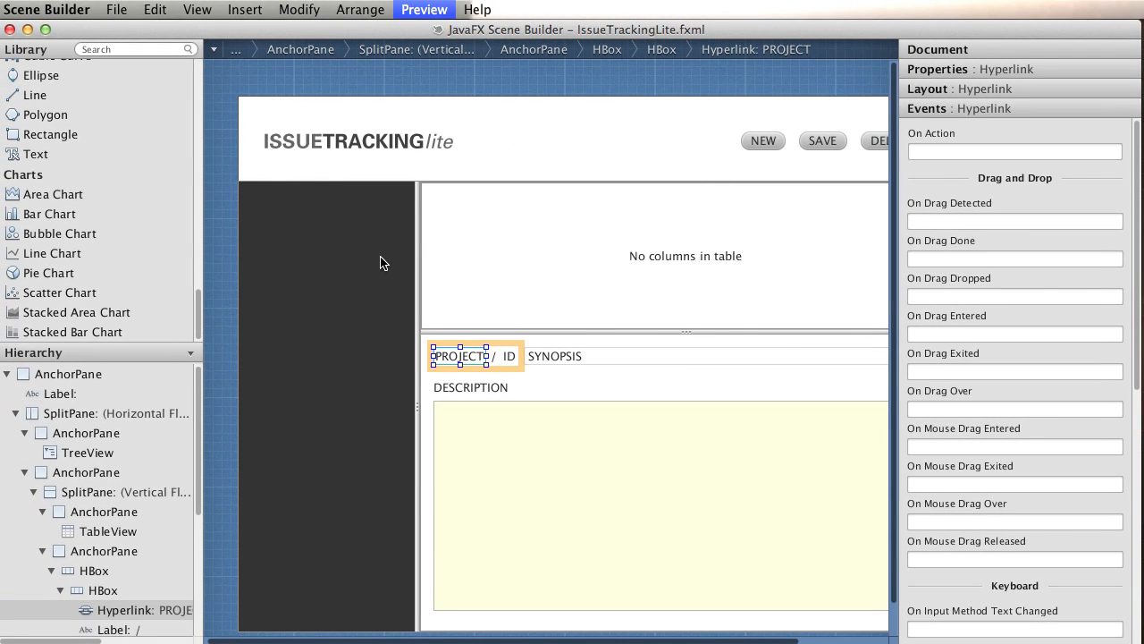
# Create a new, empty layout document and move and enlarge its window to cover the existing one
pyautogui.click(118, 12)
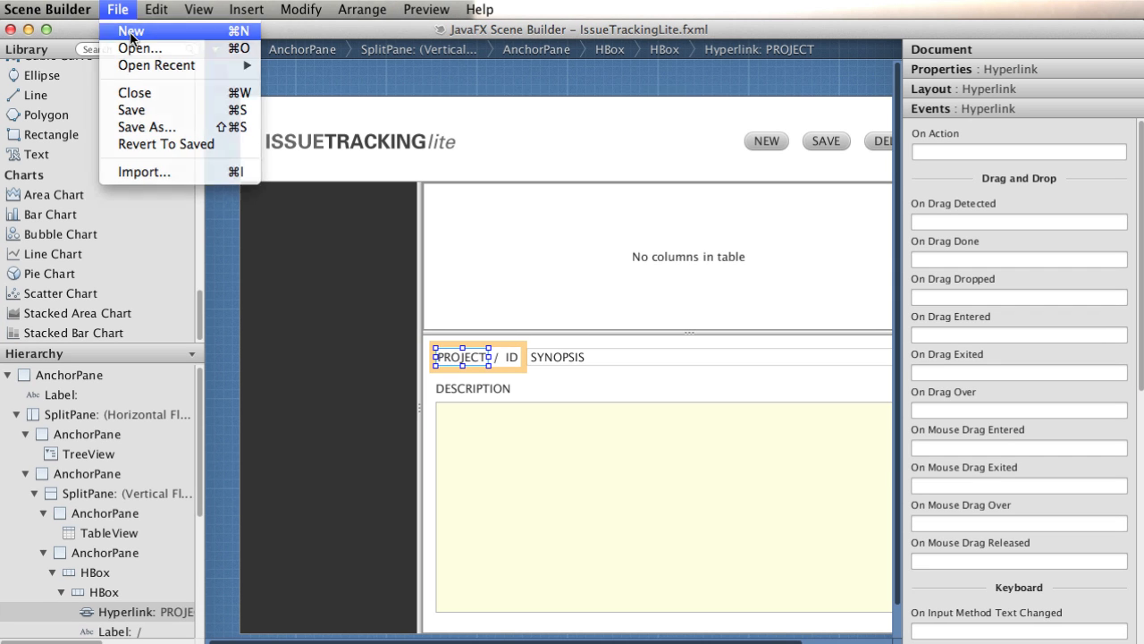
pyautogui.click(128, 33)
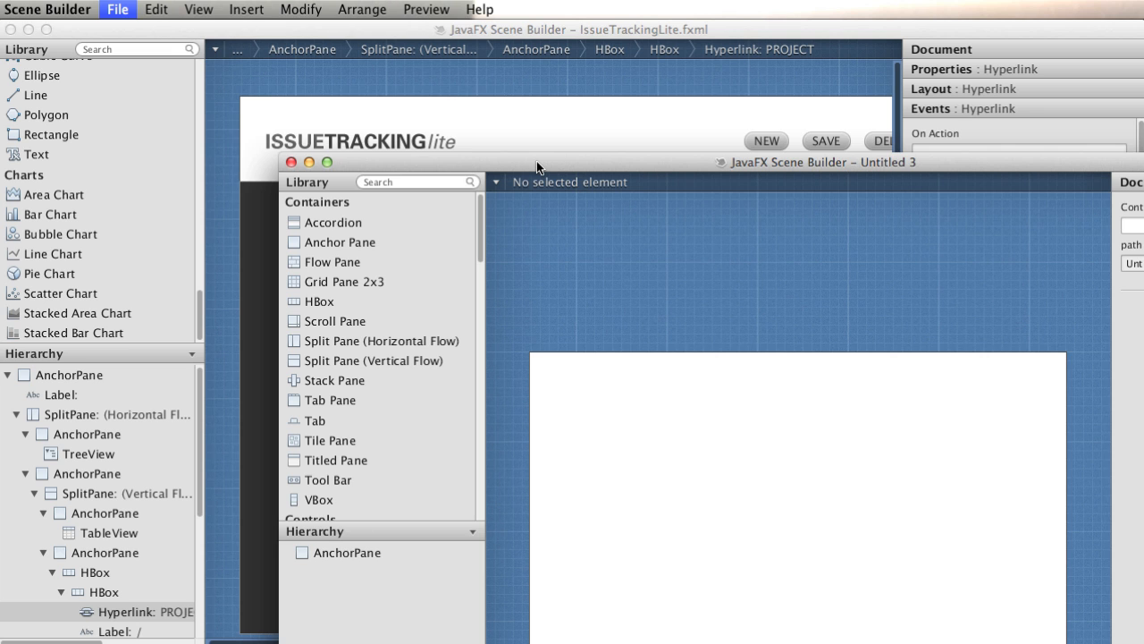
pyautogui.moveTo(536, 161); pyautogui.dragTo(253, 29)
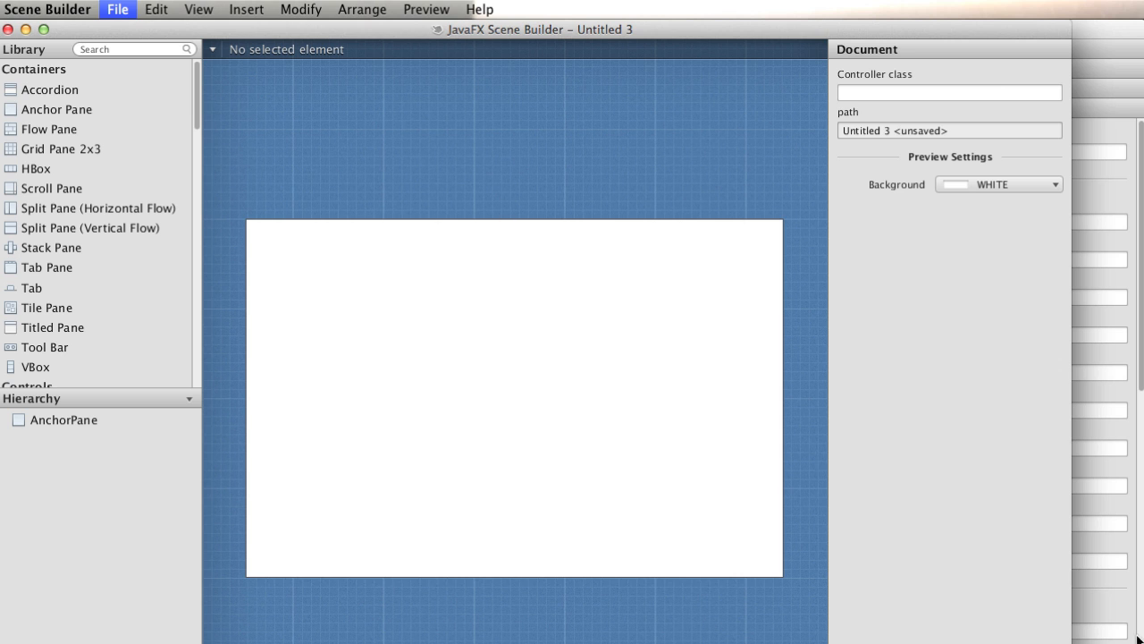
pyautogui.moveTo(1070, 643); pyautogui.dragTo(1139, 639)
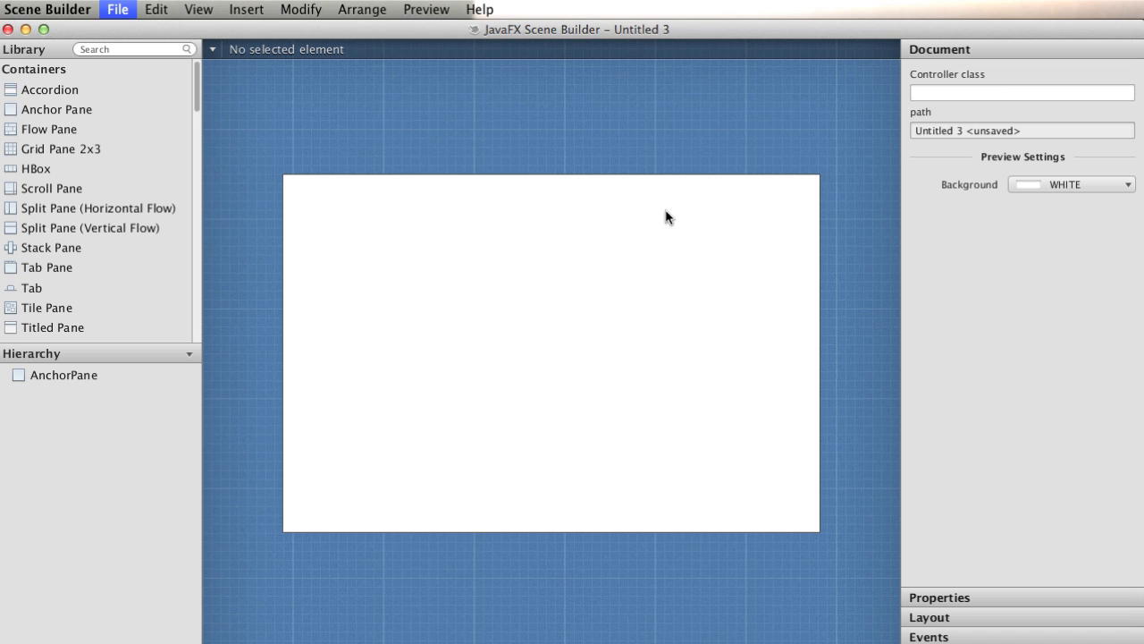
# Set the root AnchorPane's preferred width to 800 and preferred height to 600
pyautogui.click(638, 329)
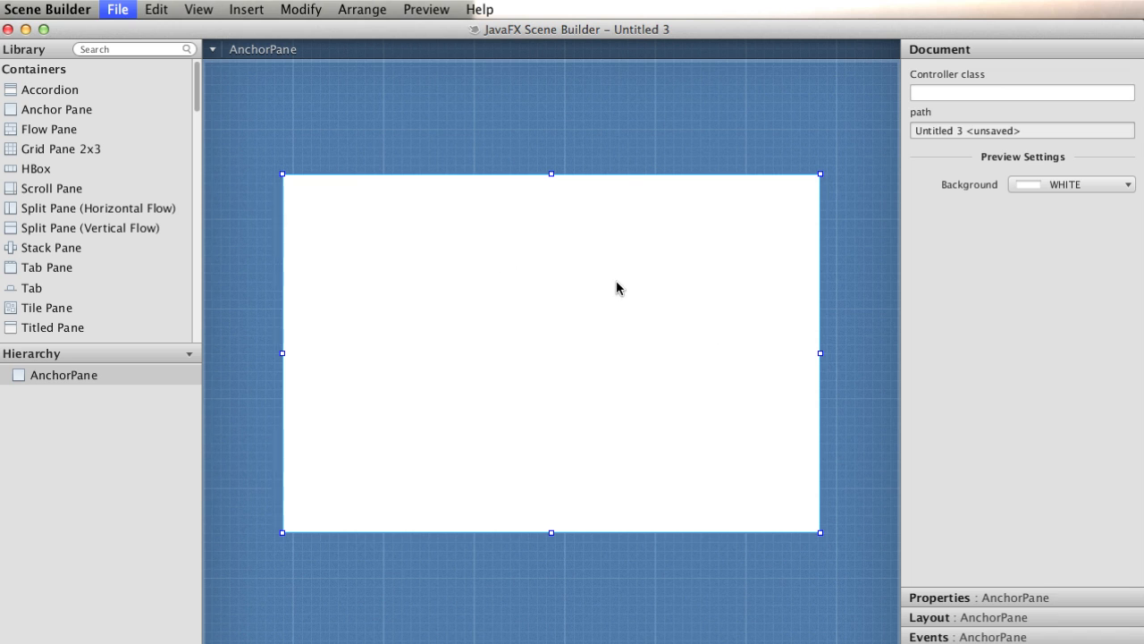
pyautogui.click(1005, 597)
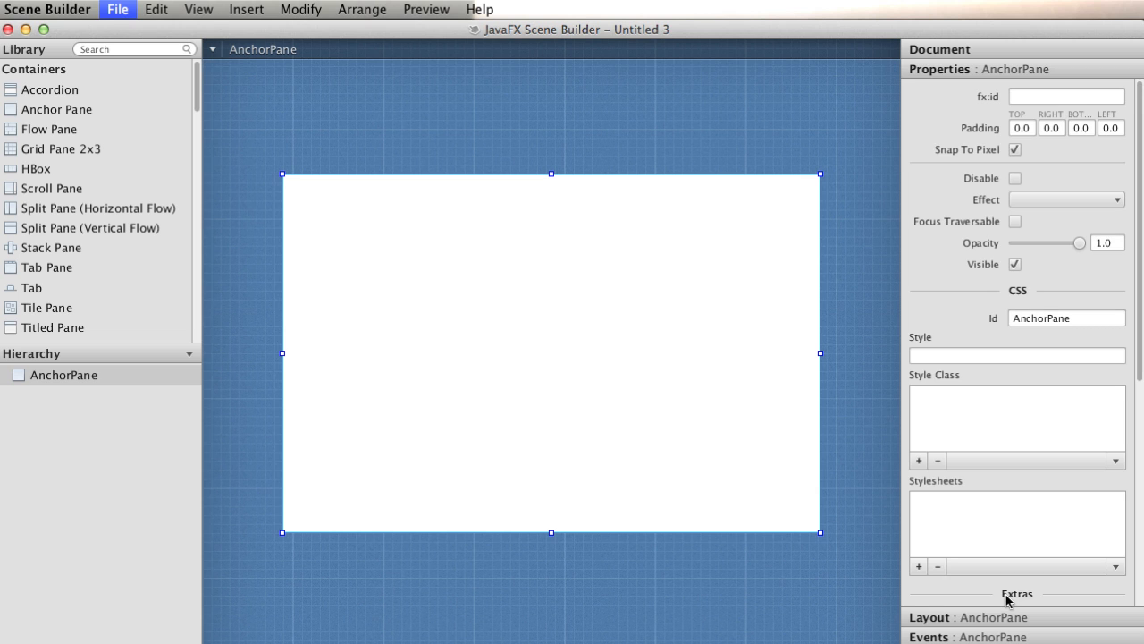
pyautogui.click(1022, 617)
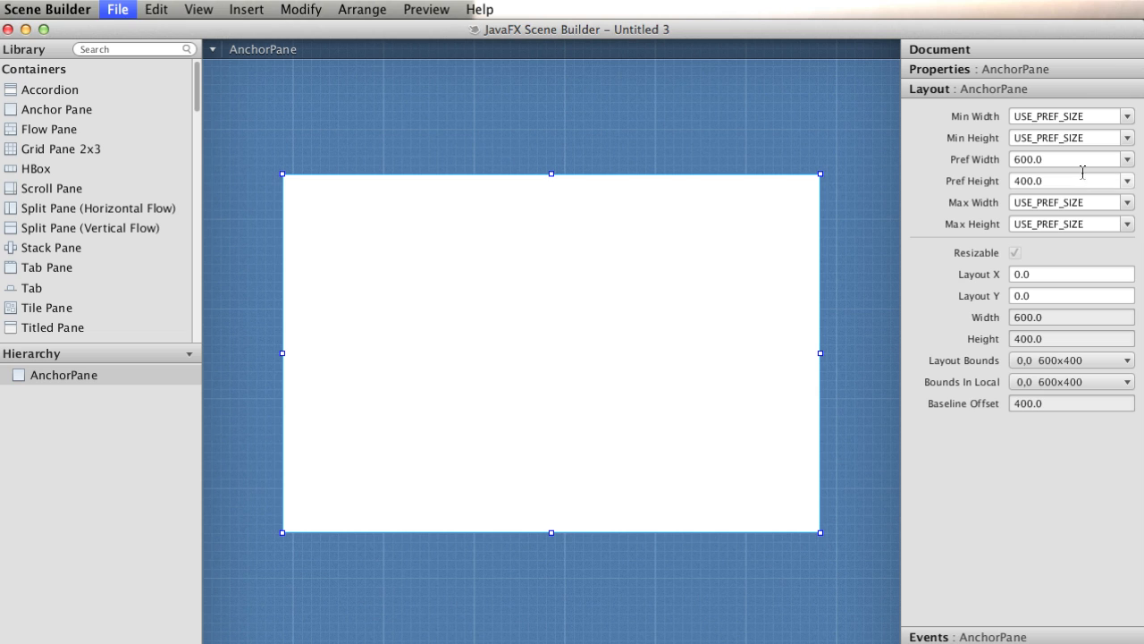
pyautogui.click(1070, 159)
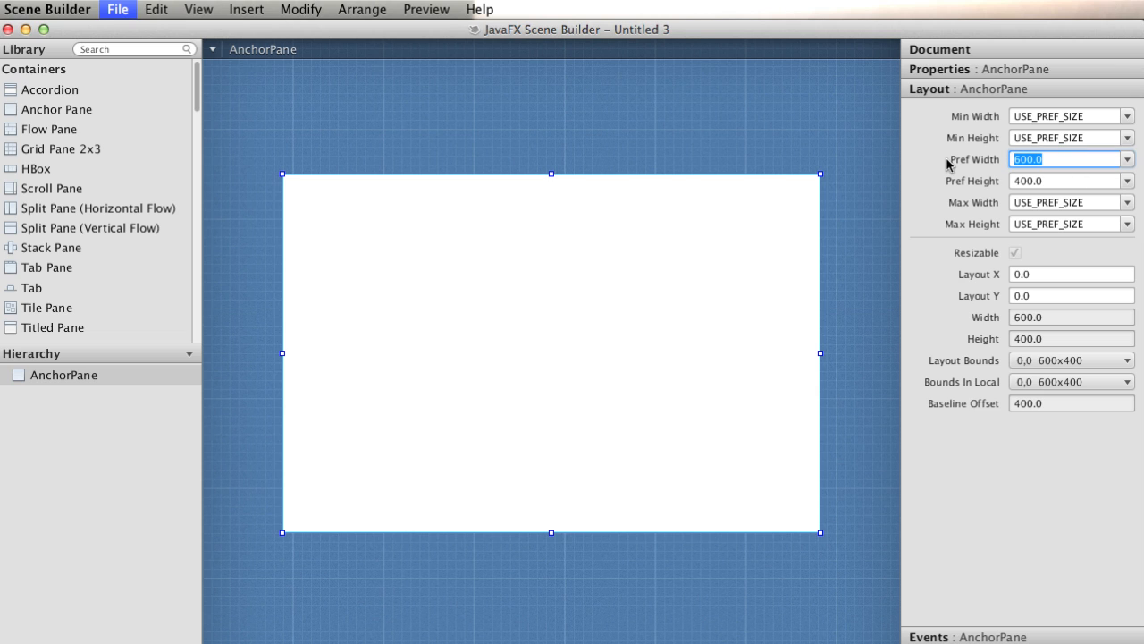
pyautogui.write('800')
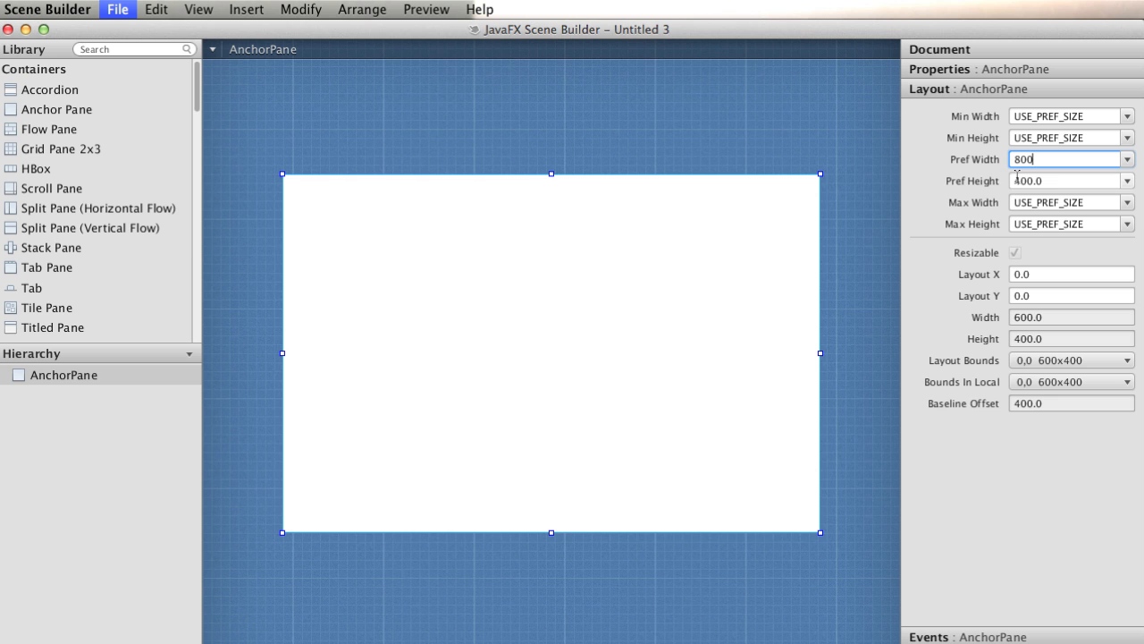
pyautogui.click(1016, 176)
pyautogui.write('600')
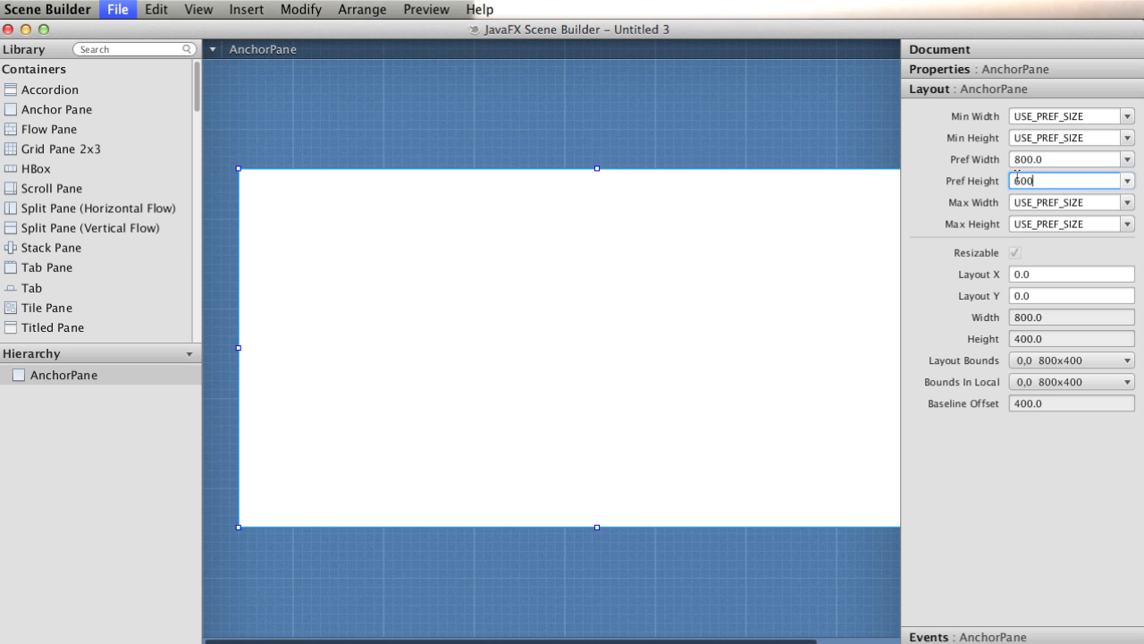
pyautogui.press('Return')
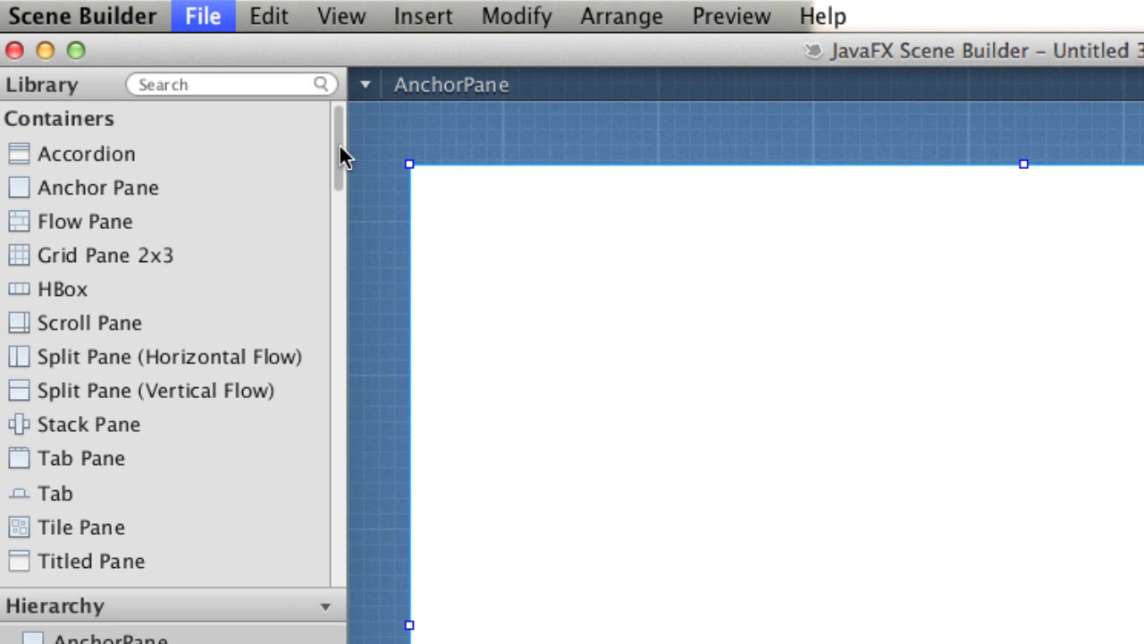
# Add a horizontal-flow Split Pane from the library to the root AnchorPane, at about X 121, Y 92
pyautogui.moveTo(333, 151); pyautogui.dragTo(339, 201)
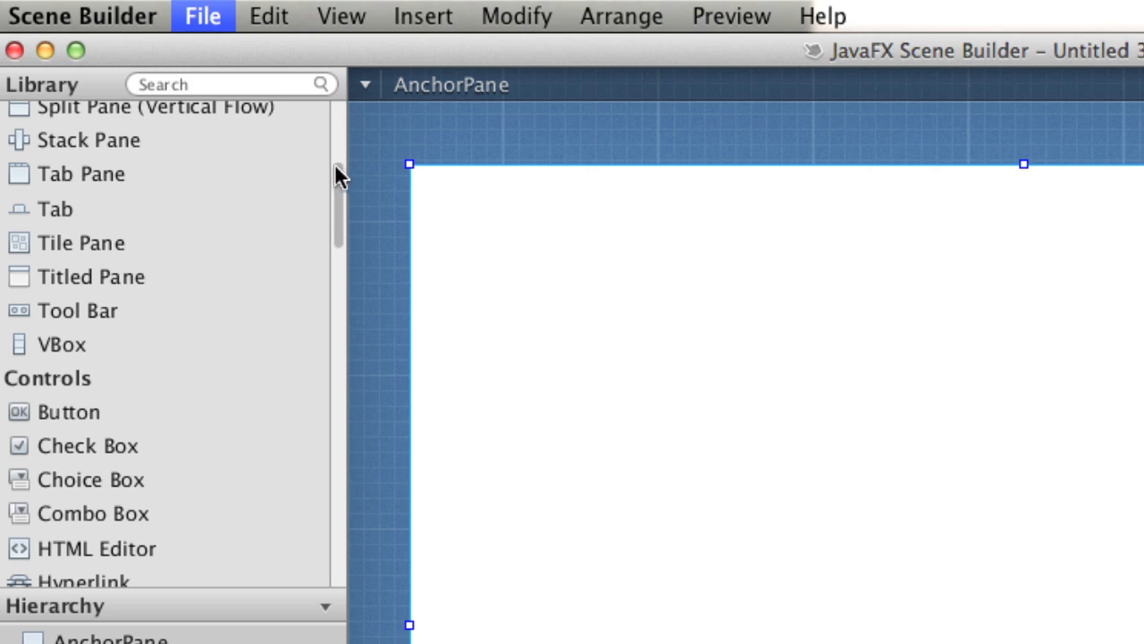
pyautogui.moveTo(342, 175); pyautogui.dragTo(338, 133)
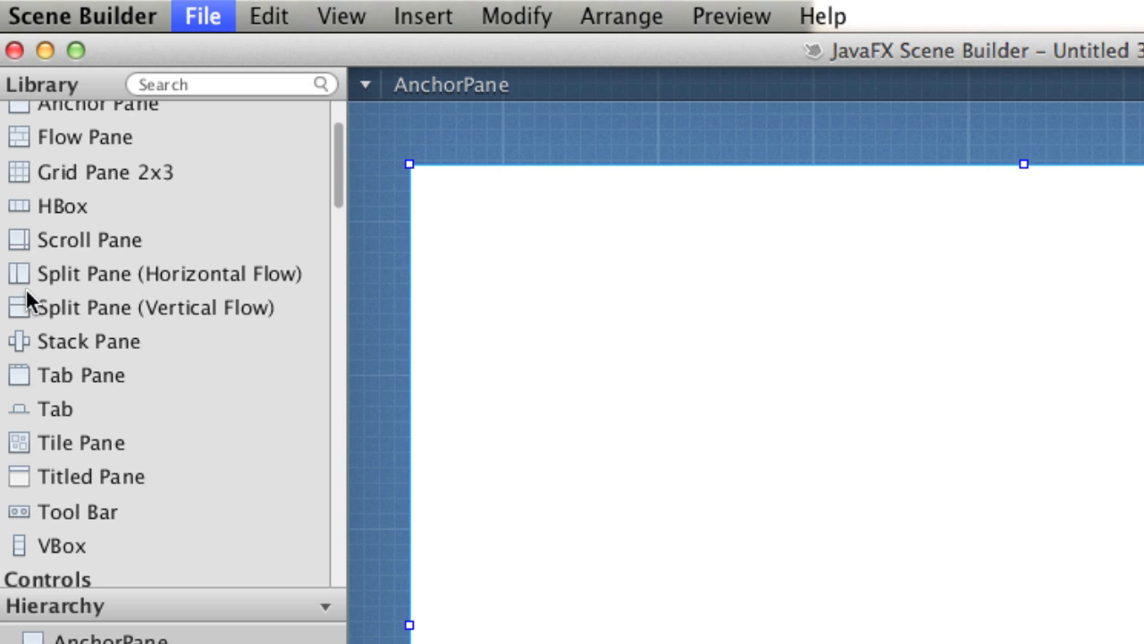
pyautogui.moveTo(63, 272); pyautogui.dragTo(245, 295)
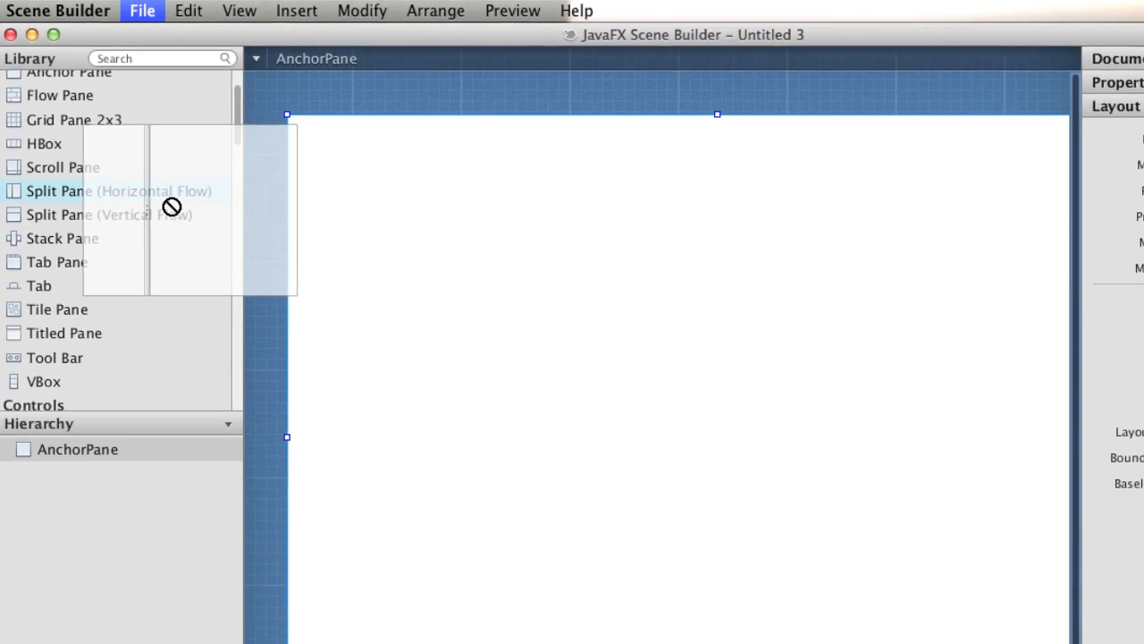
pyautogui.moveTo(172, 206); pyautogui.dragTo(504, 289)
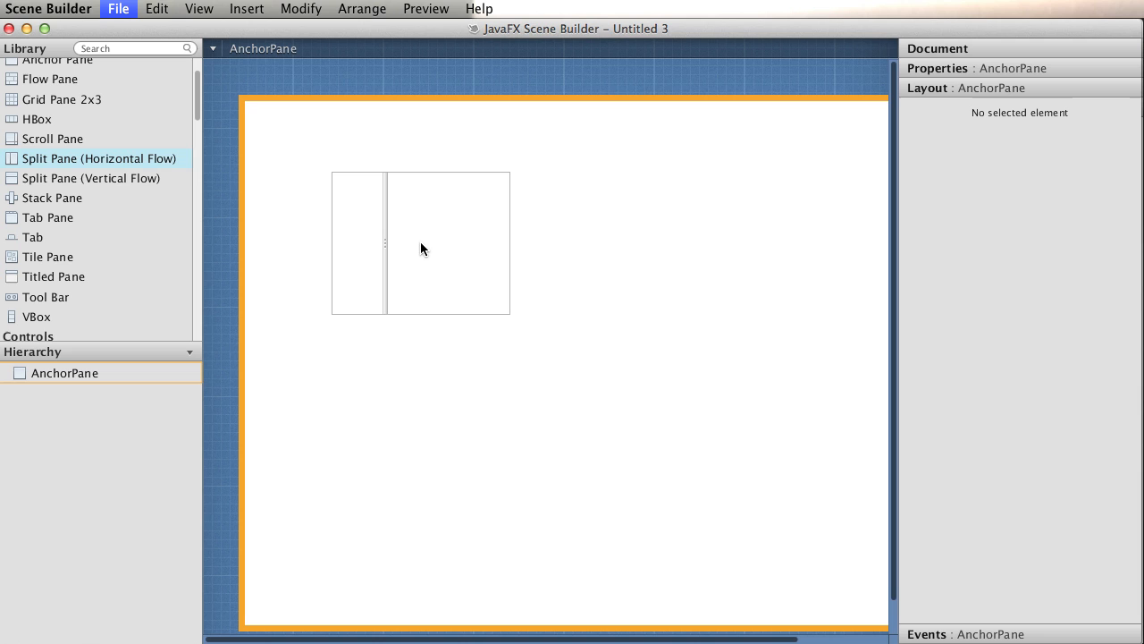
pyautogui.moveTo(421, 243)
pyautogui.mouseDown()
pyautogui.moveTo(454, 265)
pyautogui.moveTo(454, 245)
pyautogui.moveTo(420, 198)
pyautogui.moveTo(406, 214)
pyautogui.moveTo(480, 284)
pyautogui.moveTo(478, 261)
pyautogui.moveTo(436, 254)
pyautogui.mouseUp()
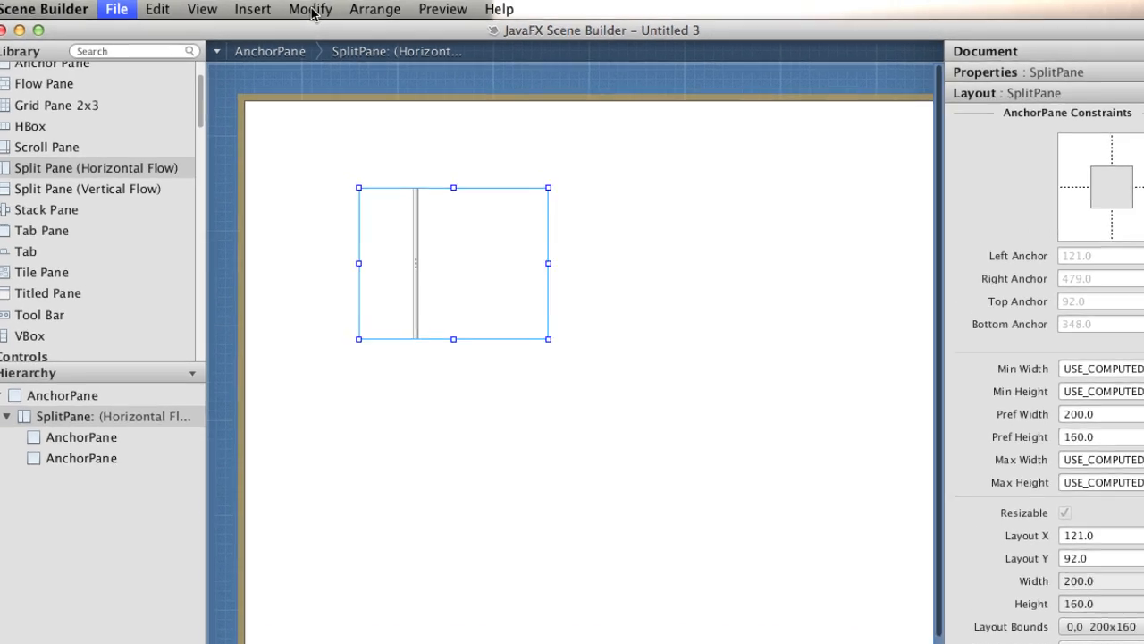
# Fit the horizontal SplitPane to its parent and move its divider left to about a quarter of the width
pyautogui.click(312, 11)
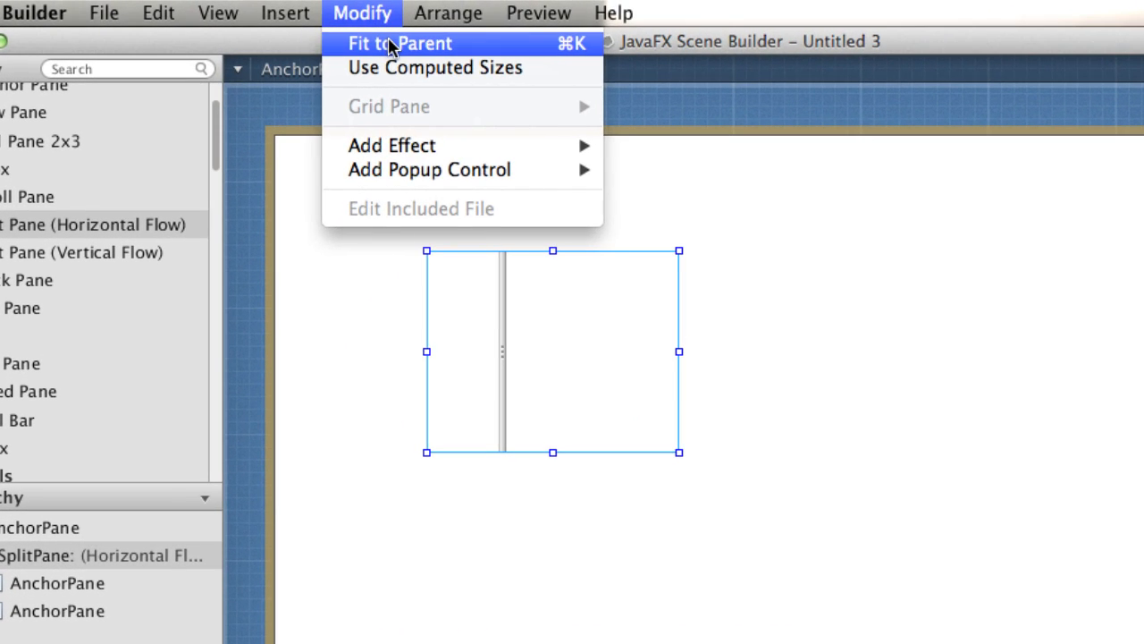
pyautogui.click(329, 34)
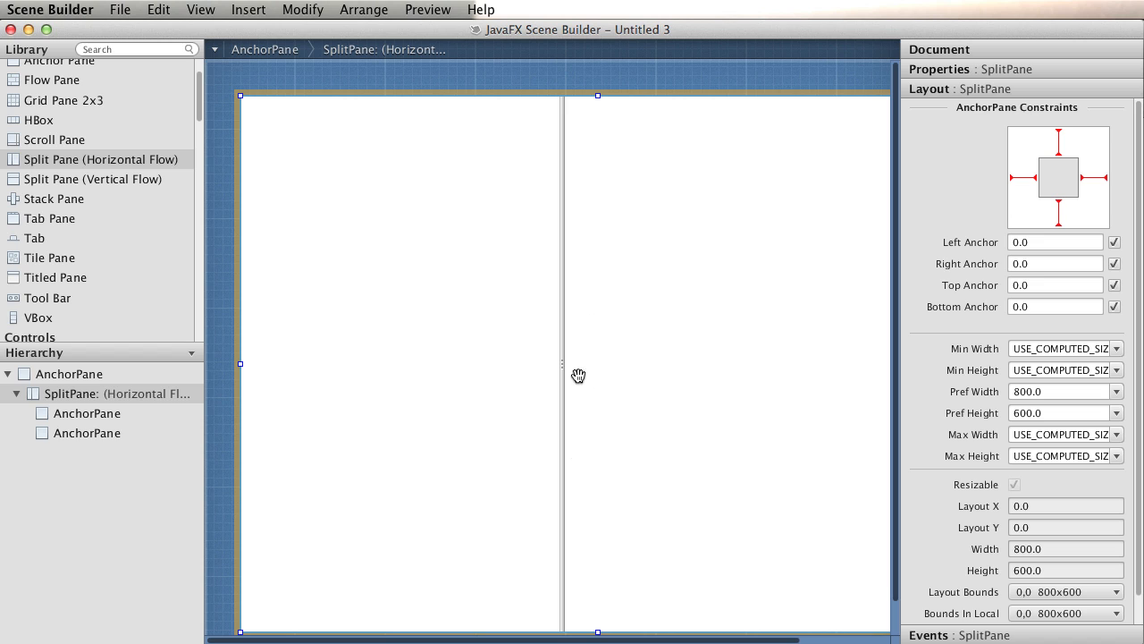
pyautogui.moveTo(563, 369); pyautogui.dragTo(430, 369)
pyautogui.moveTo(423, 369); pyautogui.dragTo(419, 367)
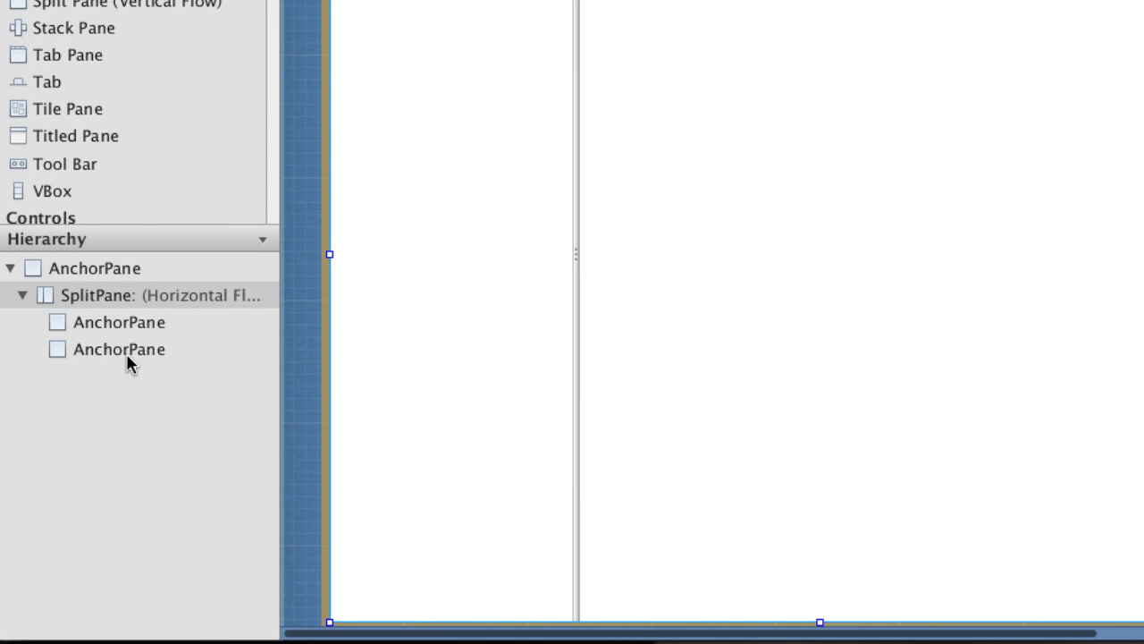
# Examine the horizontal SplitPane and its two child AnchorPanes by selecting each in the hierarchy
pyautogui.click(76, 294)
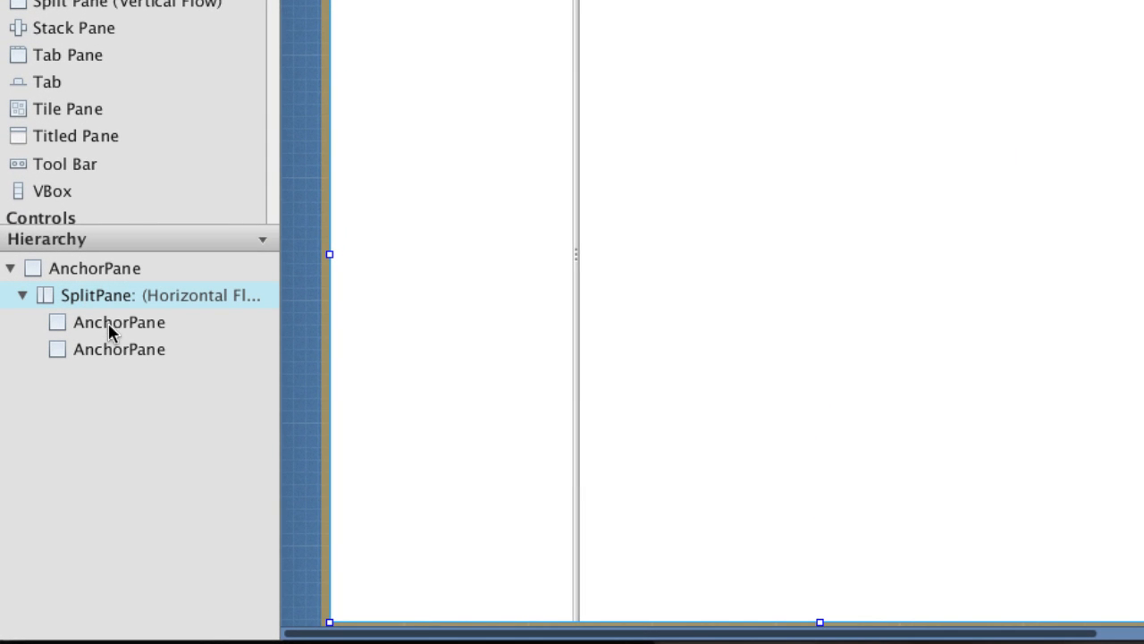
pyautogui.click(109, 322)
pyautogui.click(123, 350)
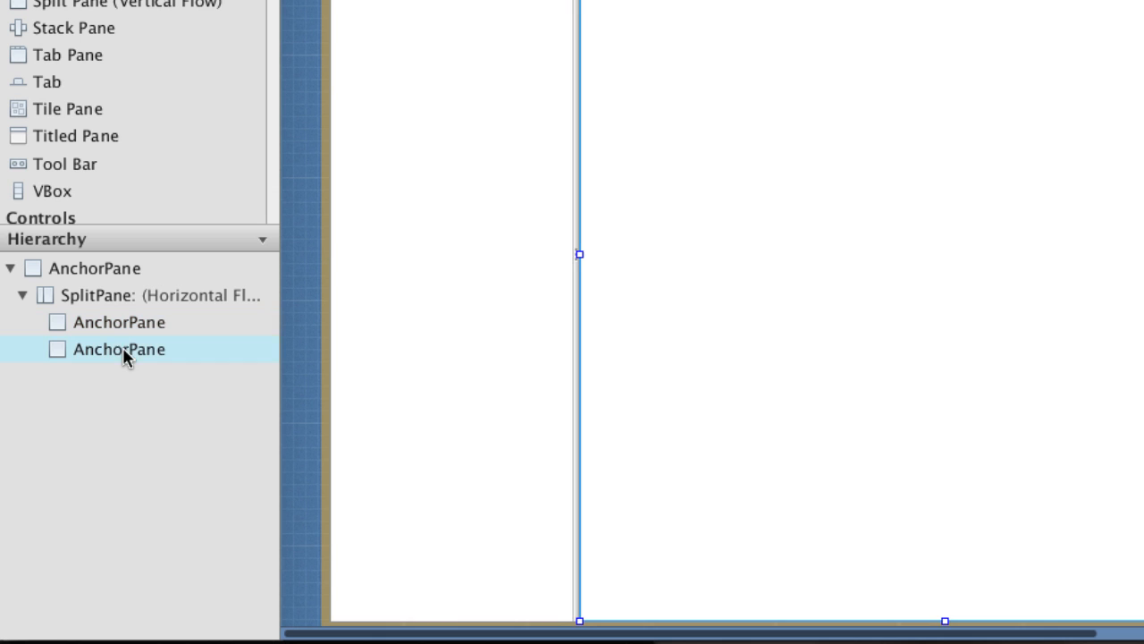
pyautogui.click(119, 326)
pyautogui.click(131, 357)
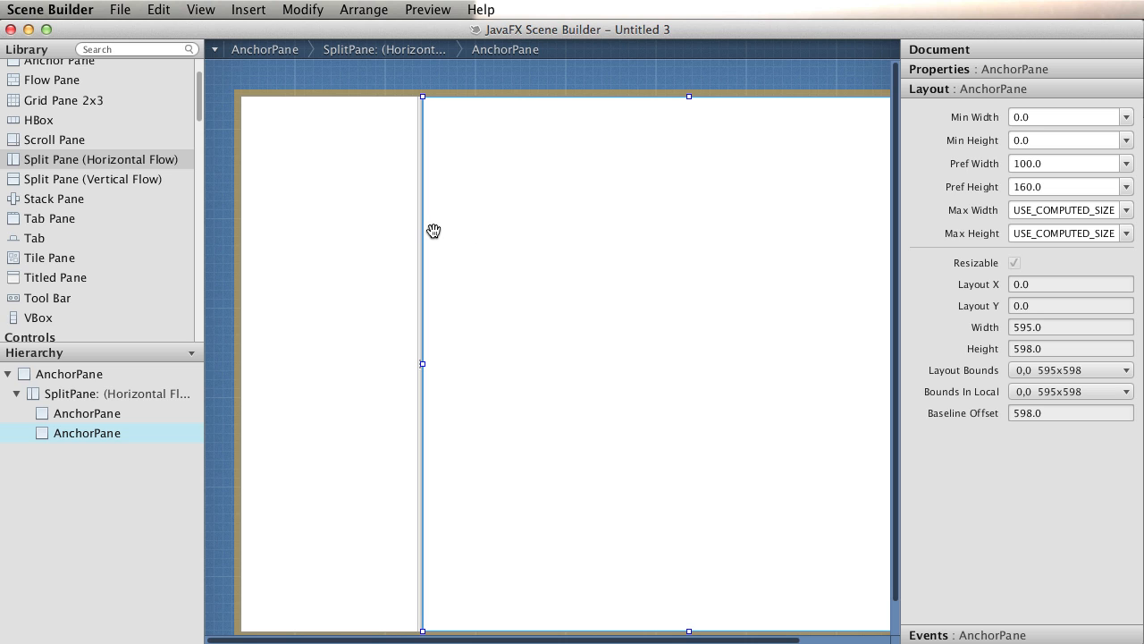
# Add a vertical-flow Split Pane from the library inside the horizontal SplitPane's second AnchorPane
pyautogui.click(86, 181)
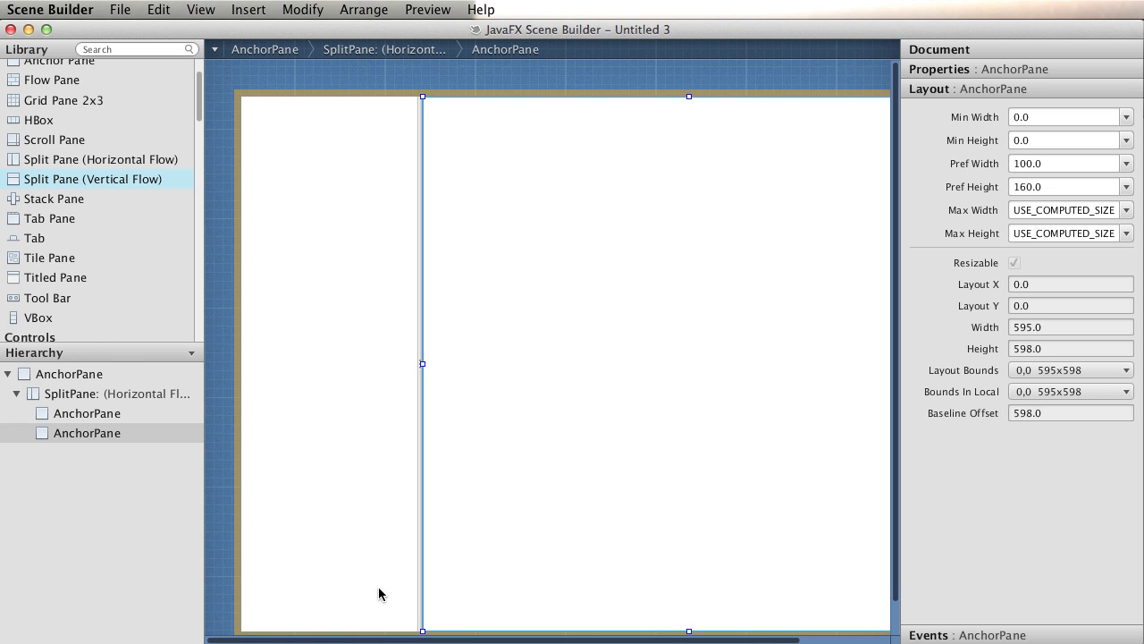
pyautogui.moveTo(420, 640); pyautogui.dragTo(497, 640)
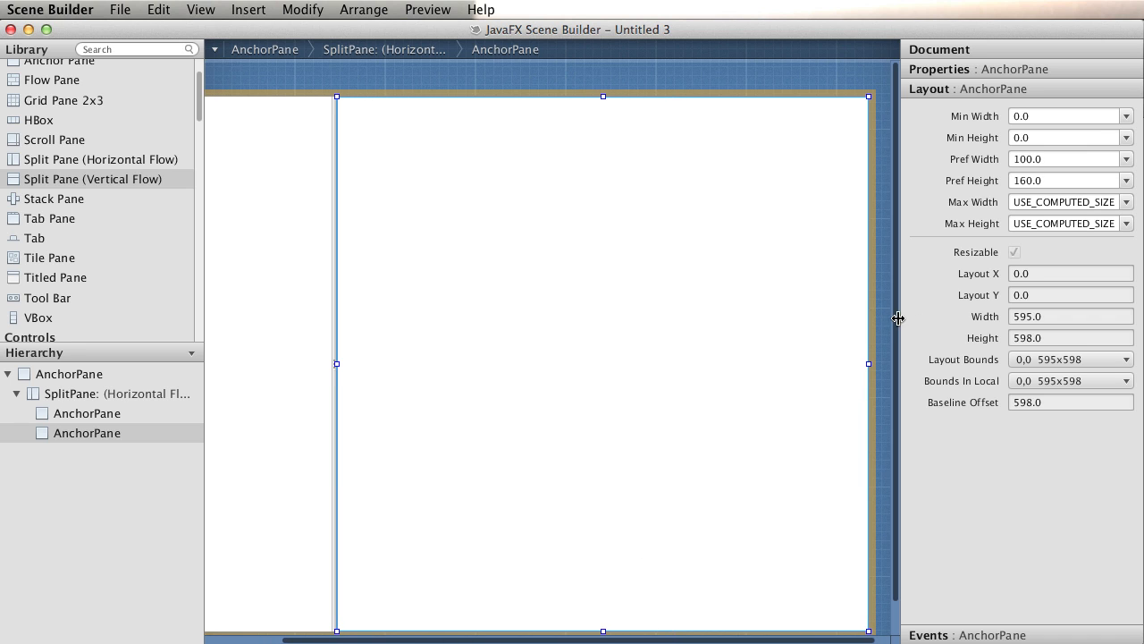
pyautogui.moveTo(896, 322); pyautogui.dragTo(899, 344)
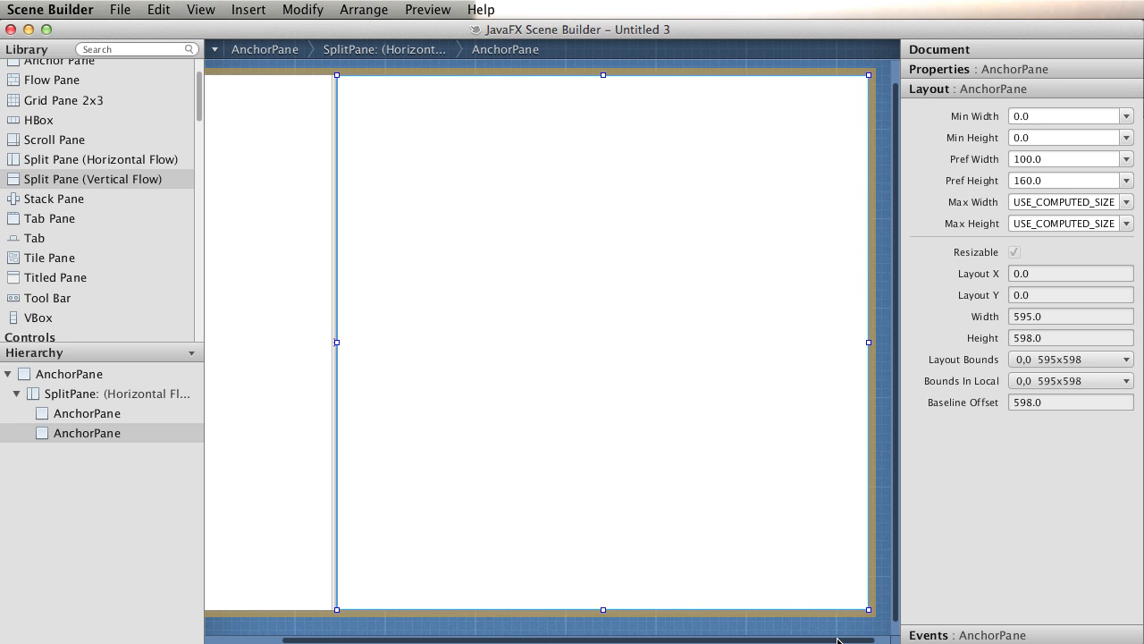
pyautogui.moveTo(837, 640); pyautogui.dragTo(849, 640)
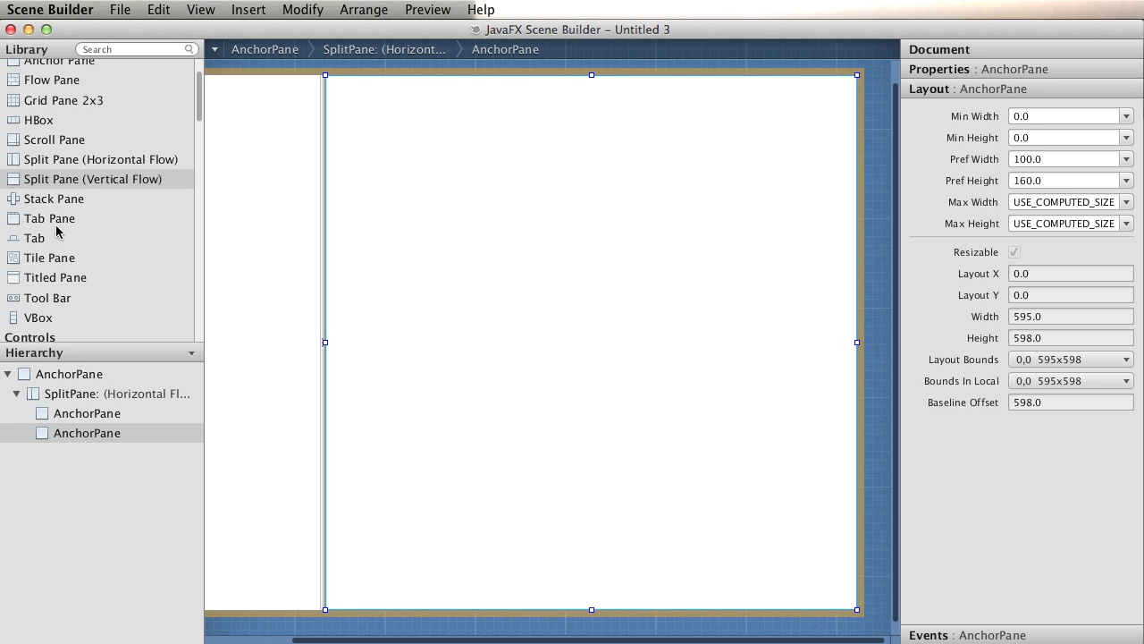
pyautogui.moveTo(52, 183); pyautogui.dragTo(88, 408)
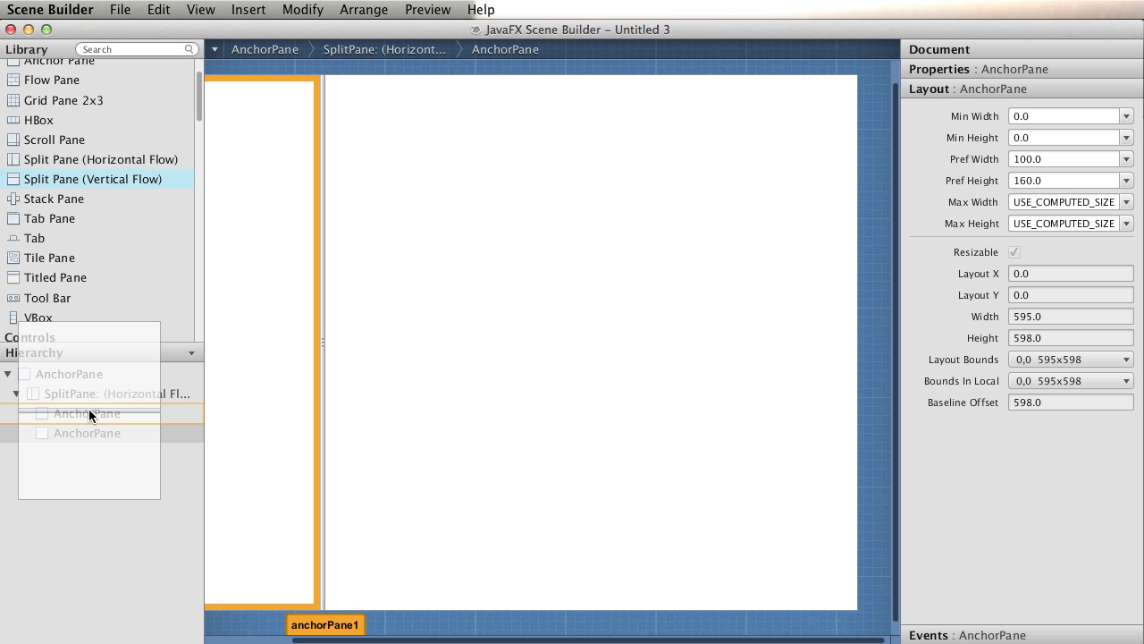
pyautogui.moveTo(88, 409); pyautogui.dragTo(92, 431)
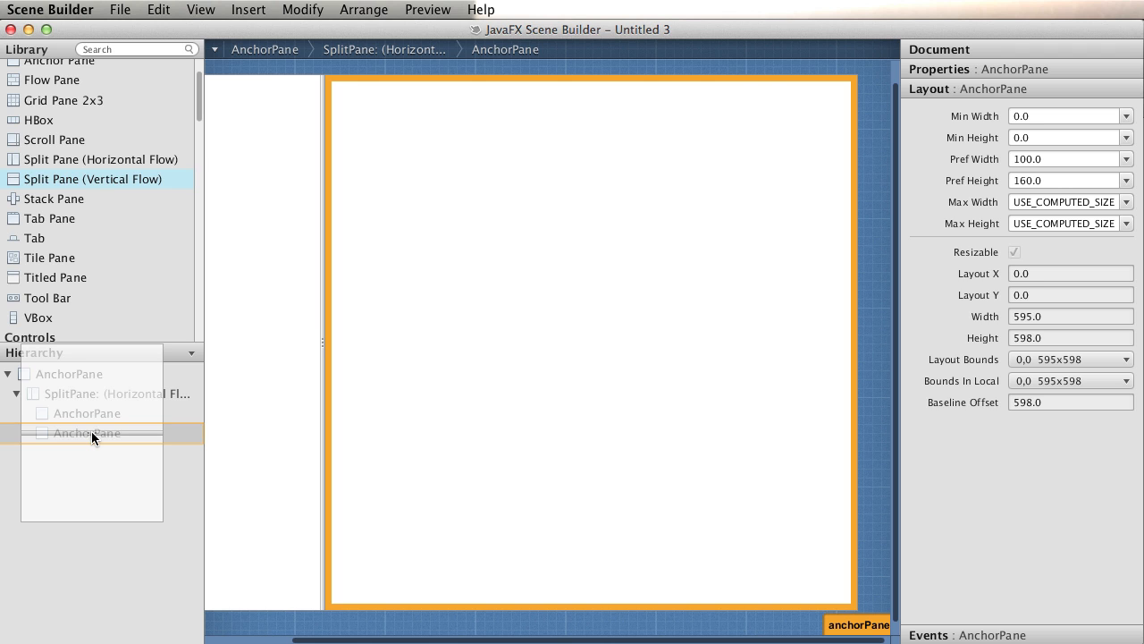
pyautogui.moveTo(92, 436); pyautogui.dragTo(93, 435)
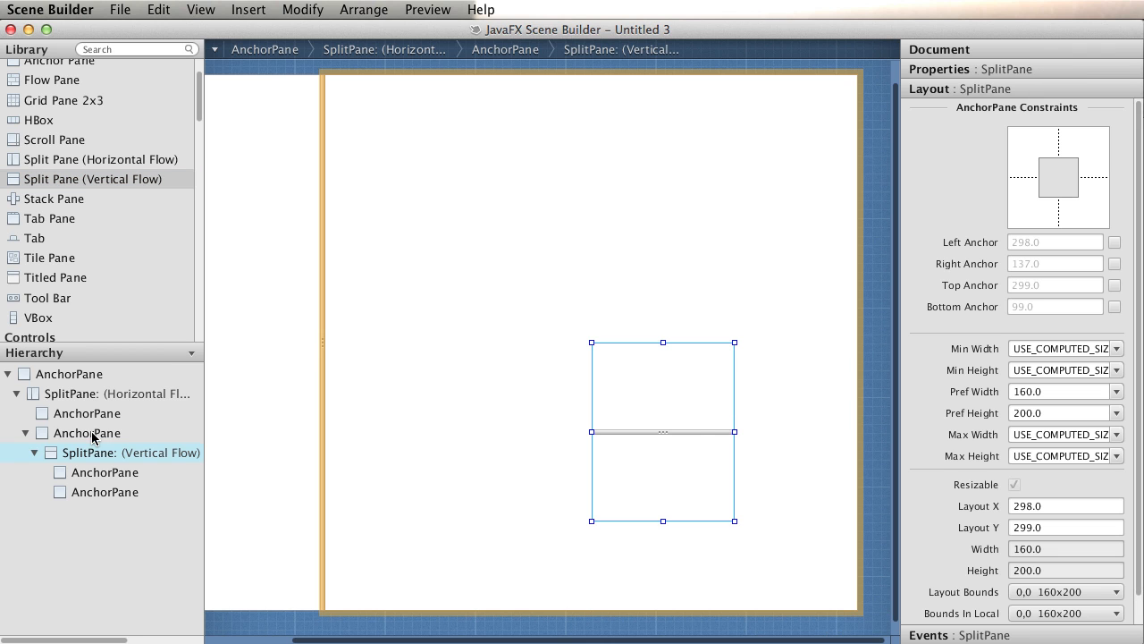
# Fit the vertical SplitPane to its parent and move its divider up to about 30 percent of the height
pyautogui.click(300, 10)
pyautogui.click(300, 29)
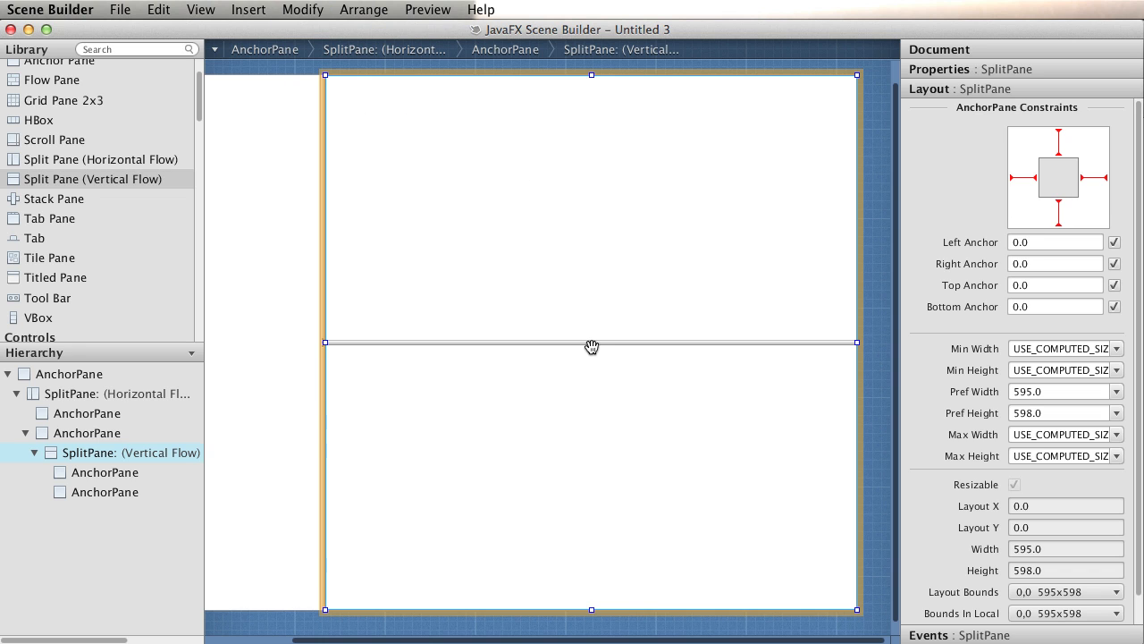
pyautogui.moveTo(592, 340); pyautogui.dragTo(590, 238)
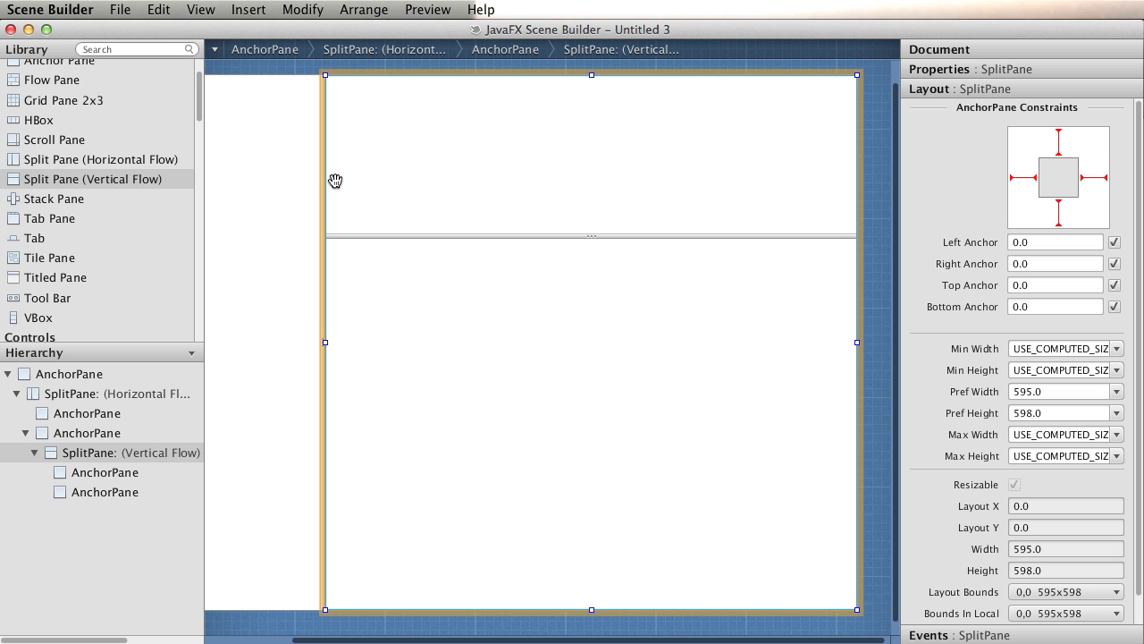
# Start saving the layout under a new name in SceneBuilder/IssueTrackingLite/src/issuetracking within the home folder
pyautogui.click(119, 9)
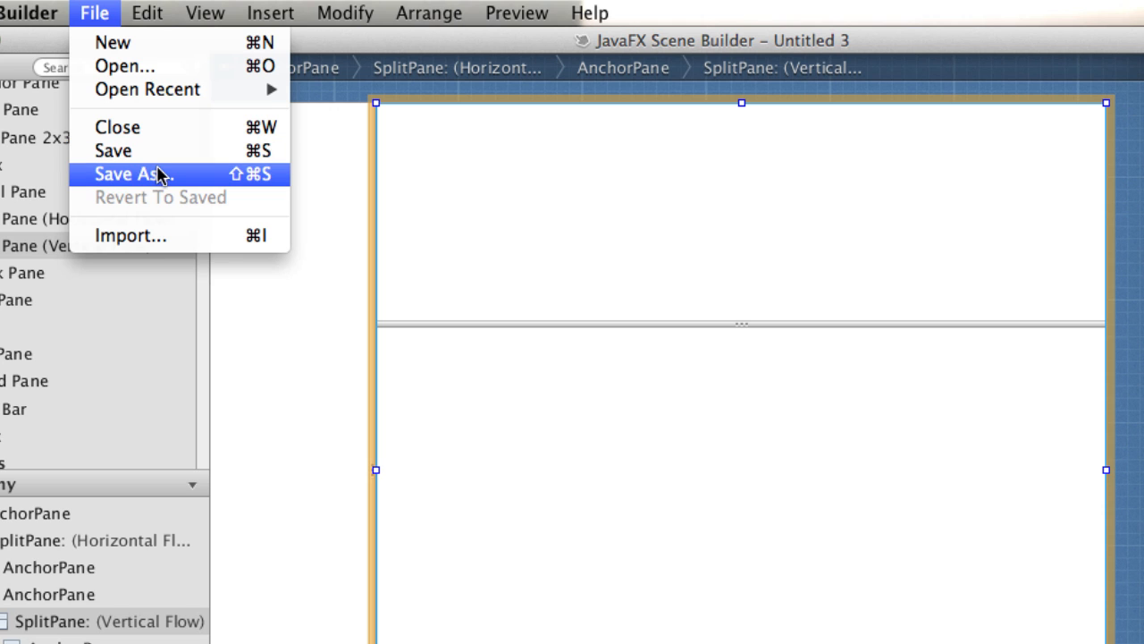
pyautogui.click(159, 172)
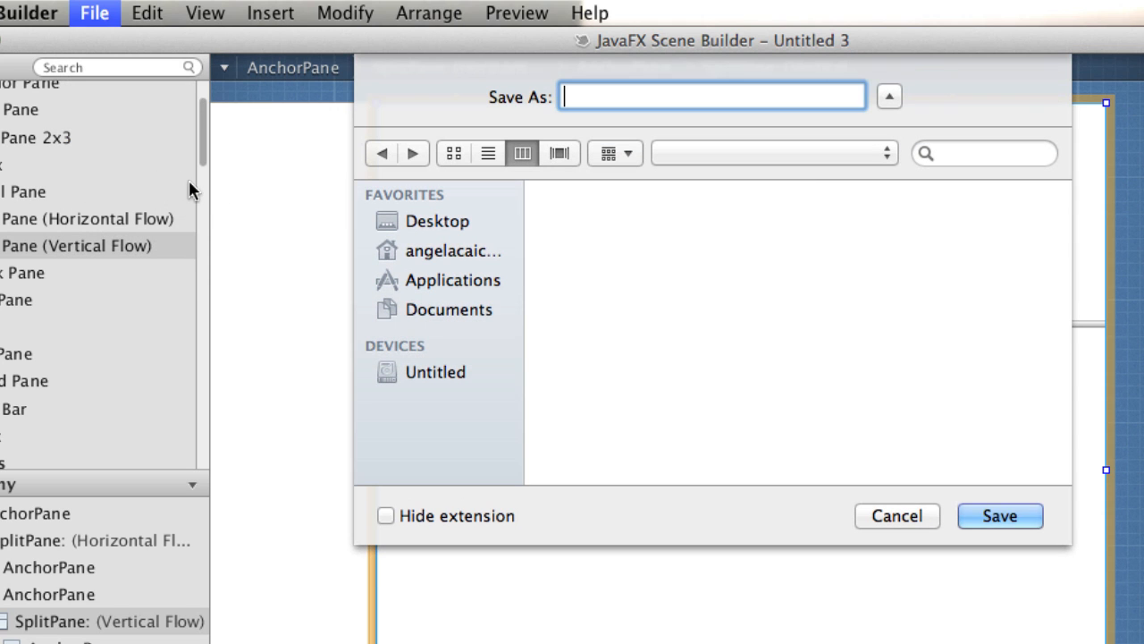
pyautogui.click(436, 251)
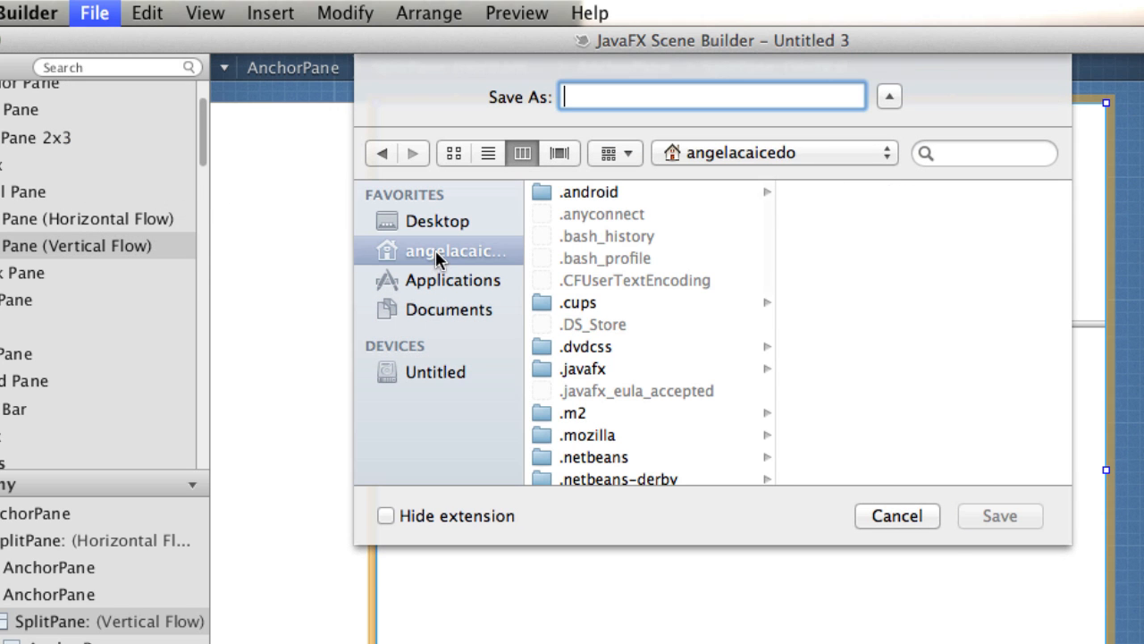
pyautogui.scroll(-6, 600, 329)
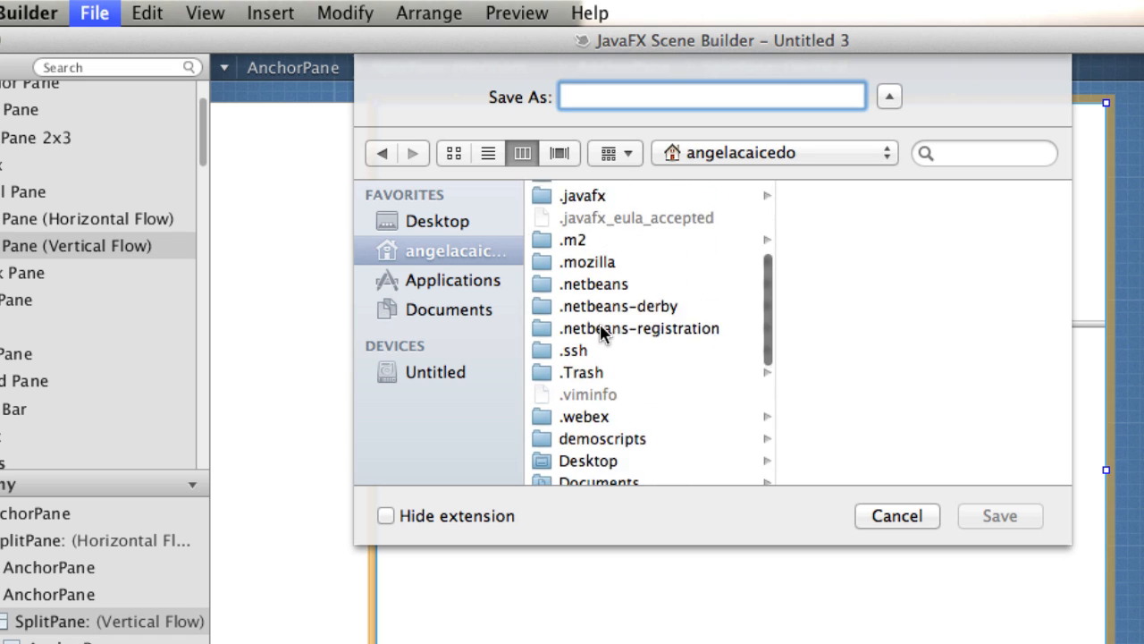
pyautogui.scroll(-5, 602, 344)
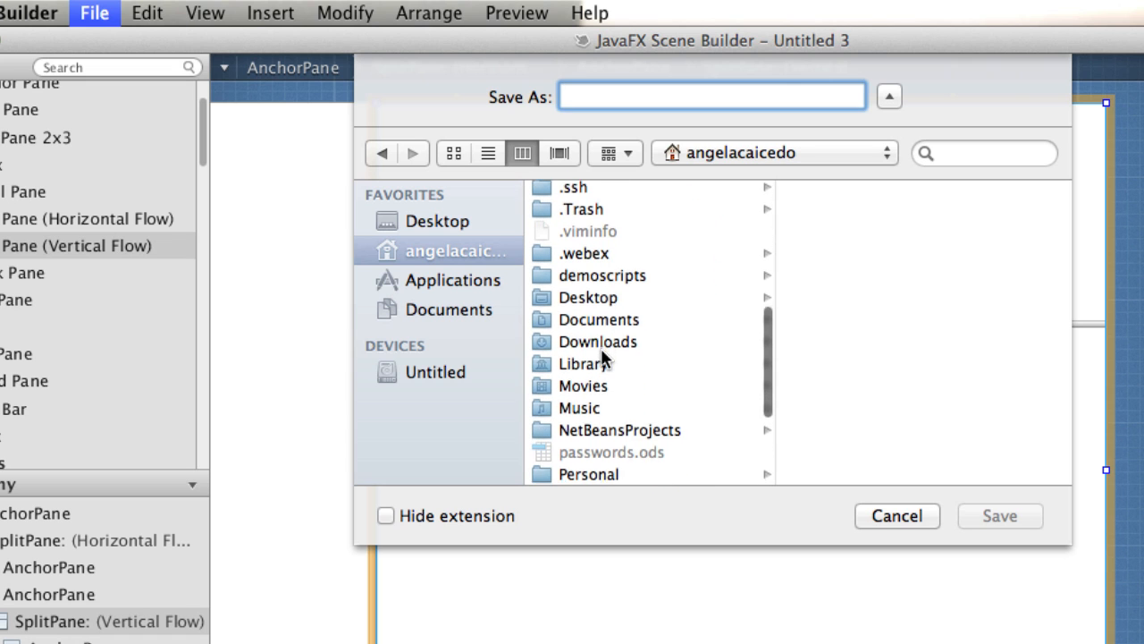
pyautogui.click(584, 362)
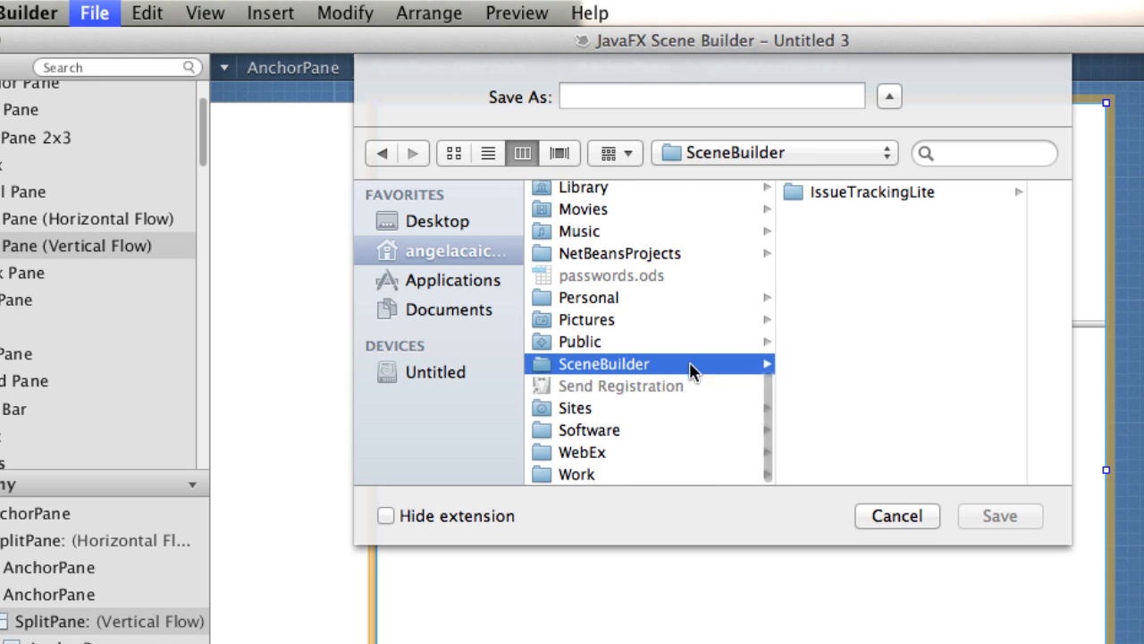
pyautogui.click(888, 195)
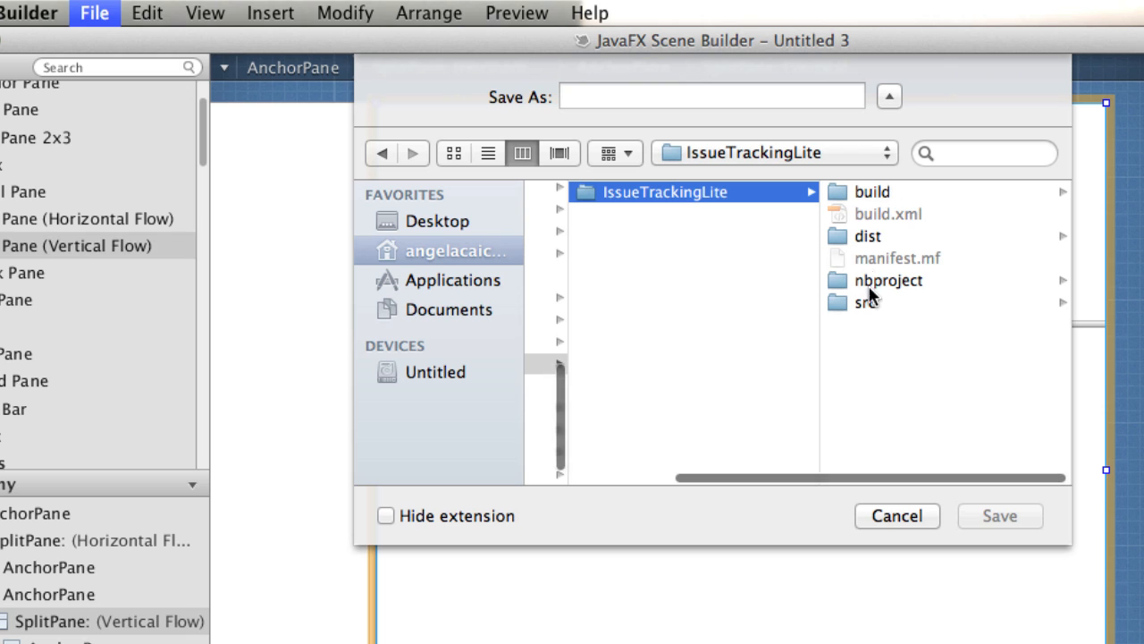
pyautogui.click(862, 304)
pyautogui.click(872, 193)
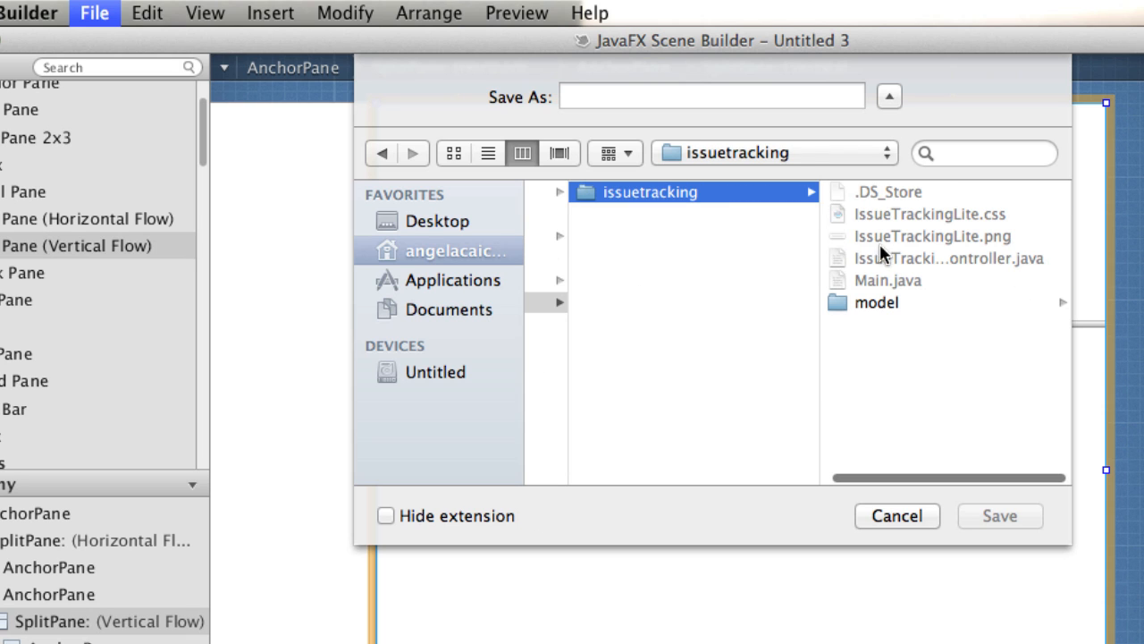
# Name the file IssueTrackingLite and save it in the issuetracking folder
pyautogui.click(744, 90)
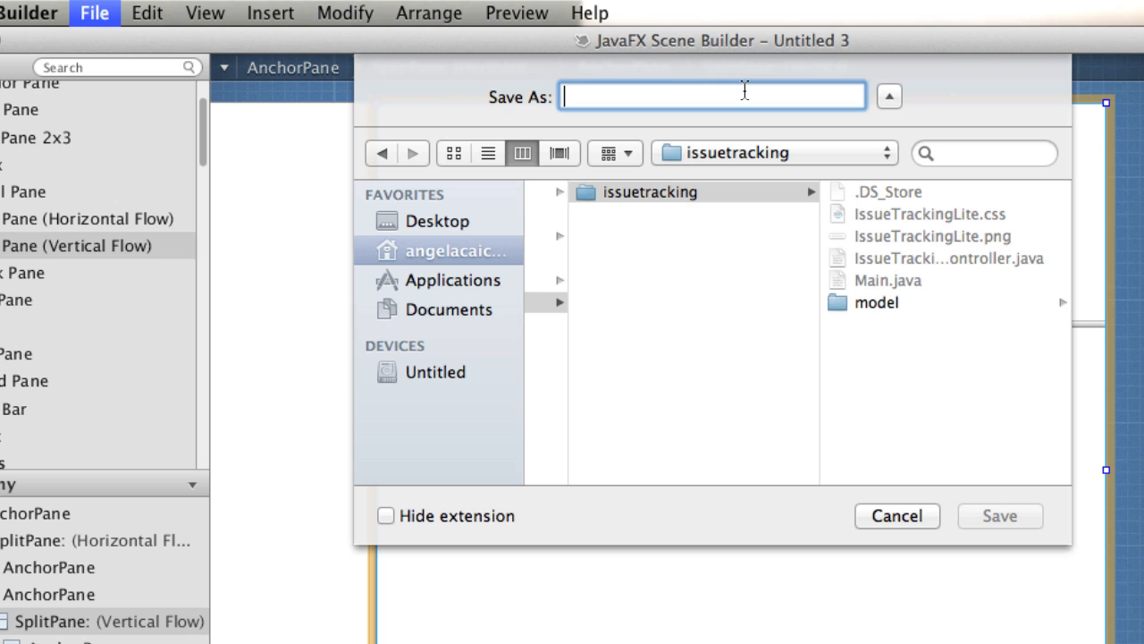
pyautogui.write('Iss')
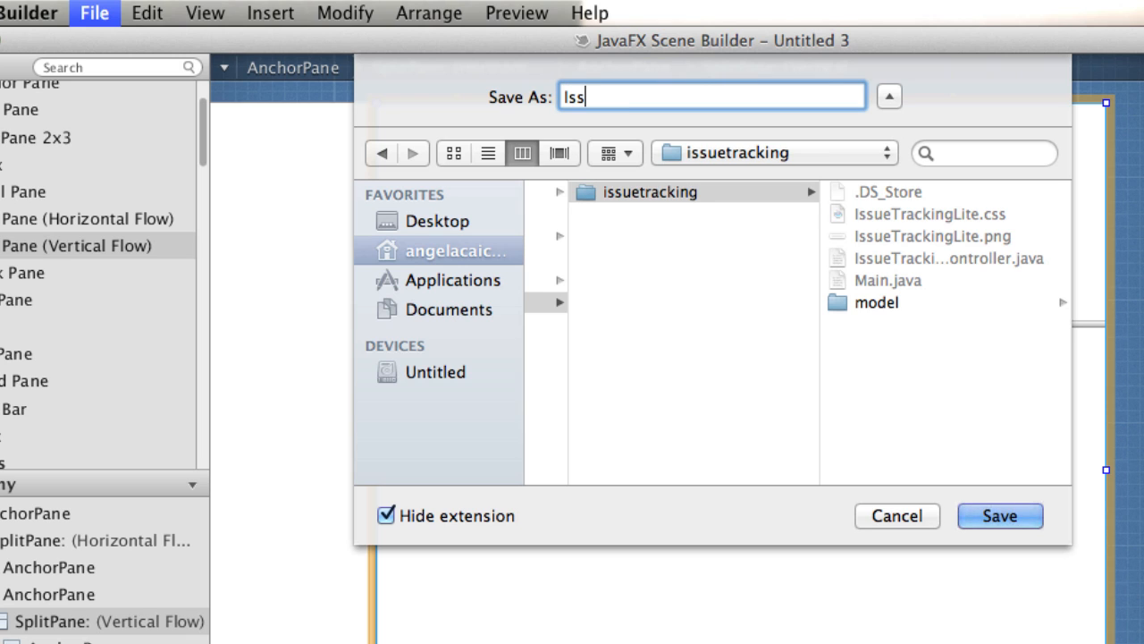
pyautogui.write('ueTrackingLite')
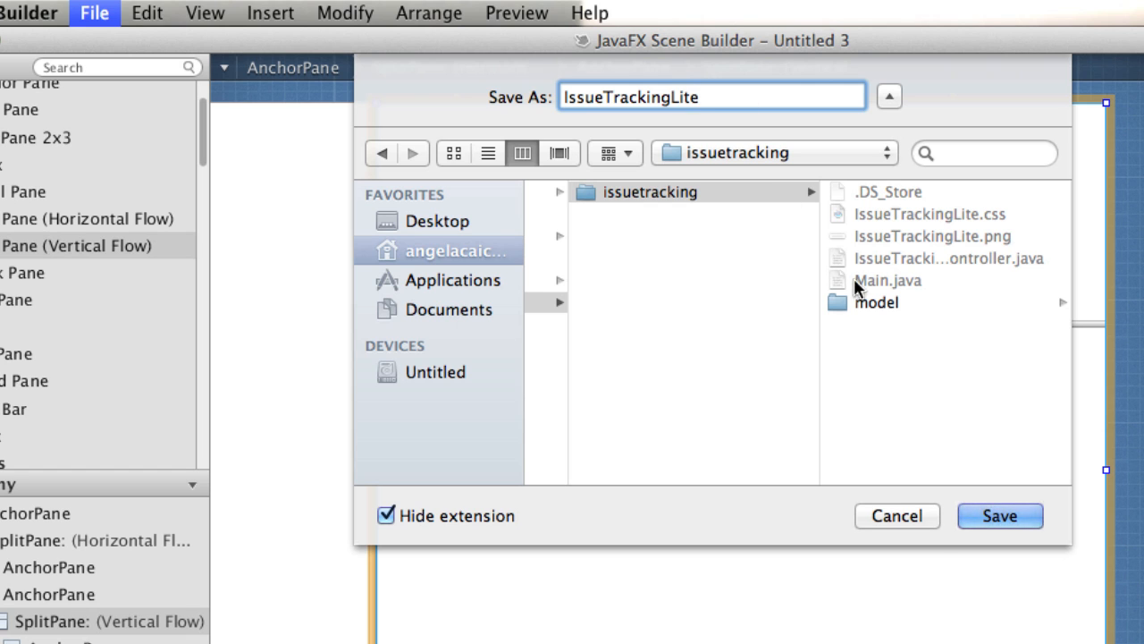
pyautogui.click(1008, 520)
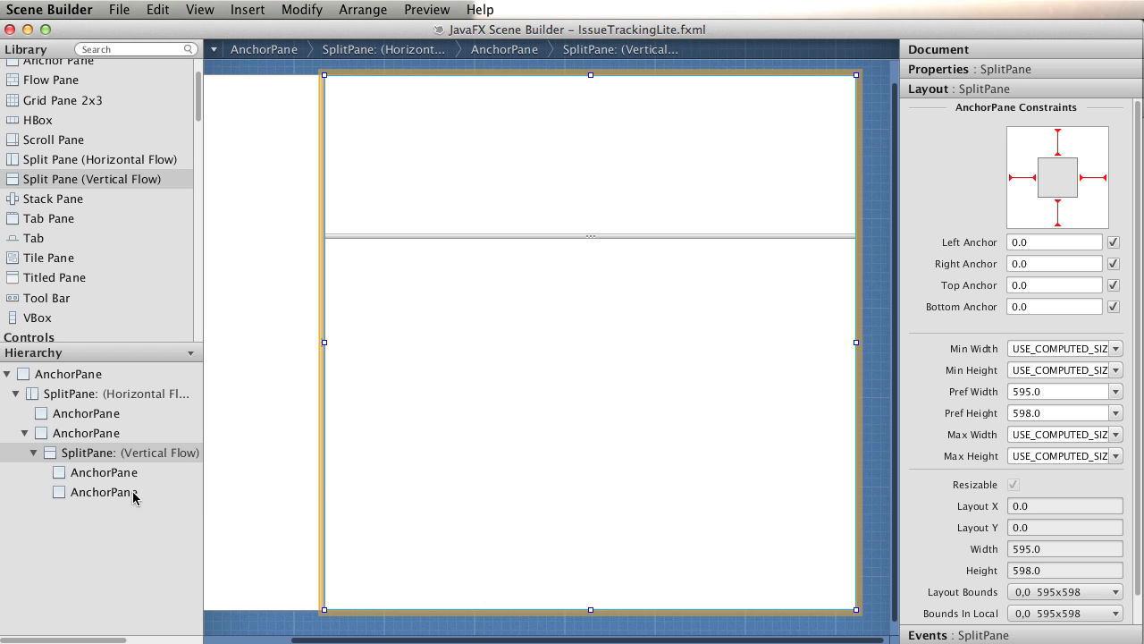
# Set the fx:id of the vertical SplitPane's lower AnchorPane to details
pyautogui.click(552, 421)
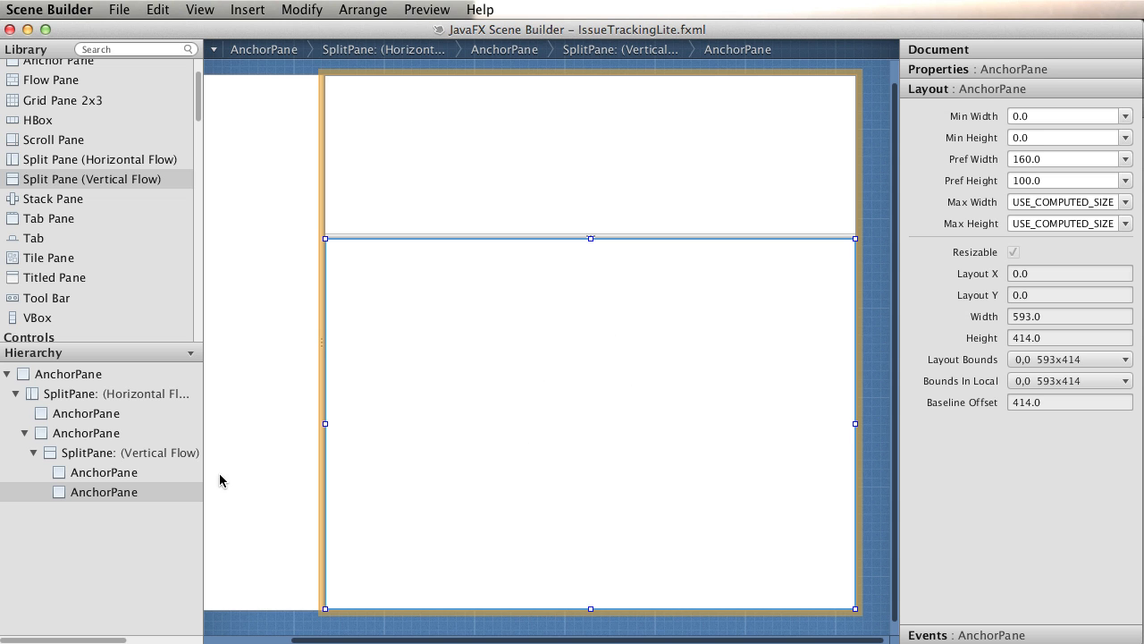
pyautogui.click(128, 492)
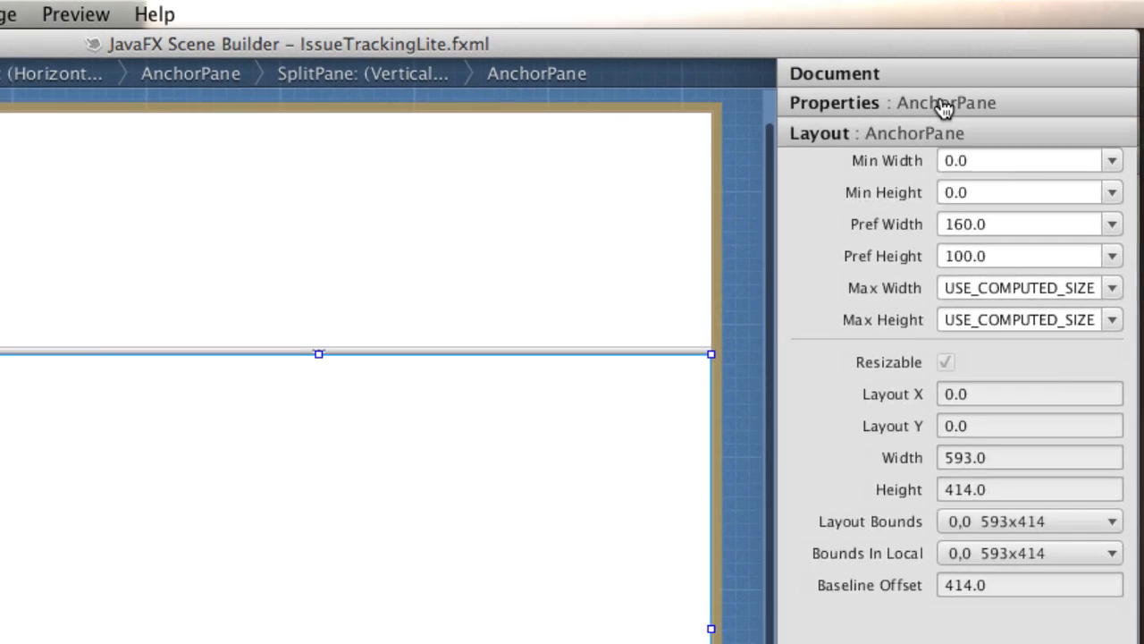
pyautogui.click(997, 78)
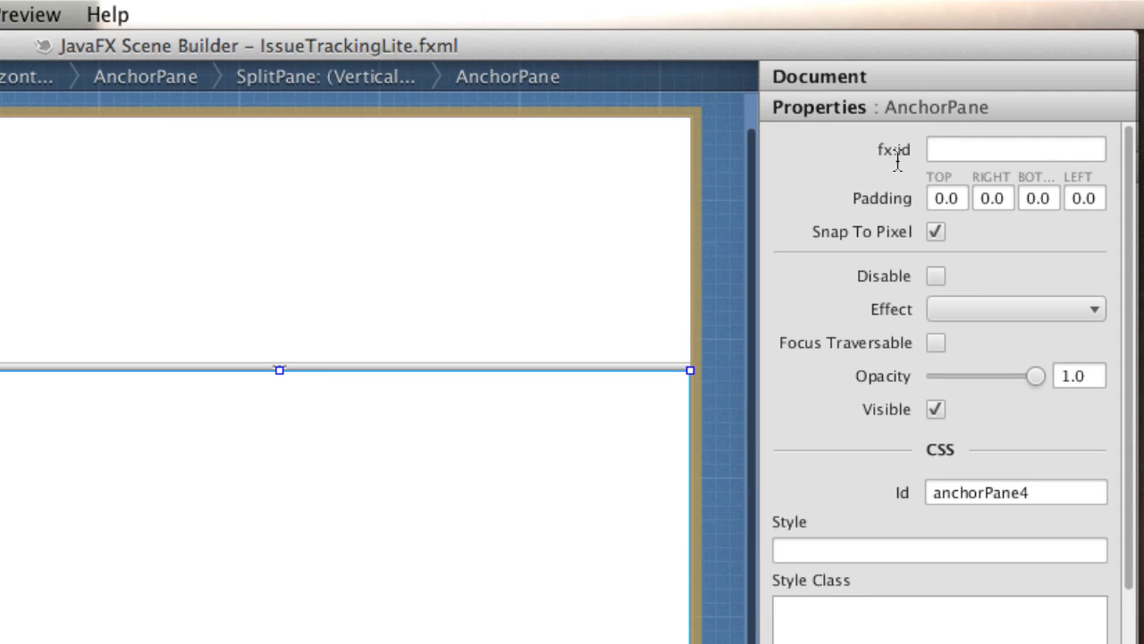
pyautogui.click(983, 150)
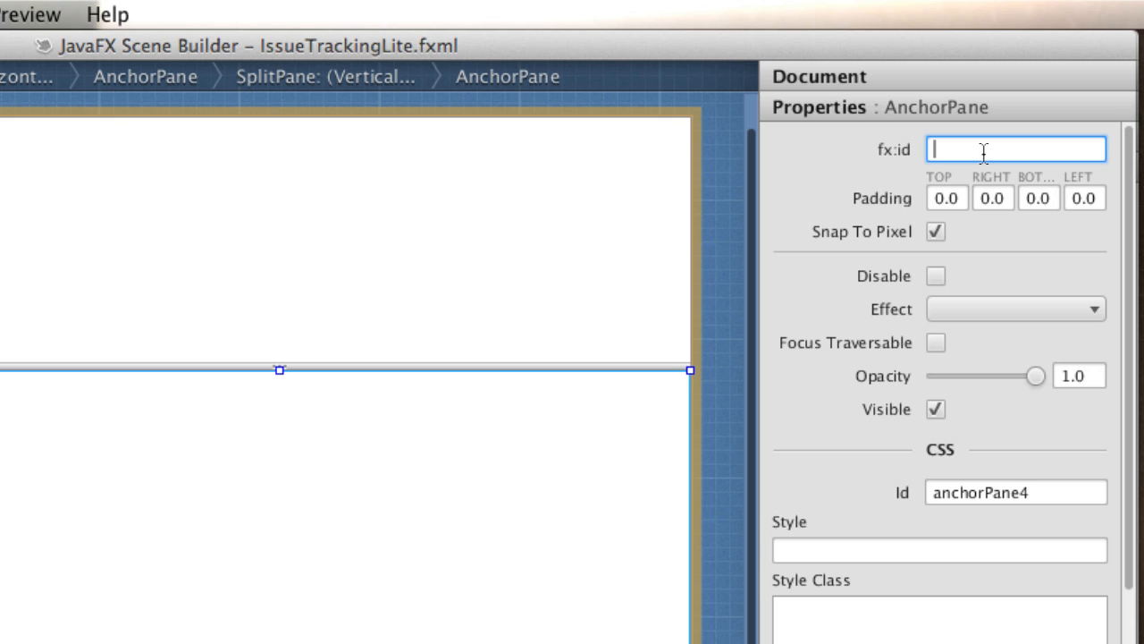
pyautogui.write('details')
pyautogui.doubleClick(984, 150)
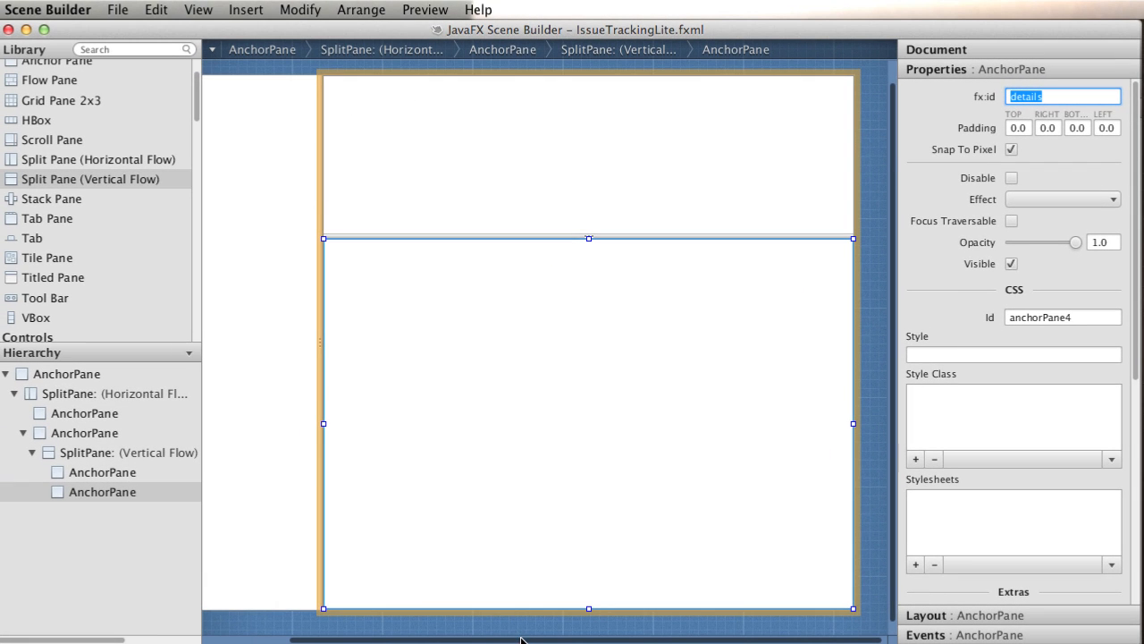
# Find the Tree View control with the library search "tr", add it to the horizontal SplitPane's first AnchorPane and fit it to its parent
pyautogui.moveTo(523, 640); pyautogui.dragTo(418, 594)
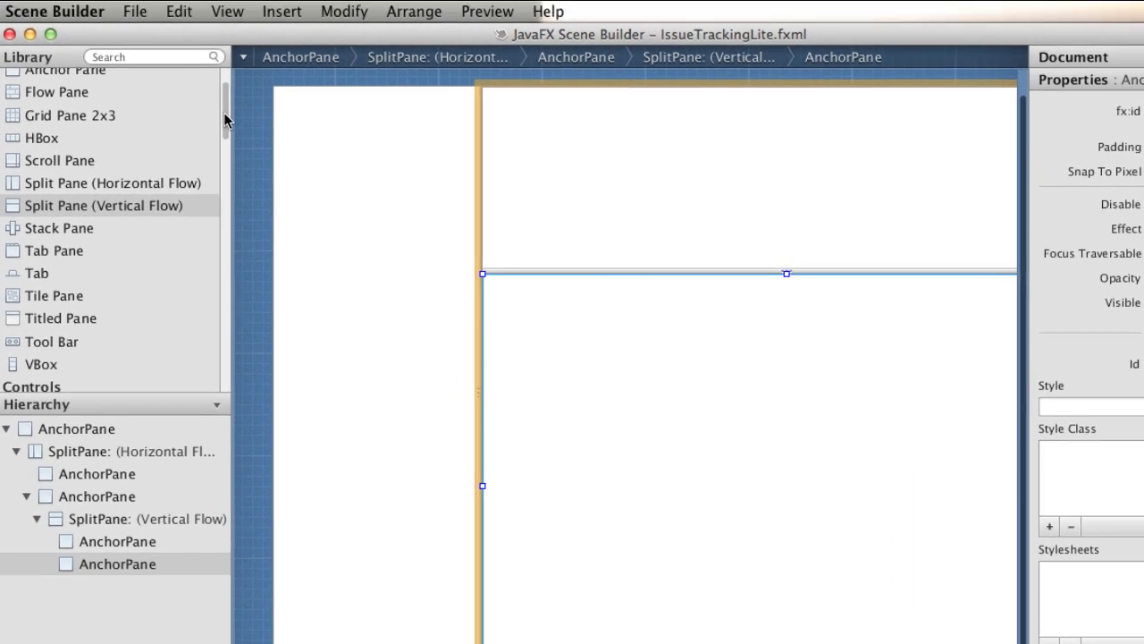
pyautogui.moveTo(208, 104); pyautogui.dragTo(208, 94)
pyautogui.click(164, 62)
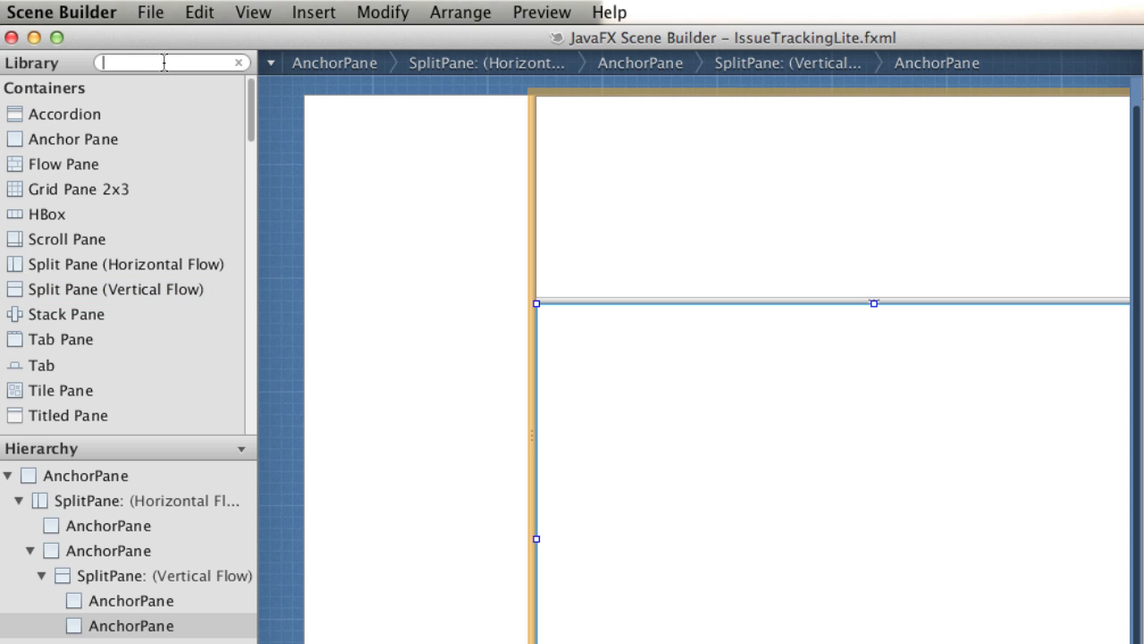
pyautogui.write('tr')
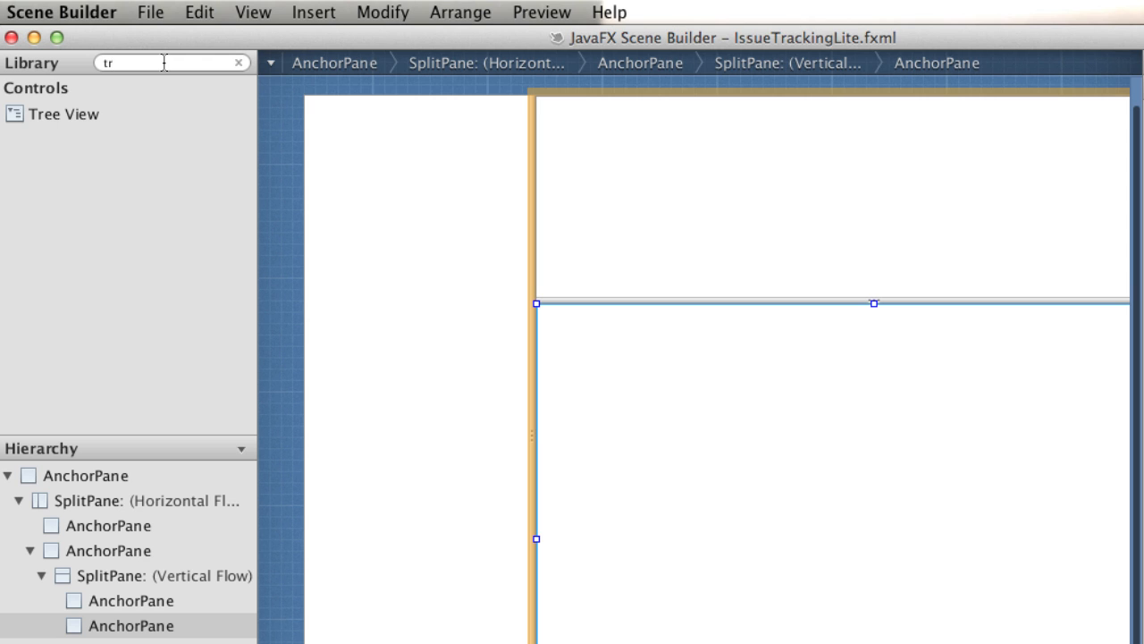
pyautogui.click(64, 117)
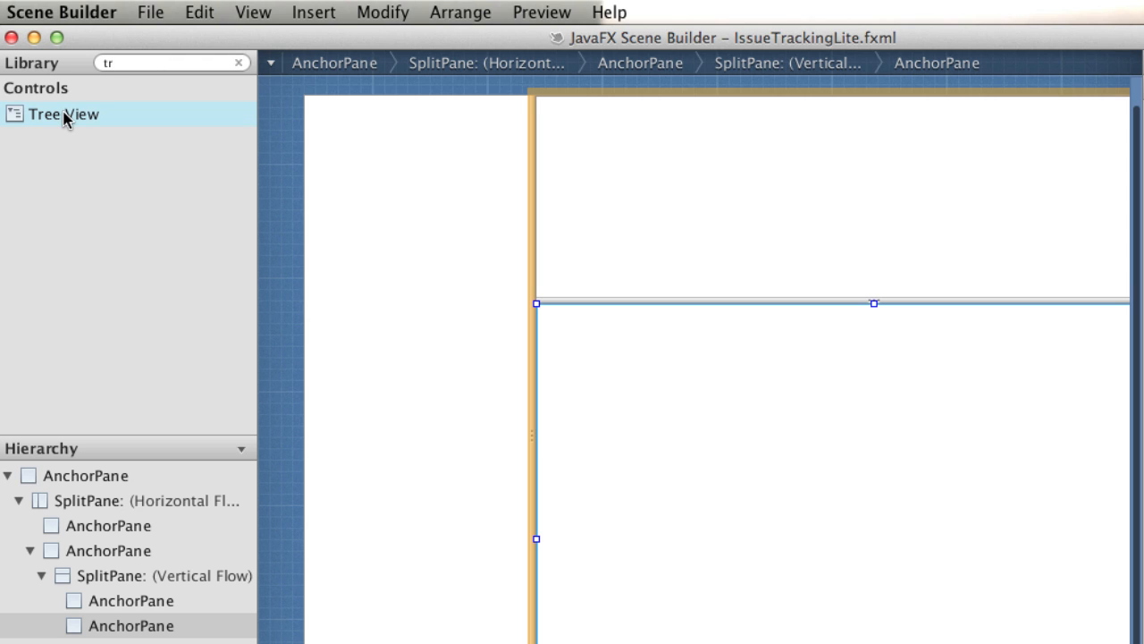
pyautogui.moveTo(49, 112); pyautogui.dragTo(410, 286)
pyautogui.click(376, 13)
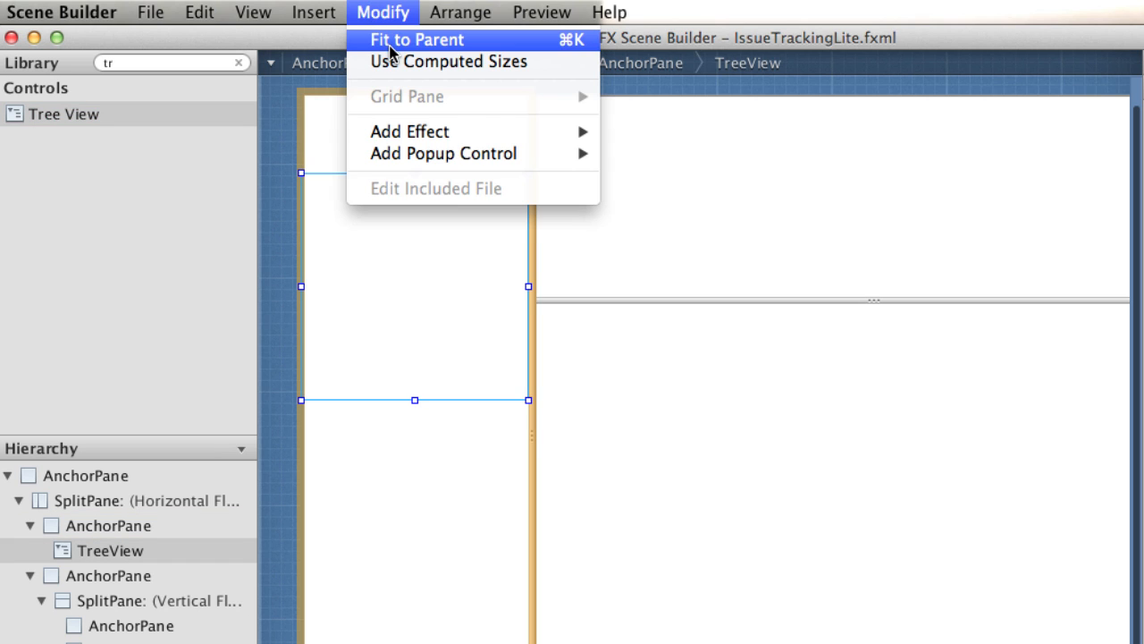
pyautogui.click(390, 42)
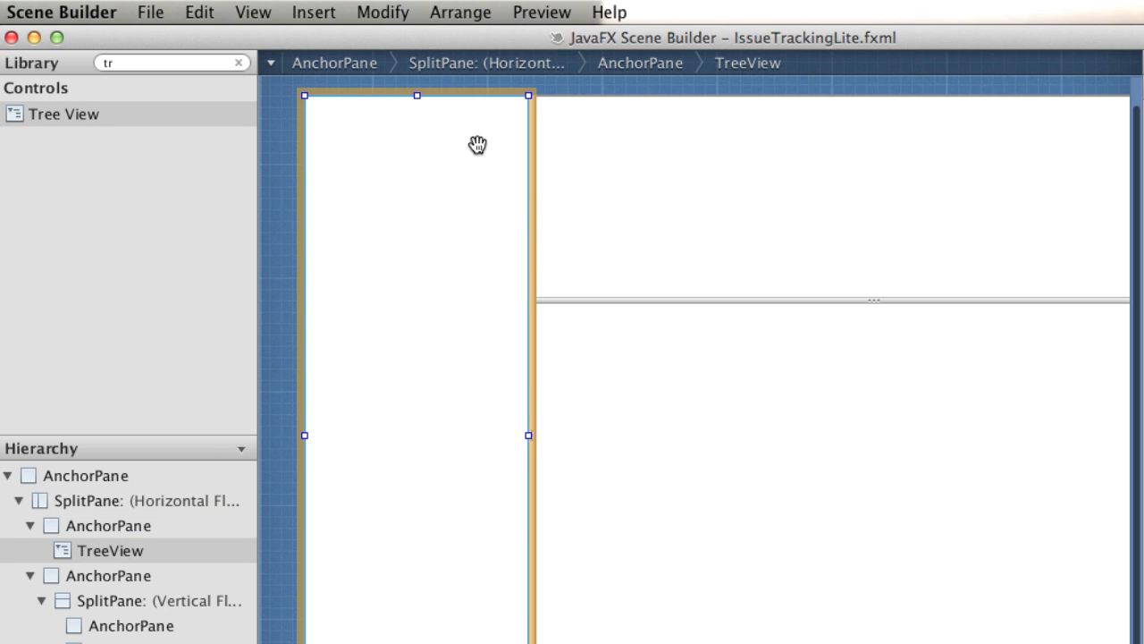
# Find the Table View control with the library search "tab", add it to the vertical SplitPane's upper AnchorPane and fit it to its parent
pyautogui.click(207, 62)
pyautogui.press('BackSpace')
pyautogui.press('BackSpace')
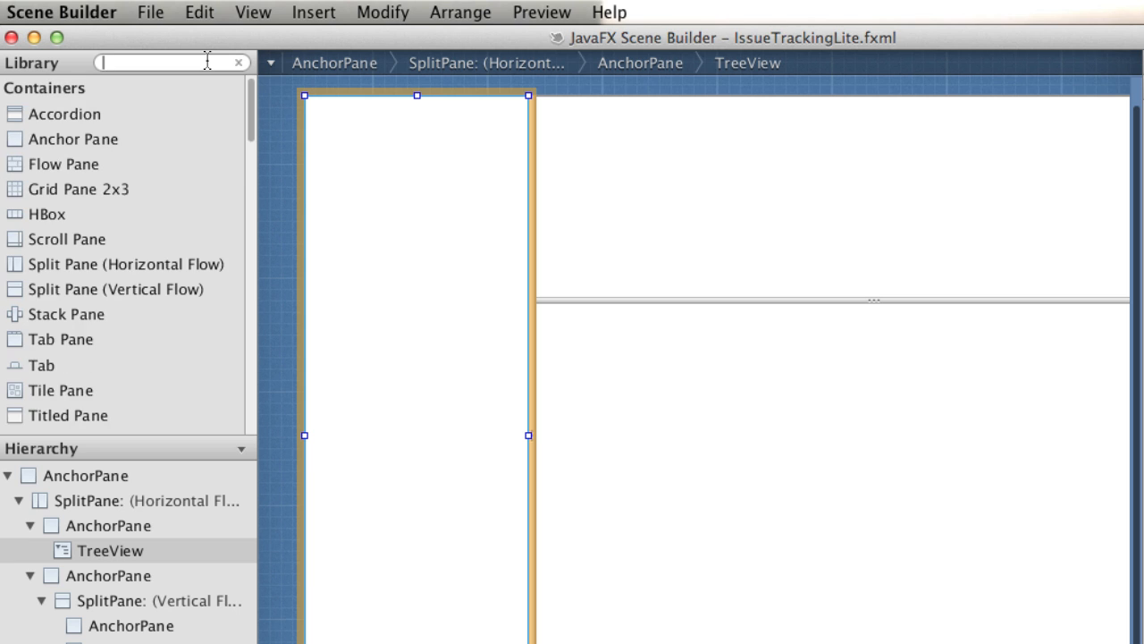
pyautogui.write('ta')
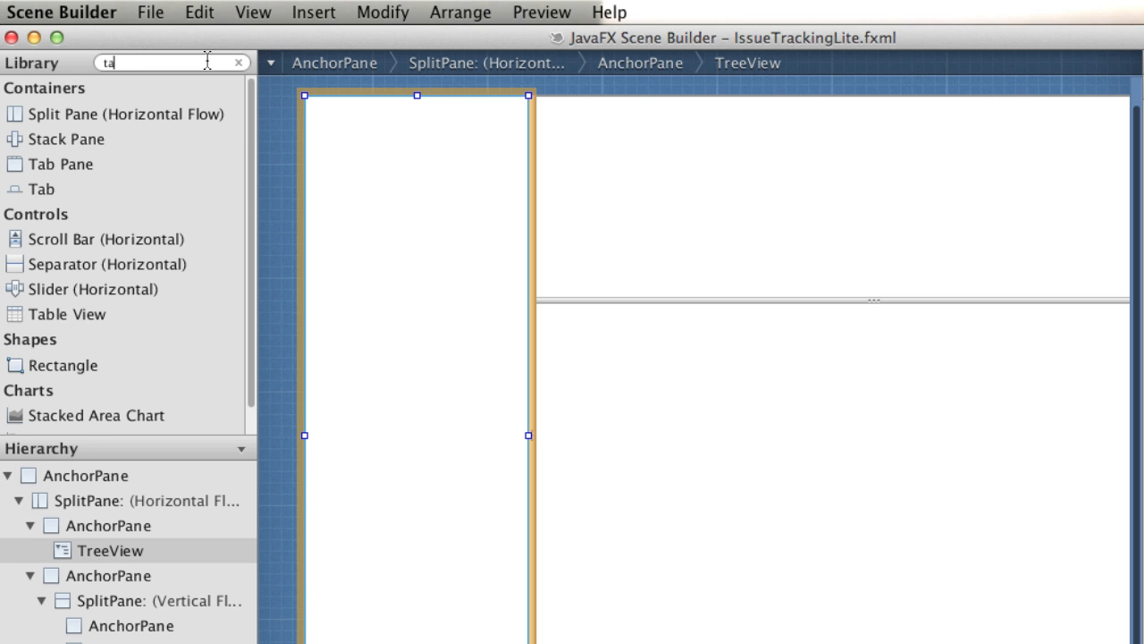
pyautogui.write('b')
pyautogui.moveTo(82, 184); pyautogui.dragTo(715, 199)
pyautogui.click(362, 16)
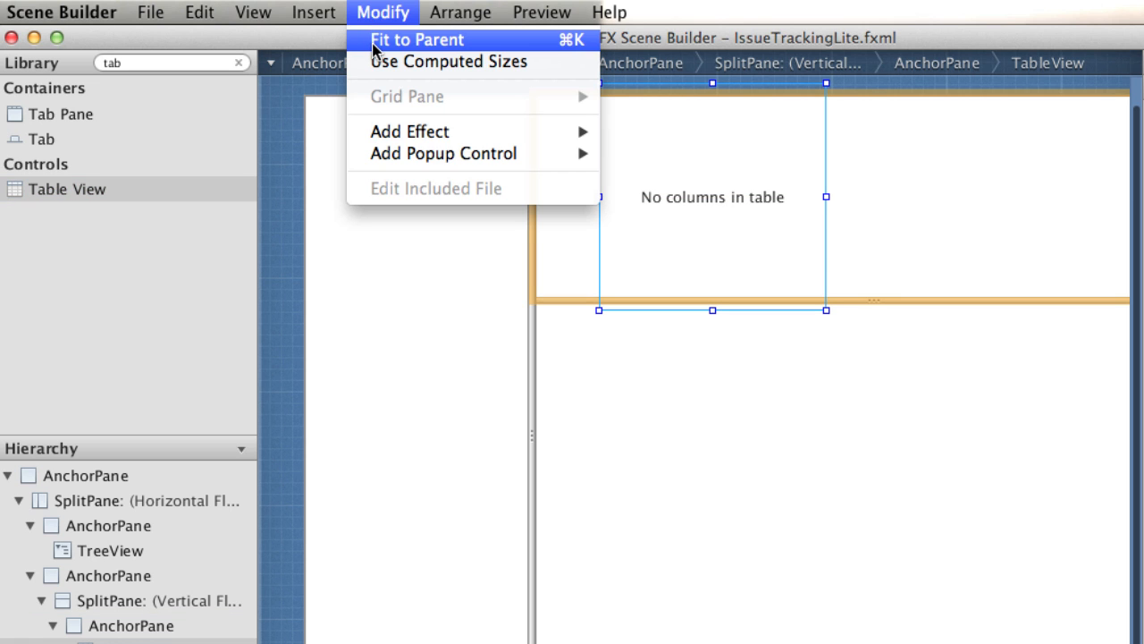
pyautogui.click(374, 42)
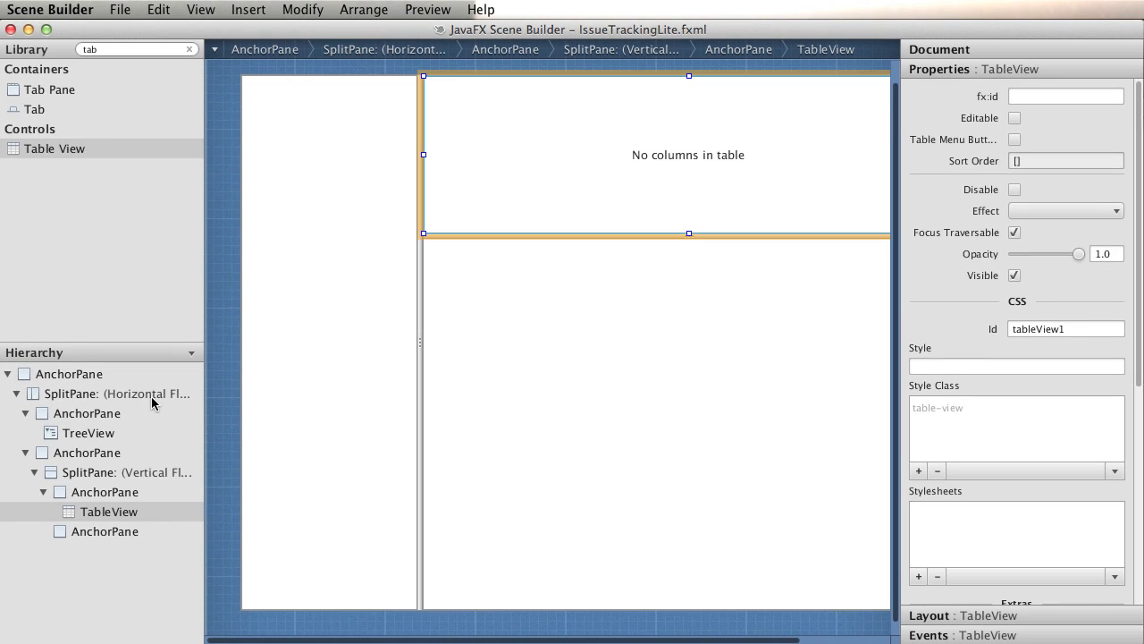
# Set the TreeView's fx:id to tree
pyautogui.click(90, 433)
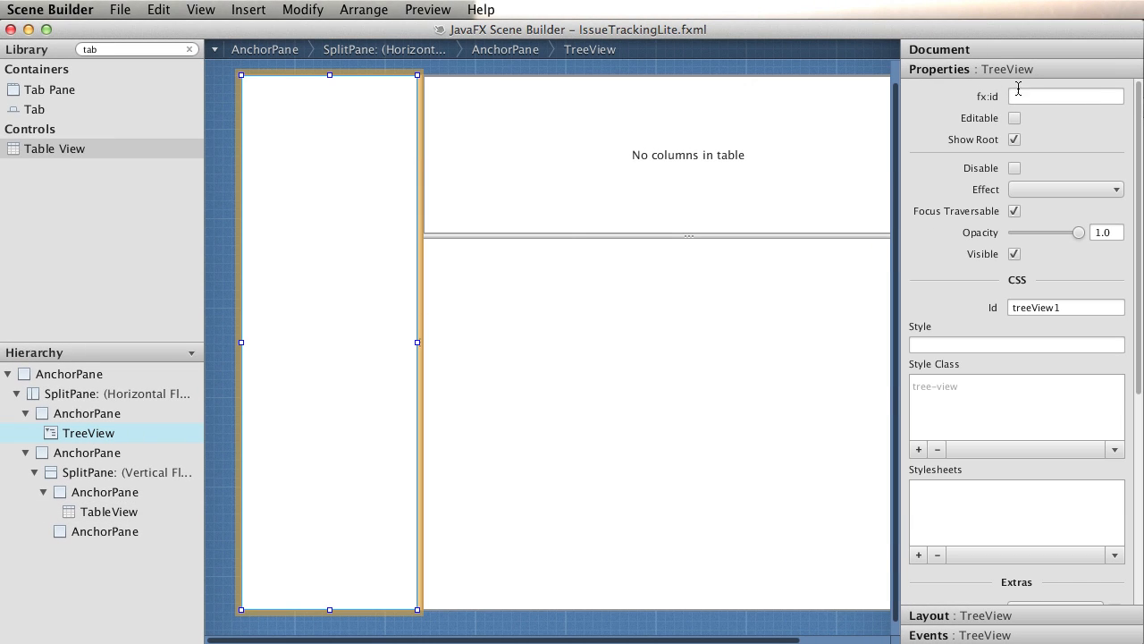
pyautogui.click(1033, 97)
pyautogui.write('tree')
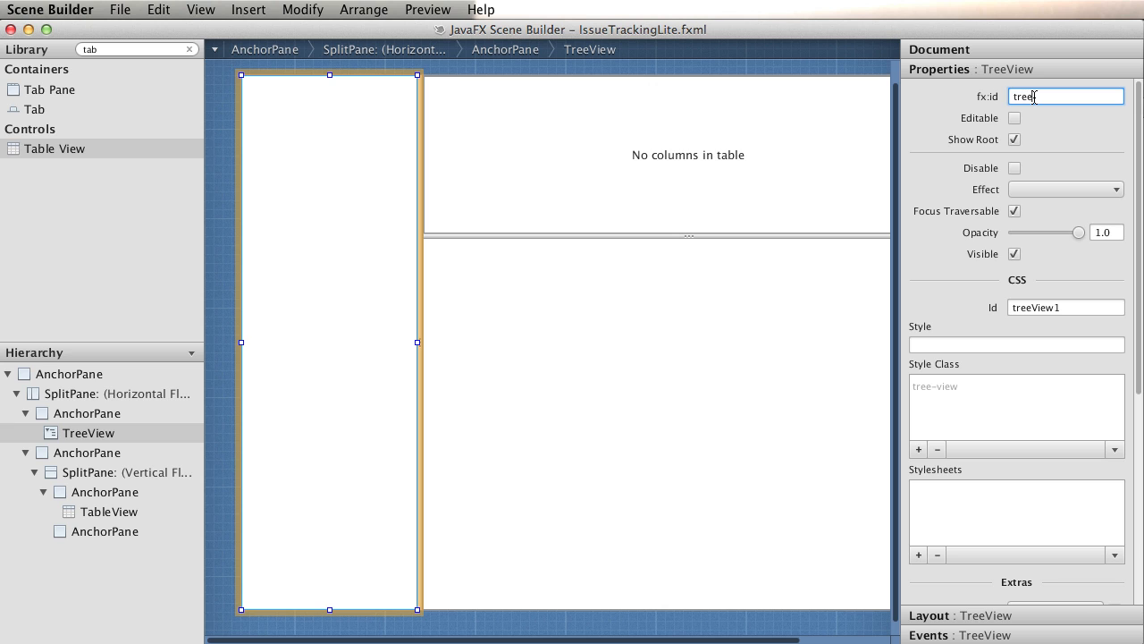
pyautogui.doubleClick(1034, 96)
# Set the TableView's fx:id to table
pyautogui.click(141, 506)
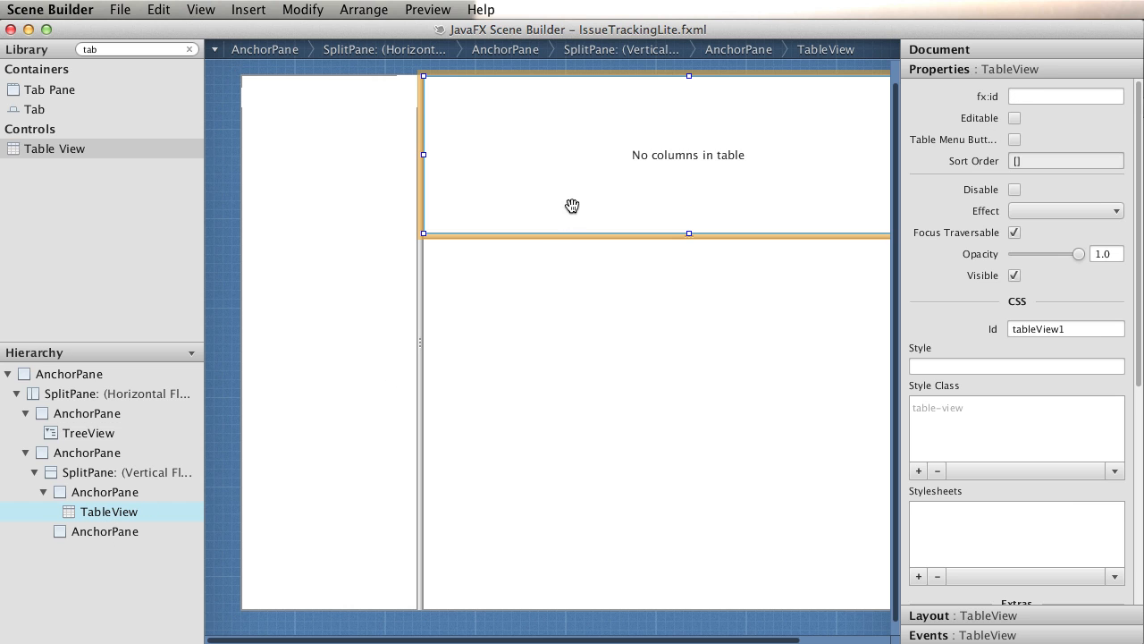
pyautogui.click(1026, 98)
pyautogui.write('t')
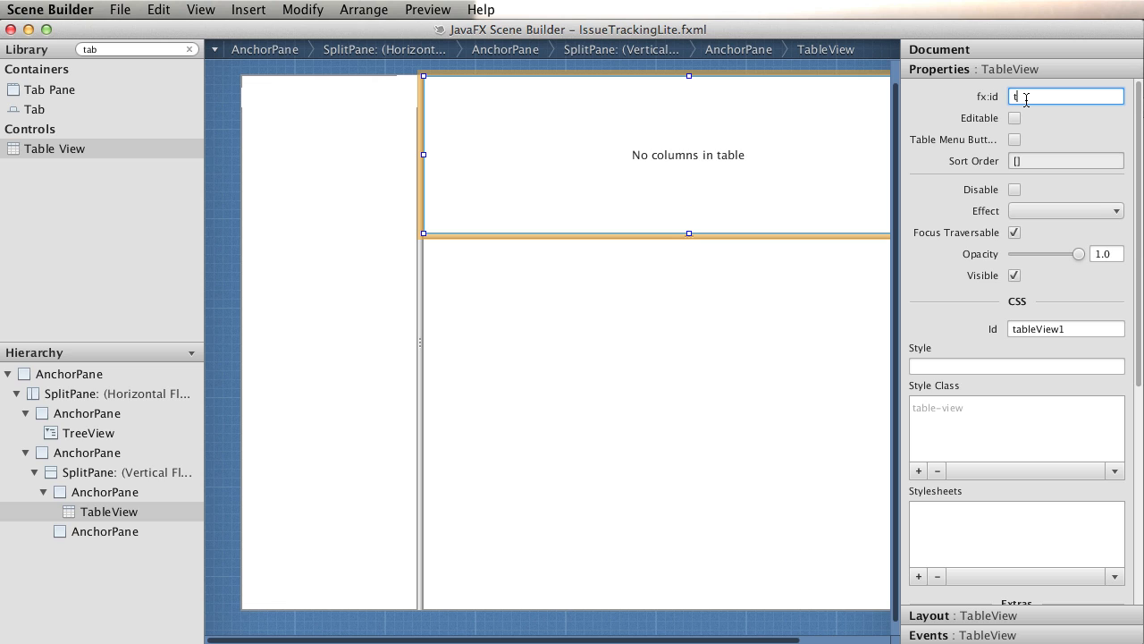
pyautogui.write('able')
pyautogui.press('Return')
# Set the vertical SplitPane's lower AnchorPane fx:id to details and add a Hyperlink, found with library search "hy", in its upper-left corner
pyautogui.click(628, 409)
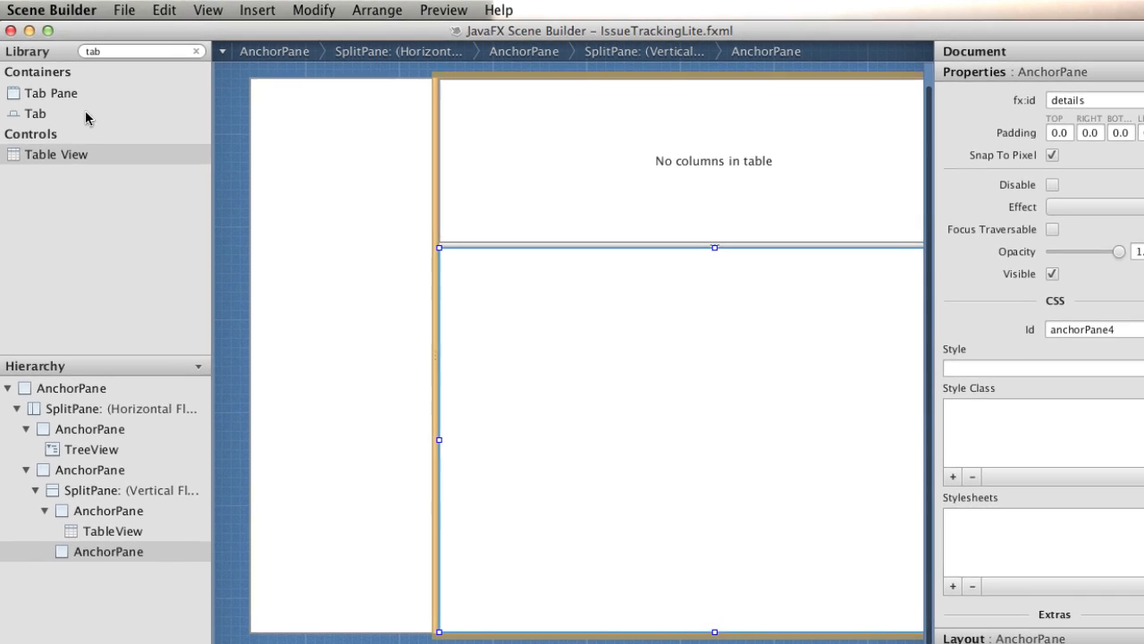
pyautogui.press('BackSpace')
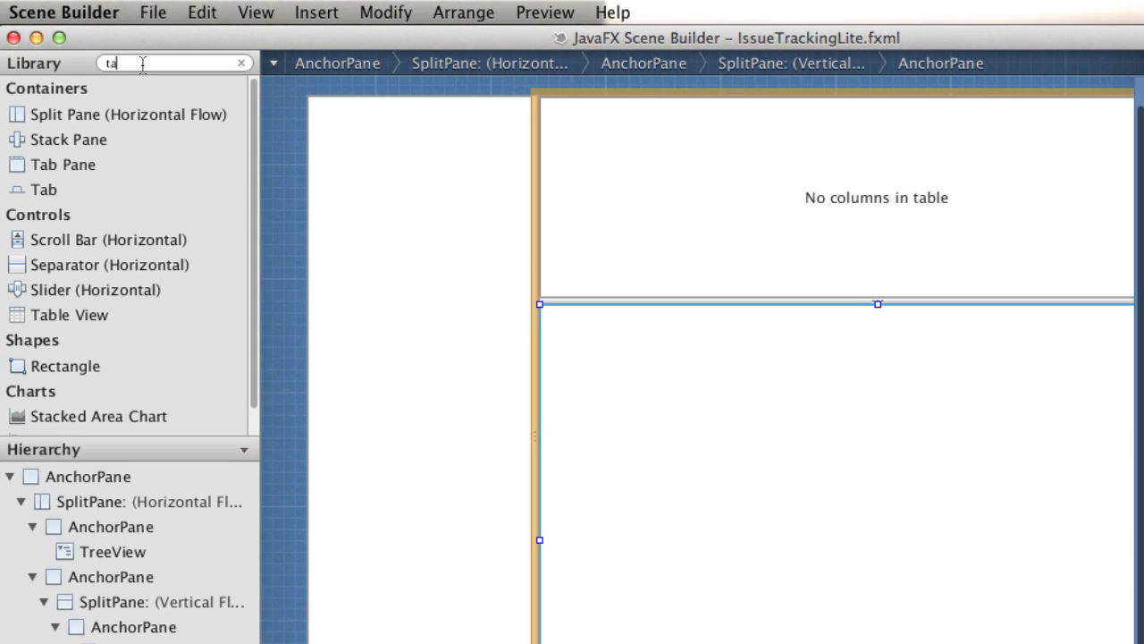
pyautogui.press('BackSpace')
pyautogui.press('BackSpace')
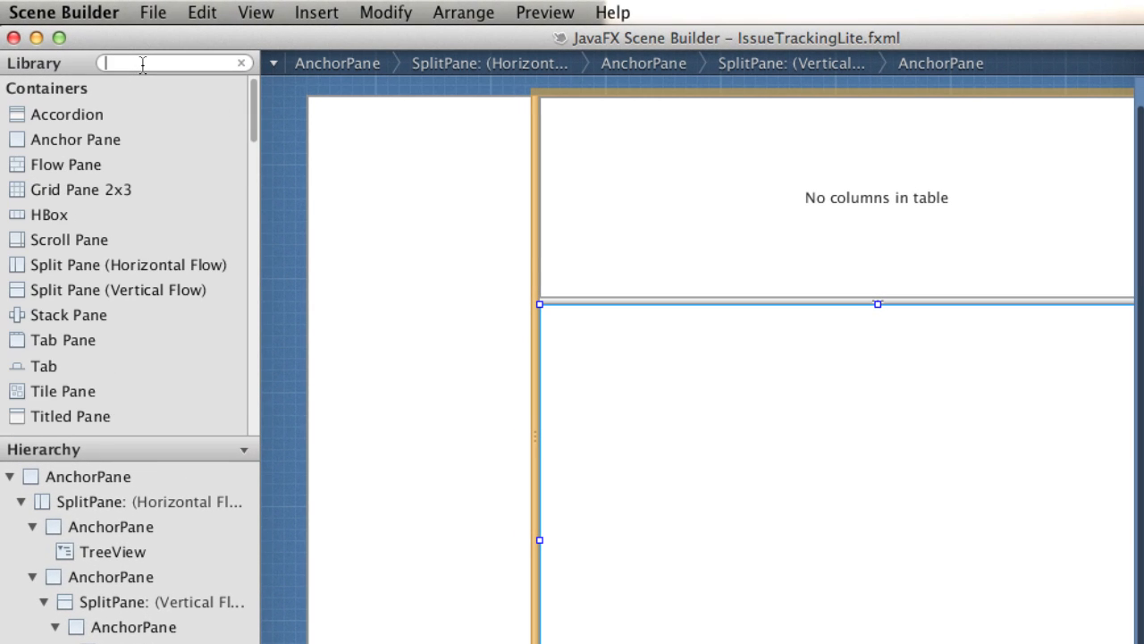
pyautogui.write('hy')
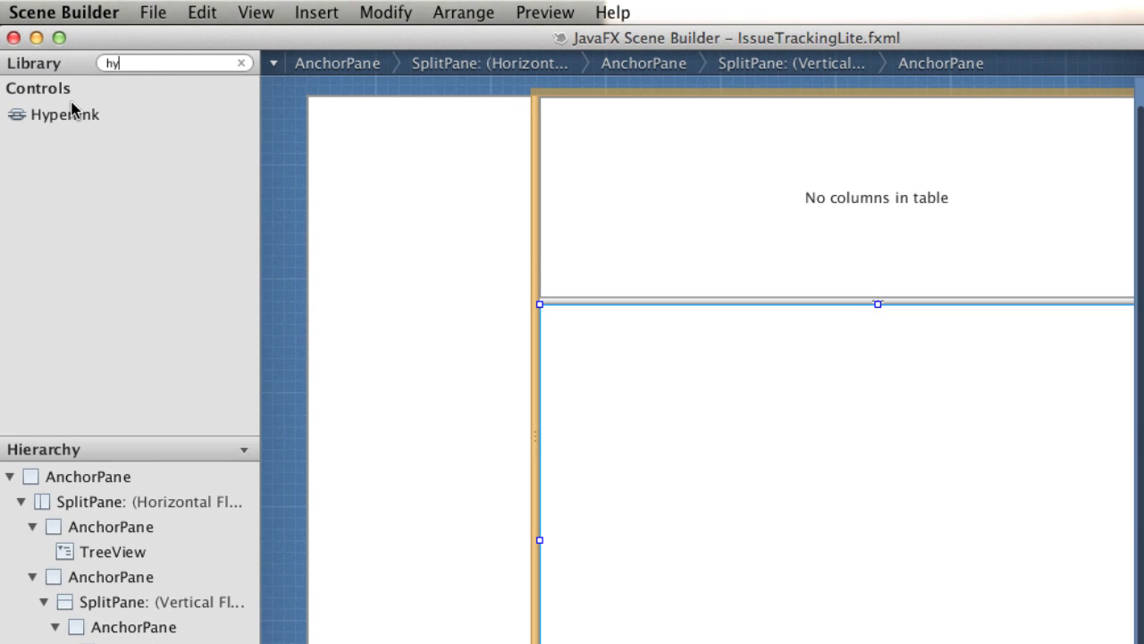
pyautogui.moveTo(65, 114); pyautogui.dragTo(590, 332)
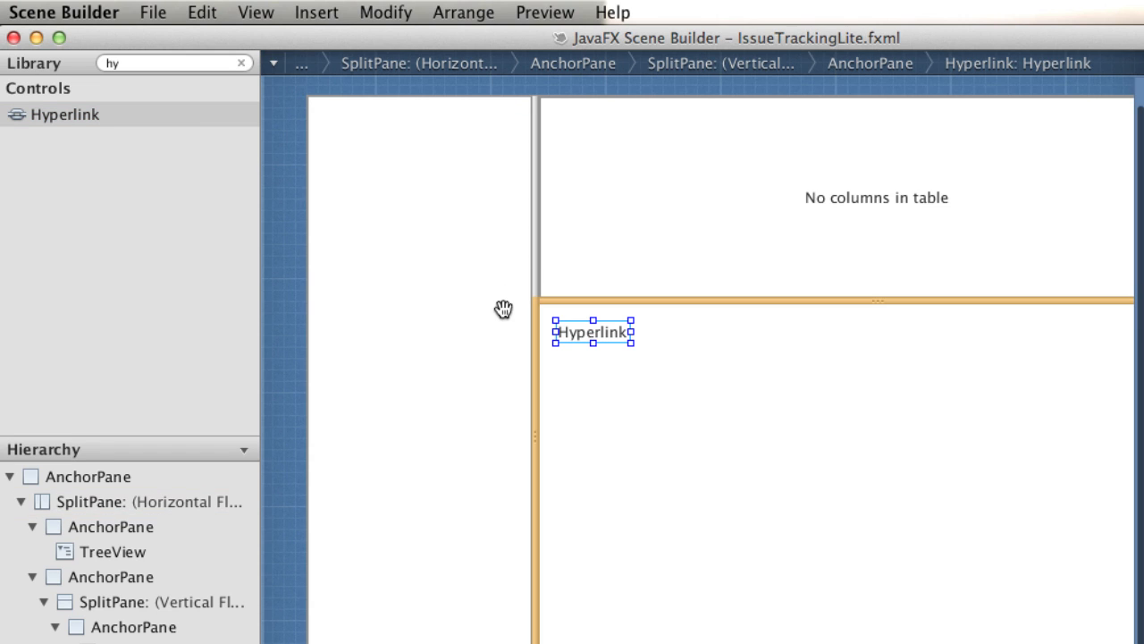
# Find the Label control with the library search "la" and place it directly to the right of the Hyperlink in the details pane
pyautogui.click(138, 65)
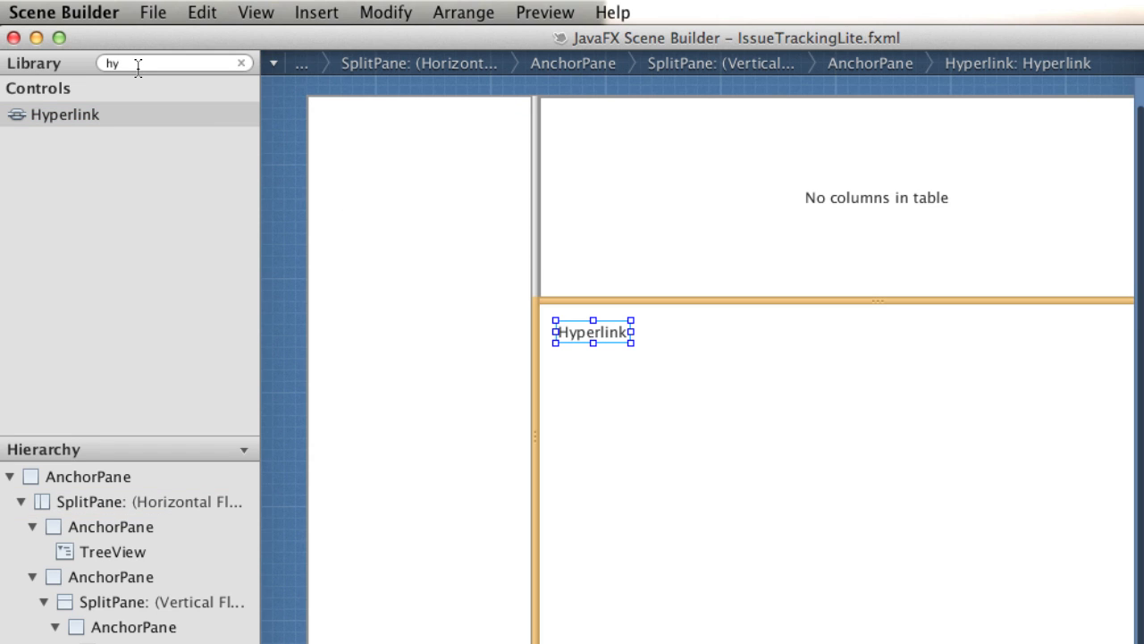
pyautogui.press('BackSpace')
pyautogui.press('BackSpace')
pyautogui.write('le')
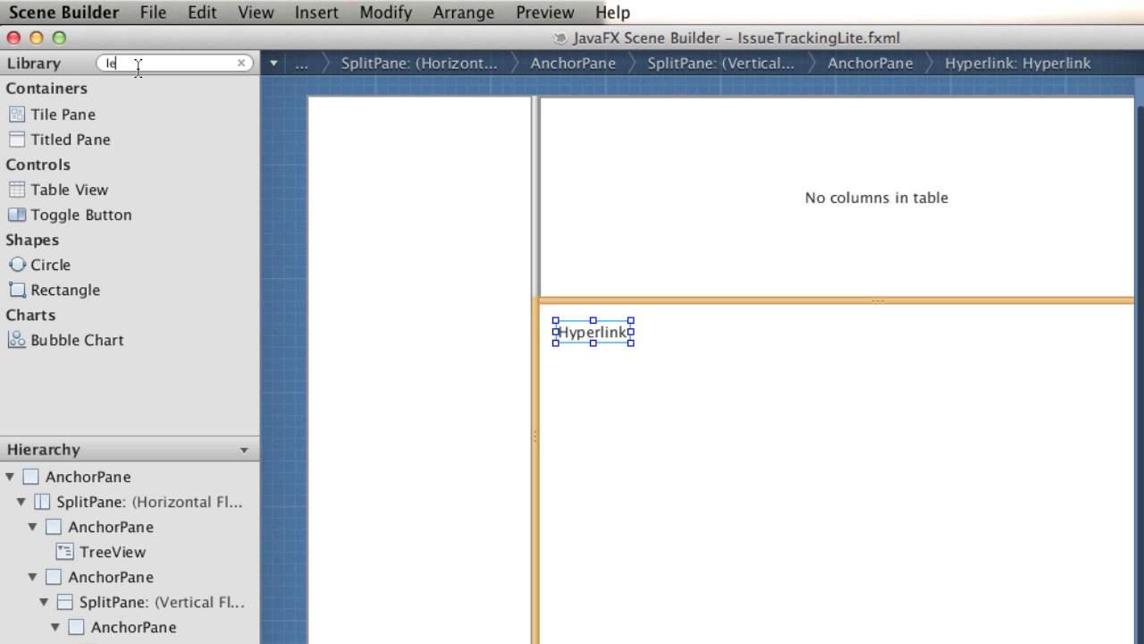
pyautogui.press('BackSpace')
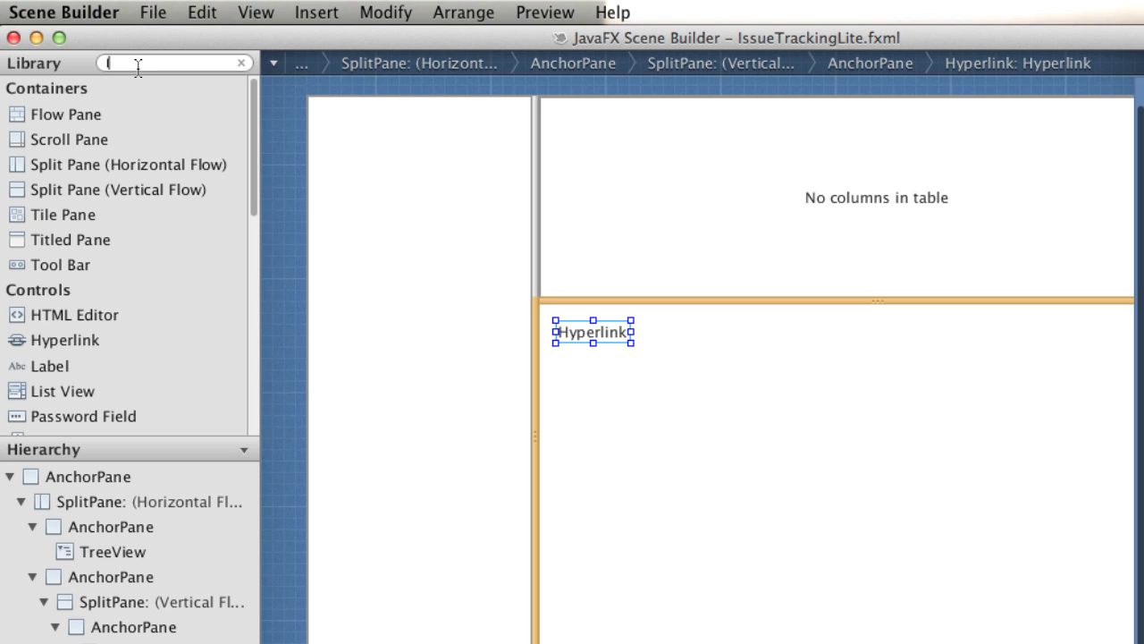
pyautogui.write('a')
pyautogui.moveTo(60, 116); pyautogui.dragTo(658, 334)
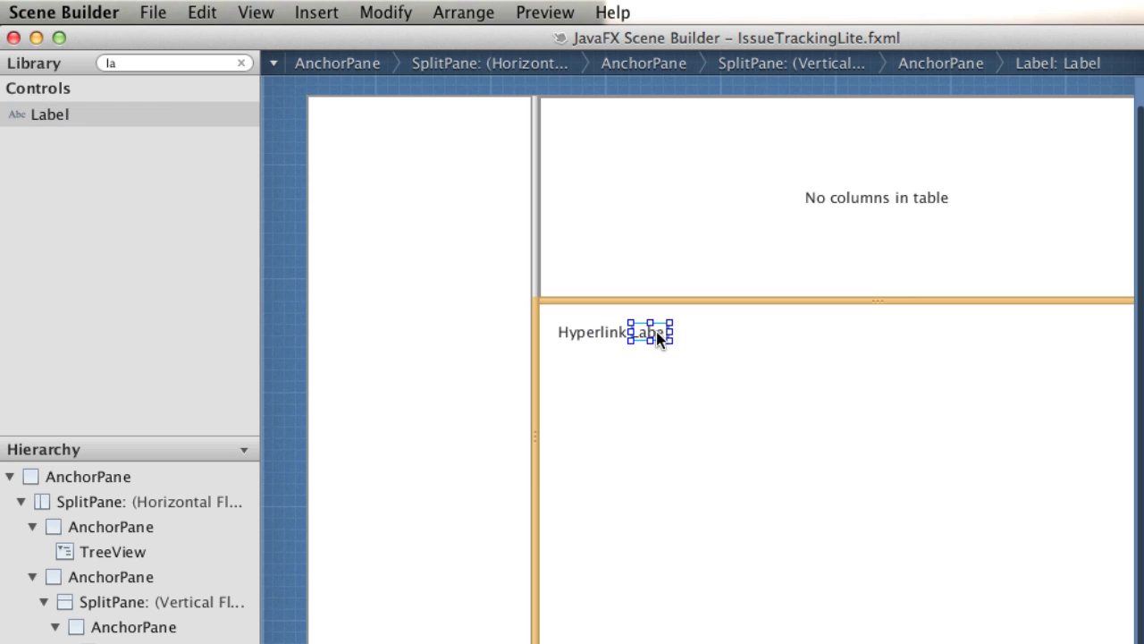
# Find the Hyperlink control with the library search "hy" and place a second one directly to the right of the Label
pyautogui.click(171, 63)
pyautogui.press('BackSpace')
pyautogui.press('BackSpace')
pyautogui.write('hy')
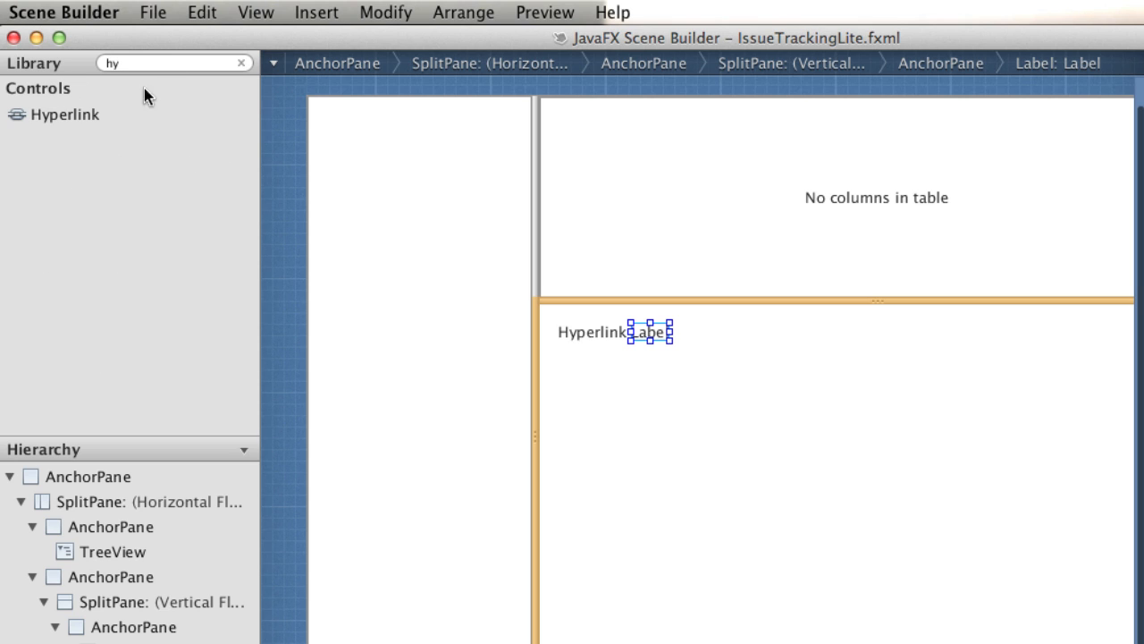
pyautogui.moveTo(85, 114); pyautogui.dragTo(710, 331)
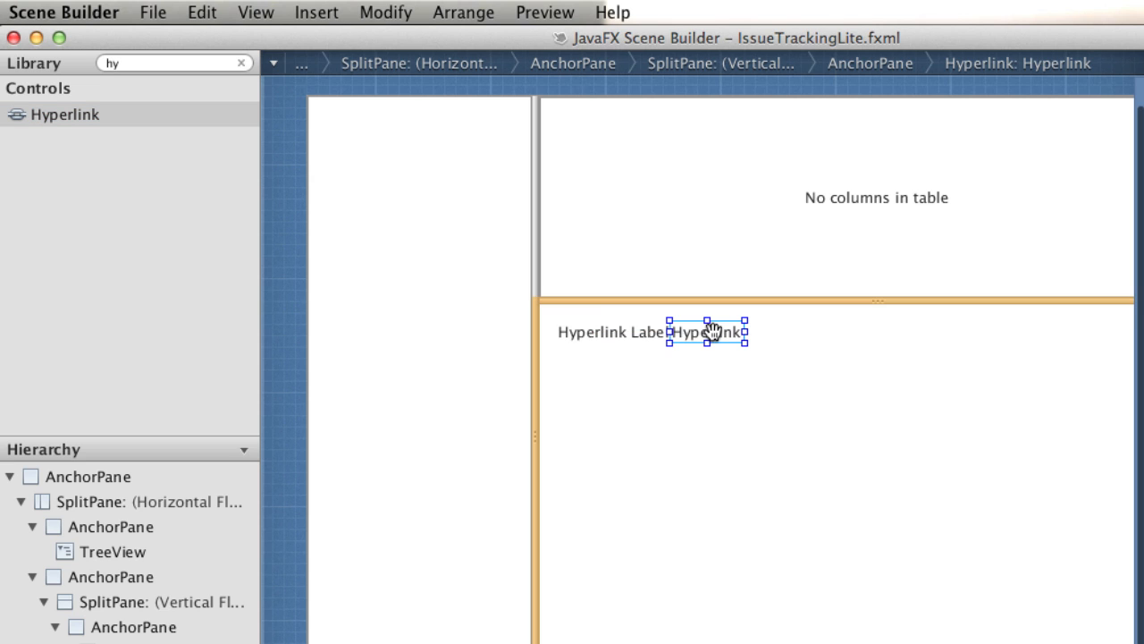
# Change the text of the Label between the two Hyperlinks to "/"
pyautogui.click(599, 333)
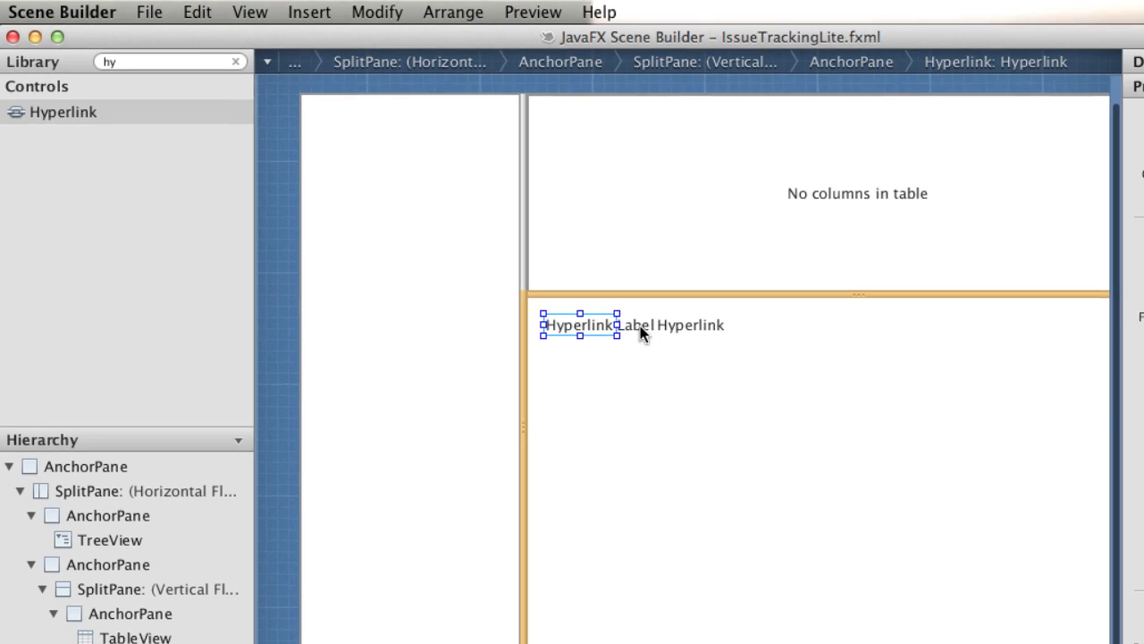
pyautogui.click(560, 288)
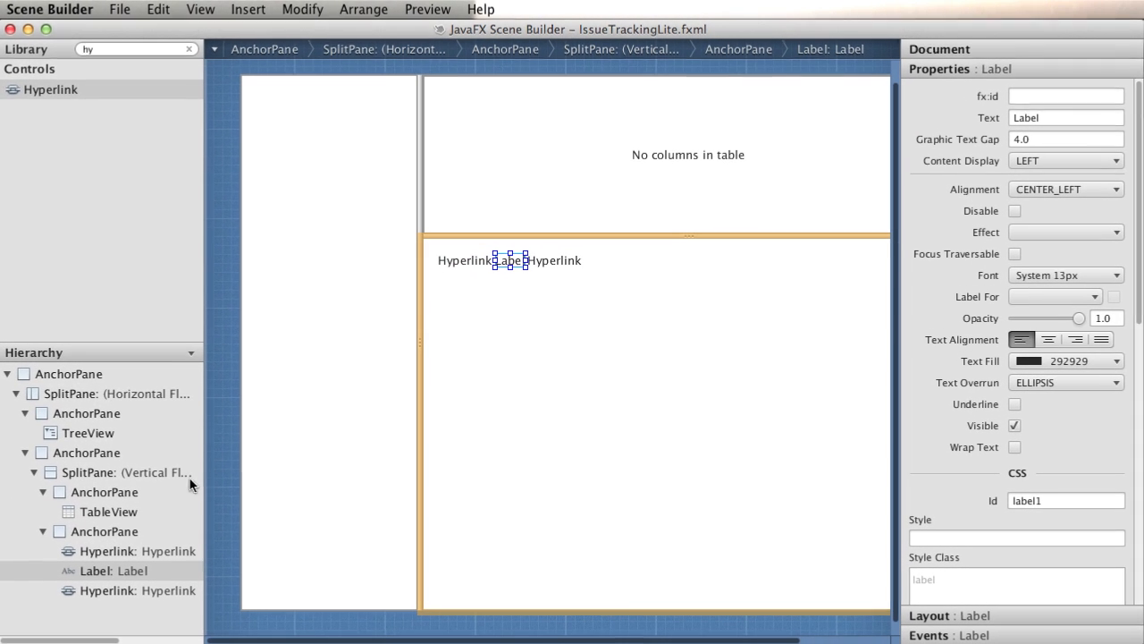
pyautogui.click(95, 554)
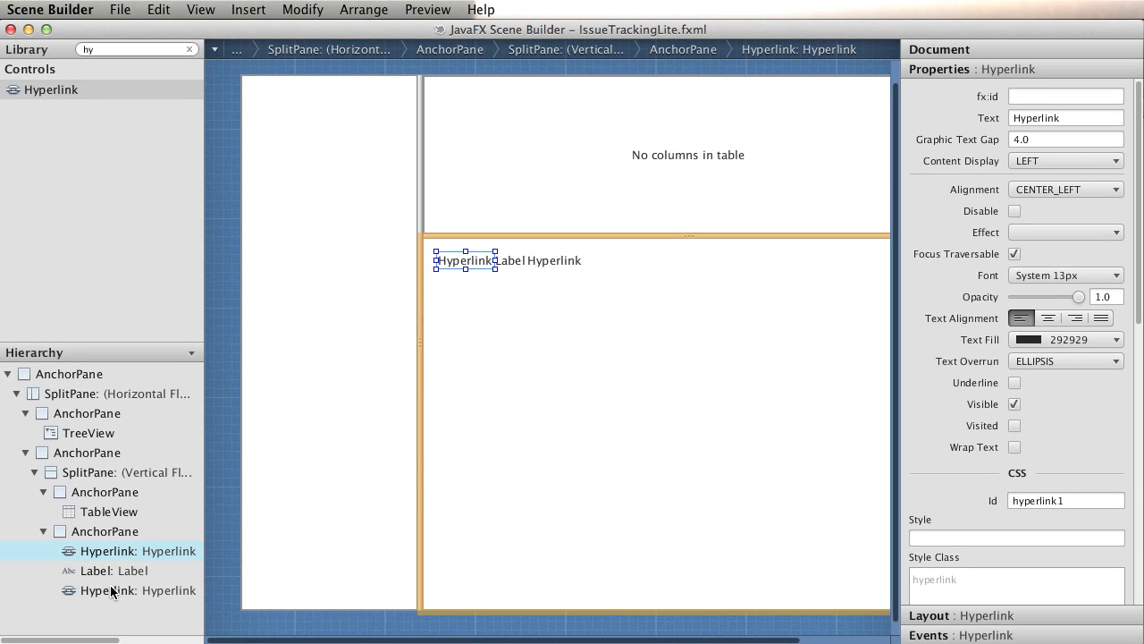
pyautogui.click(109, 588)
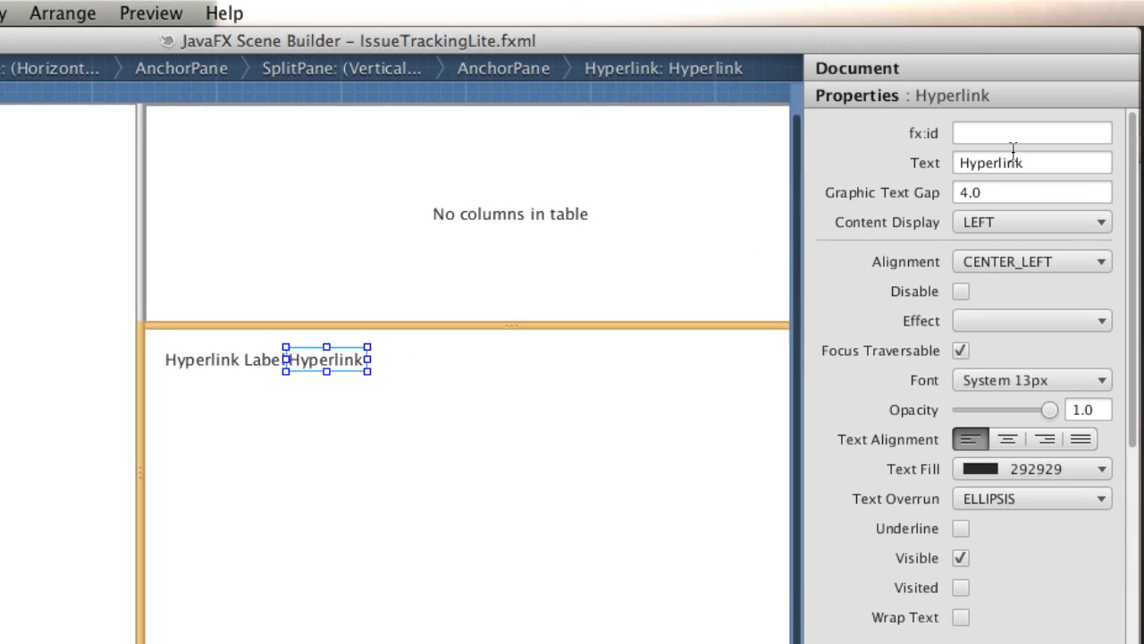
pyautogui.click(260, 357)
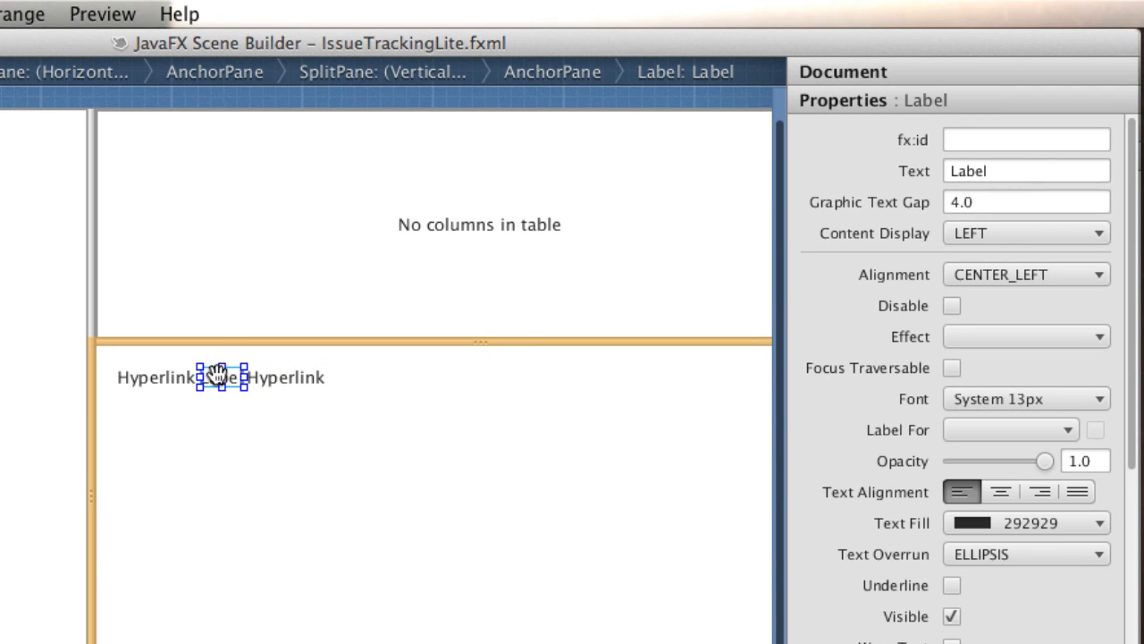
pyautogui.doubleClick(217, 374)
pyautogui.press('BackSpace')
pyautogui.press('Return')
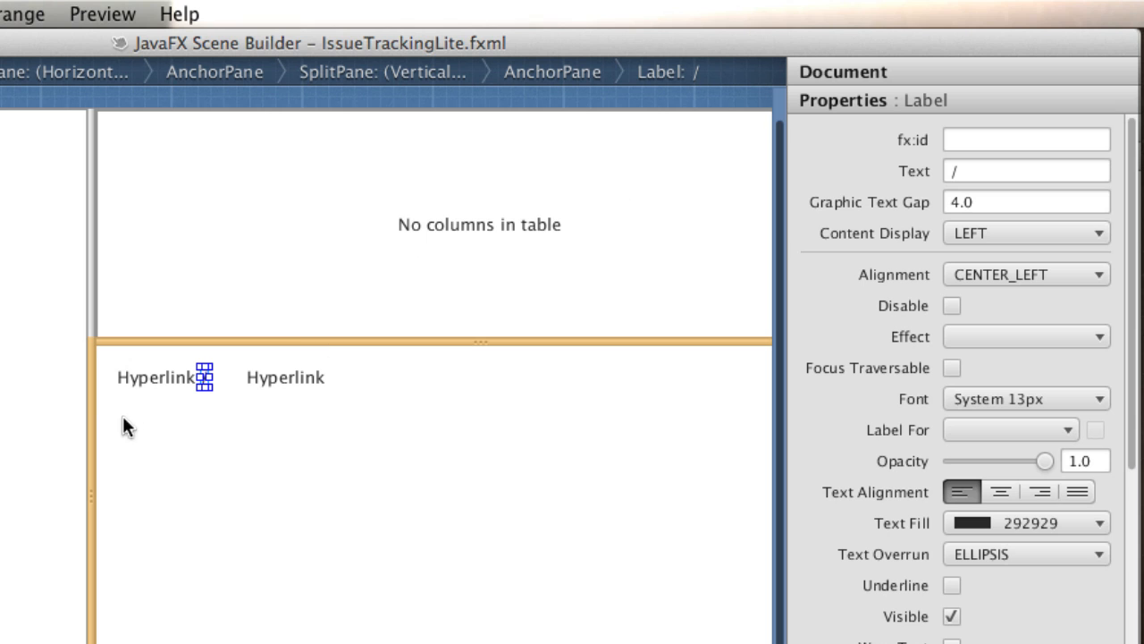
# Set the first Hyperlink's fx:id to project and its text to PROJECT
pyautogui.doubleClick(147, 376)
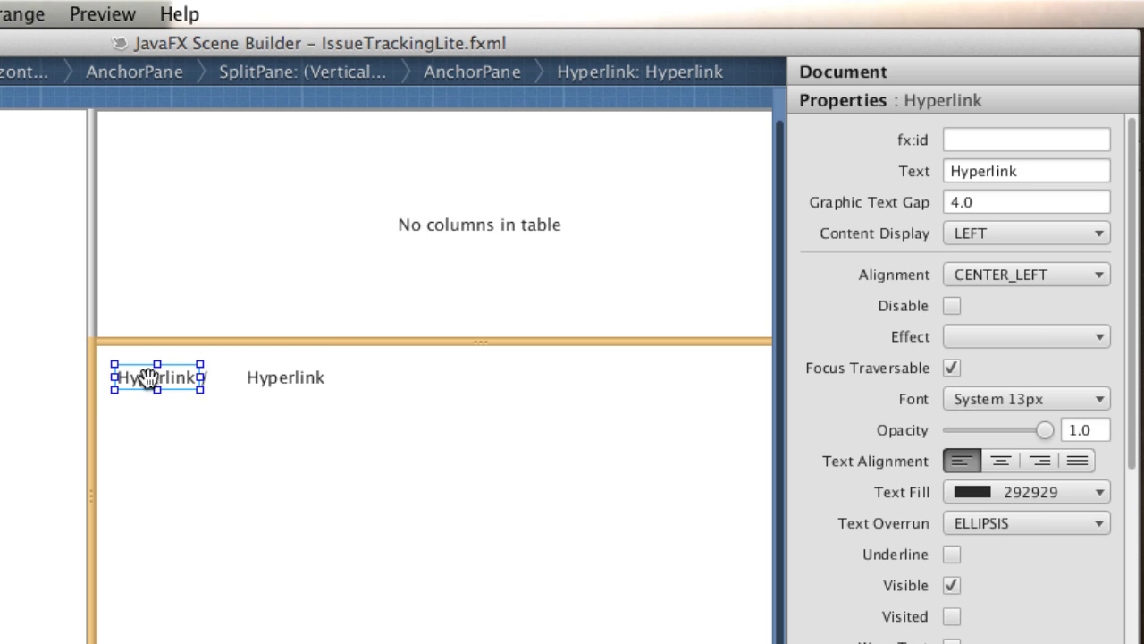
pyautogui.click(997, 140)
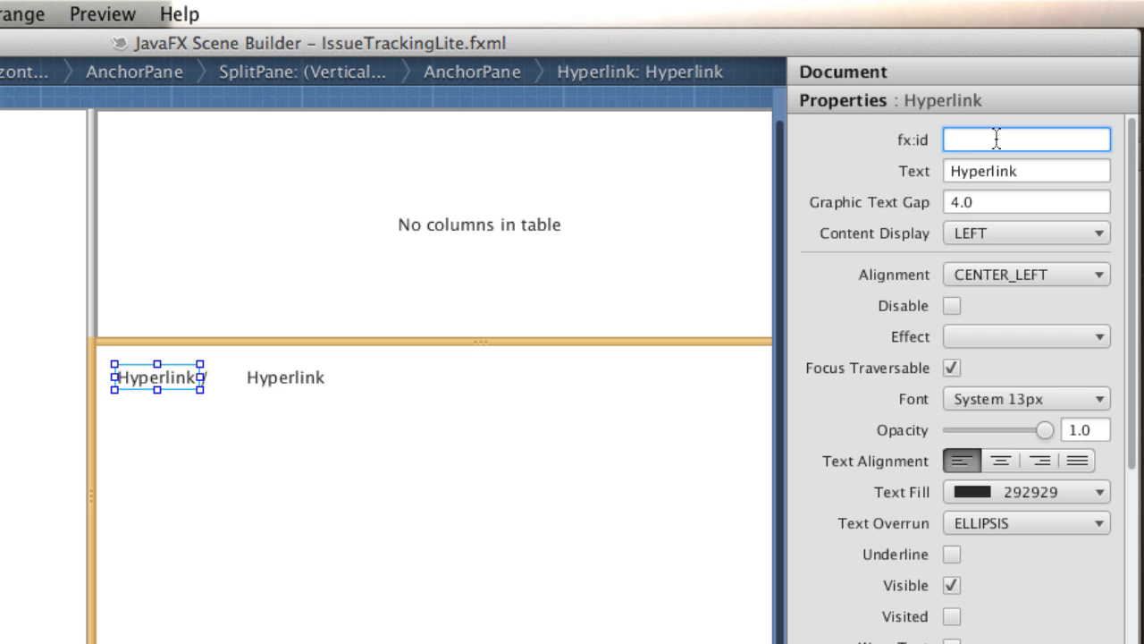
pyautogui.write('project')
pyautogui.press('Return')
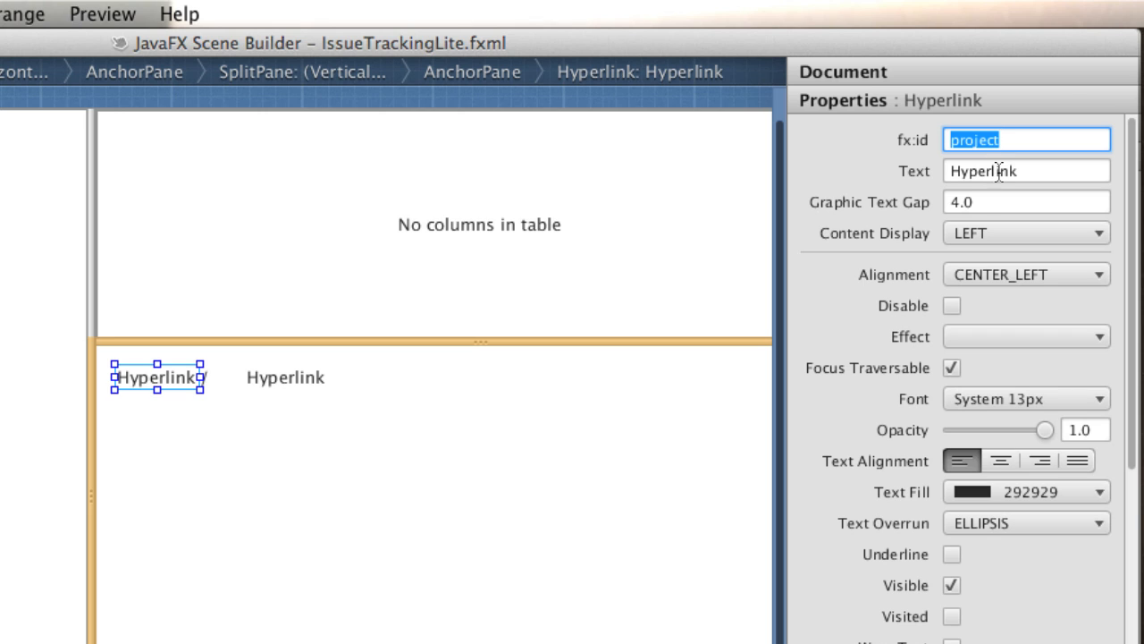
pyautogui.doubleClick(999, 173)
pyautogui.write('PROJECT')
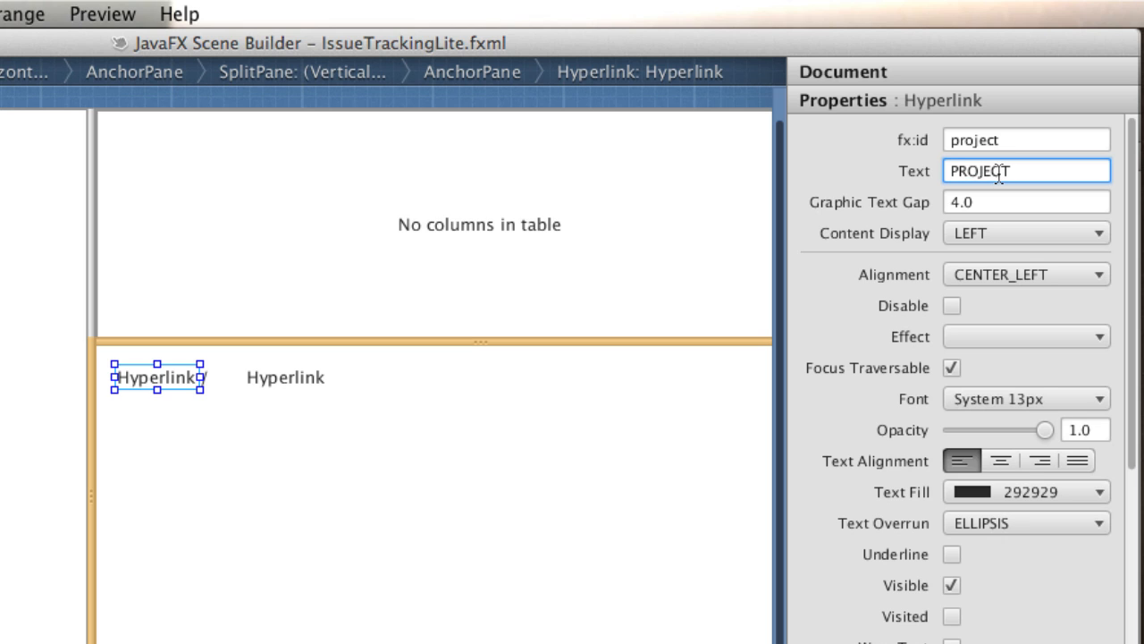
pyautogui.press('Return')
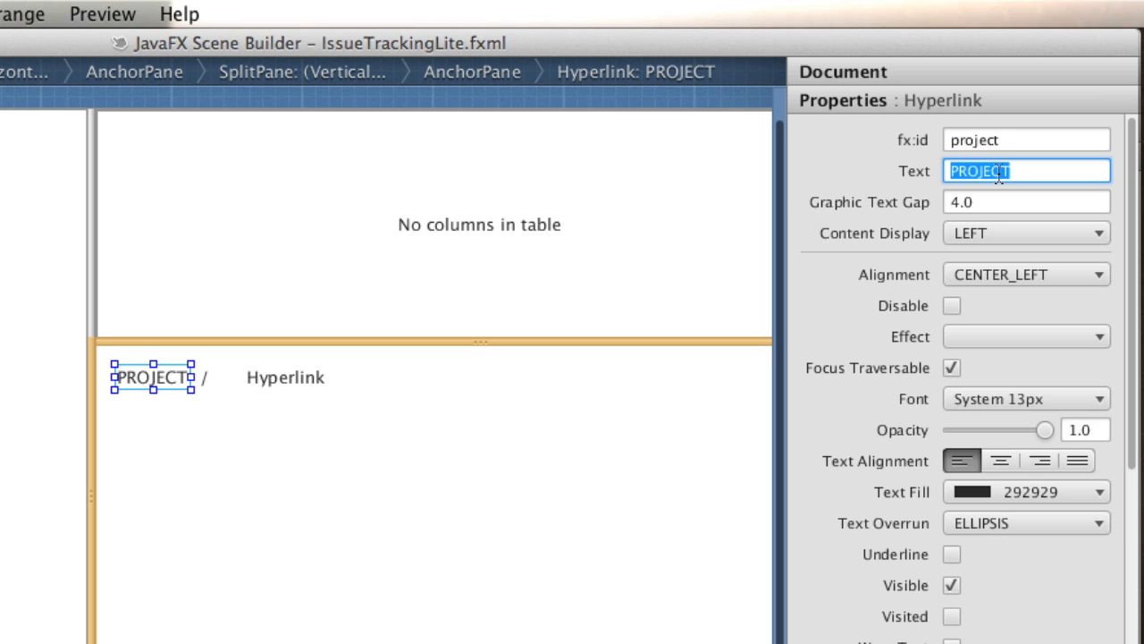
# Set the second Hyperlink's fx:id to bugId and its text to ID
pyautogui.click(307, 380)
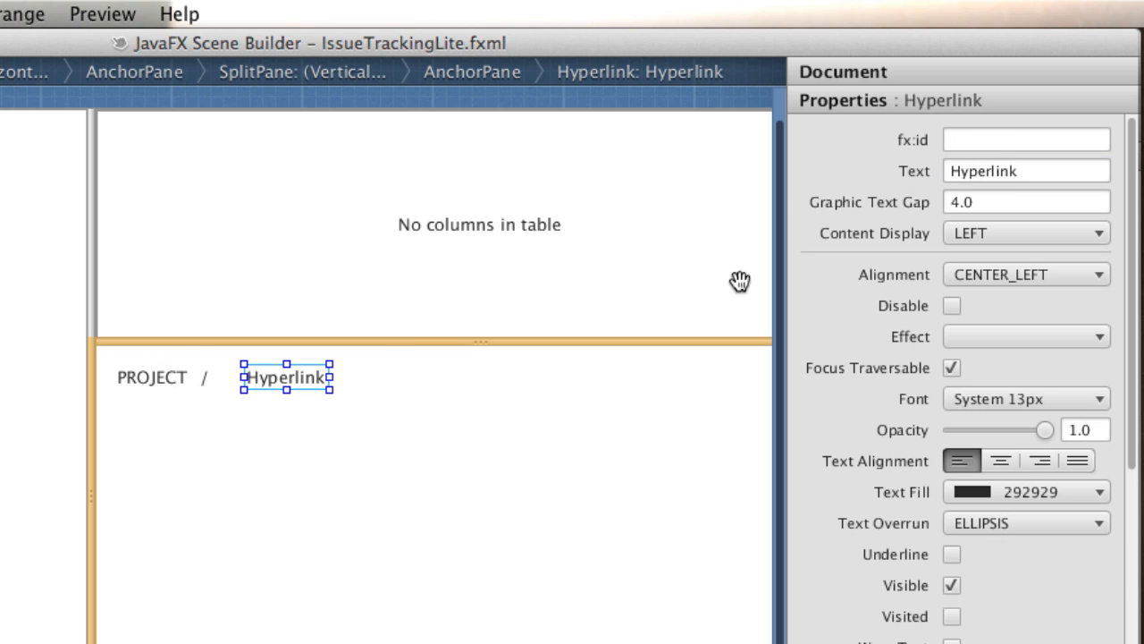
pyautogui.click(1020, 141)
pyautogui.write('bugId')
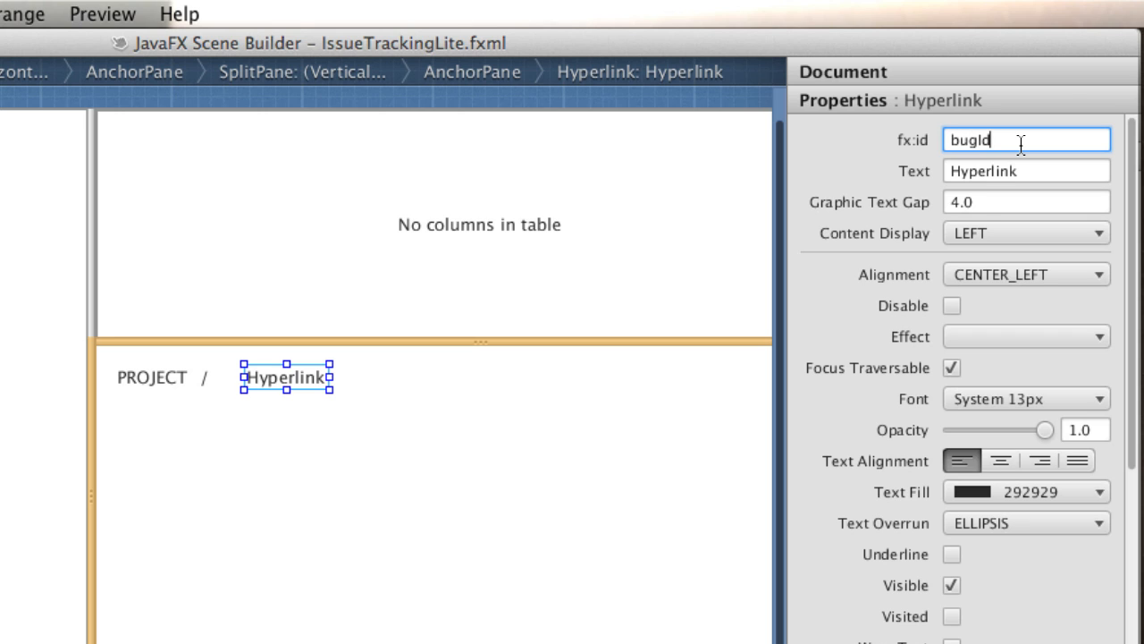
pyautogui.press('Return')
pyautogui.doubleClick(1019, 170)
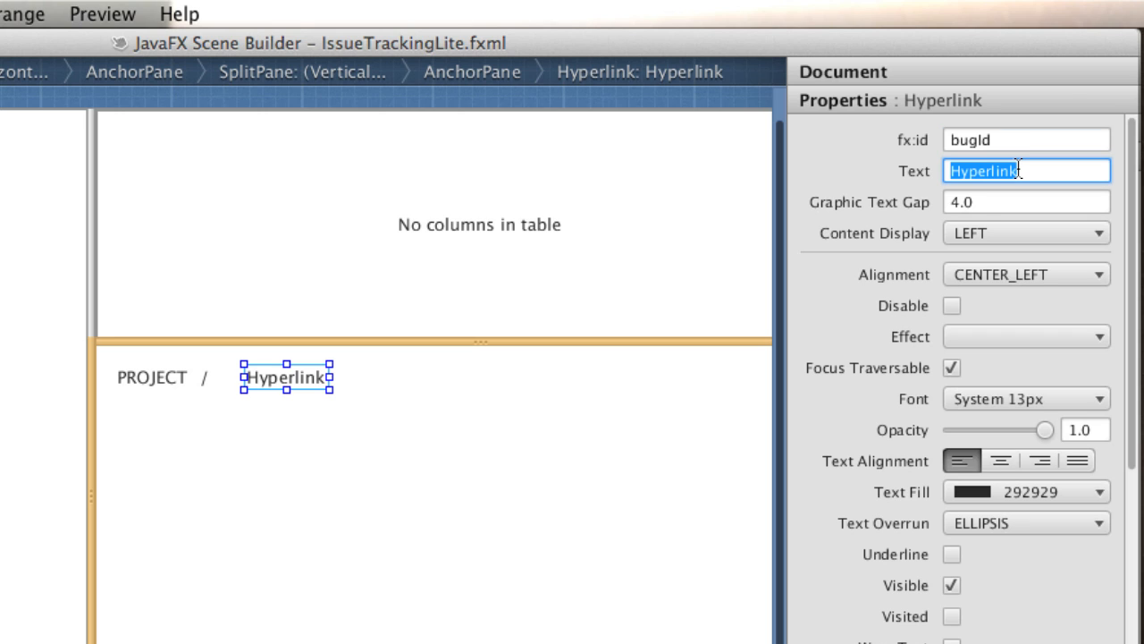
pyautogui.write('IF')
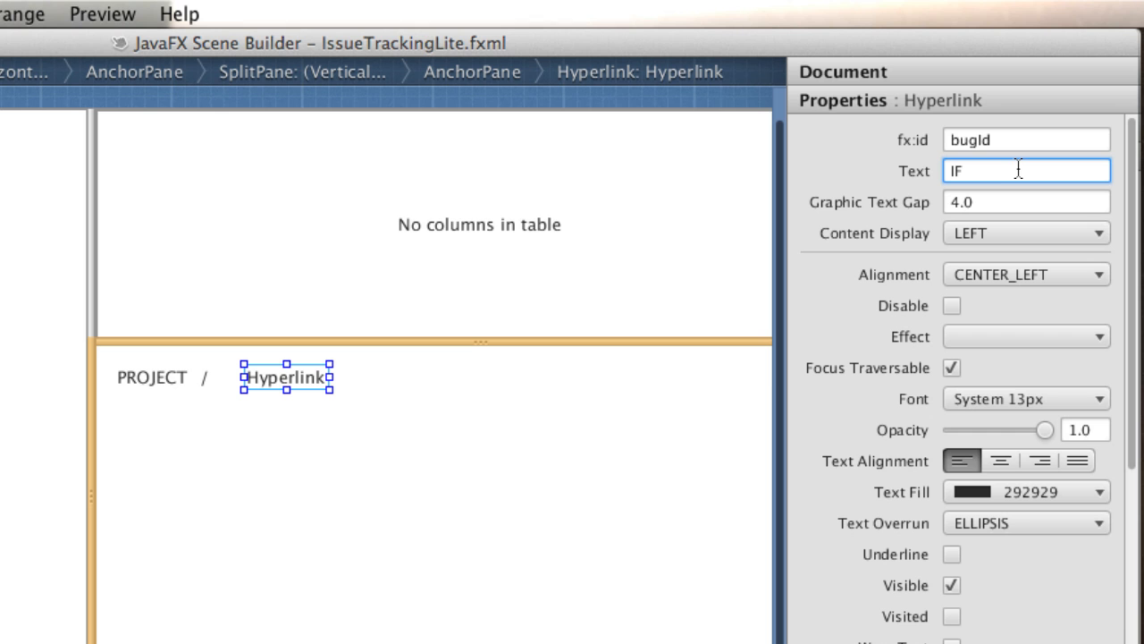
pyautogui.press('BackSpace')
pyautogui.write('D')
pyautogui.press('Return')
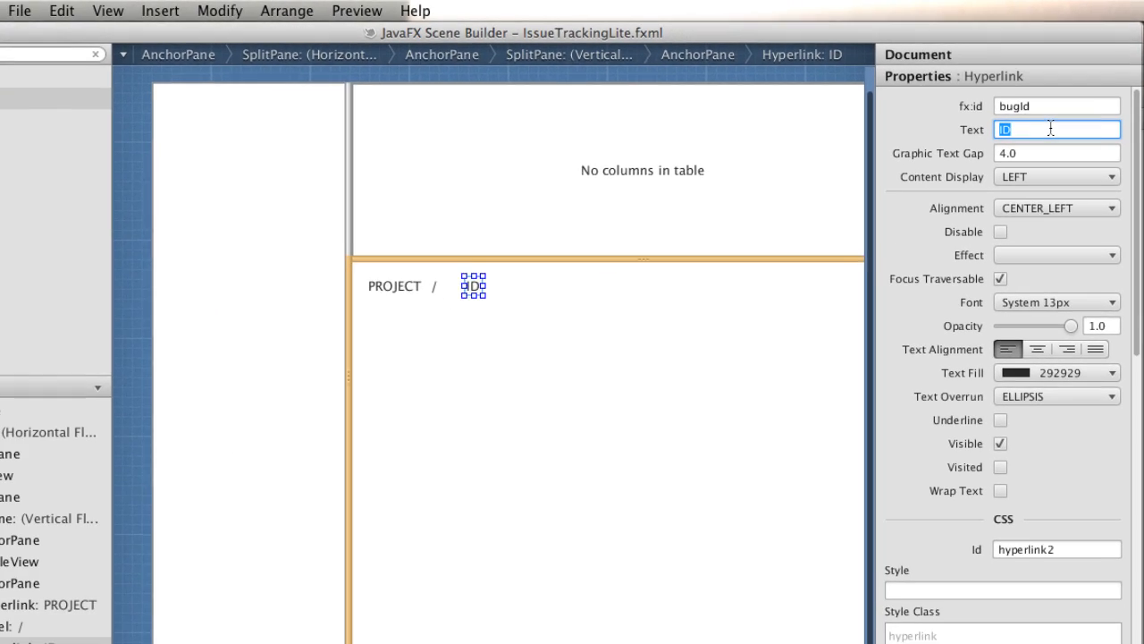
# Select the PROJECT hyperlink, the slash label and the ID hyperlink together and wrap them in an HBox
pyautogui.click(637, 332)
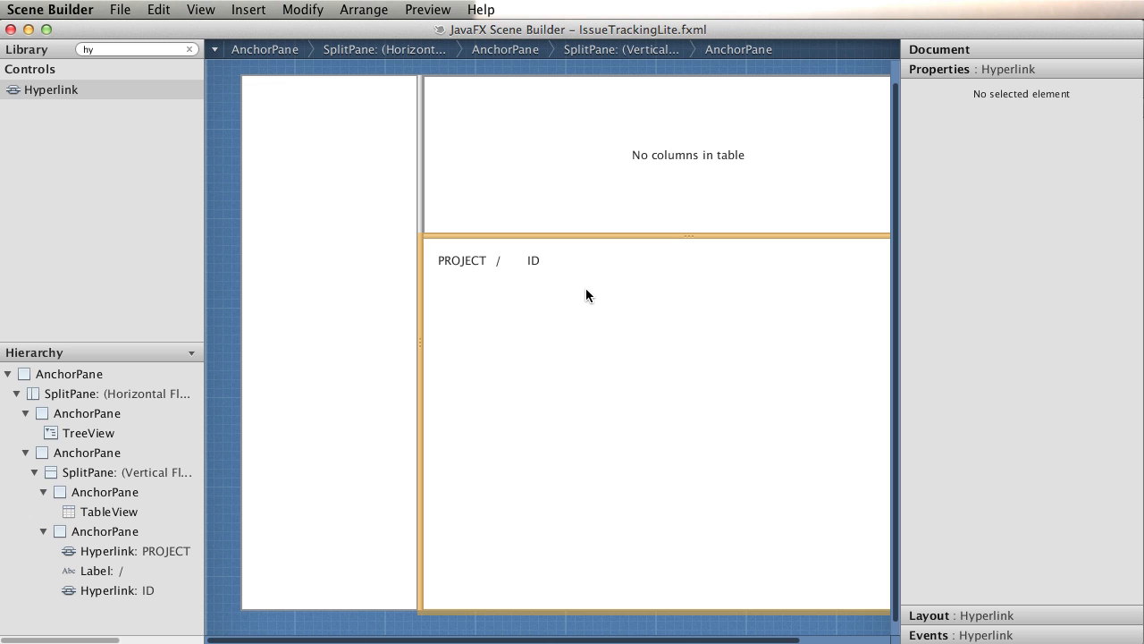
pyautogui.moveTo(585, 295); pyautogui.dragTo(434, 254)
pyautogui.click(356, 13)
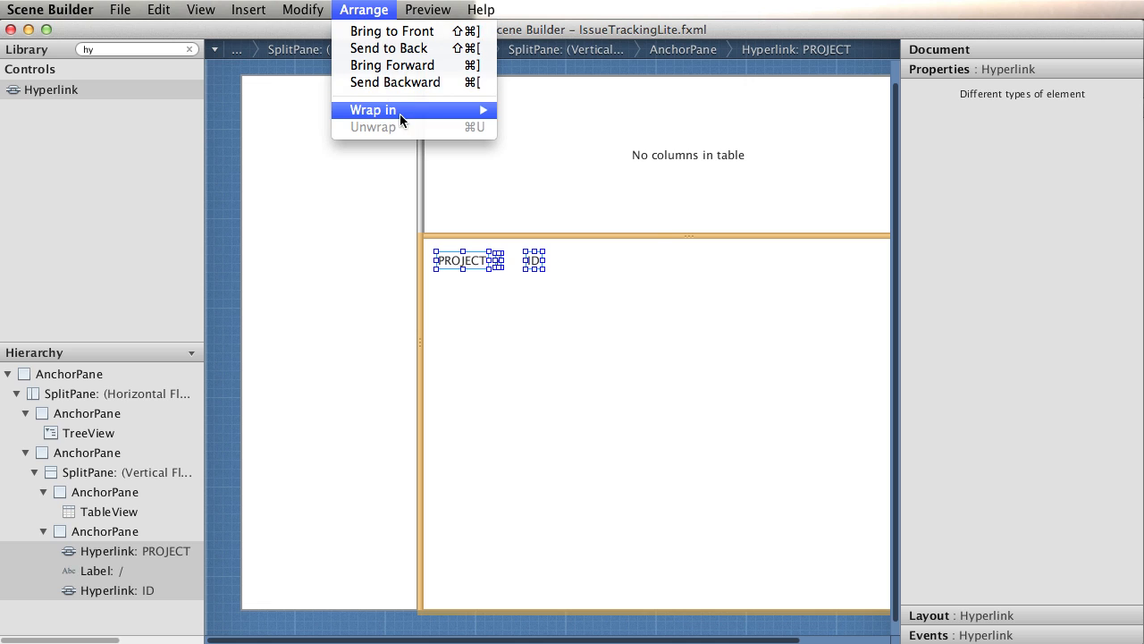
pyautogui.moveTo(400, 112)
pyautogui.click(547, 146)
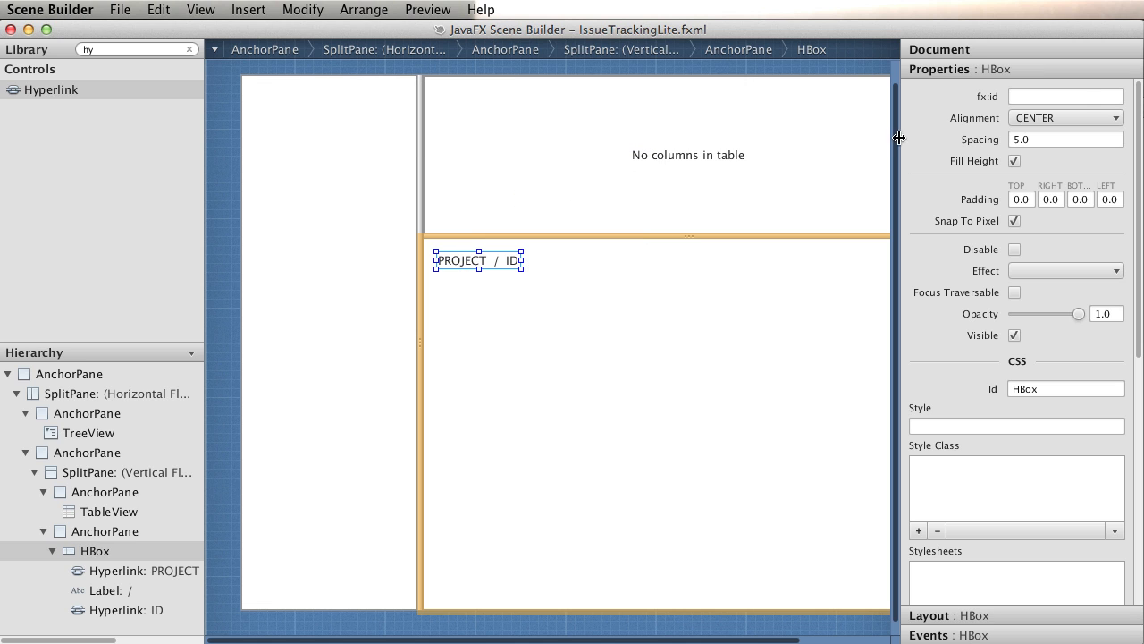
# Set the new HBox's fx:id to labels and clear the selection
pyautogui.click(1078, 99)
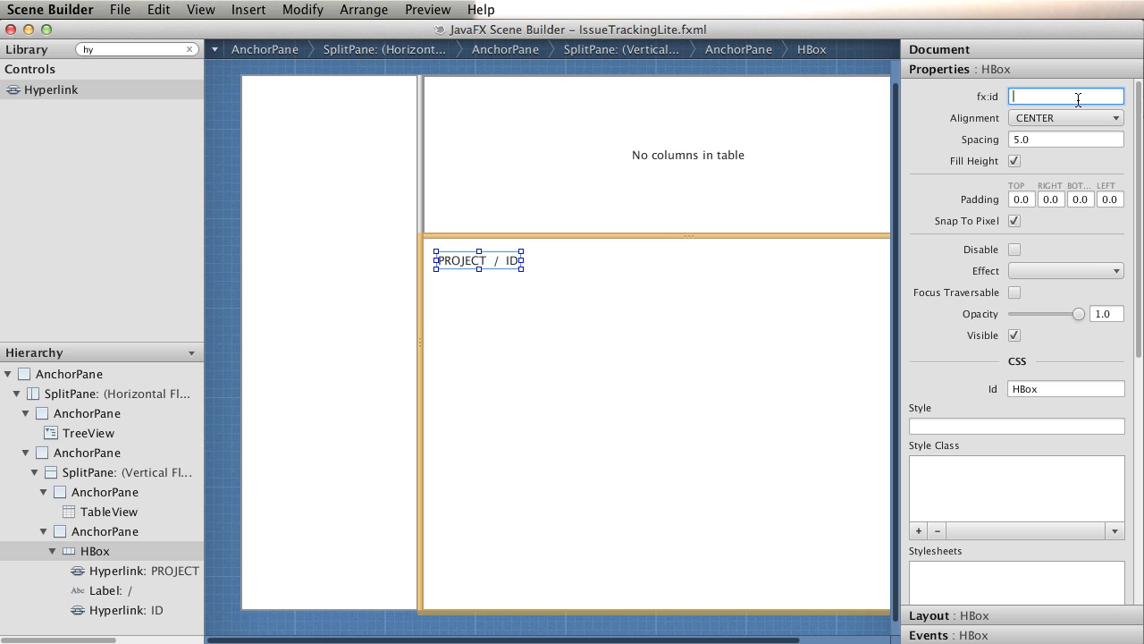
pyautogui.write('labels')
pyautogui.press('Return')
pyautogui.click(618, 353)
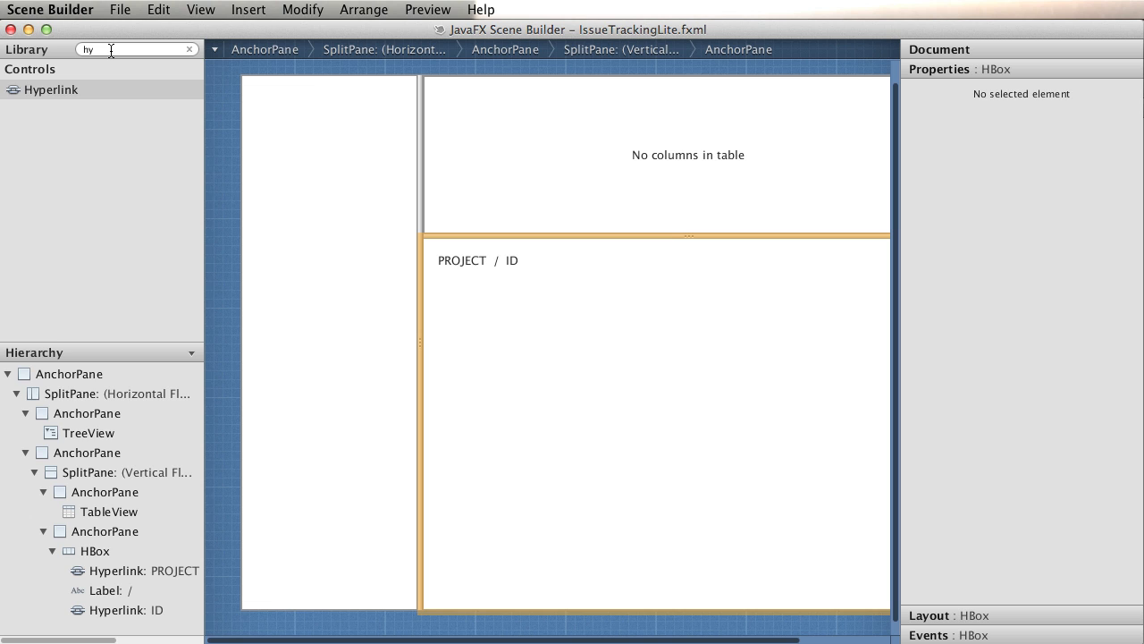
# Find the Text Field control with the library search "te" and place it to the right of the HBox in the details pane
pyautogui.press('BackSpace')
pyautogui.press('BackSpace')
pyautogui.write('te')
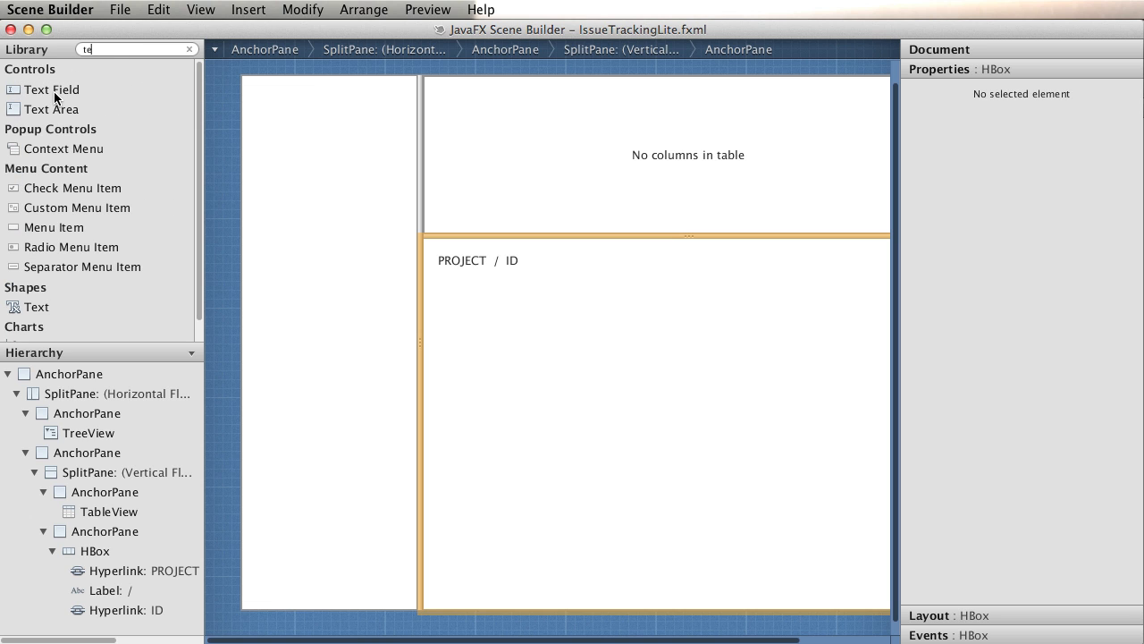
pyautogui.moveTo(53, 90); pyautogui.dragTo(623, 259)
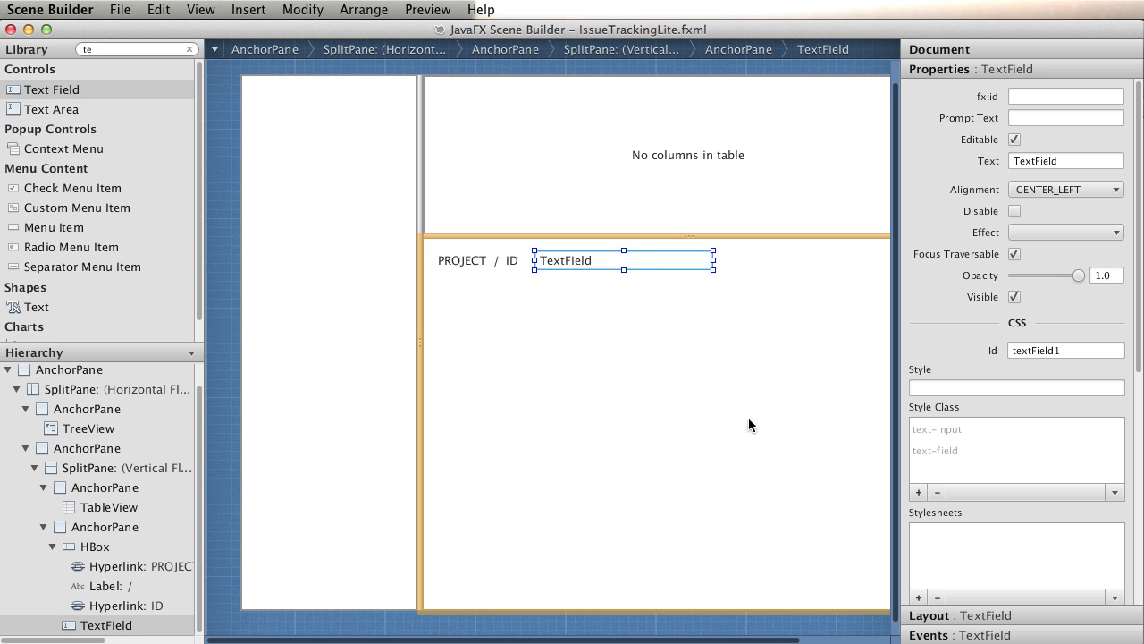
pyautogui.moveTo(788, 640); pyautogui.dragTo(876, 640)
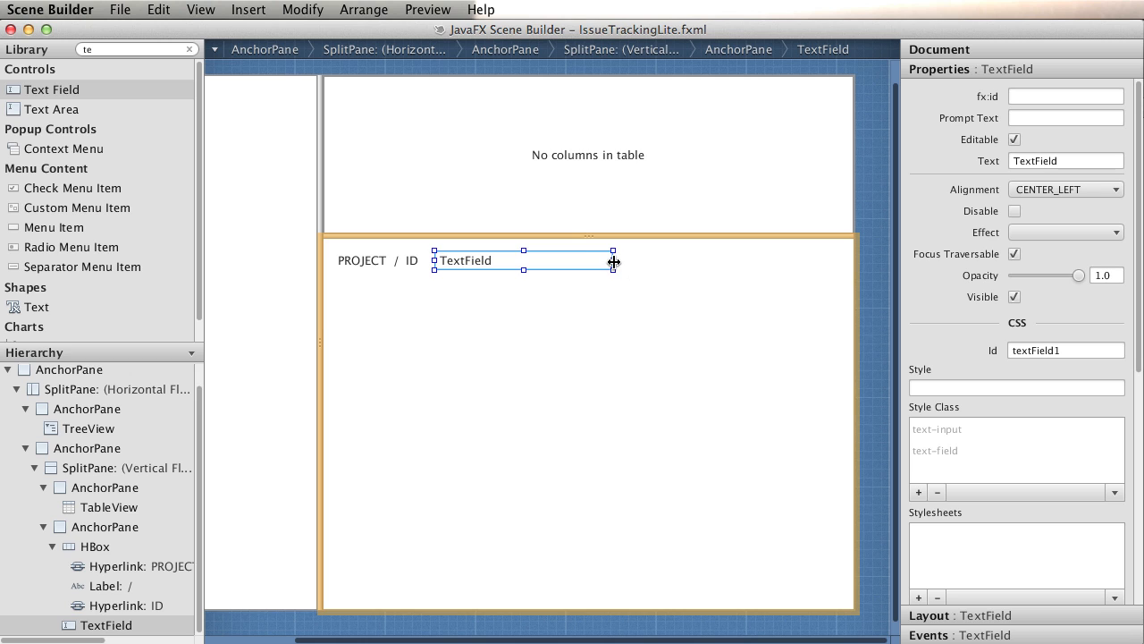
# Stretch the text field almost to the far edge of the details pane and clear its text
pyautogui.moveTo(613, 260); pyautogui.dragTo(807, 275)
pyautogui.moveTo(831, 275); pyautogui.dragTo(848, 277)
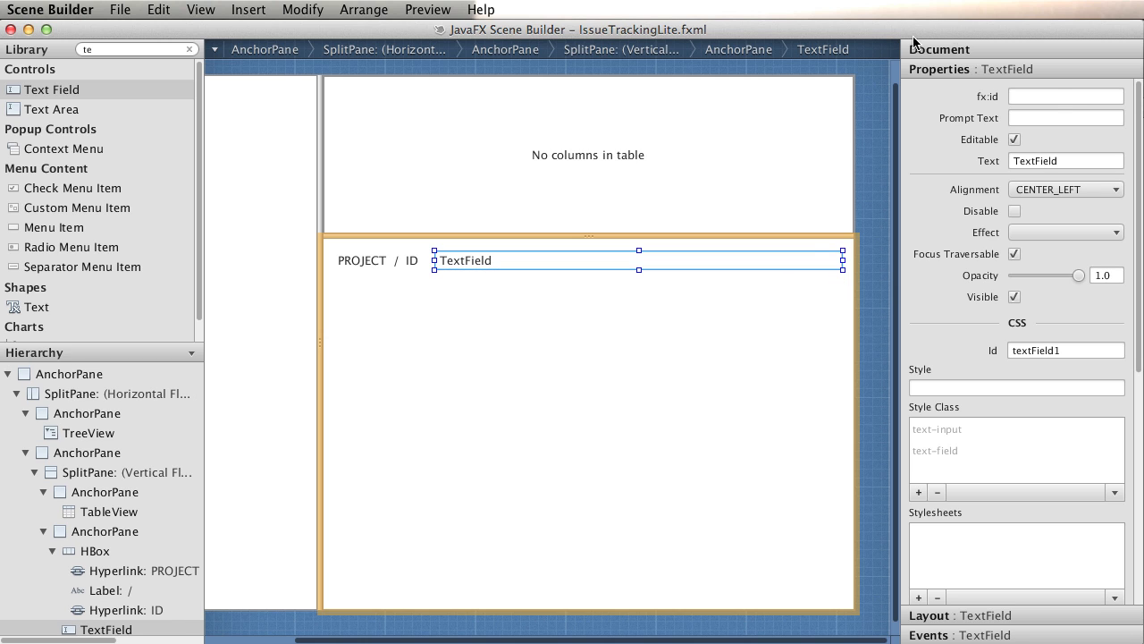
pyautogui.click(1076, 168)
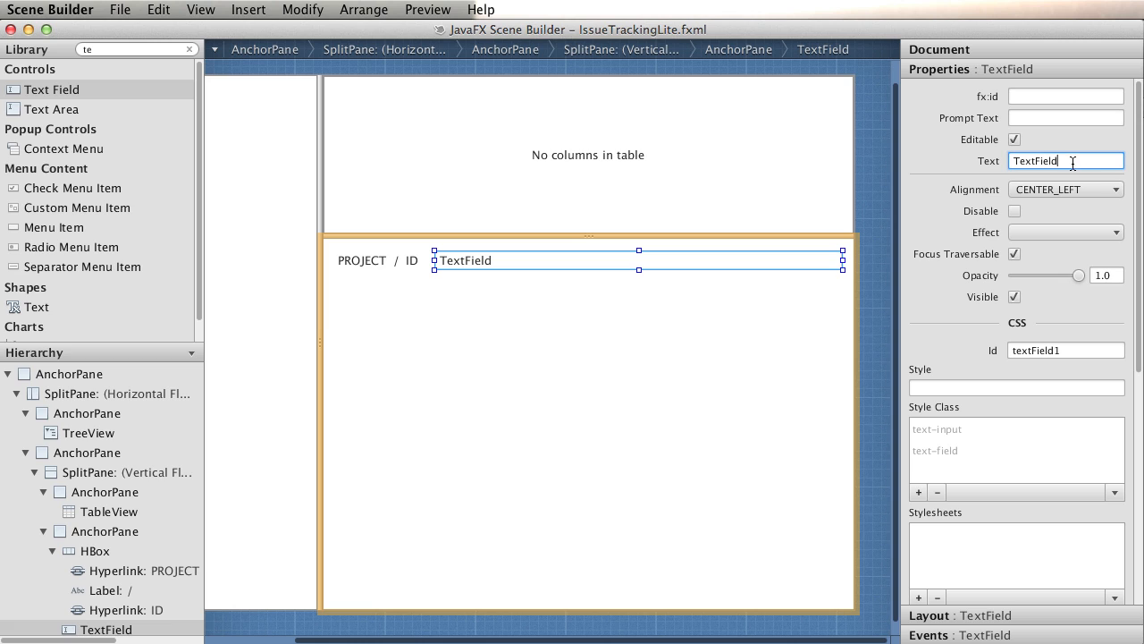
pyautogui.moveTo(1073, 163); pyautogui.dragTo(987, 163)
pyautogui.press('BackSpace')
# Set the text field's fx:id to synopsis and its prompt text to SYNOPSIS
pyautogui.click(1050, 98)
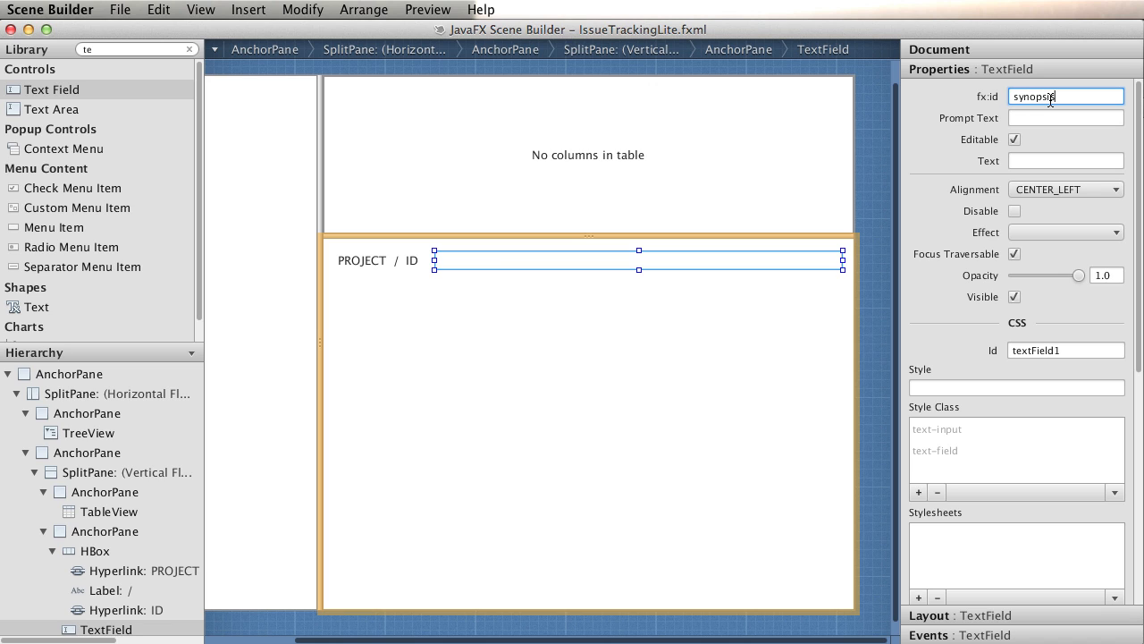
pyautogui.click(1041, 120)
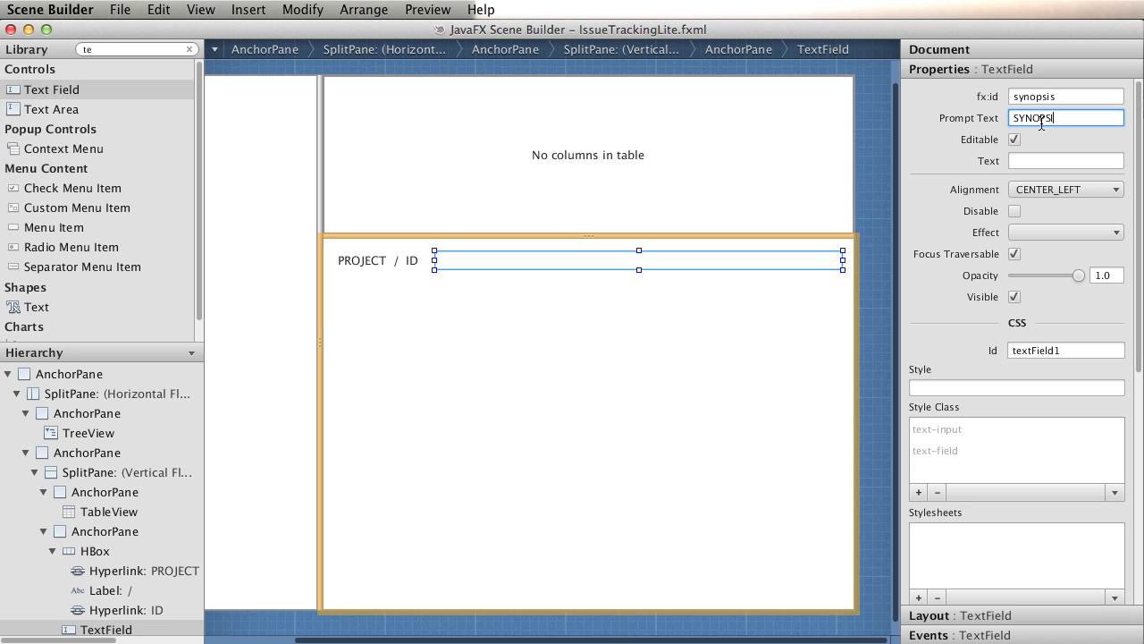
pyautogui.press('Return')
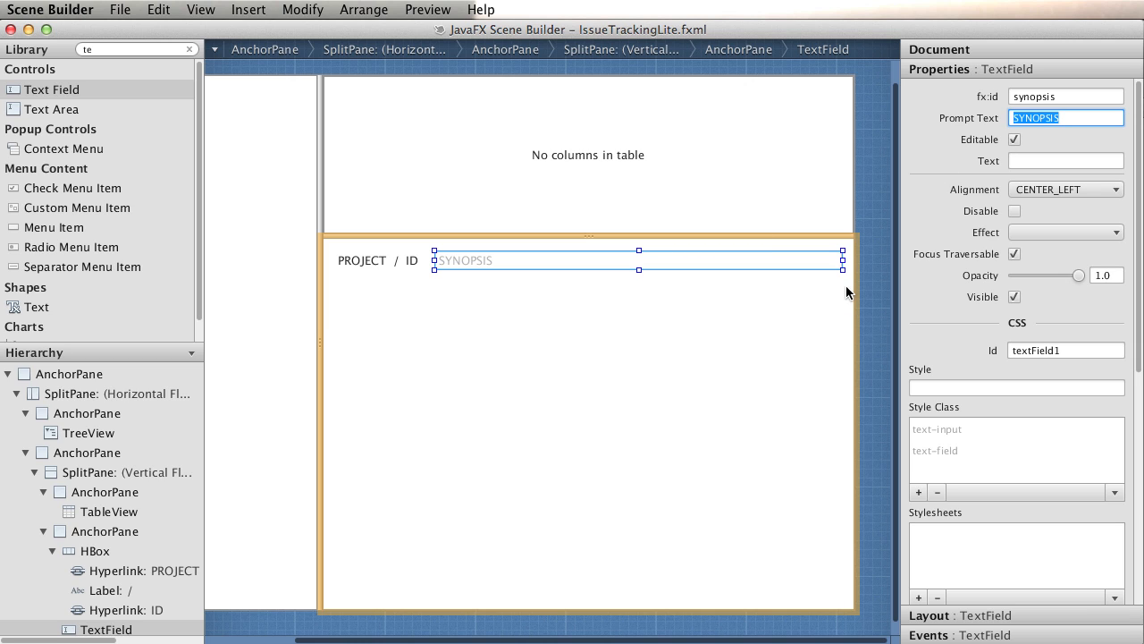
# Select the labels HBox and the SYNOPSIS text field together and wrap them in an HBox
pyautogui.moveTo(844, 283); pyautogui.dragTo(328, 244)
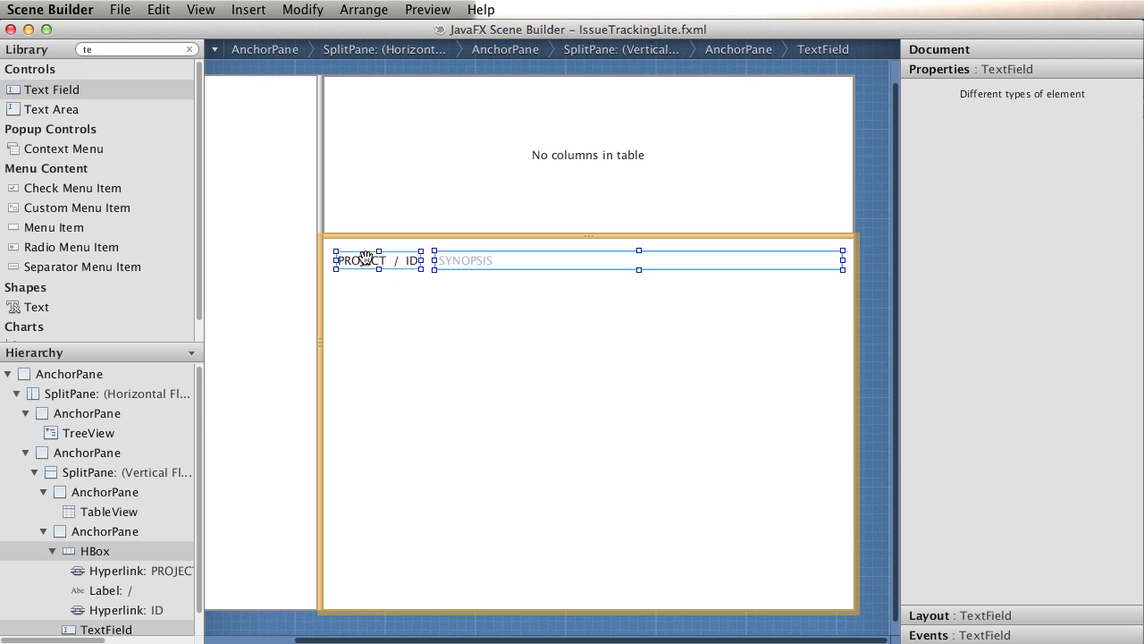
pyautogui.click(357, 12)
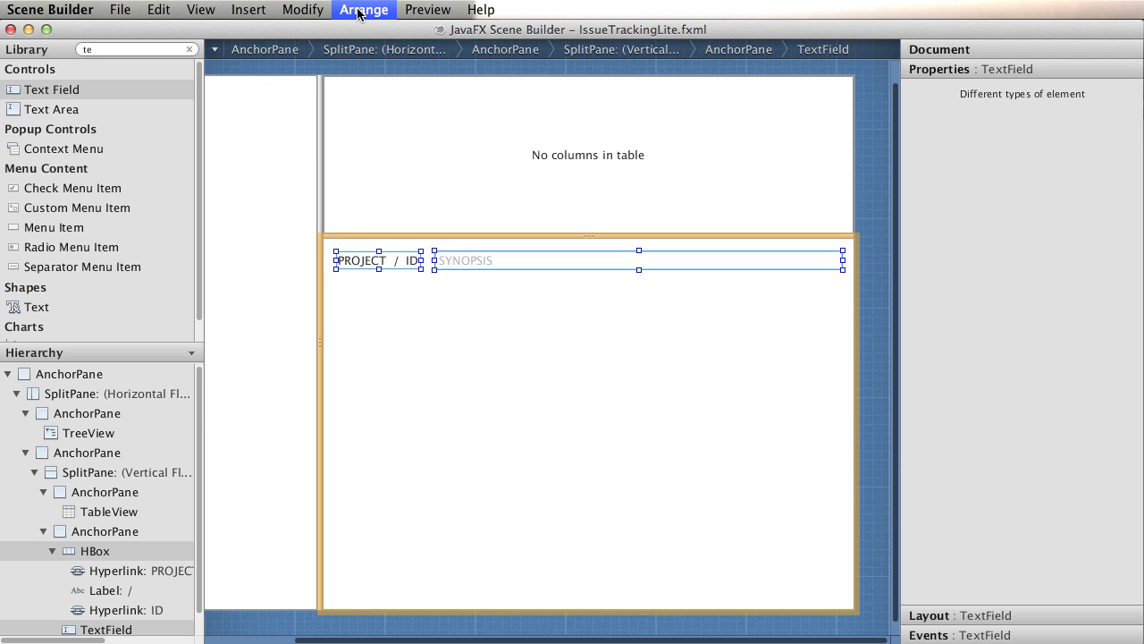
pyautogui.moveTo(404, 114)
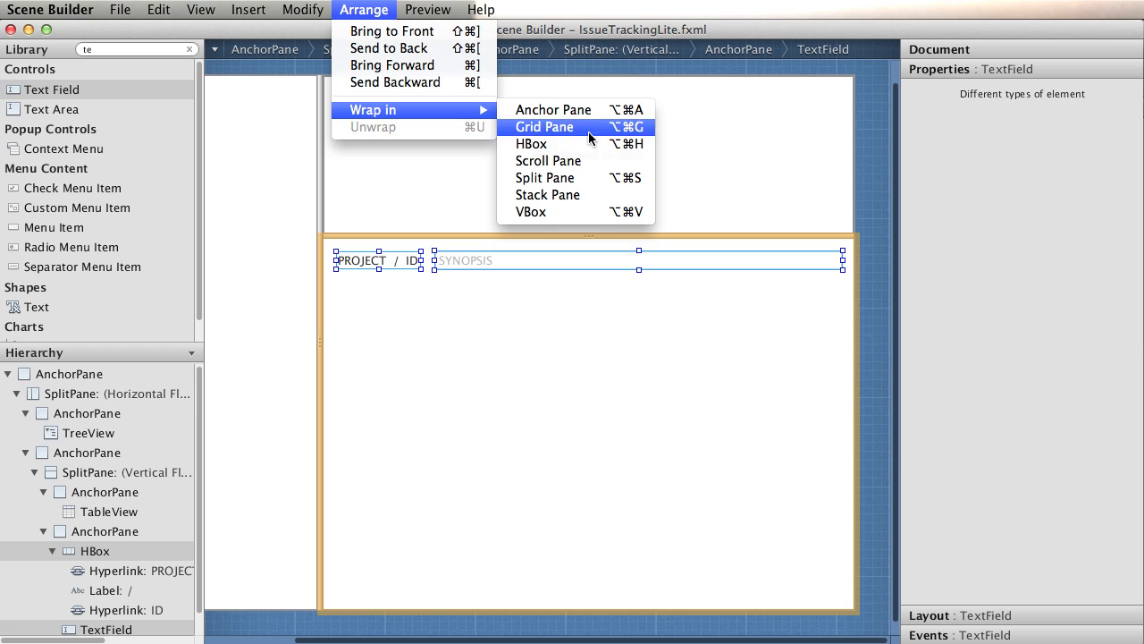
pyautogui.click(564, 147)
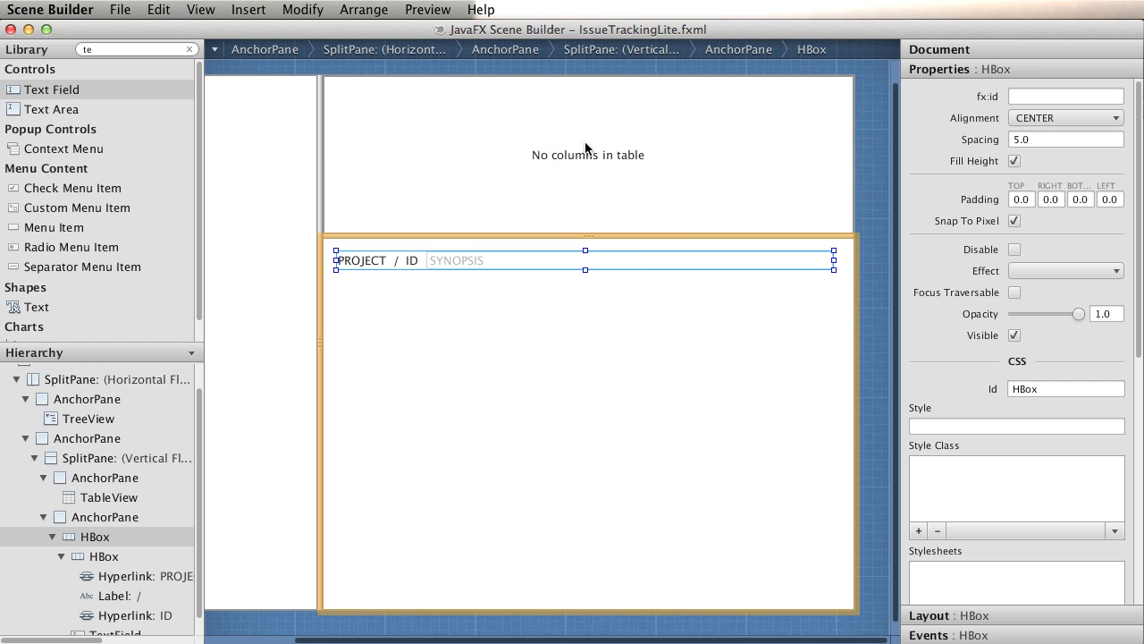
# Set the new outer HBox's fx:id to titleLine
pyautogui.click(1049, 98)
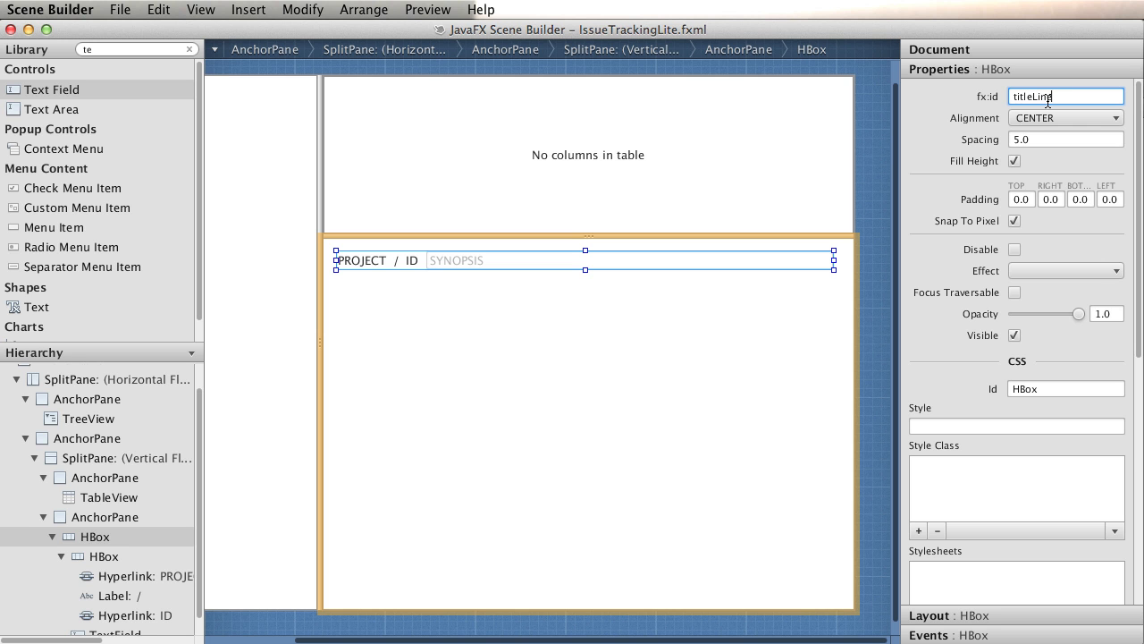
pyautogui.write('titleLine')
pyautogui.press('Return')
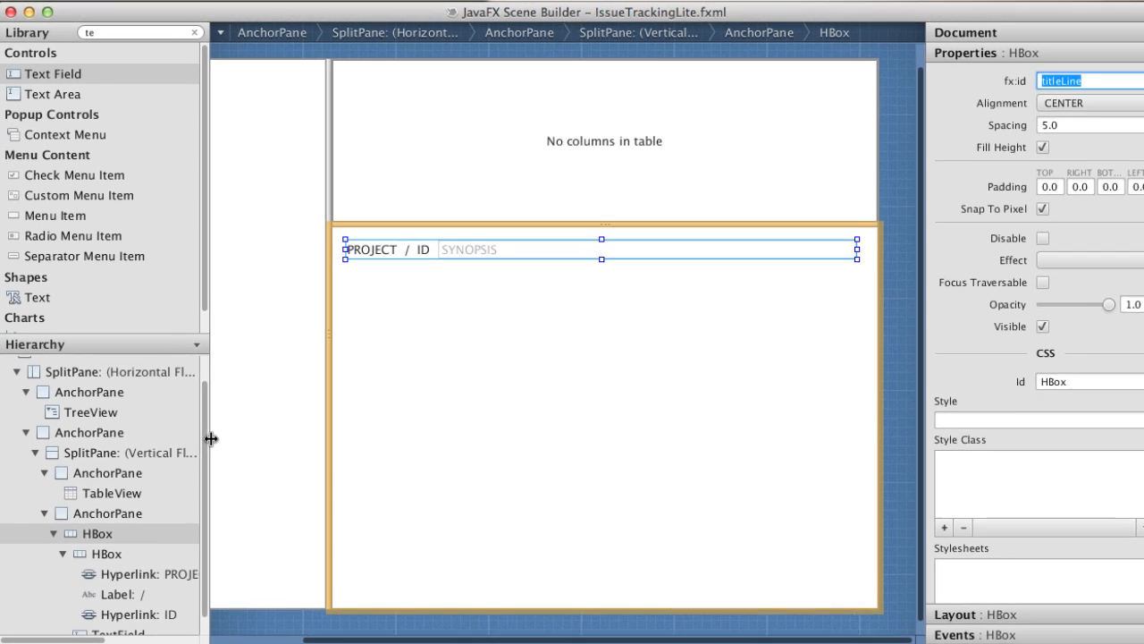
# Widen the hierarchy view and examine how the two HBoxes are nested in the details AnchorPane
pyautogui.moveTo(211, 438); pyautogui.dragTo(261, 436)
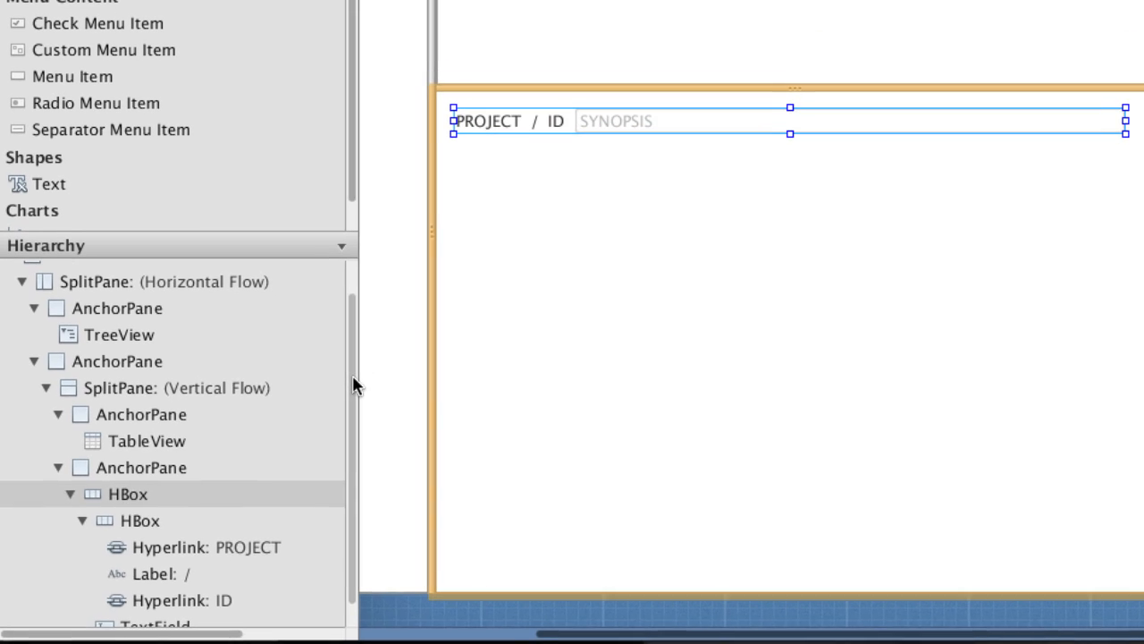
pyautogui.moveTo(352, 385); pyautogui.dragTo(352, 397)
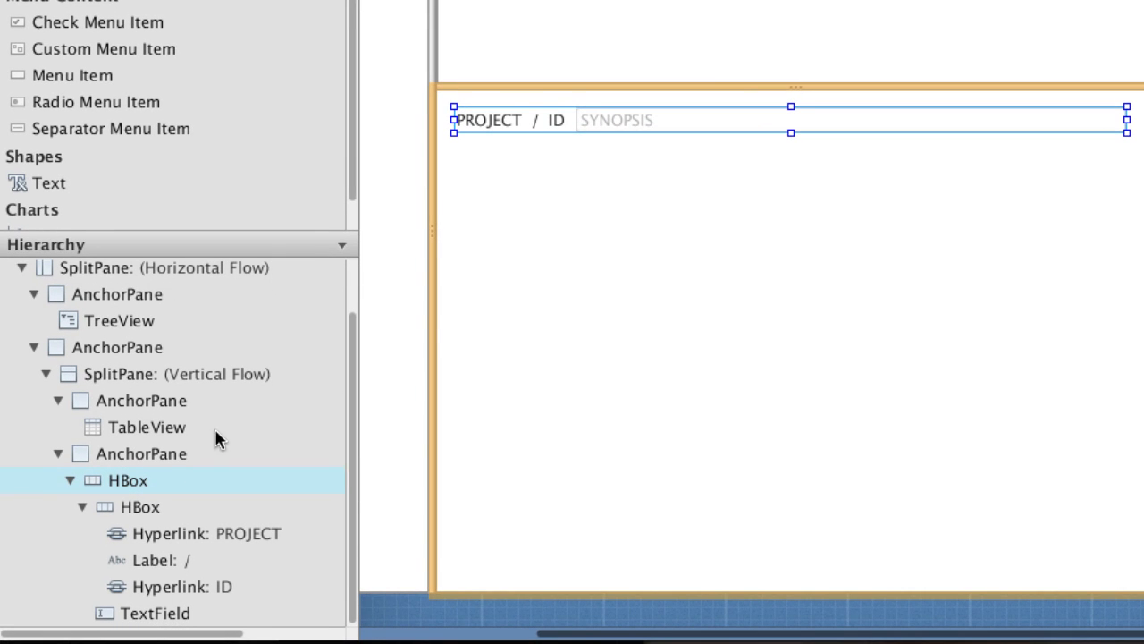
pyautogui.click(113, 454)
pyautogui.click(127, 480)
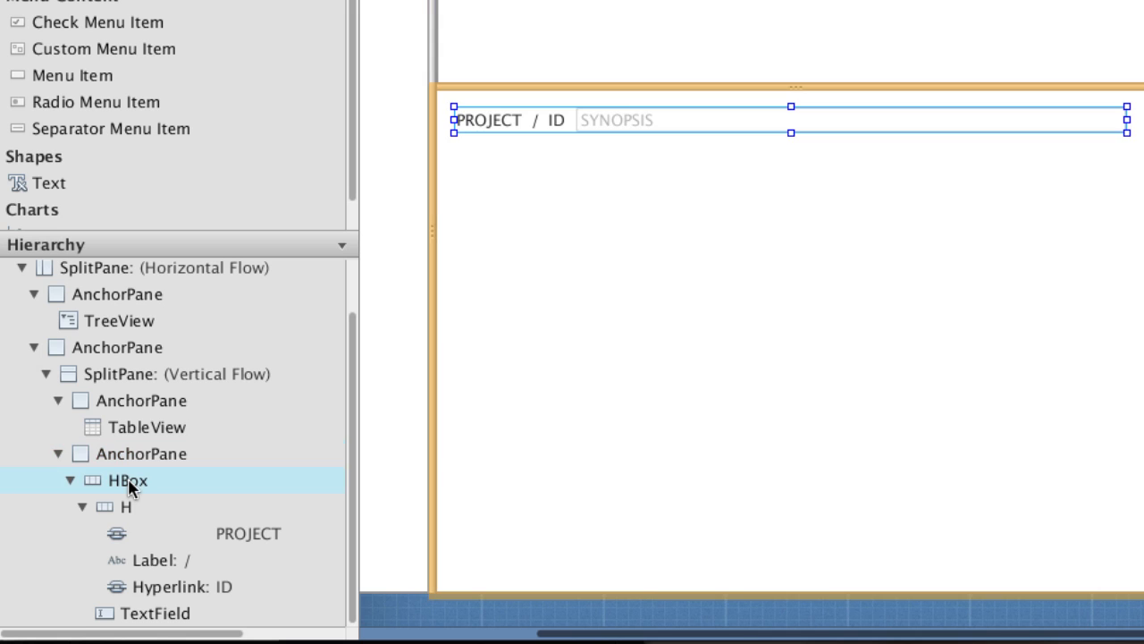
pyautogui.click(128, 506)
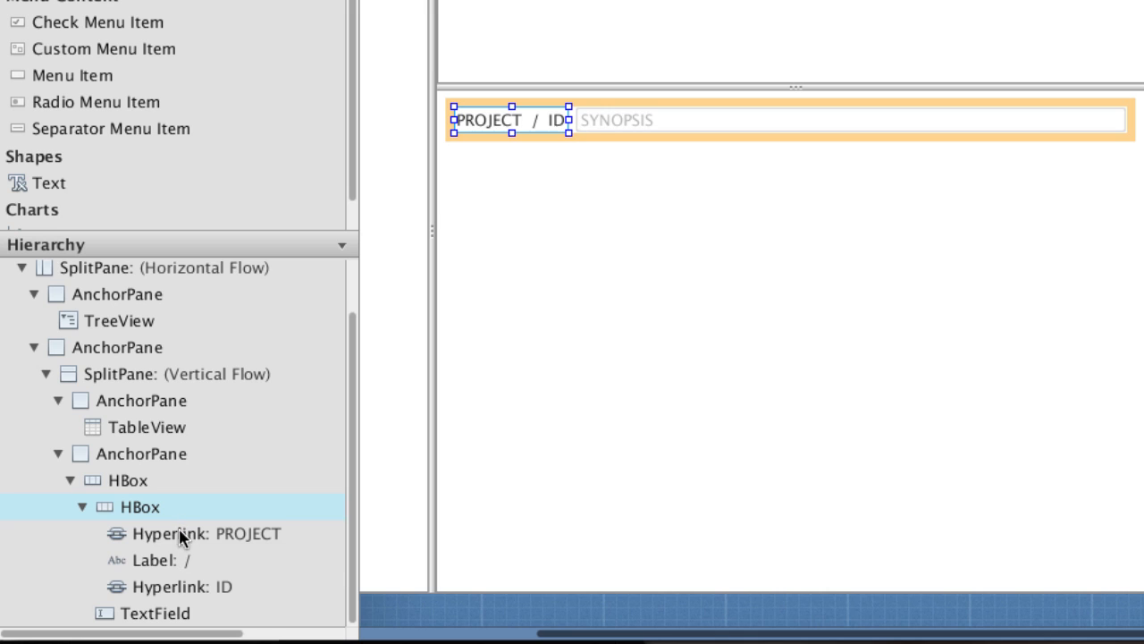
pyautogui.click(126, 485)
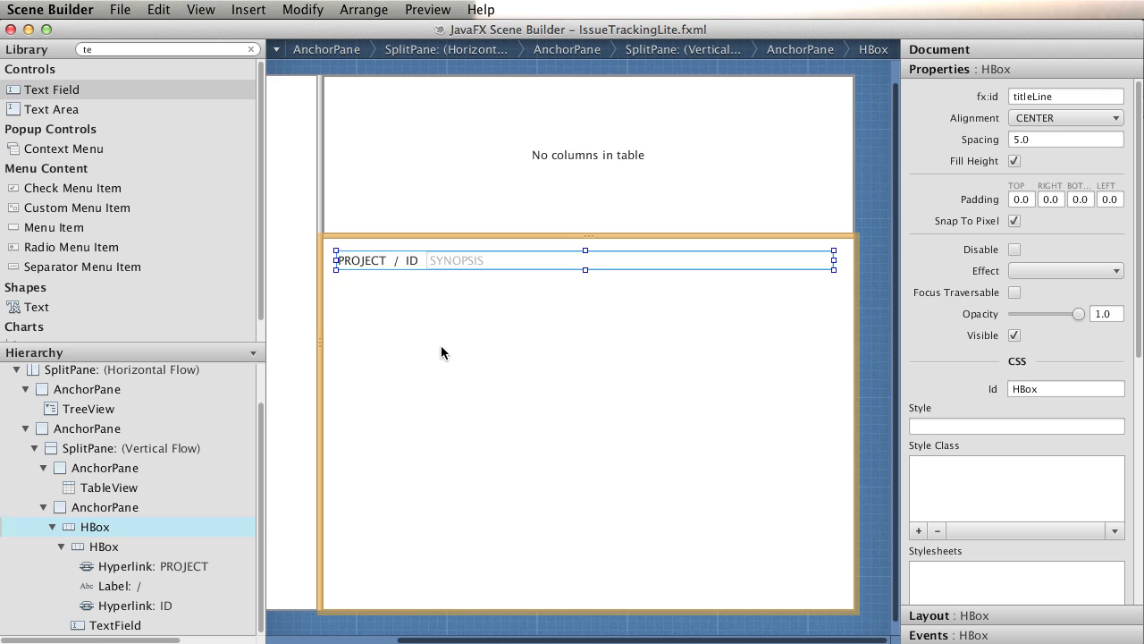
# Find the Label control with the library search "lab" and place it just below the PROJECT / ID line
pyautogui.click(441, 345)
pyautogui.click(161, 50)
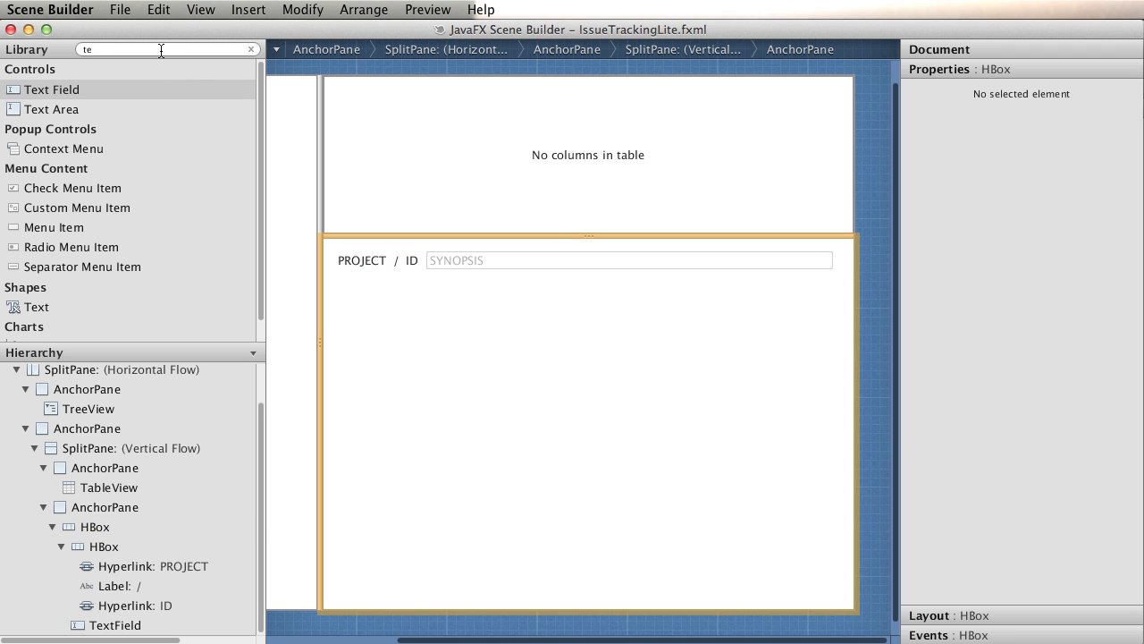
pyautogui.press('BackSpace')
pyautogui.write('l')
pyautogui.press('BackSpace')
pyautogui.press('BackSpace')
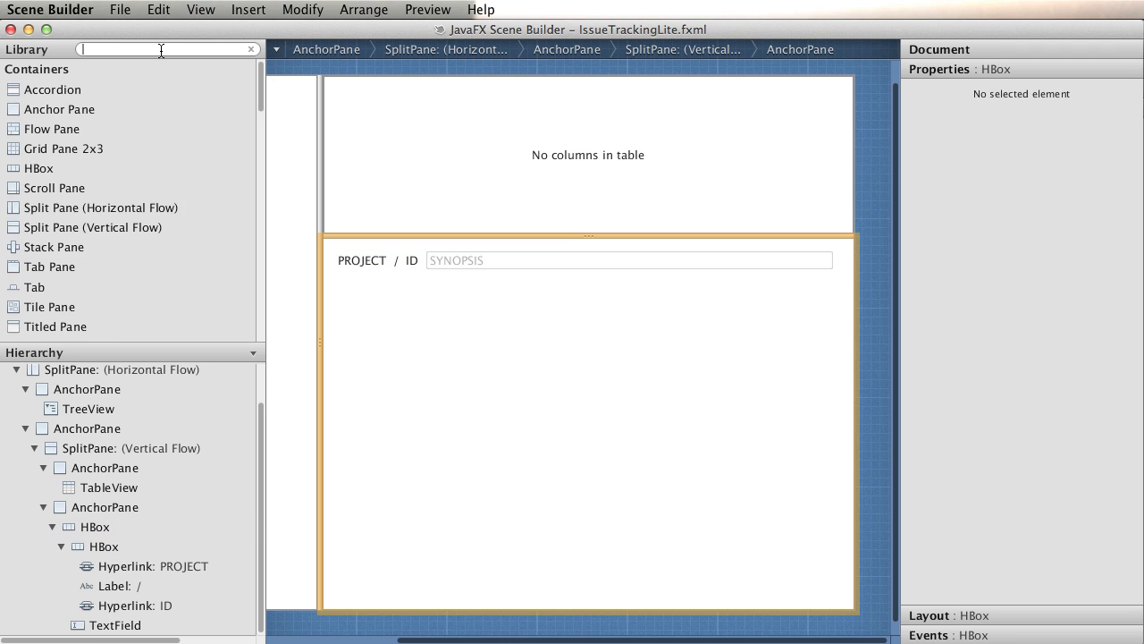
pyautogui.write('lab')
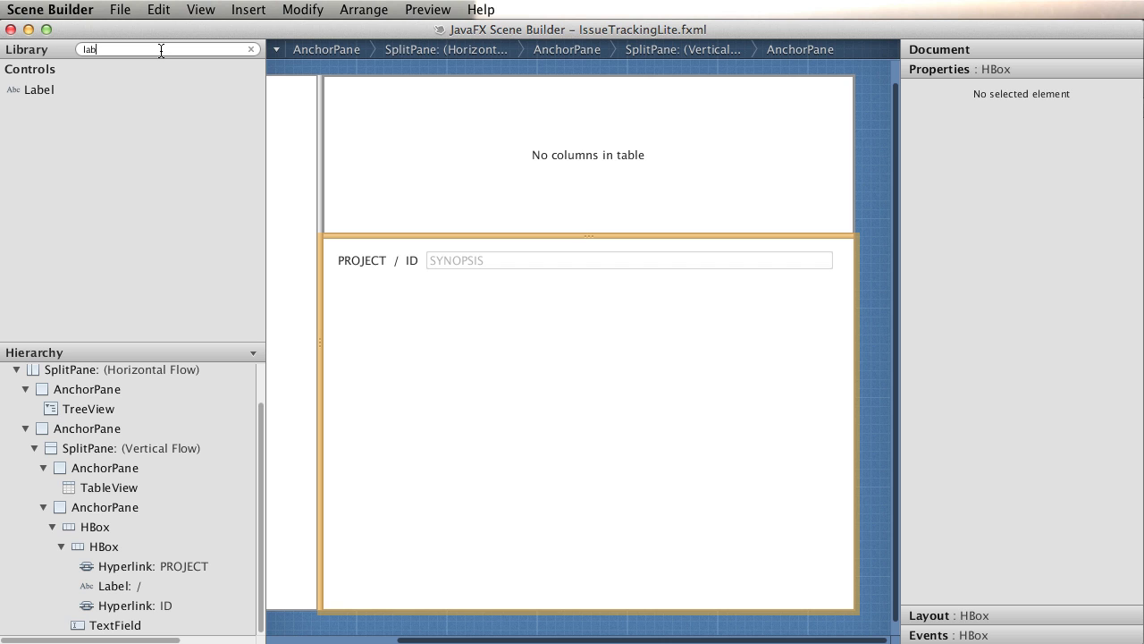
pyautogui.moveTo(39, 93); pyautogui.dragTo(354, 290)
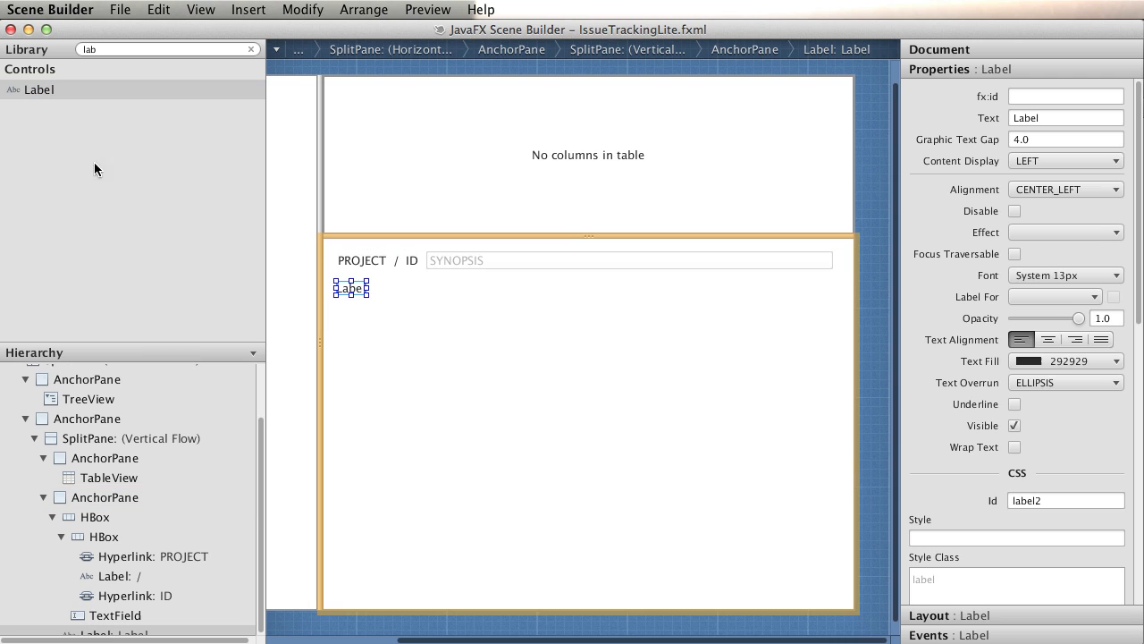
# Find the Text Area control with the search "tex", place it under the new label, and enlarge it to fill the details pane
pyautogui.press('BackSpace')
pyautogui.press('BackSpace')
pyautogui.press('BackSpace')
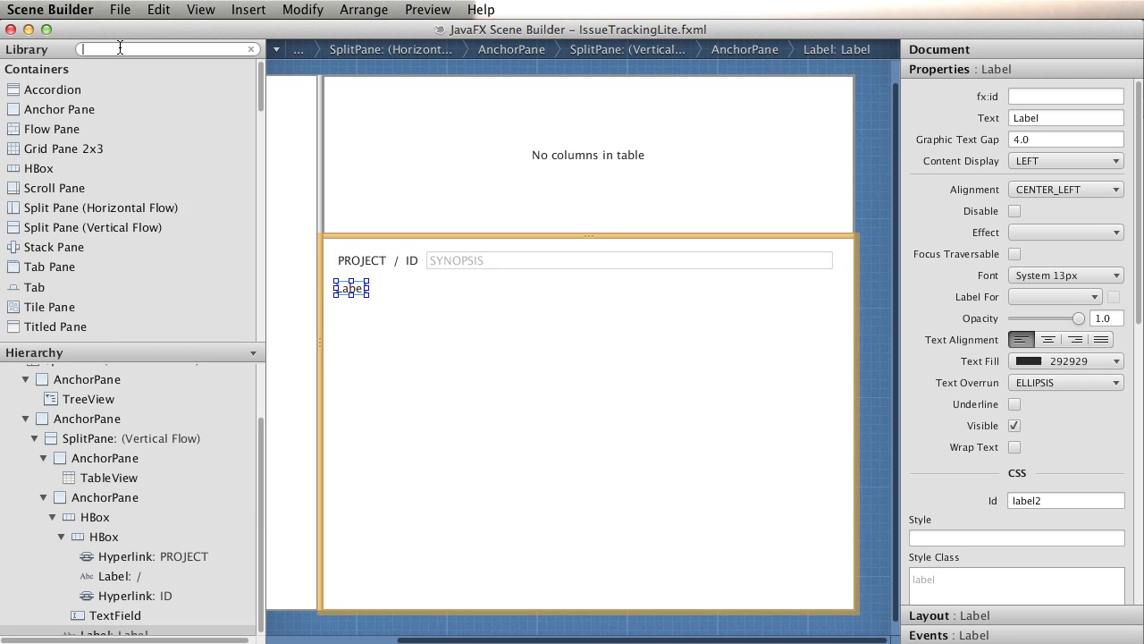
pyautogui.write('tex')
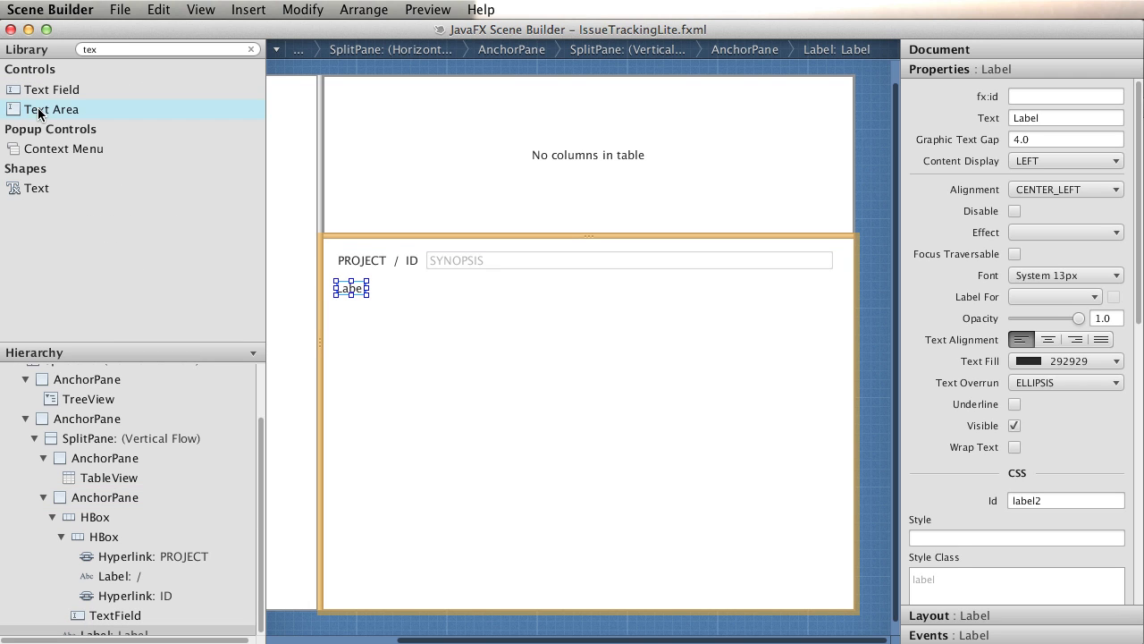
pyautogui.moveTo(42, 112); pyautogui.dragTo(424, 372)
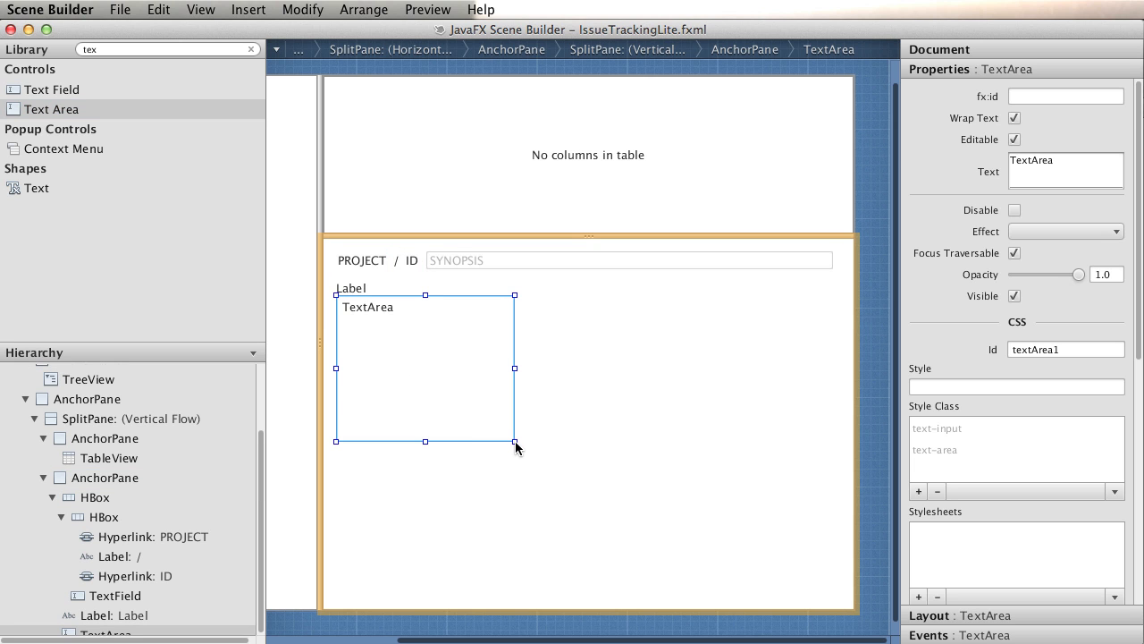
pyautogui.moveTo(515, 441); pyautogui.dragTo(833, 586)
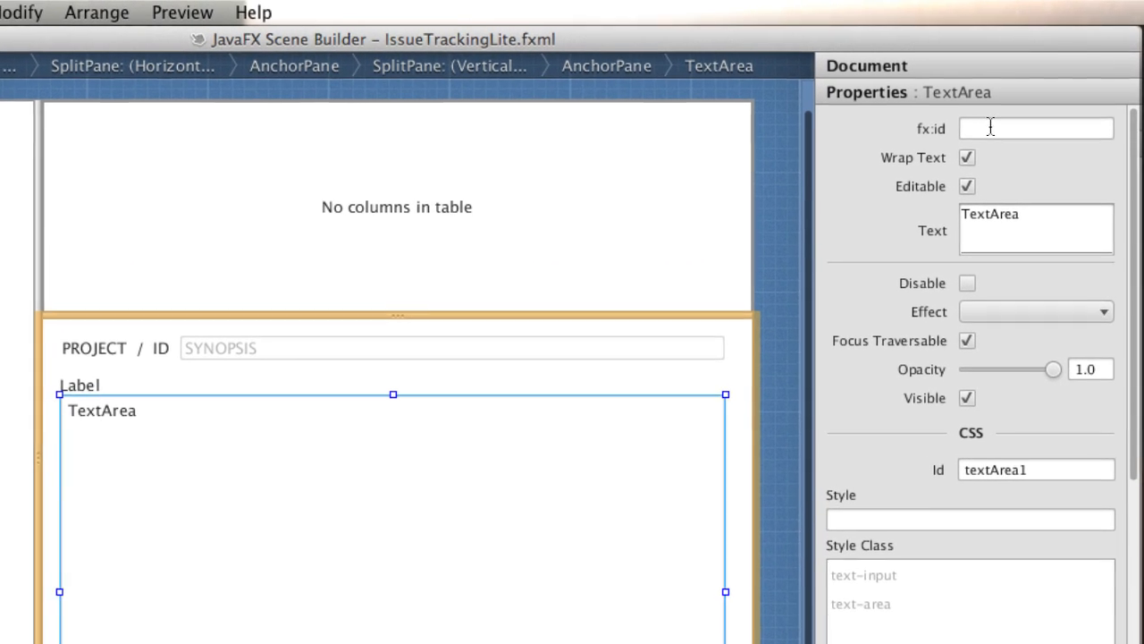
# Set the text area's fx:id to descriptionValue and clear its text
pyautogui.click(990, 128)
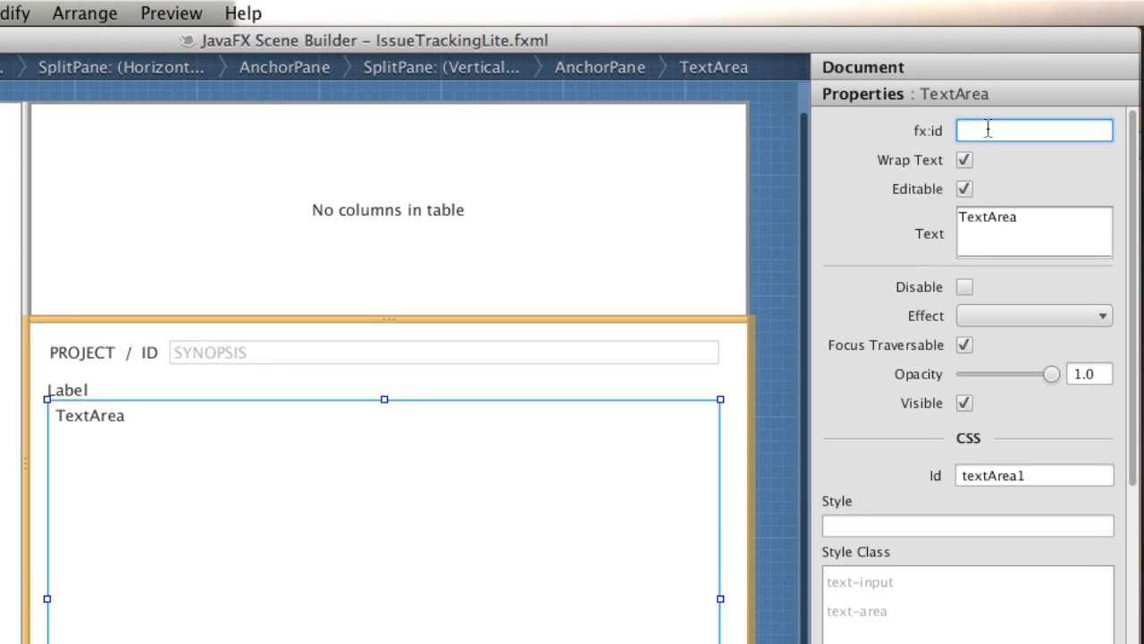
pyautogui.write('descriptionValue')
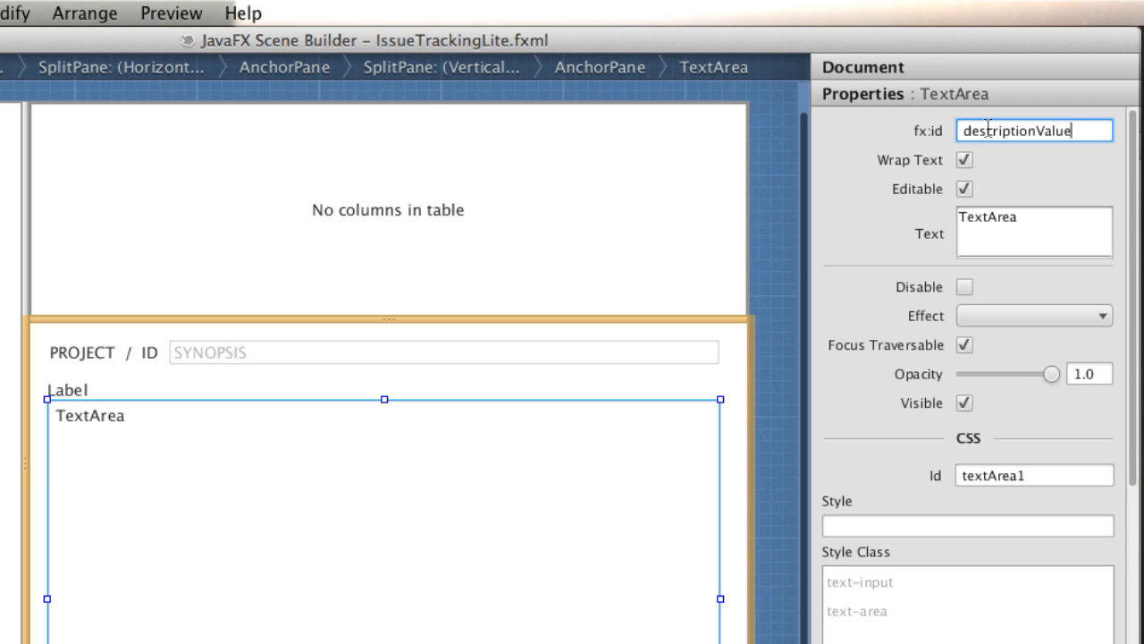
pyautogui.click(1013, 229)
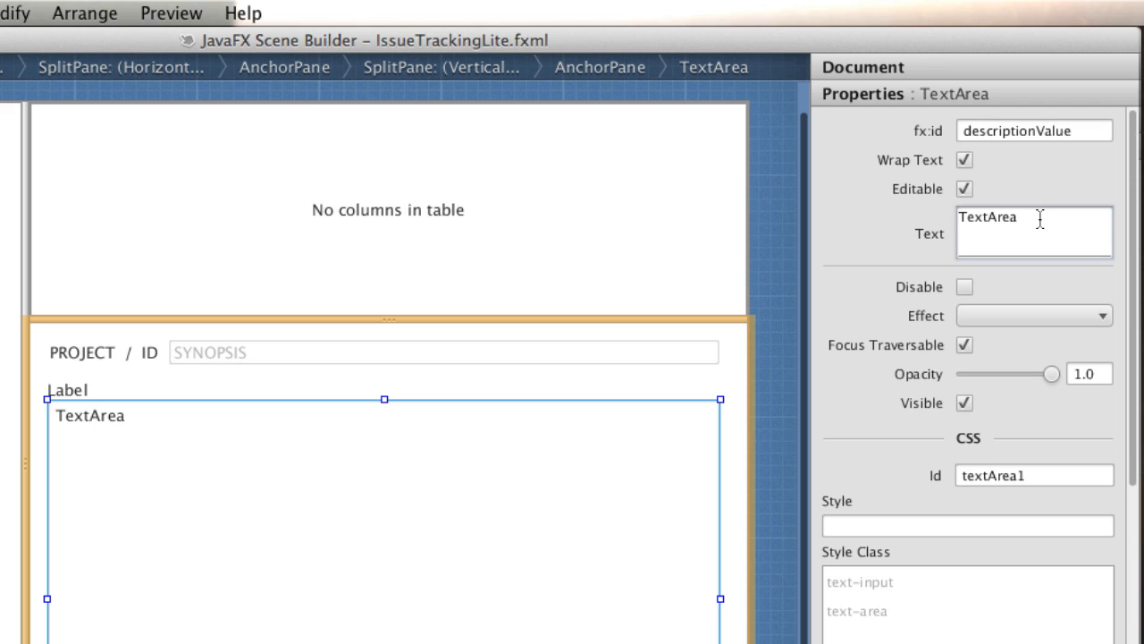
pyautogui.moveTo(1041, 219); pyautogui.dragTo(945, 218)
pyautogui.press('BackSpace')
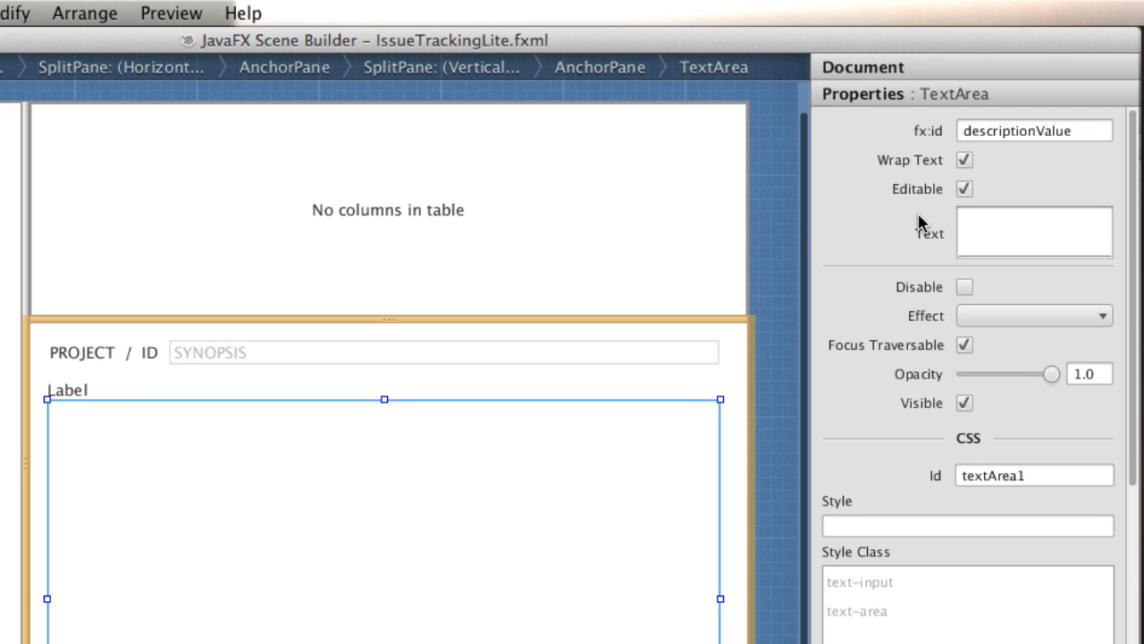
# Change the text of the label above the text area to DESCRIPTION
pyautogui.click(68, 395)
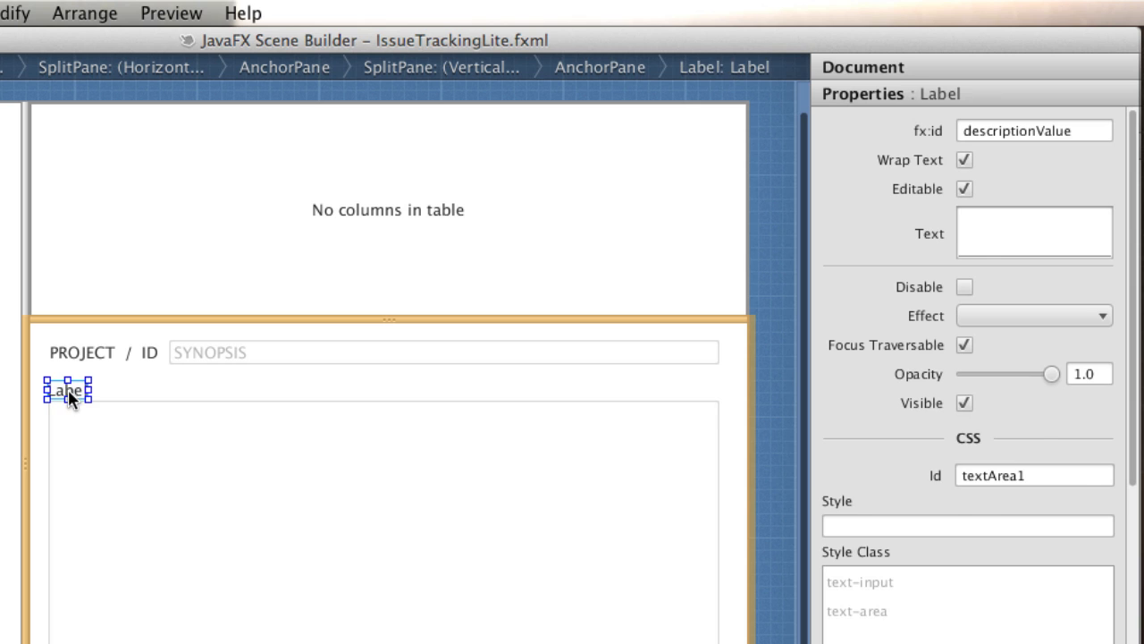
pyautogui.click(1015, 132)
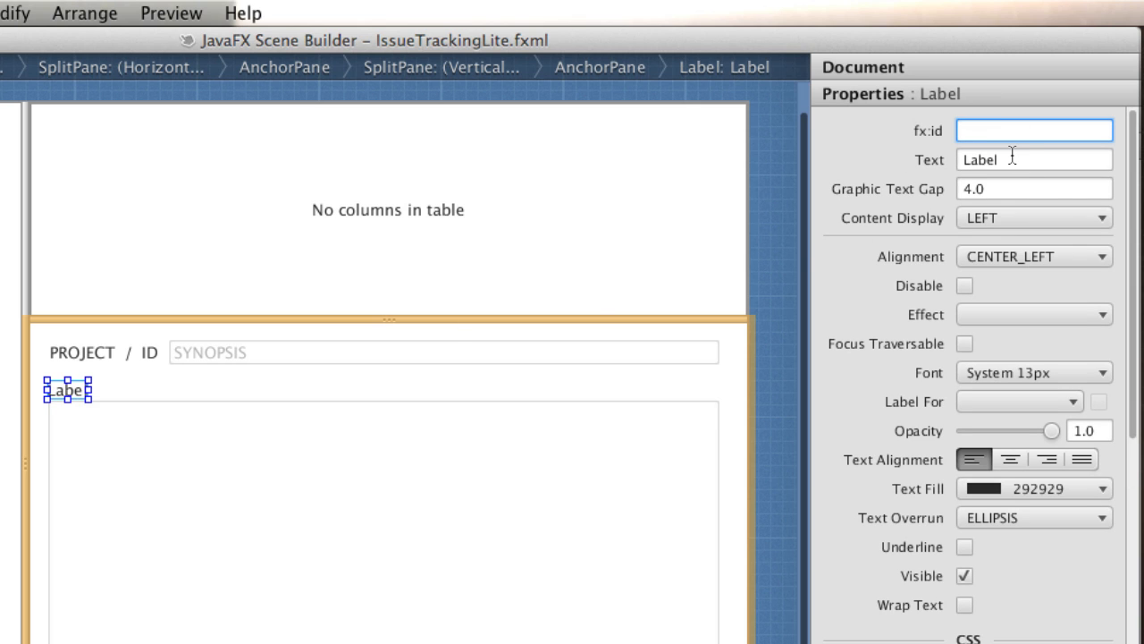
pyautogui.press('Tab')
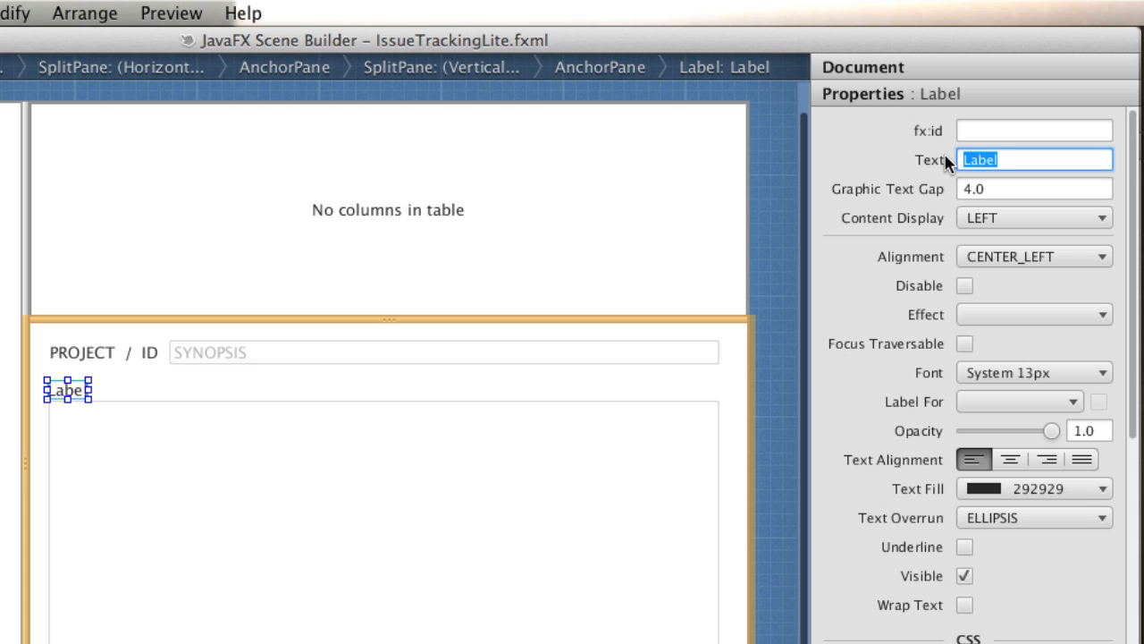
pyautogui.write('DESCRIPTION')
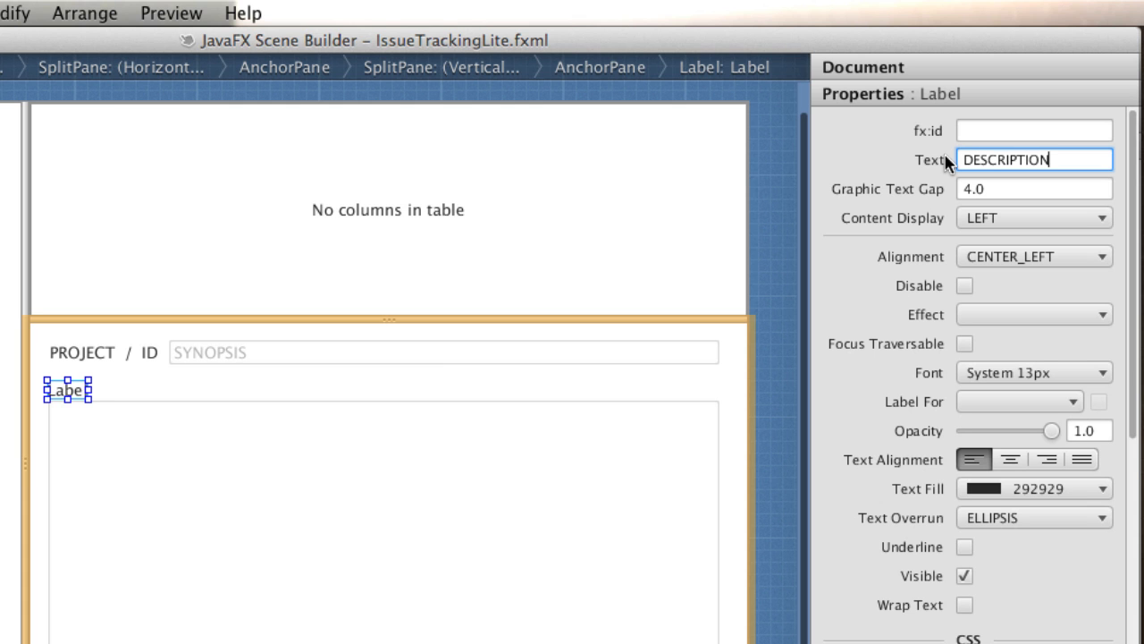
pyautogui.press('Return')
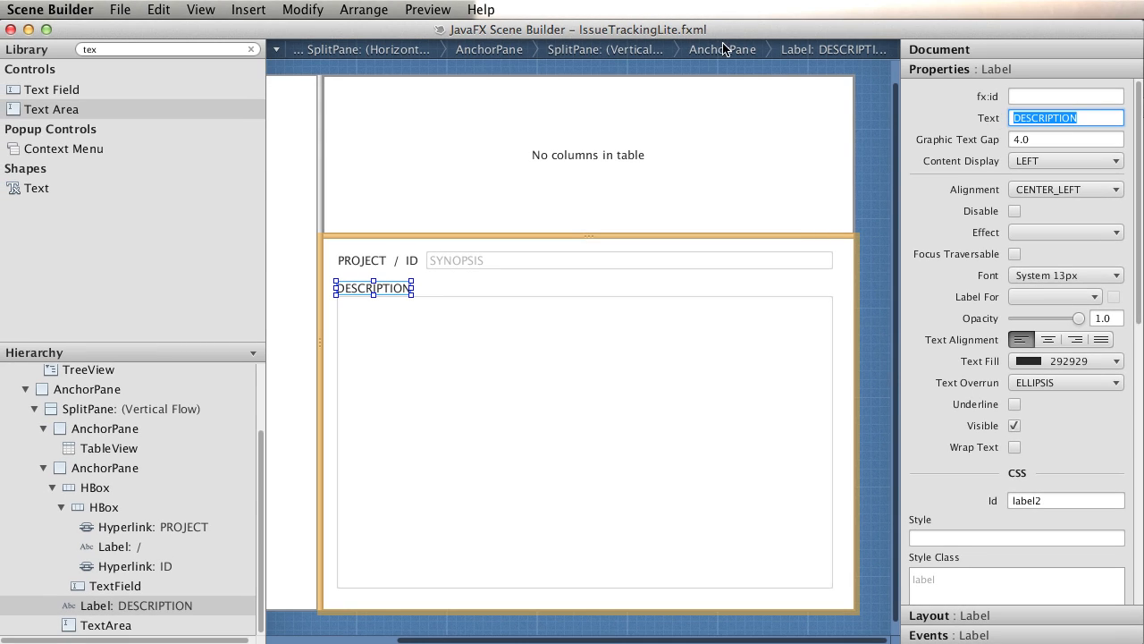
# Preview the layout, shrink the preview window to check how the details pane resizes, and close the preview
pyautogui.click(426, 10)
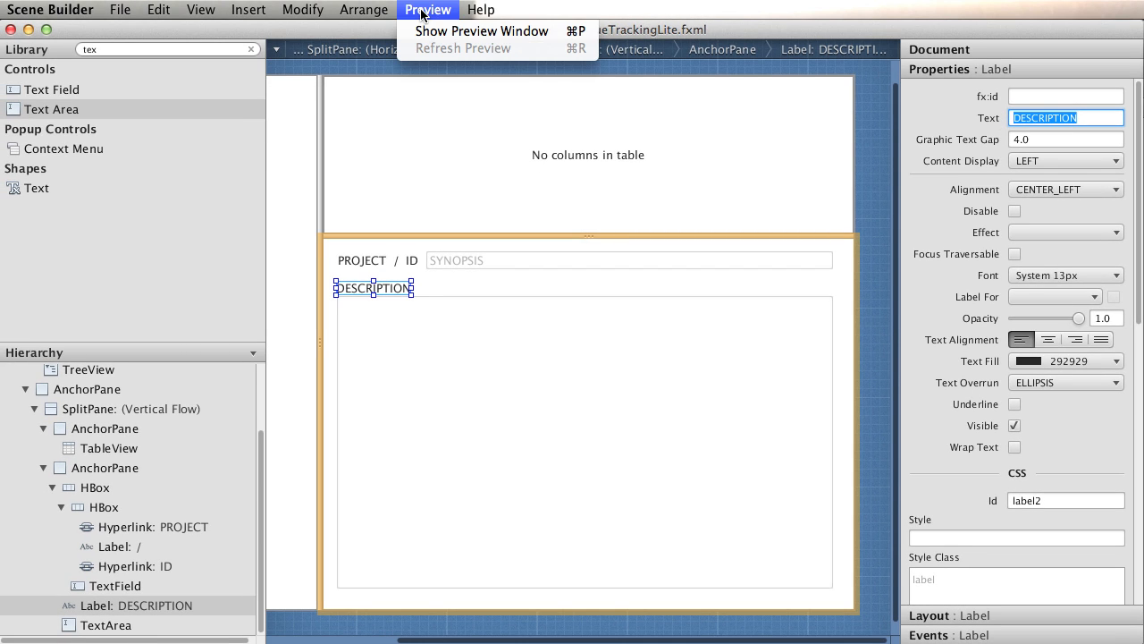
pyautogui.click(436, 32)
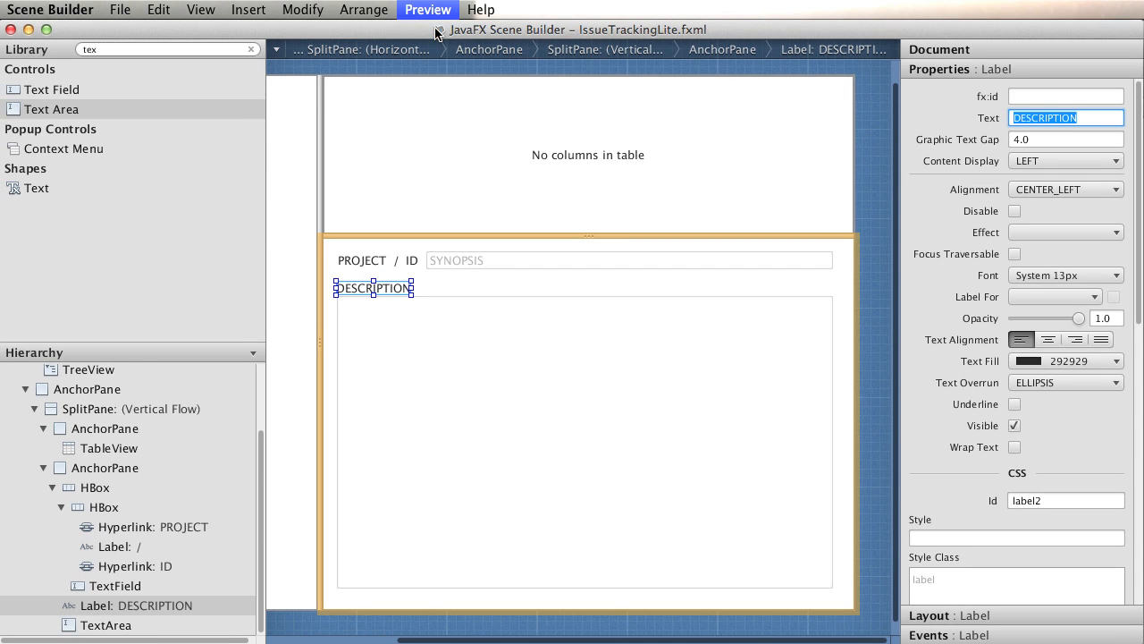
pyautogui.moveTo(672, 219); pyautogui.dragTo(442, 45)
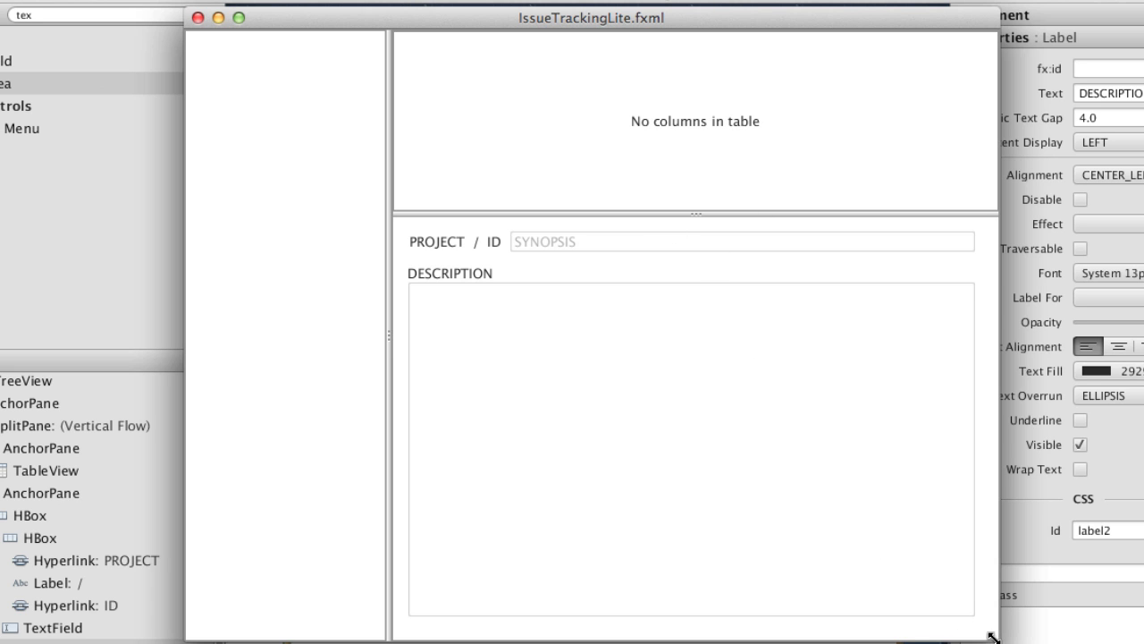
pyautogui.moveTo(994, 636); pyautogui.dragTo(823, 499)
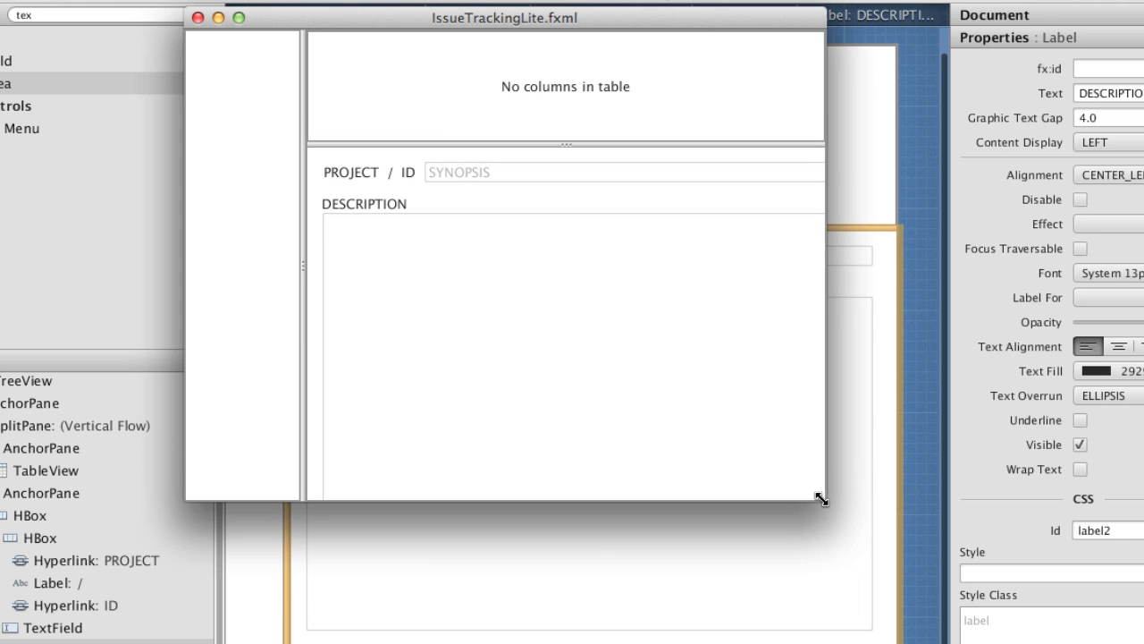
pyautogui.click(197, 17)
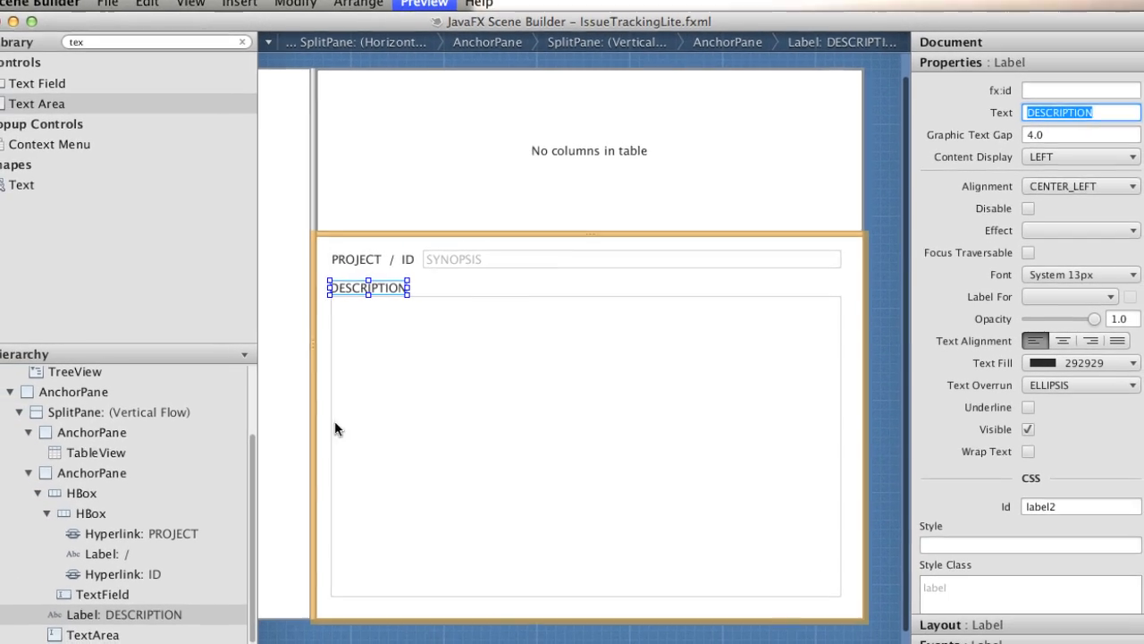
# Turn on the display of sample data in the layout
pyautogui.moveTo(508, 640); pyautogui.dragTo(388, 640)
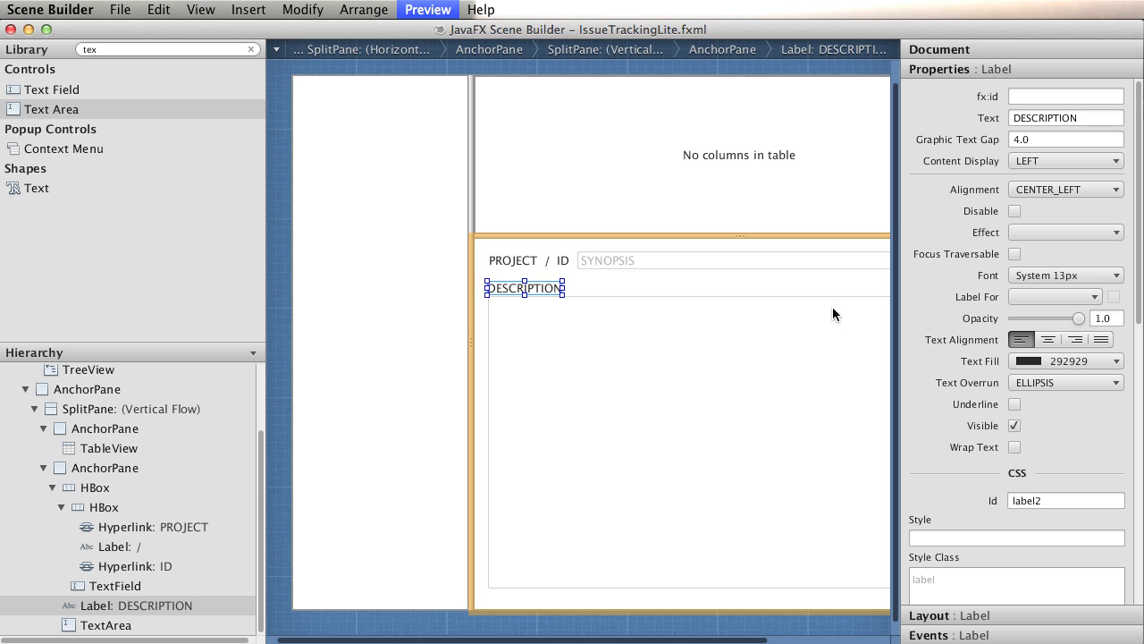
pyautogui.moveTo(896, 139); pyautogui.dragTo(897, 134)
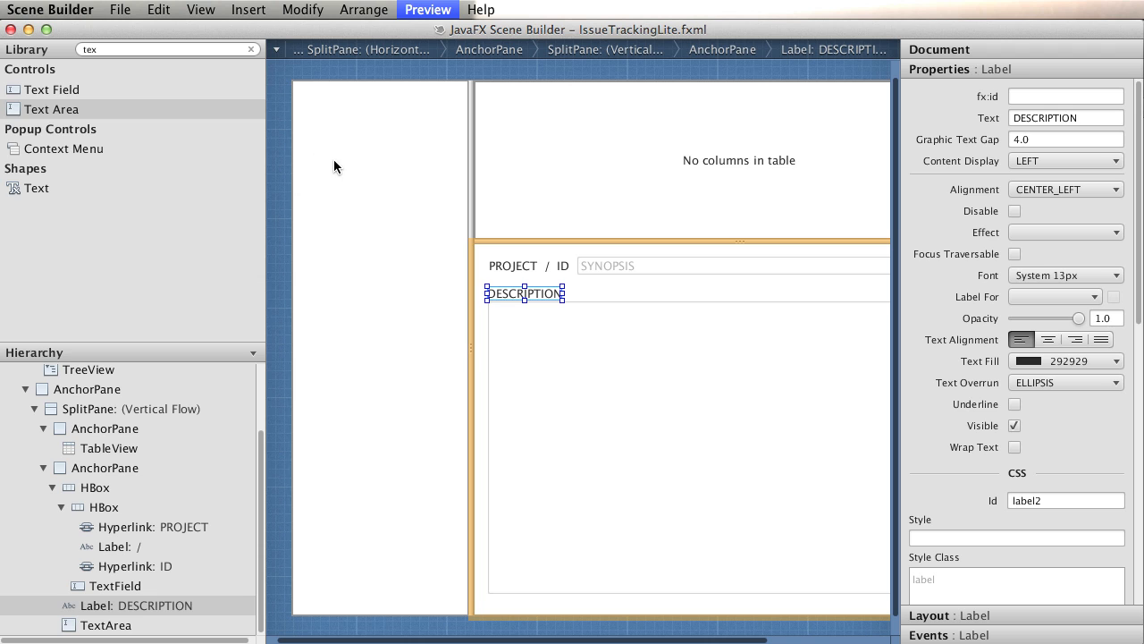
pyautogui.click(248, 9)
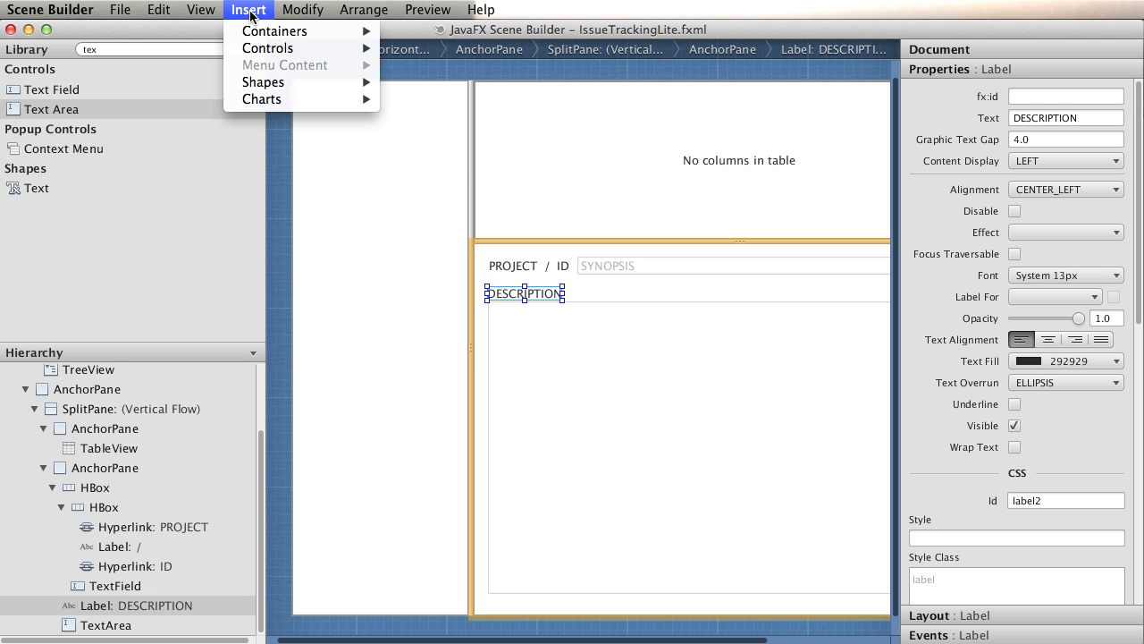
pyautogui.moveTo(327, 19)
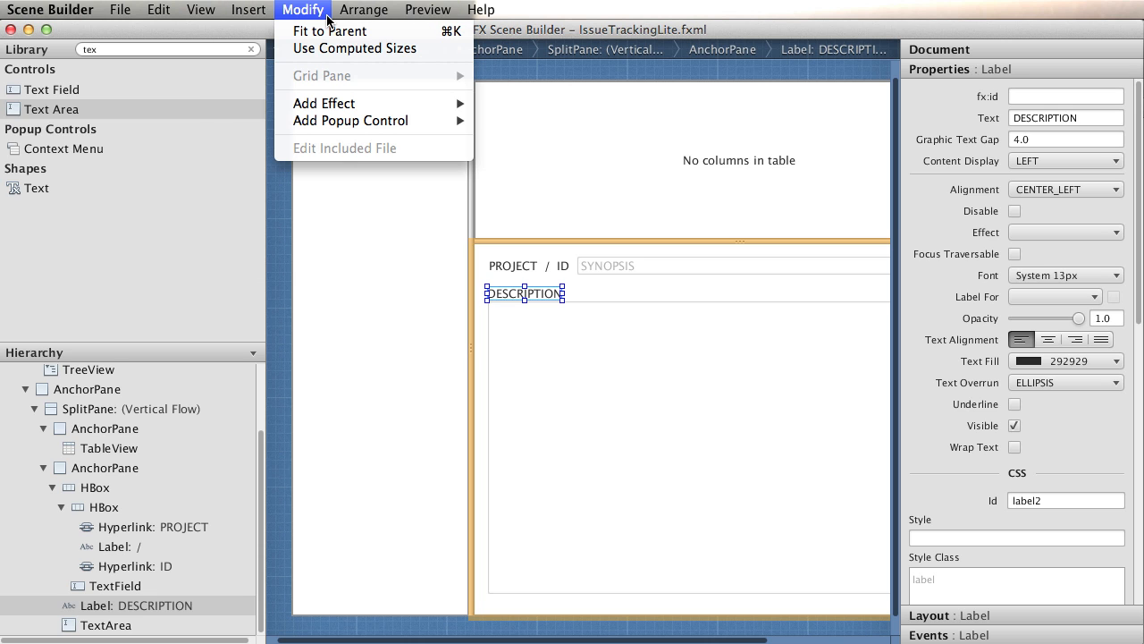
pyautogui.moveTo(363, 11)
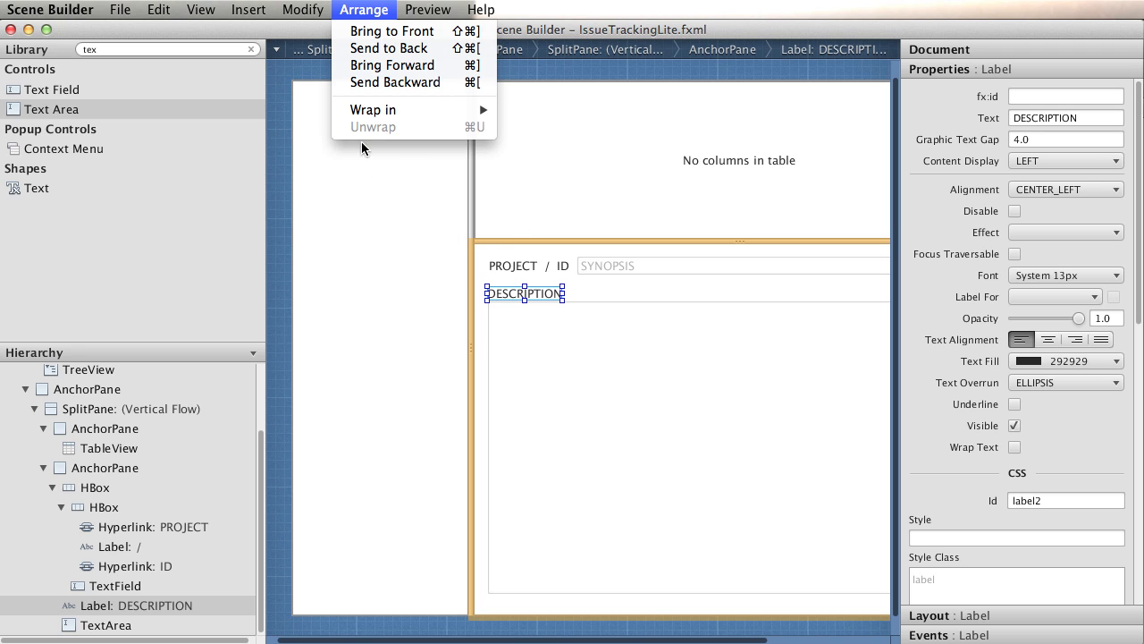
pyautogui.moveTo(204, 14)
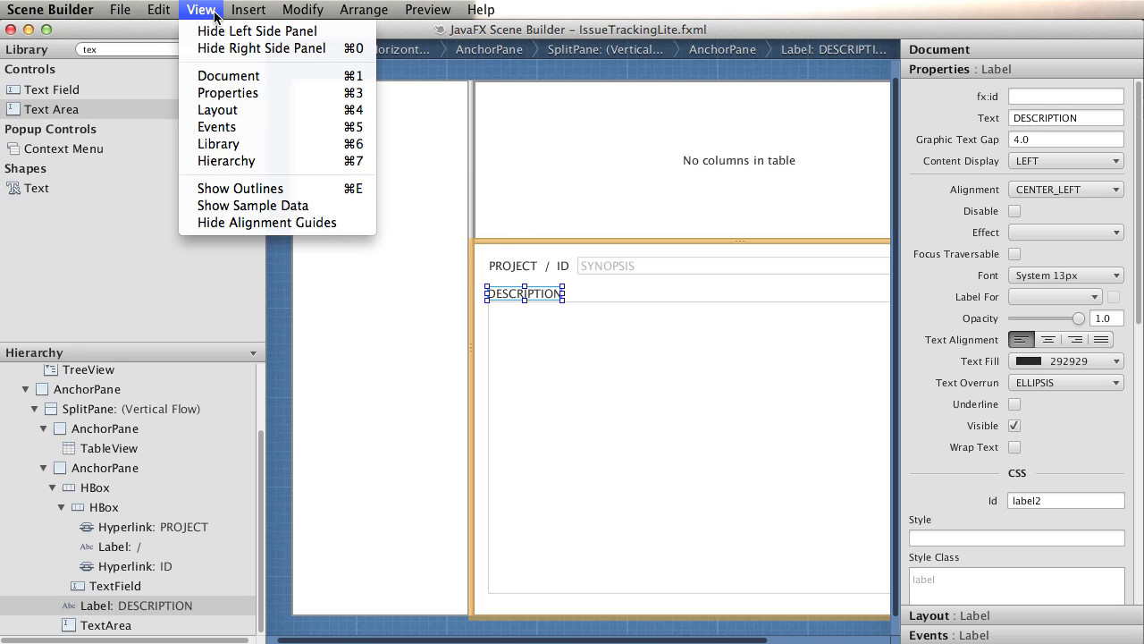
pyautogui.click(249, 208)
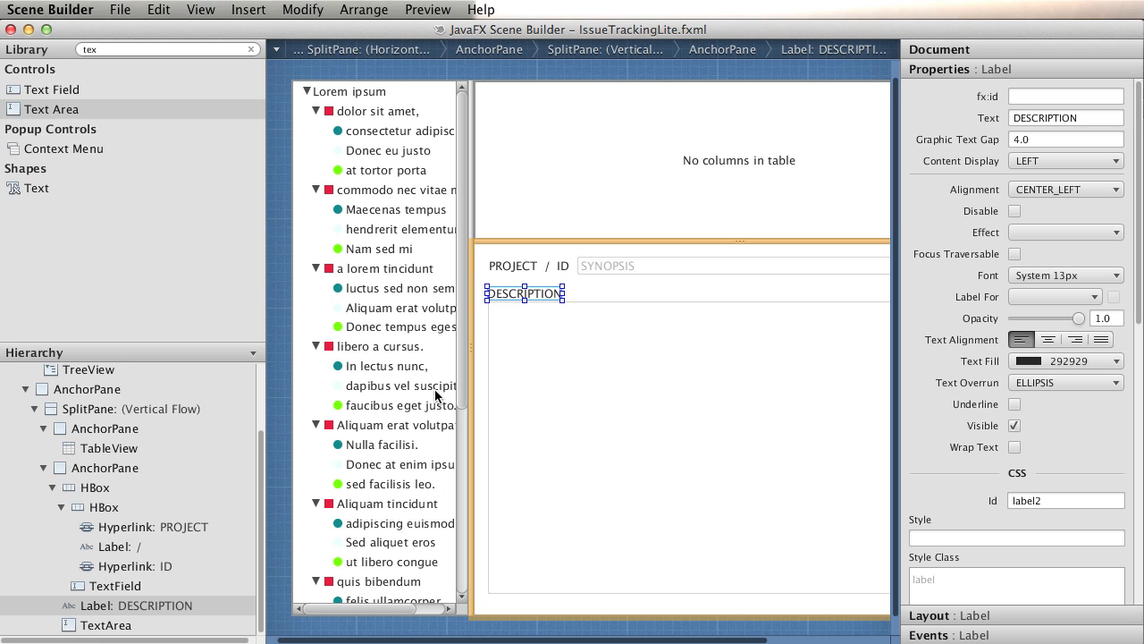
# Anchor the description text area to all four sides of the details pane
pyautogui.click(616, 358)
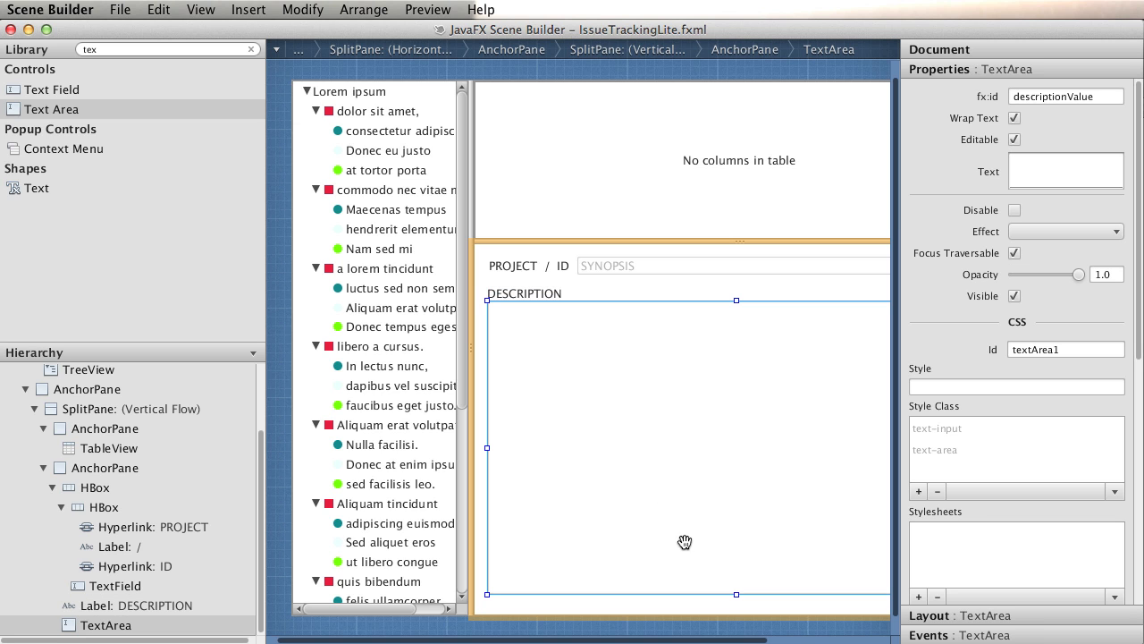
pyautogui.moveTo(755, 640); pyautogui.dragTo(852, 640)
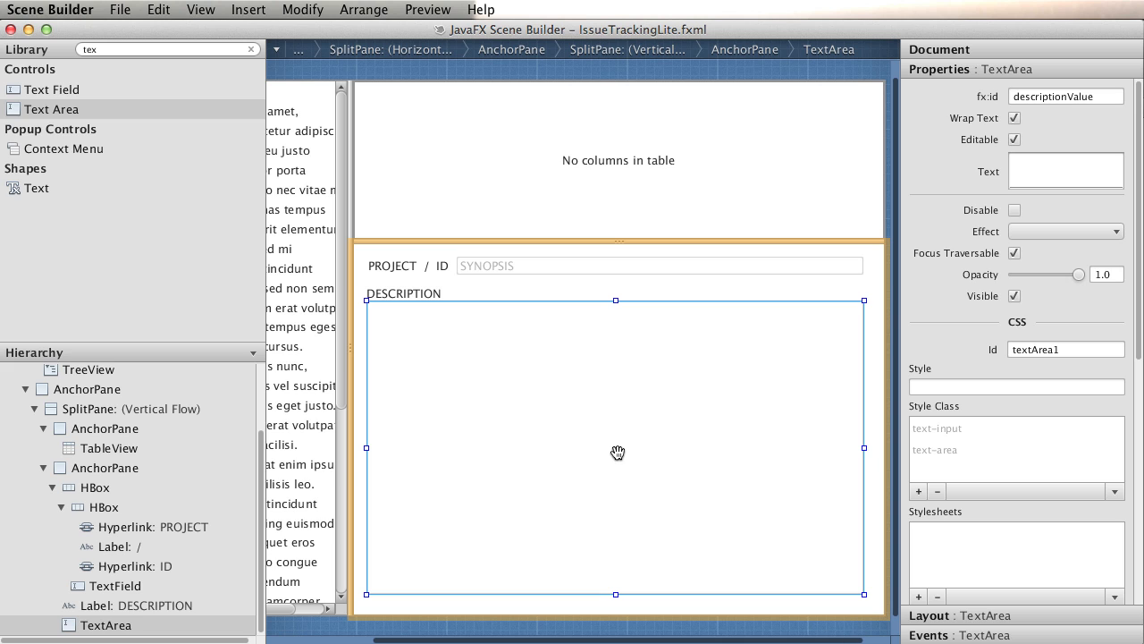
pyautogui.click(992, 617)
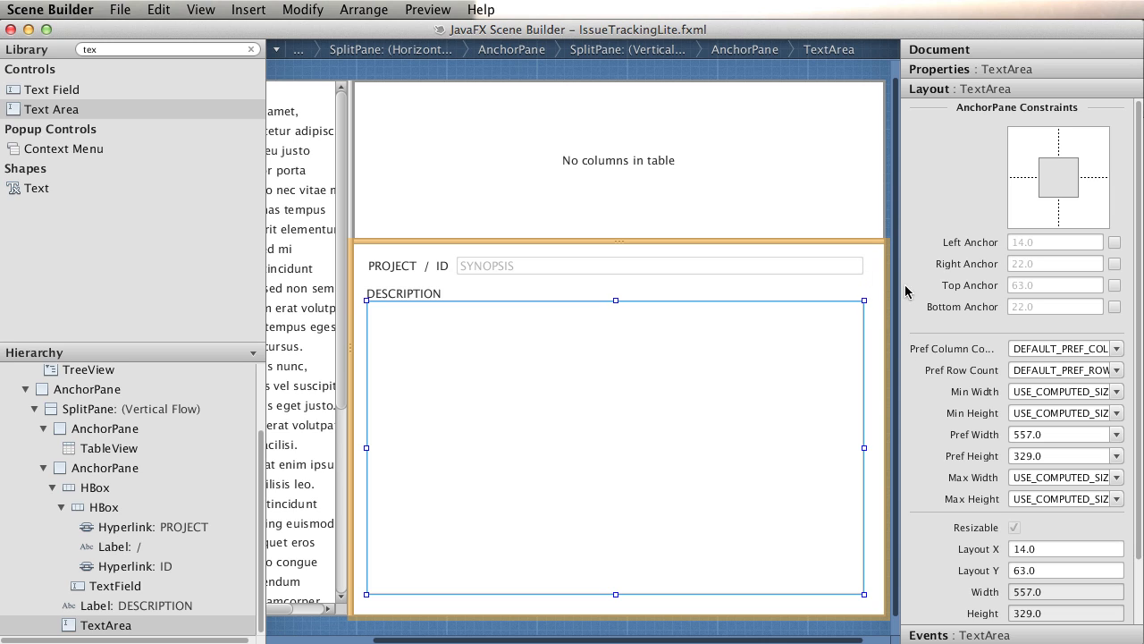
pyautogui.click(1059, 142)
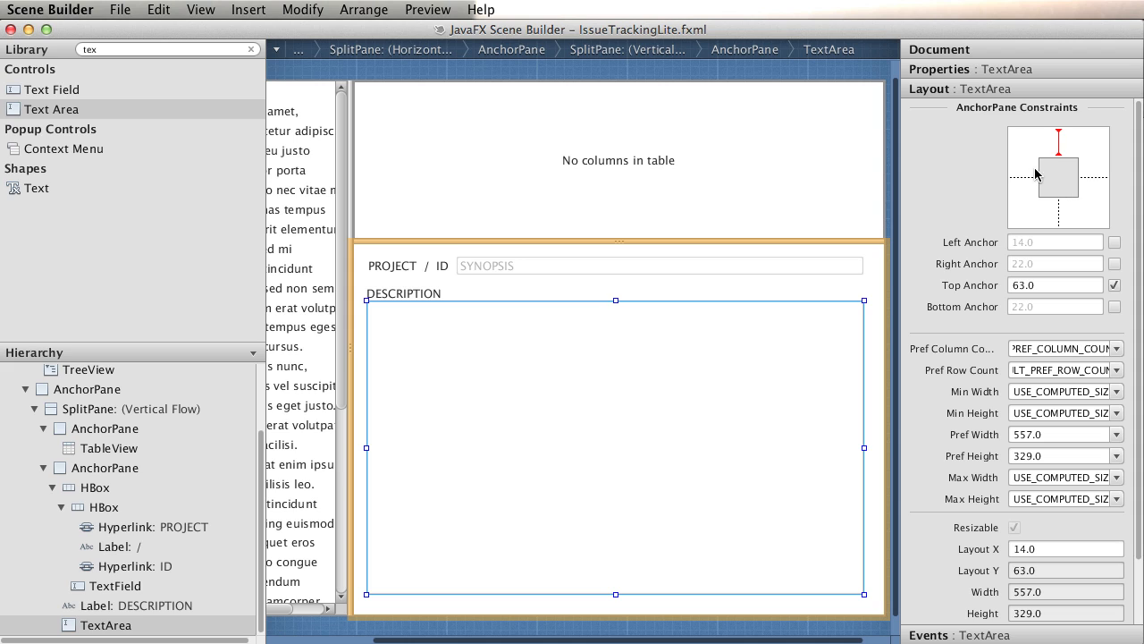
pyautogui.click(1022, 177)
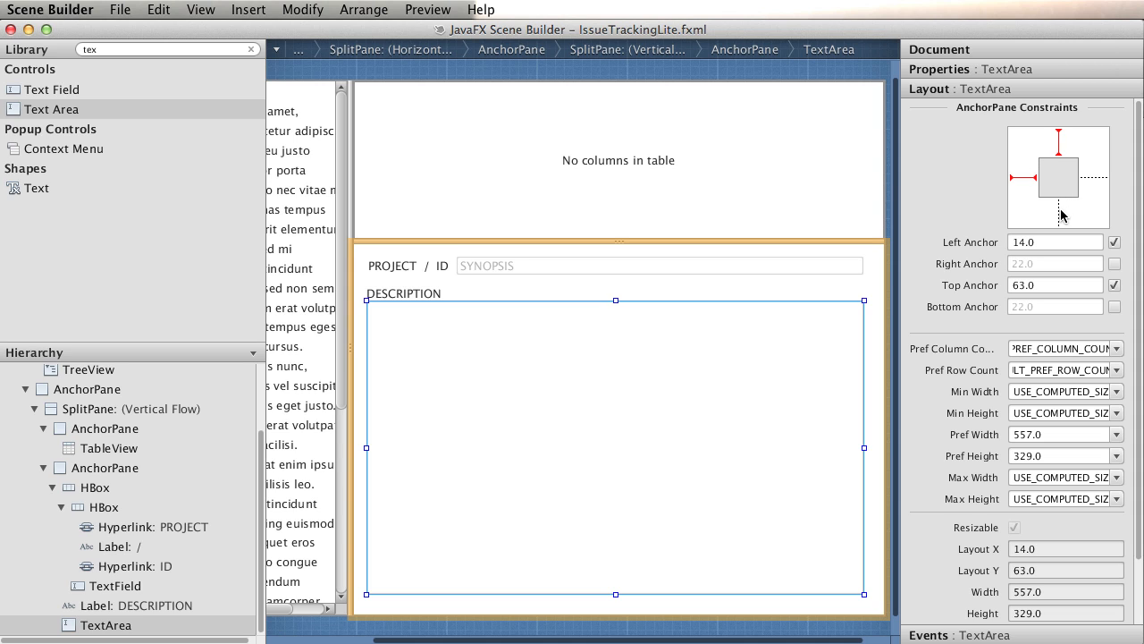
pyautogui.click(1060, 213)
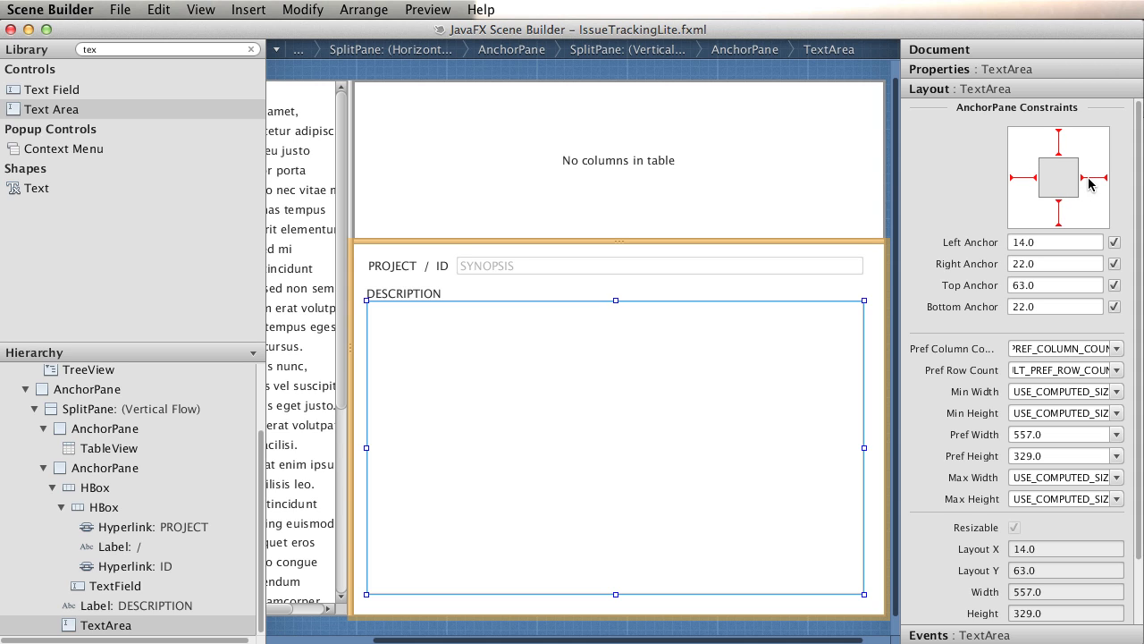
# Set the Hgrow constraint of the SYNOPSIS text field to Always
pyautogui.click(666, 267)
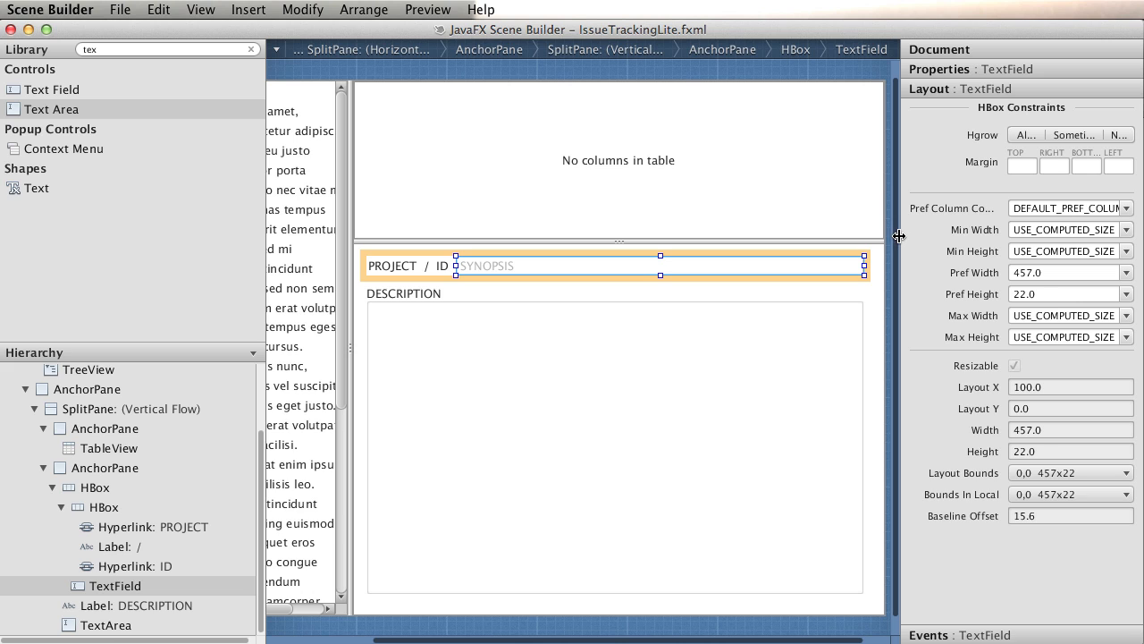
pyautogui.moveTo(899, 235); pyautogui.dragTo(824, 237)
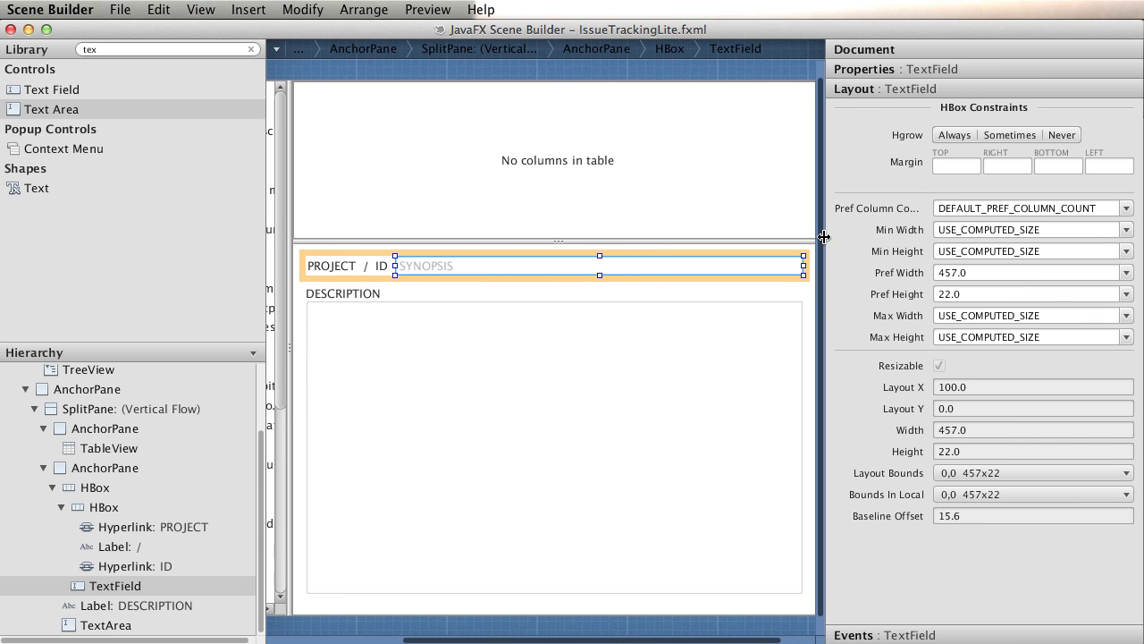
pyautogui.click(951, 135)
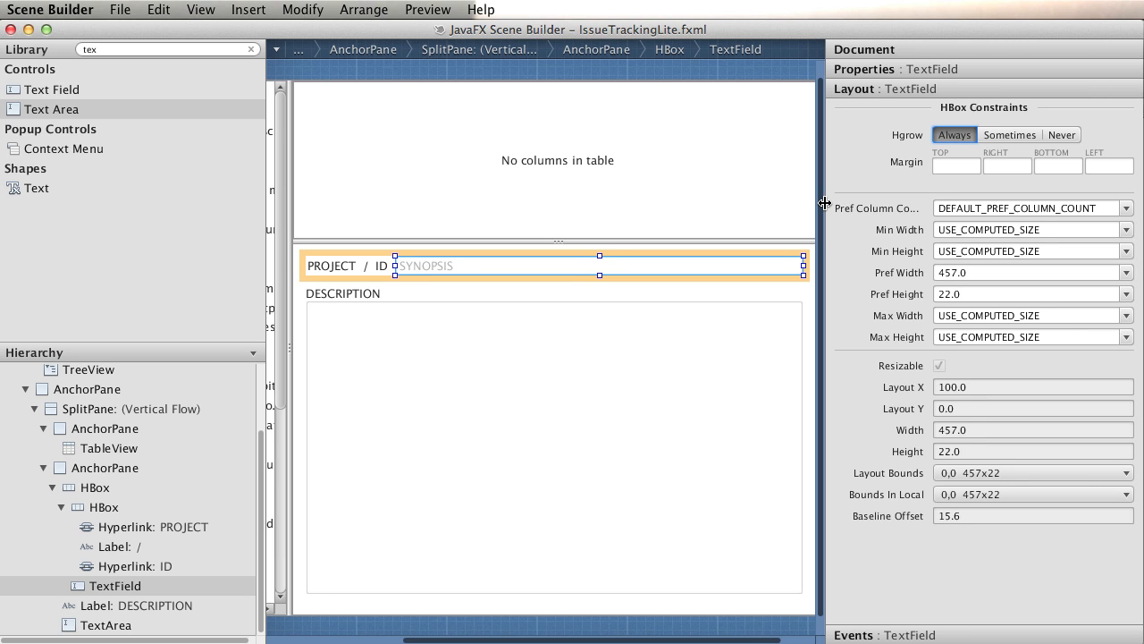
pyautogui.moveTo(824, 204); pyautogui.dragTo(899, 207)
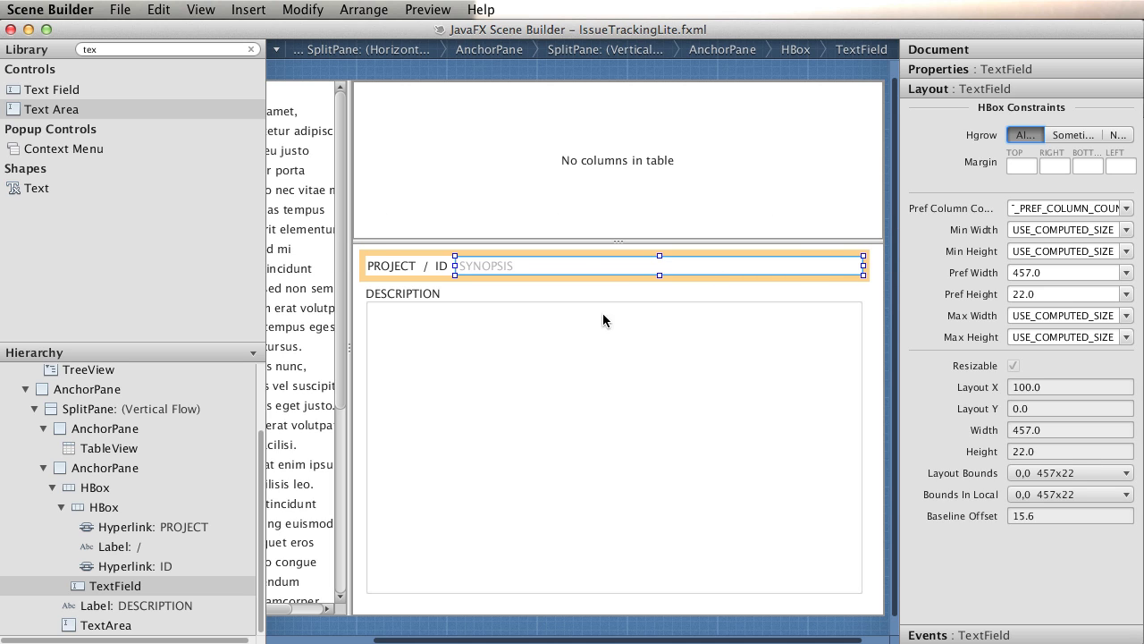
# Select the outer HBox of the title line and have the hierarchy list elements by their fx:id
pyautogui.click(101, 508)
pyautogui.click(98, 488)
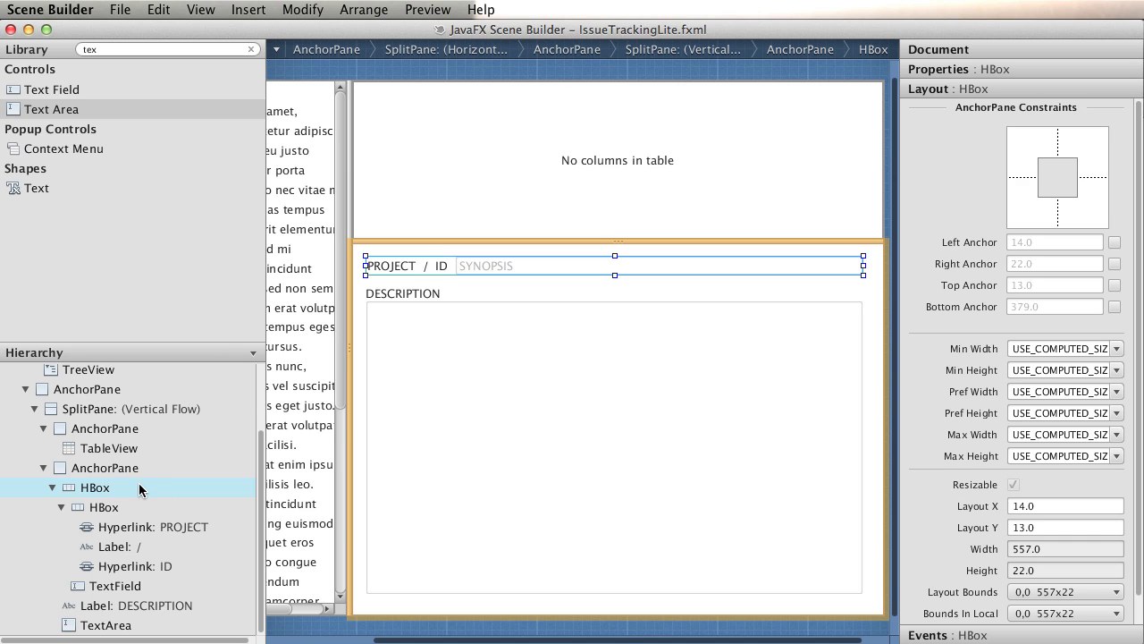
pyautogui.click(254, 353)
pyautogui.click(266, 399)
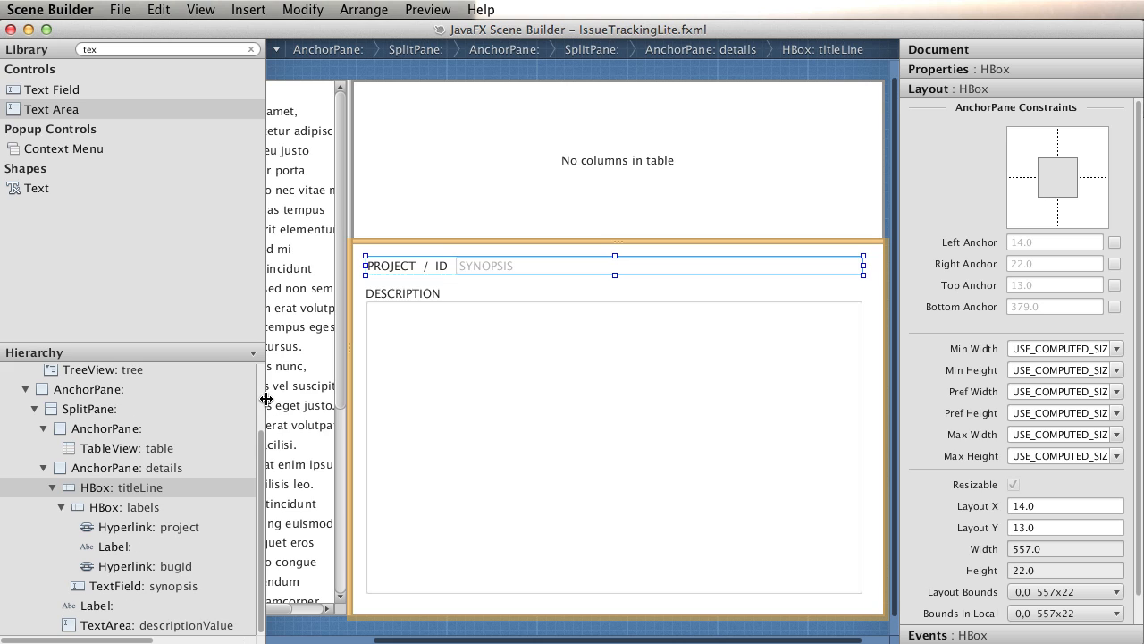
# Anchor the titleLine HBox to the left and right sides of the details pane and save the file
pyautogui.click(172, 488)
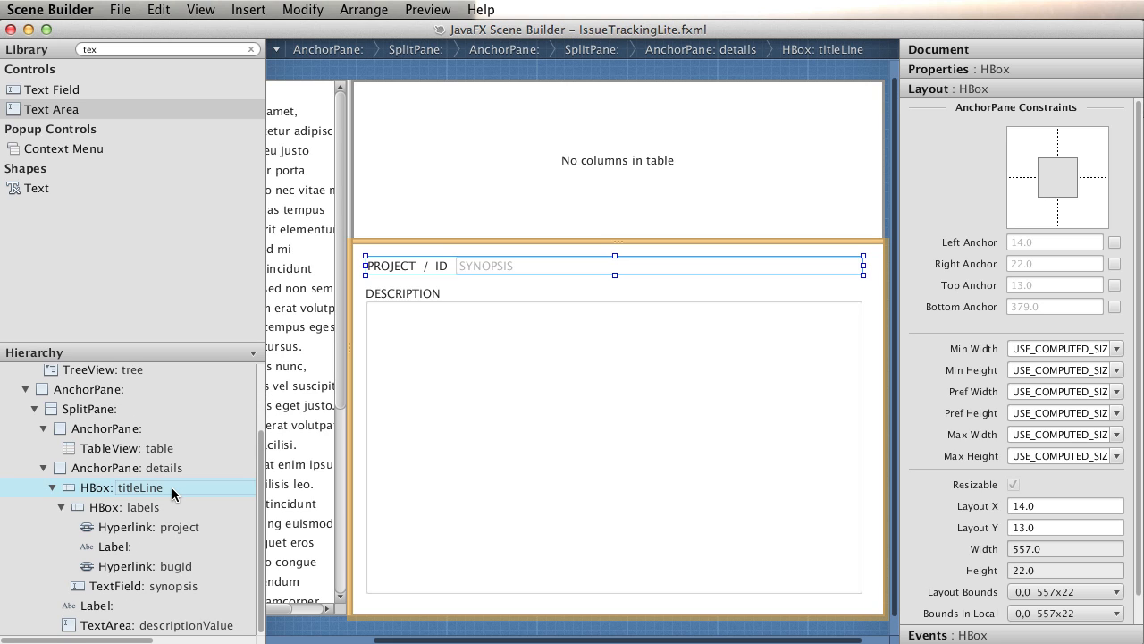
pyautogui.doubleClick(172, 488)
pyautogui.click(79, 488)
pyautogui.click(1024, 178)
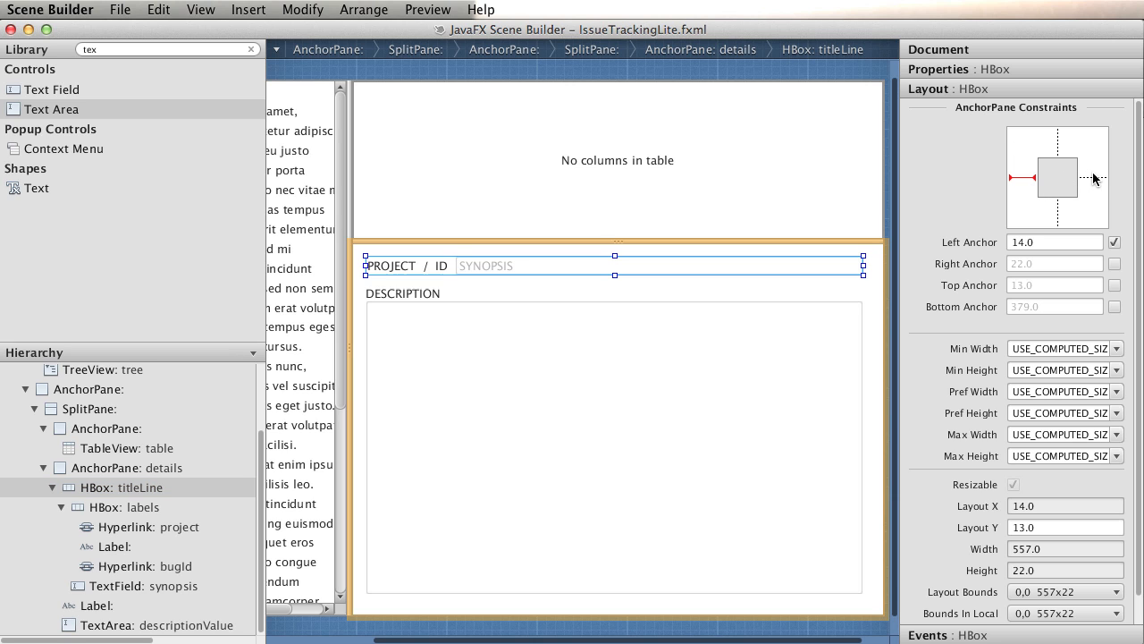
pyautogui.click(1095, 180)
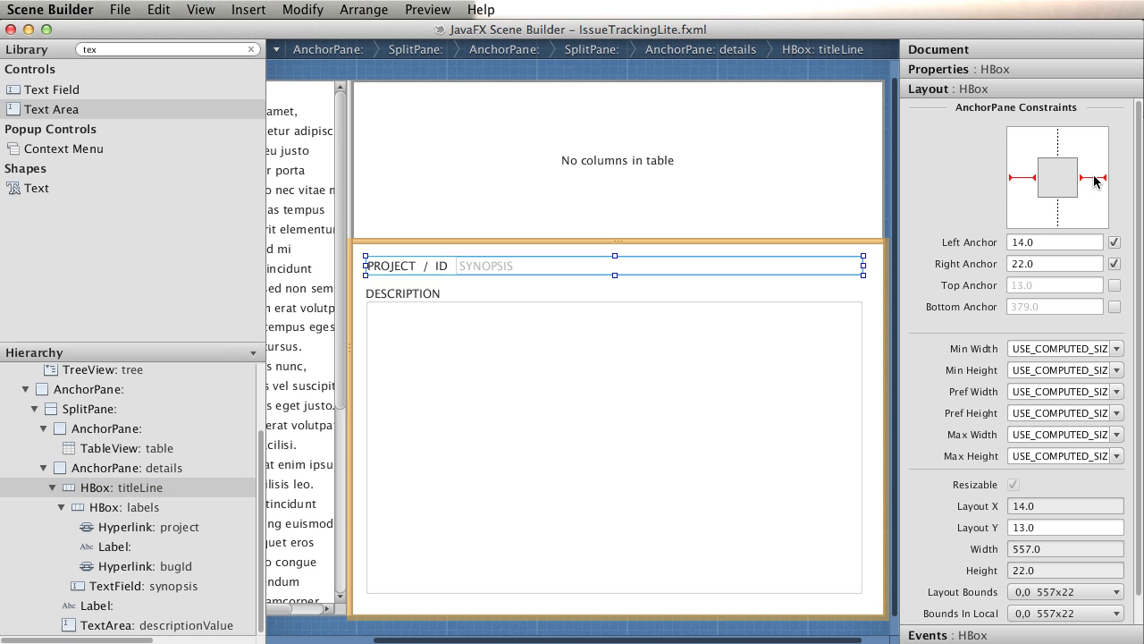
pyautogui.click(122, 11)
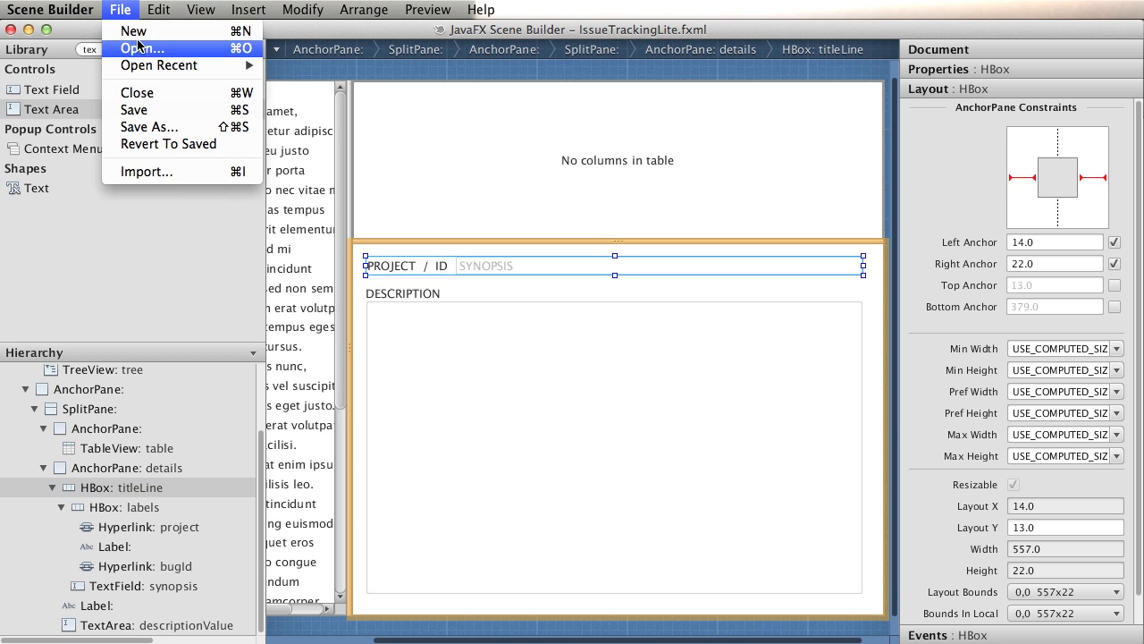
pyautogui.click(134, 109)
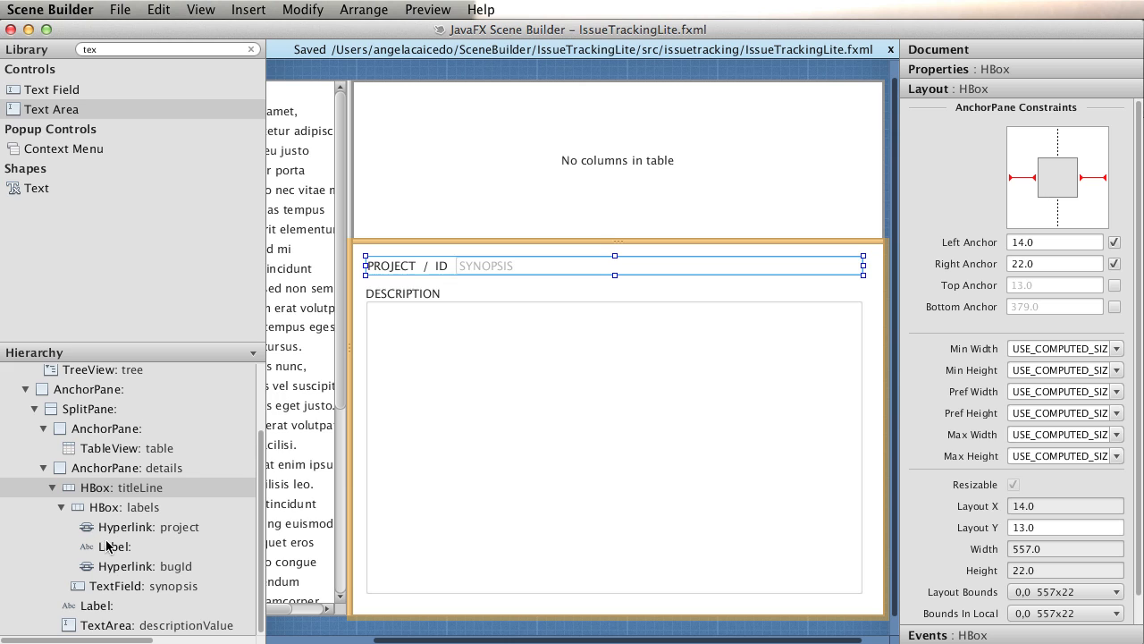
# Set the minimum width of the labels HBox to USE_PREF_SIZE
pyautogui.click(111, 510)
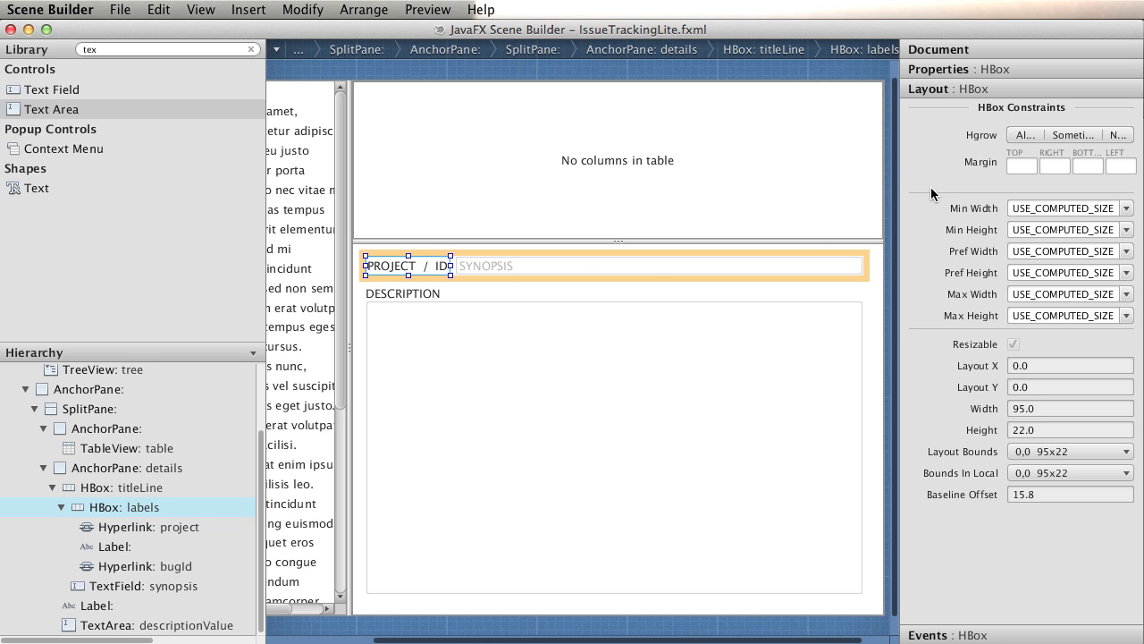
pyautogui.moveTo(898, 187); pyautogui.dragTo(848, 188)
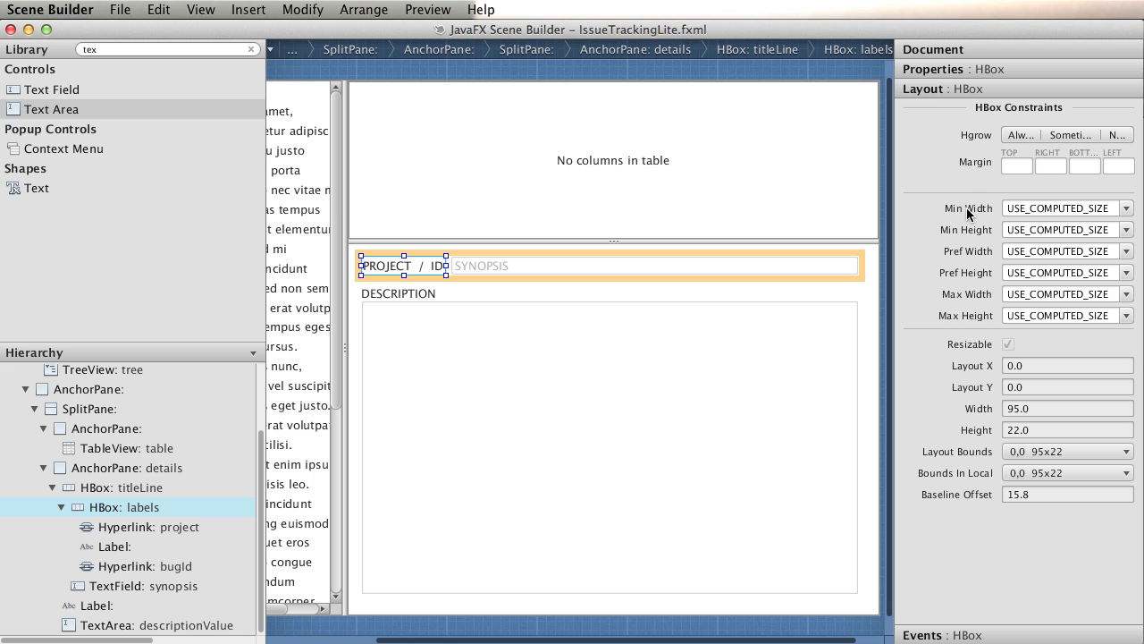
pyautogui.click(1127, 208)
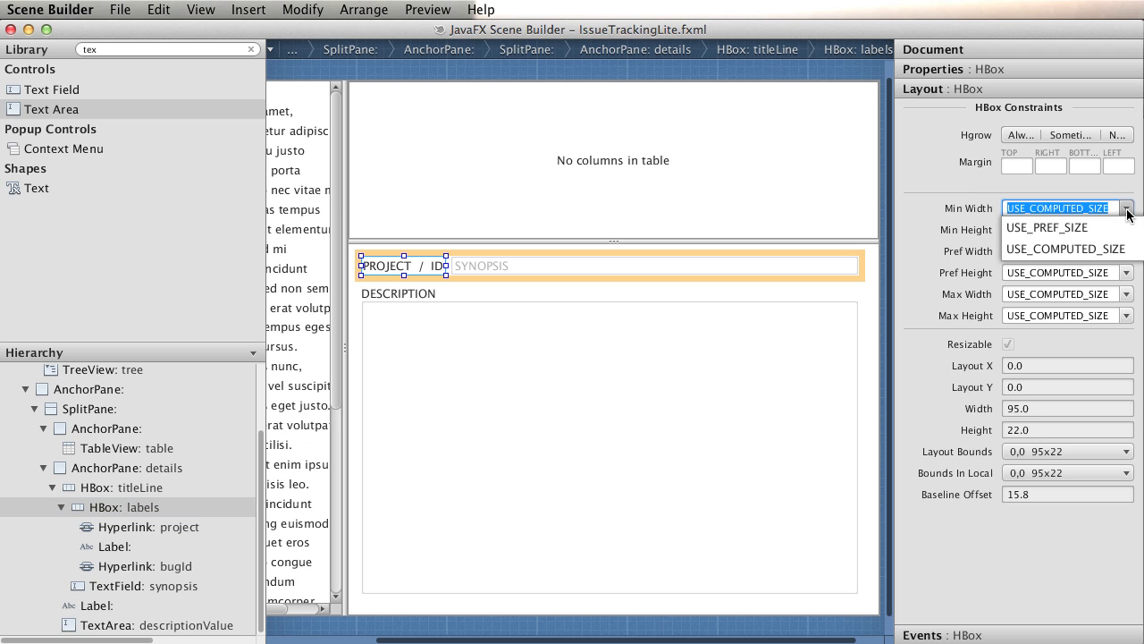
pyautogui.click(1081, 230)
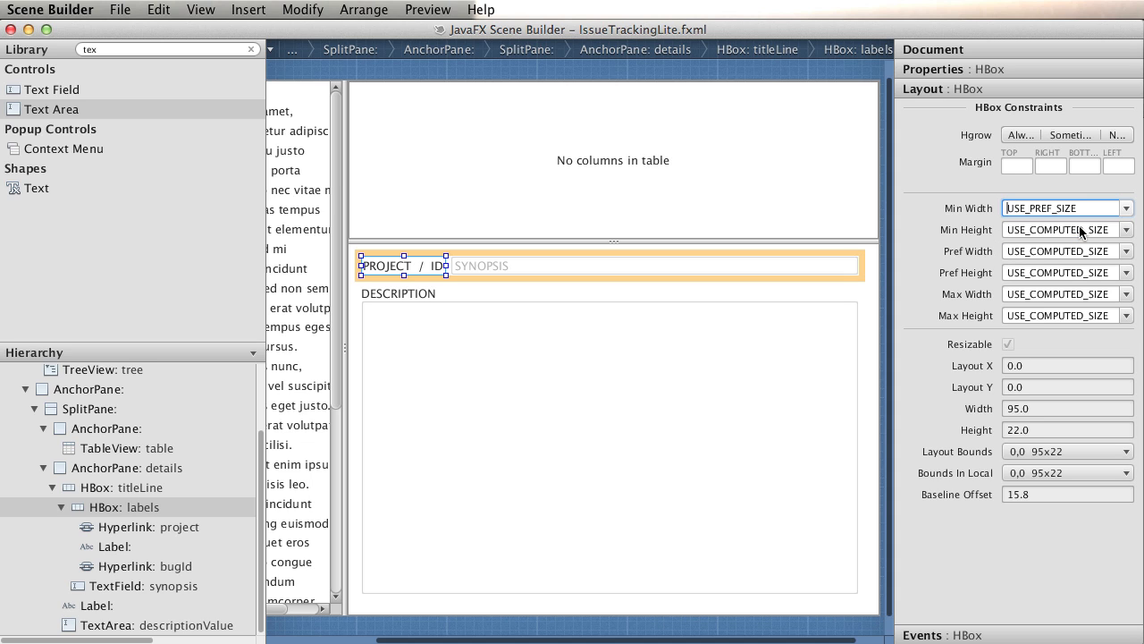
# Preview the layout and shrink the preview window to check how the title line's labels resize
pyautogui.click(431, 10)
pyautogui.click(438, 31)
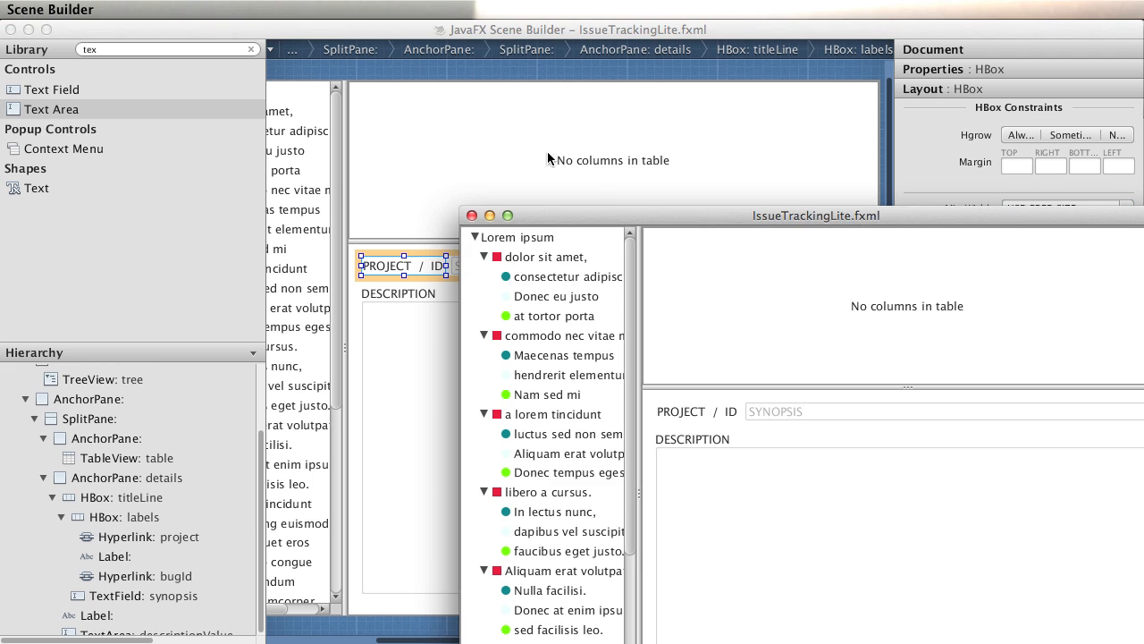
pyautogui.moveTo(611, 211); pyautogui.dragTo(356, 37)
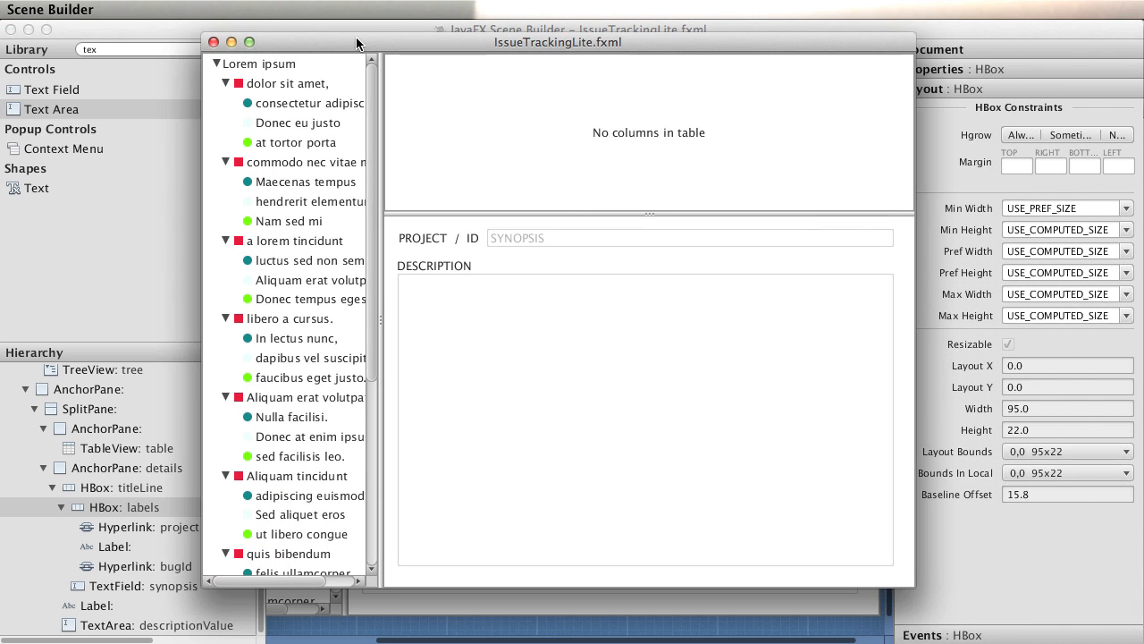
pyautogui.moveTo(906, 581); pyautogui.dragTo(853, 527)
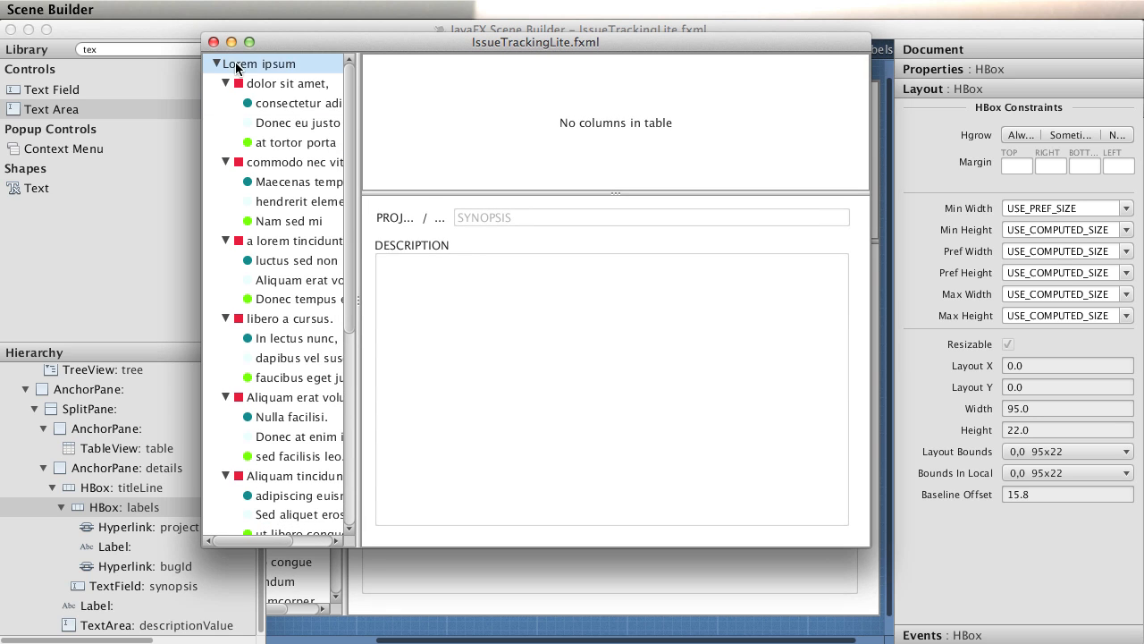
pyautogui.click(213, 42)
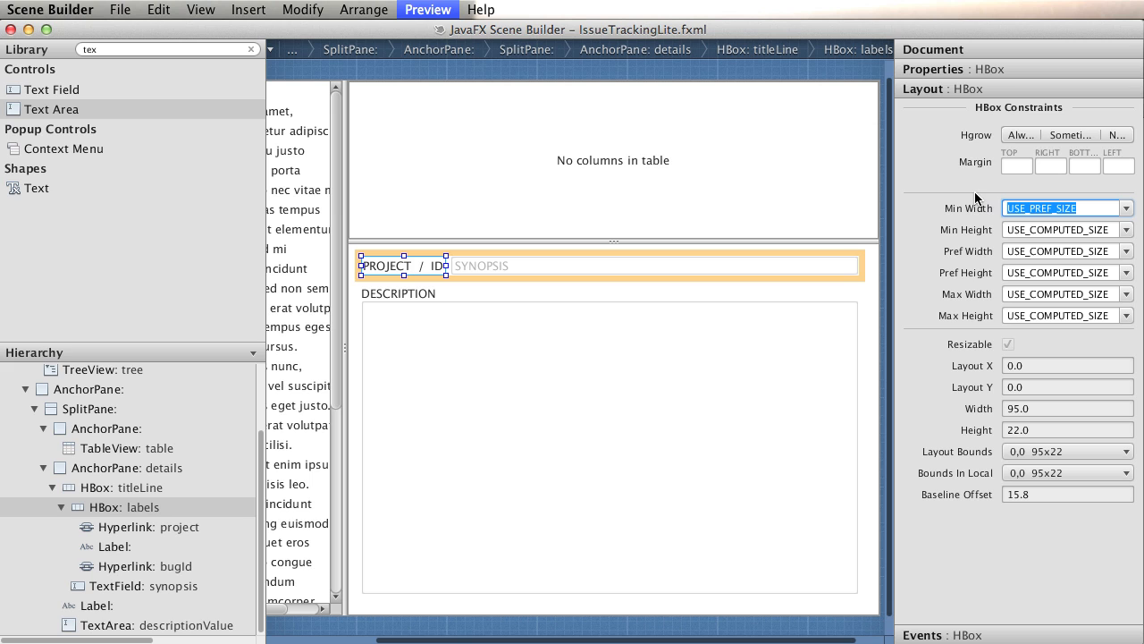
# Commit the USE_PREF_SIZE minimum width of the labels HBox and recheck the title line in a shrunken preview window
pyautogui.click(1007, 229)
pyautogui.click(973, 210)
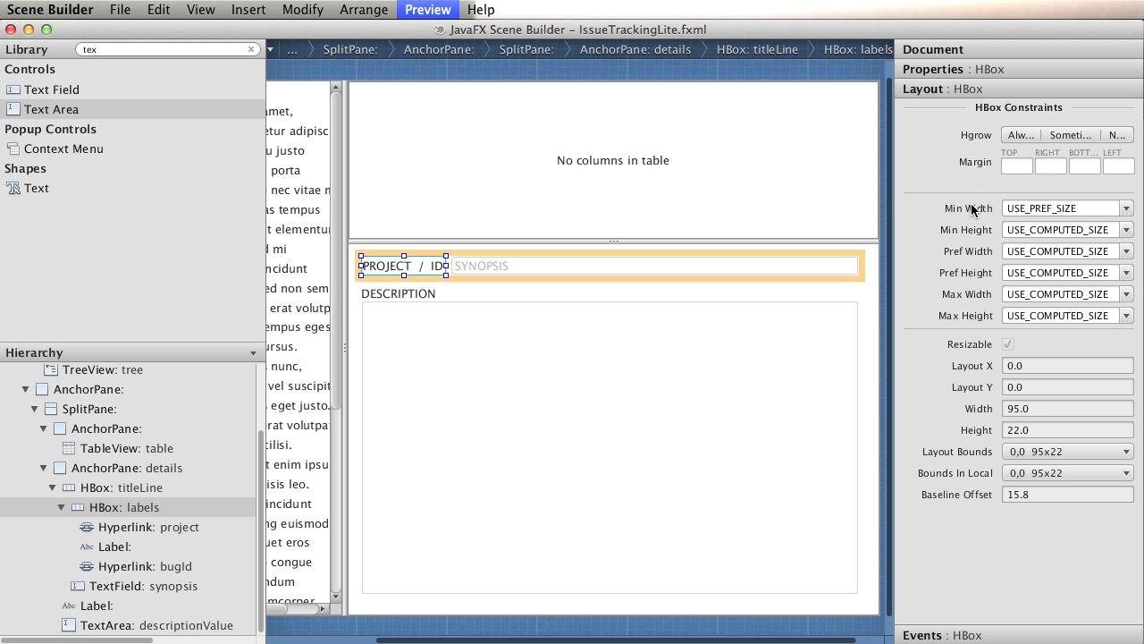
pyautogui.click(438, 11)
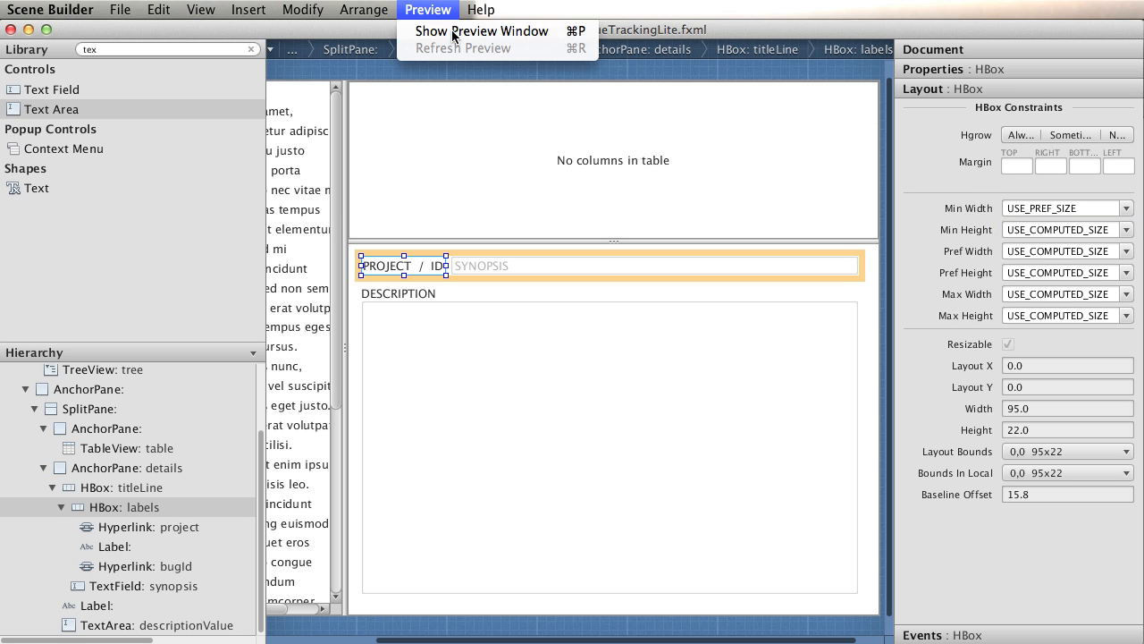
pyautogui.click(451, 29)
pyautogui.moveTo(643, 215); pyautogui.dragTo(387, 73)
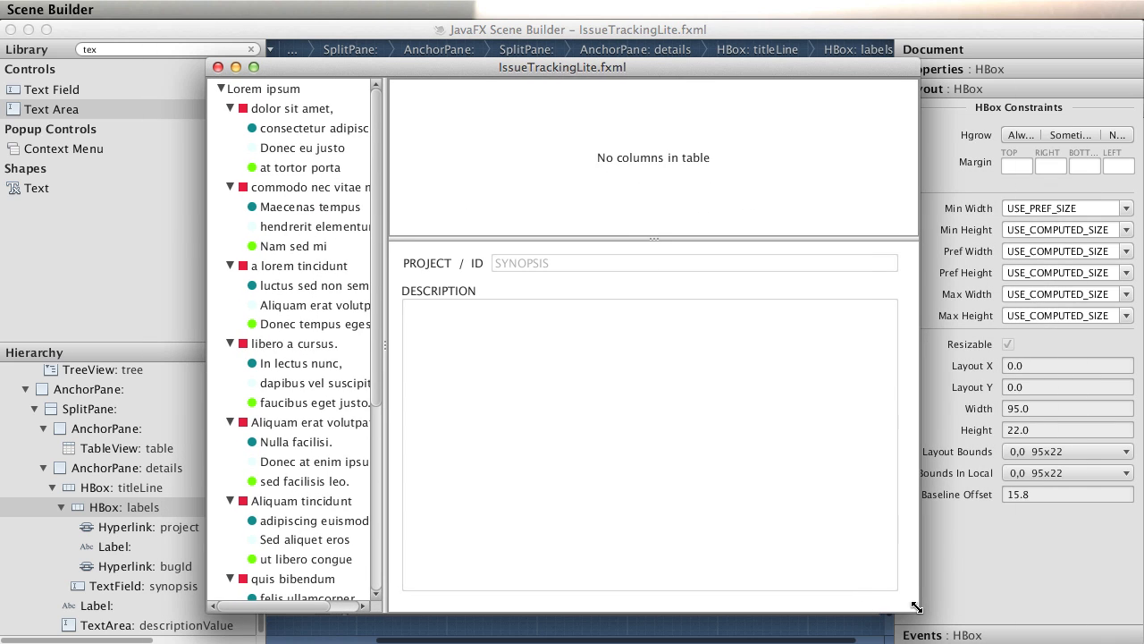
pyautogui.moveTo(917, 611); pyautogui.dragTo(890, 563)
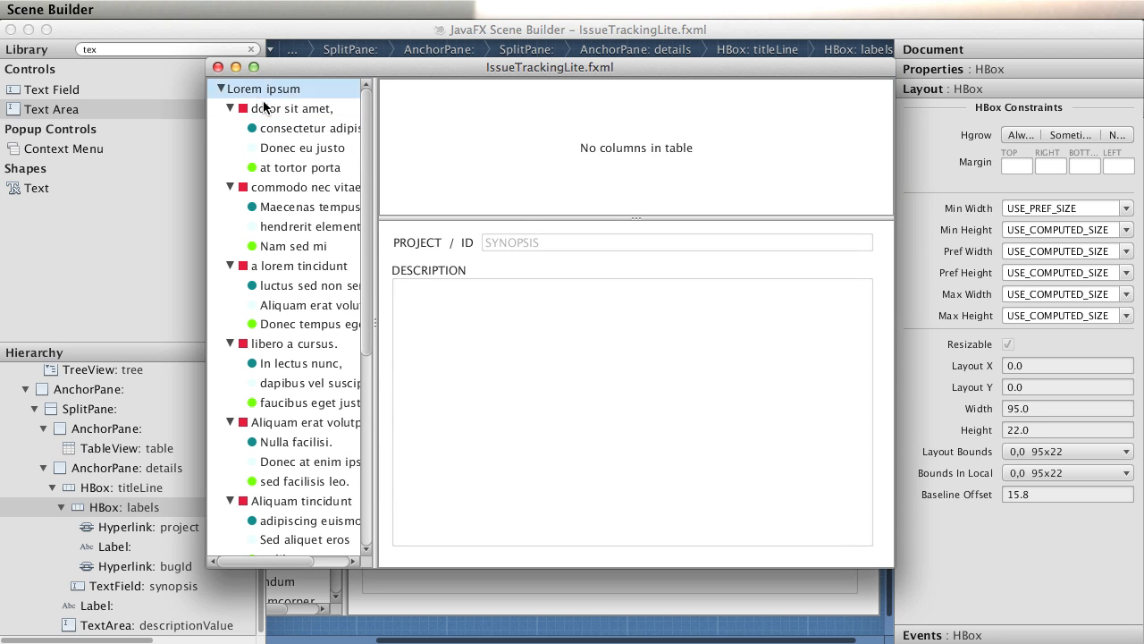
pyautogui.click(218, 68)
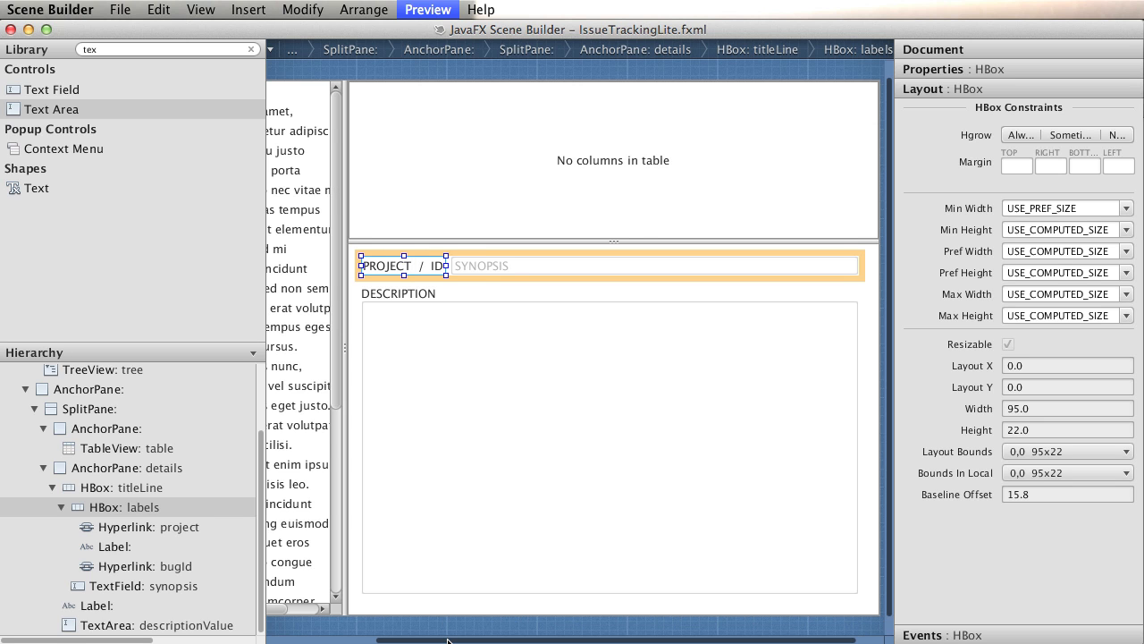
# Lower the outer SplitPane's upper edge to leave an empty strip about 96 px high above it in the root AnchorPane
pyautogui.moveTo(447, 640); pyautogui.dragTo(339, 639)
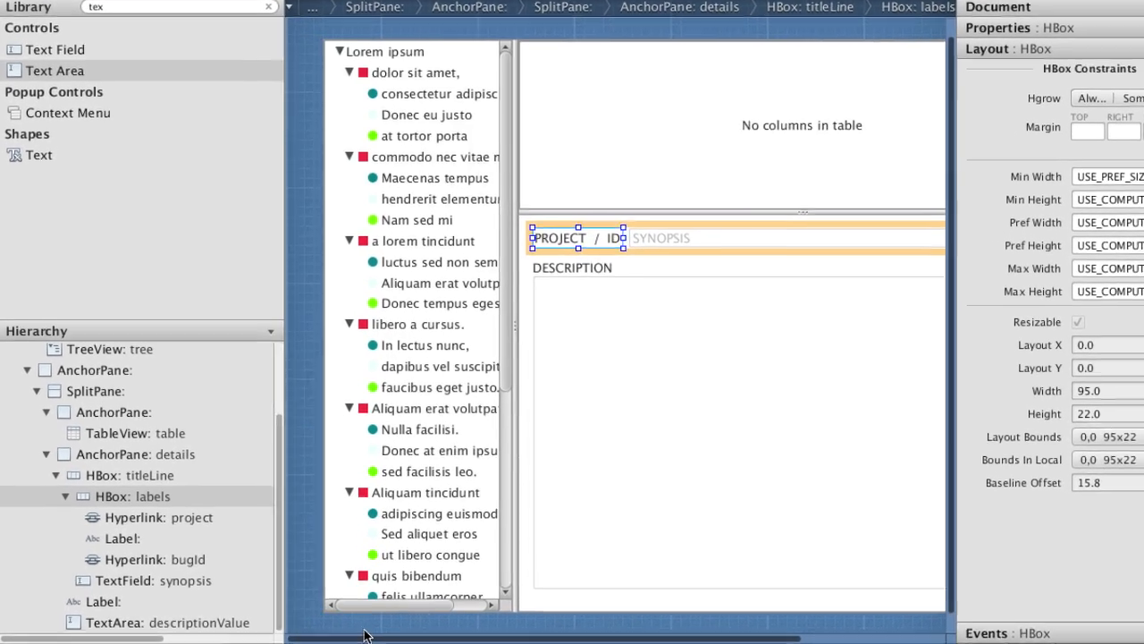
pyautogui.moveTo(275, 449); pyautogui.dragTo(276, 381)
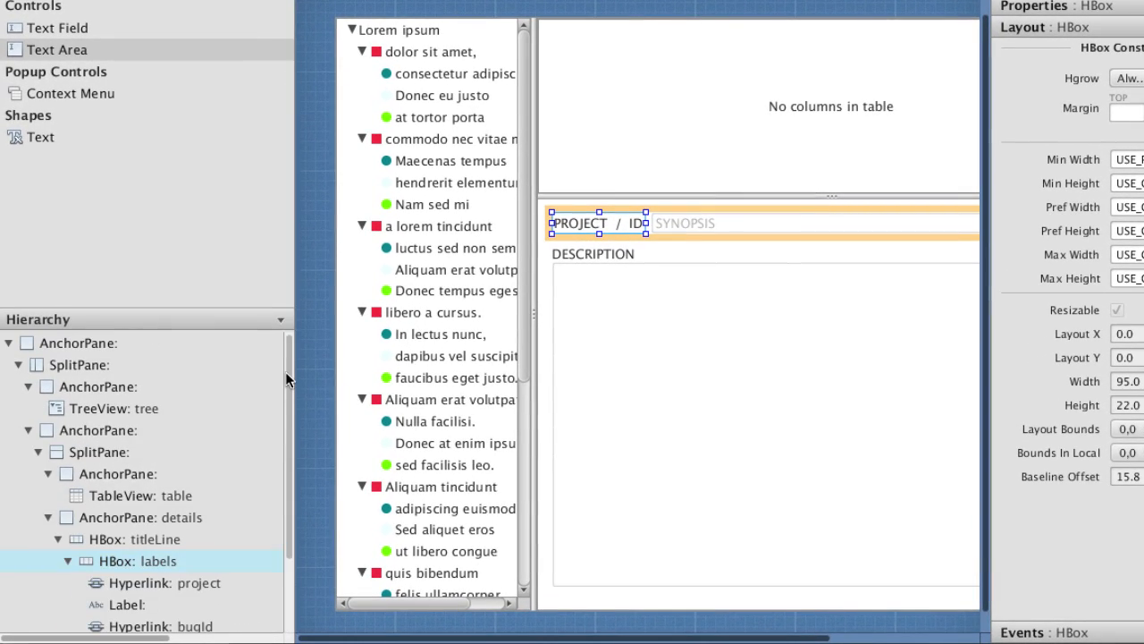
pyautogui.click(71, 372)
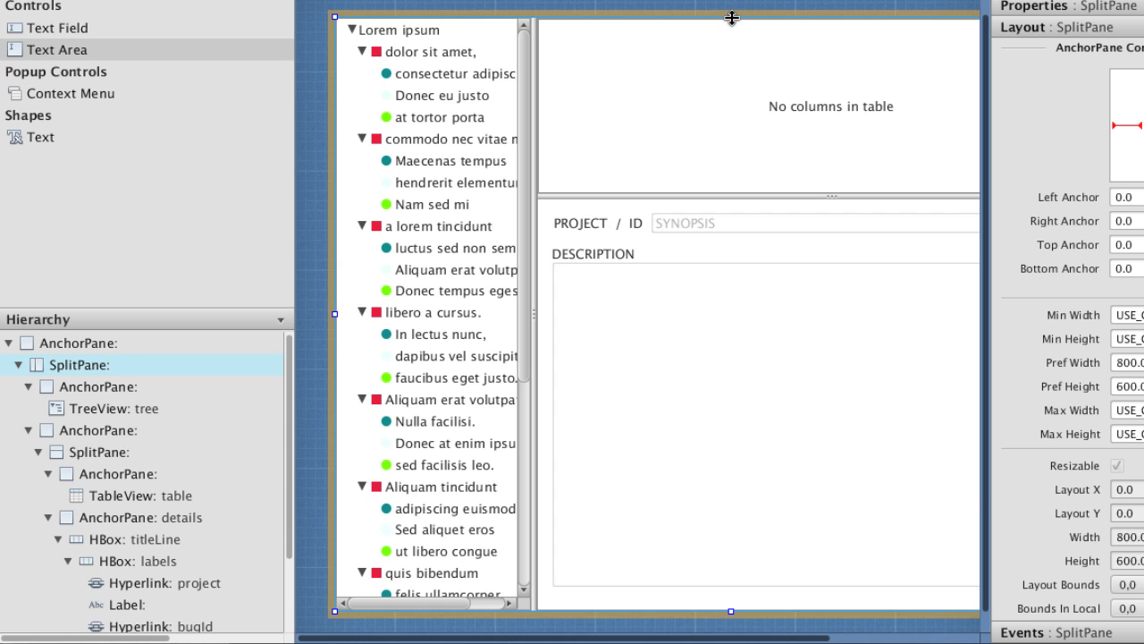
pyautogui.moveTo(731, 17); pyautogui.dragTo(736, 111)
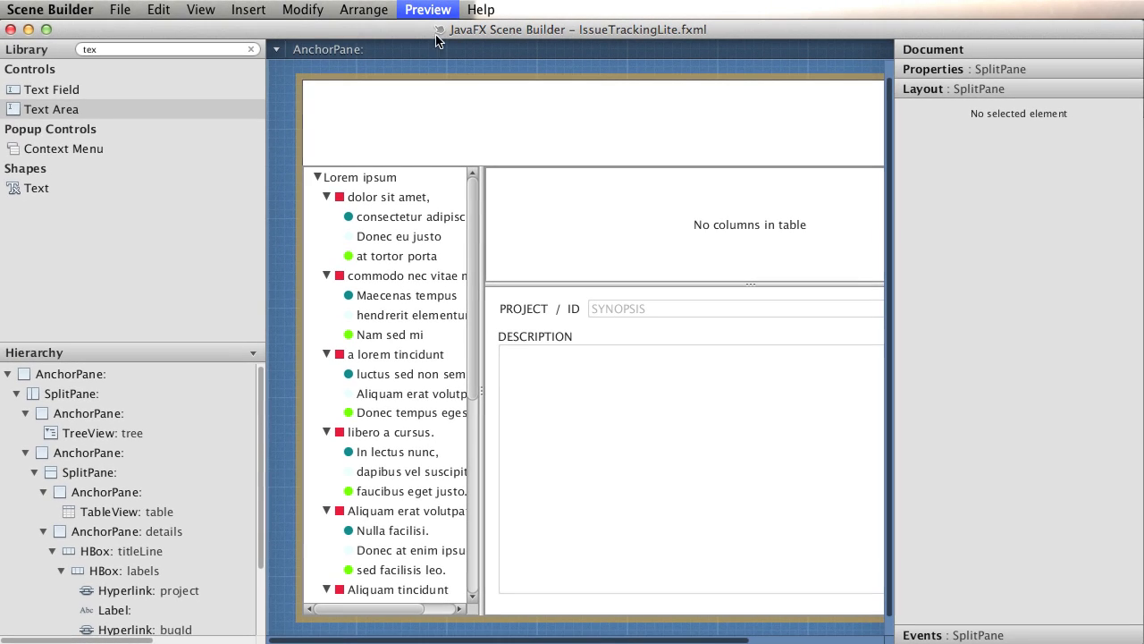
# Import IssueTrackingLite.png and place the logo at the left of the empty header strip, at about X 22, Y 32
pyautogui.click(122, 5)
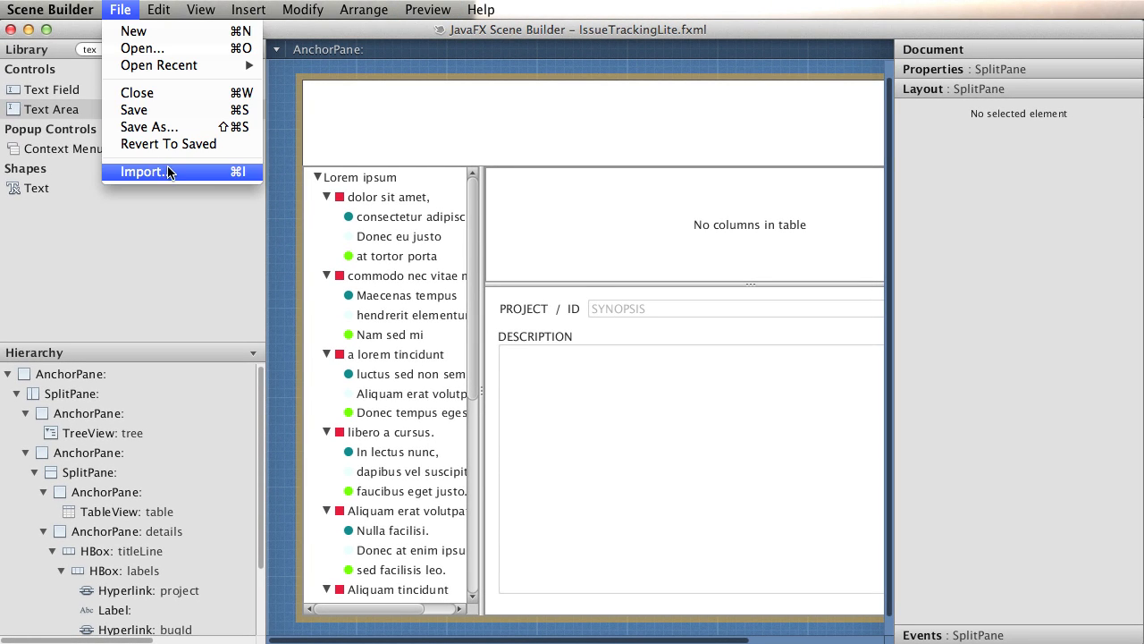
pyautogui.click(170, 173)
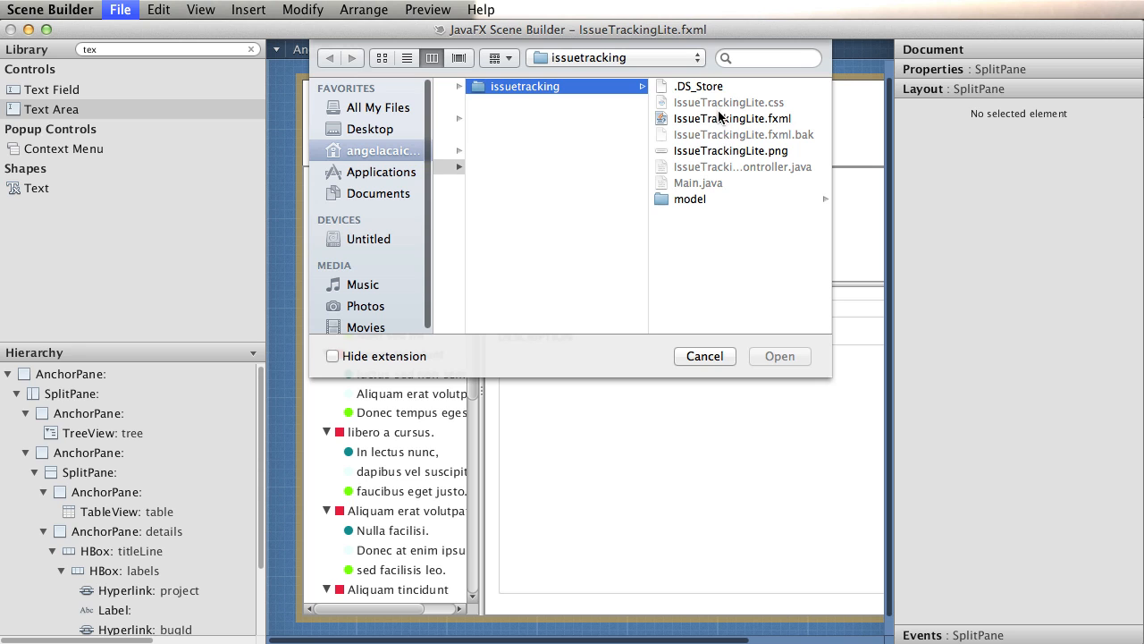
pyautogui.click(720, 151)
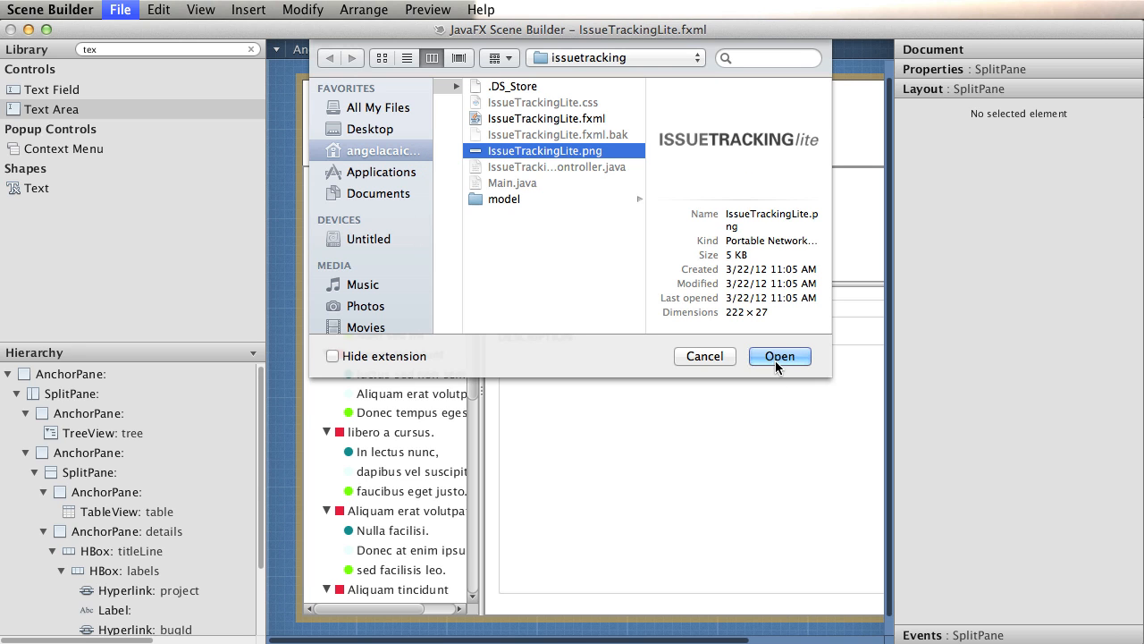
pyautogui.click(776, 357)
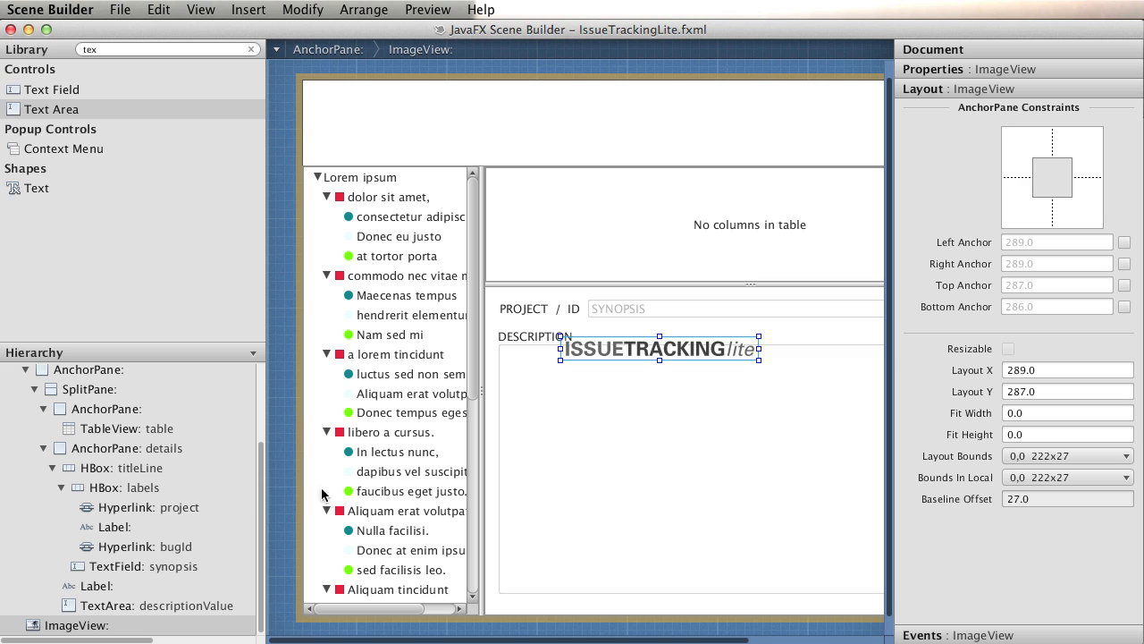
pyautogui.moveTo(624, 353); pyautogui.dragTo(391, 124)
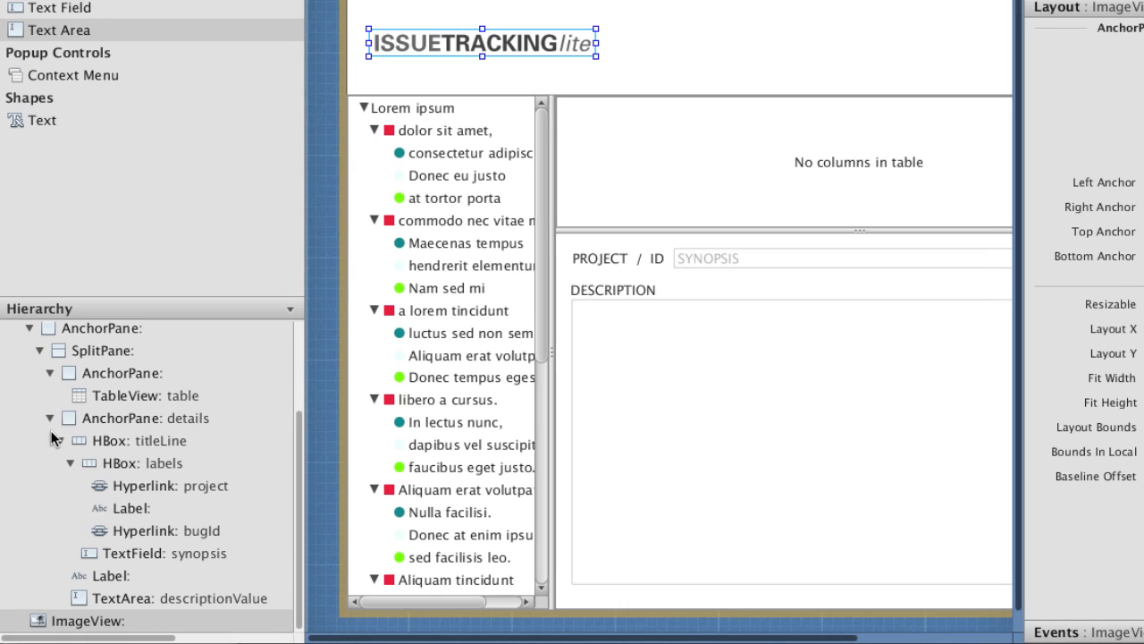
# Collapse the outer SplitPane and its nested AnchorPanes in the hierarchy, and select the logo ImageView
pyautogui.click(52, 420)
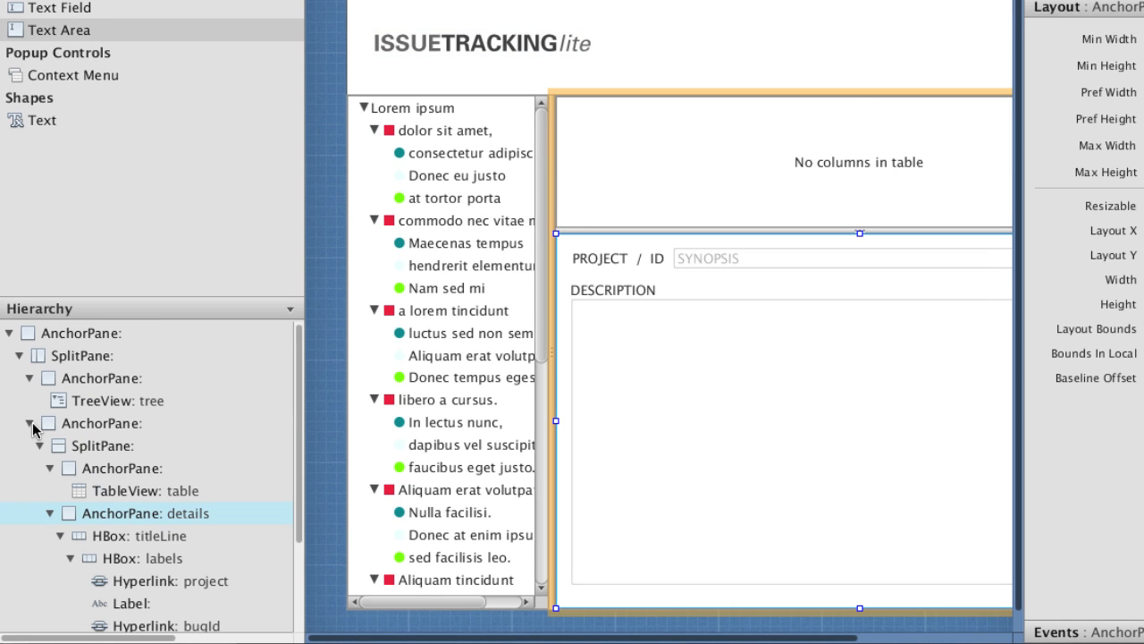
pyautogui.click(31, 423)
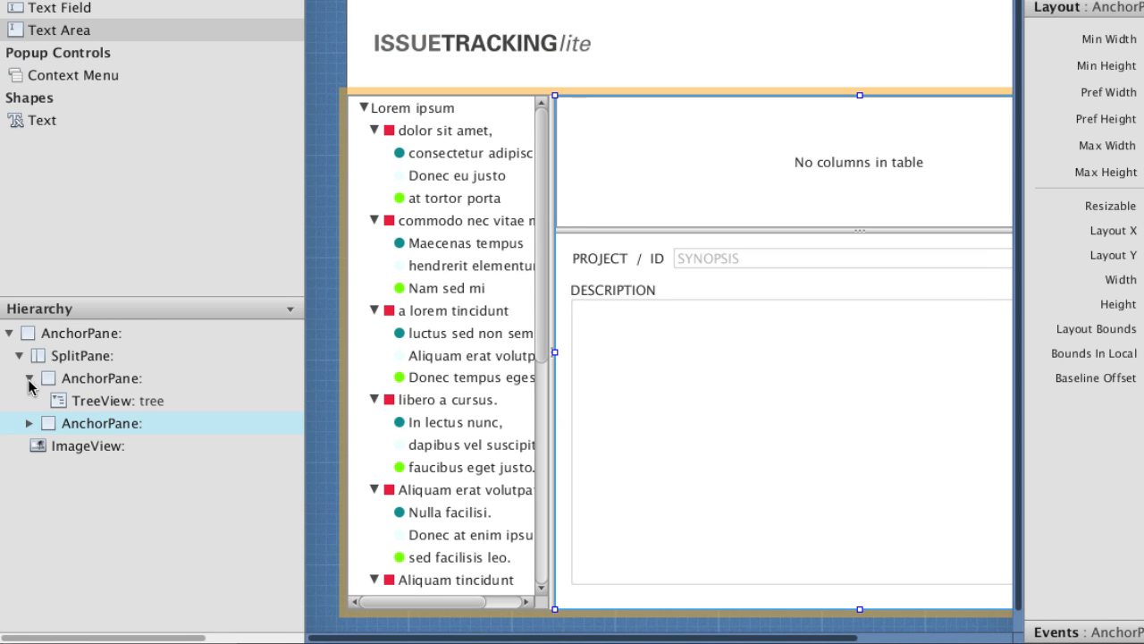
pyautogui.click(30, 383)
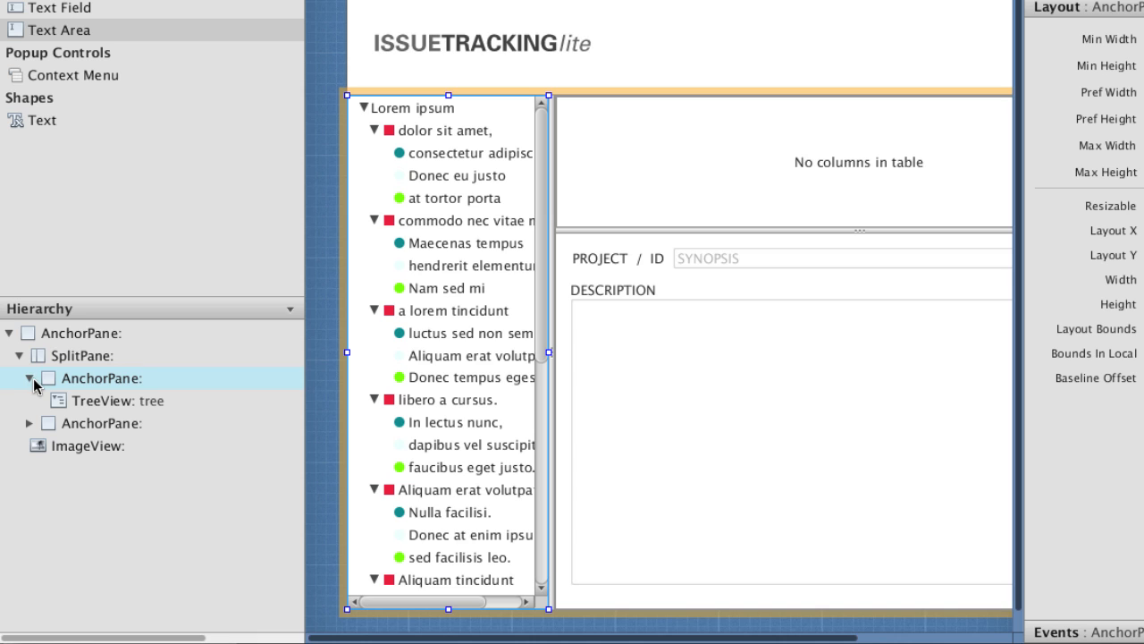
pyautogui.click(29, 379)
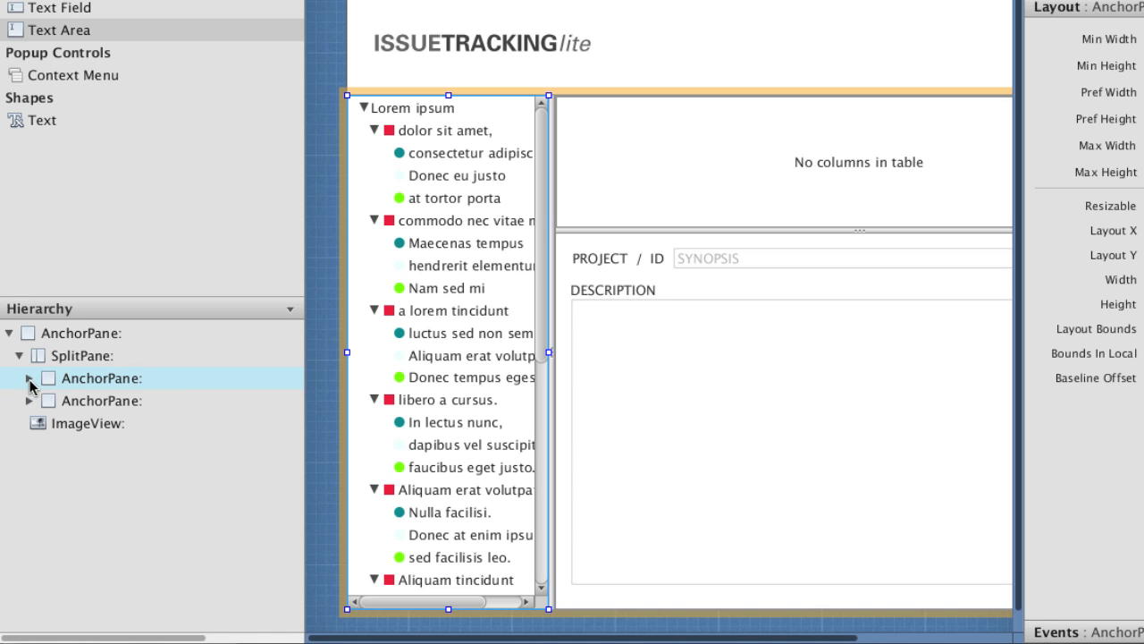
pyautogui.click(18, 359)
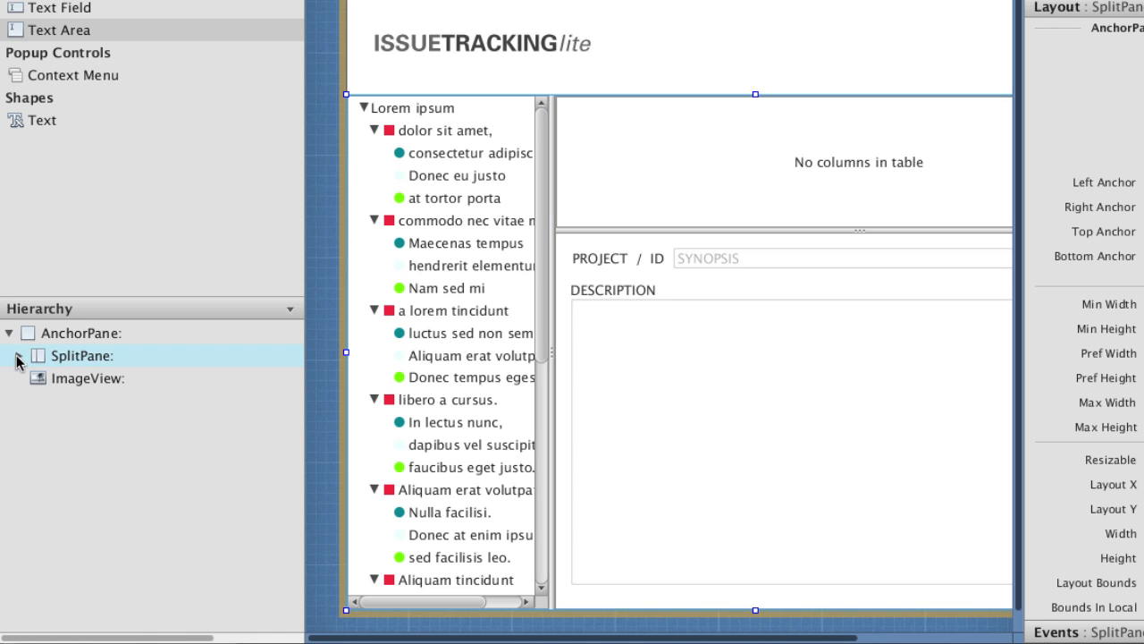
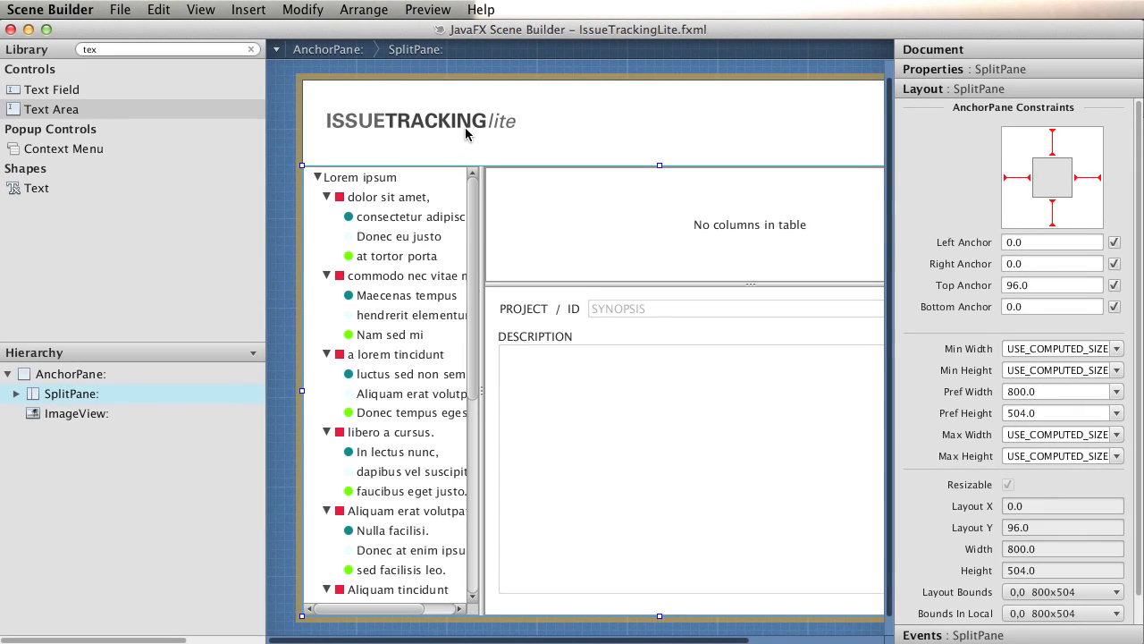
pyautogui.click(462, 120)
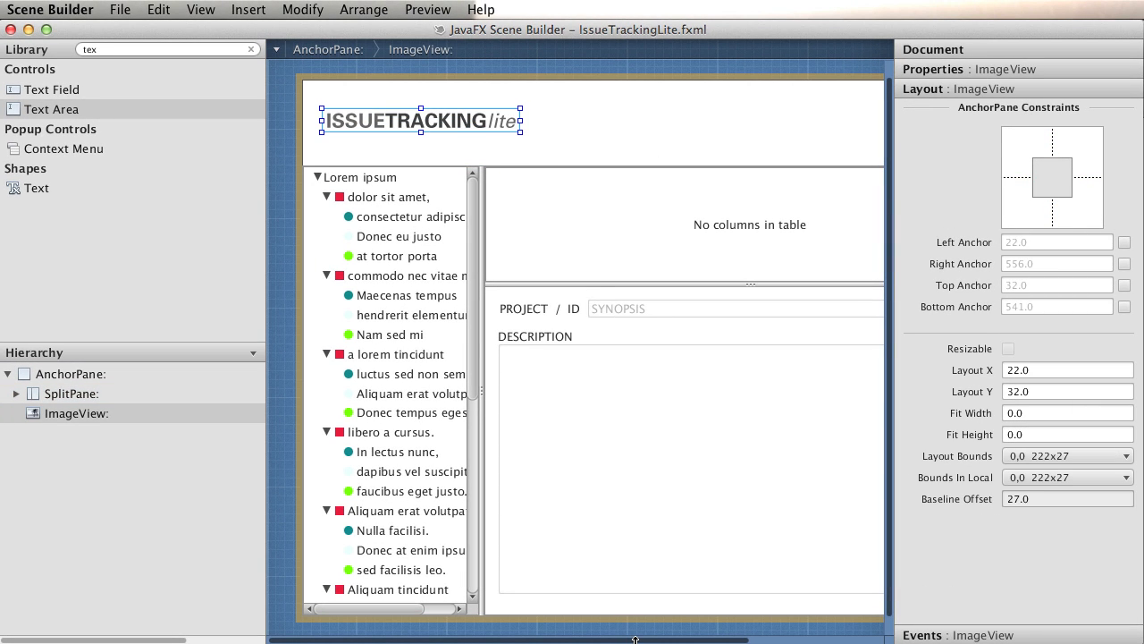
# Find the Button control in the library and place three buttons in a row at the right end of the header strip
pyautogui.hscroll(5, 635, 635)
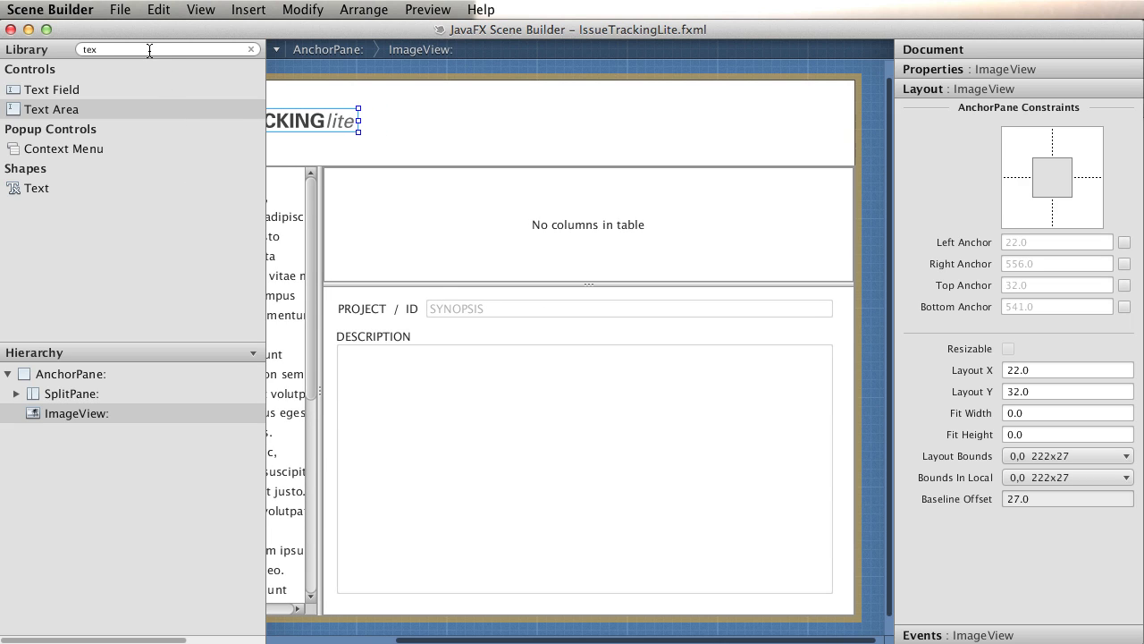
pyautogui.press('BackSpace')
pyautogui.press('BackSpace')
pyautogui.press('BackSpace')
pyautogui.write('bu')
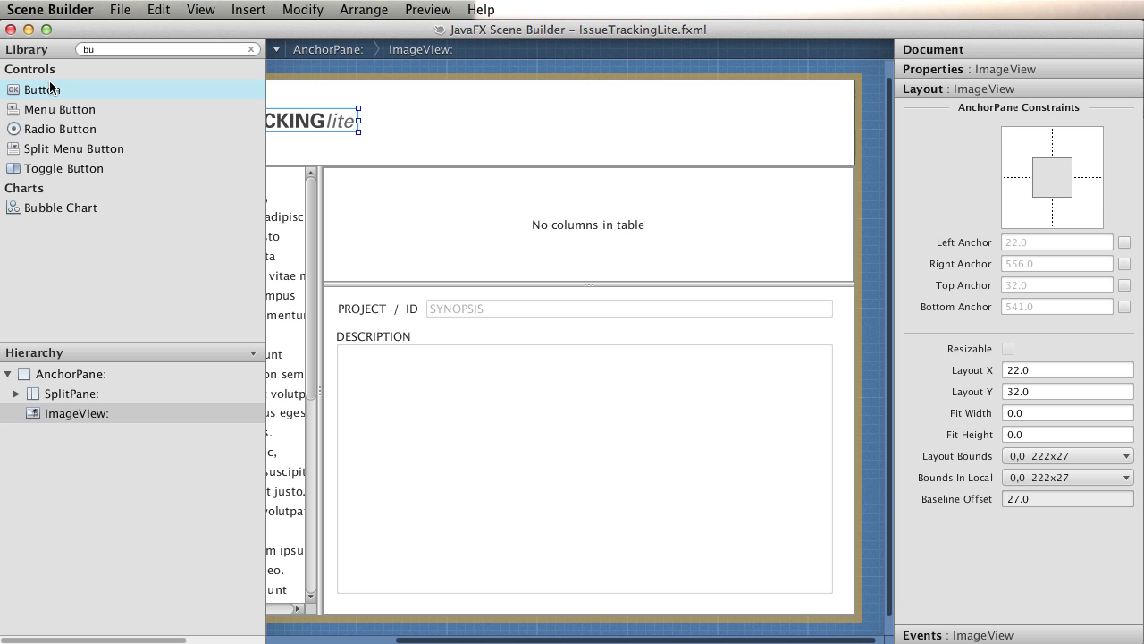
pyautogui.moveTo(50, 89); pyautogui.dragTo(801, 118)
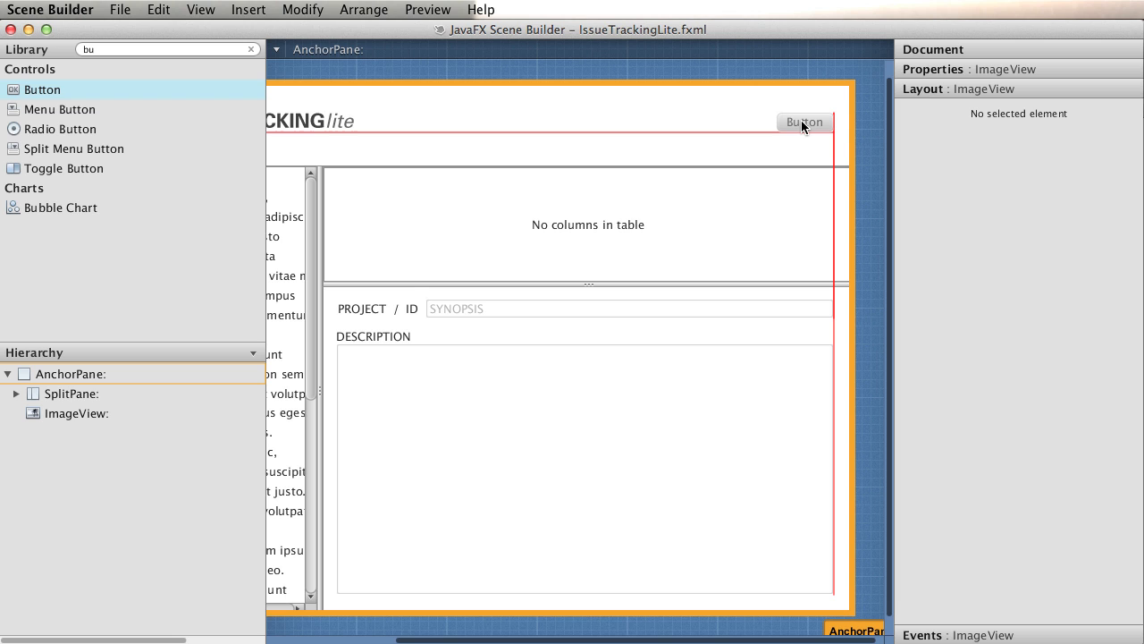
pyautogui.moveTo(801, 120); pyautogui.dragTo(801, 118)
pyautogui.moveTo(36, 90); pyautogui.dragTo(736, 119)
pyautogui.moveTo(50, 93); pyautogui.dragTo(669, 120)
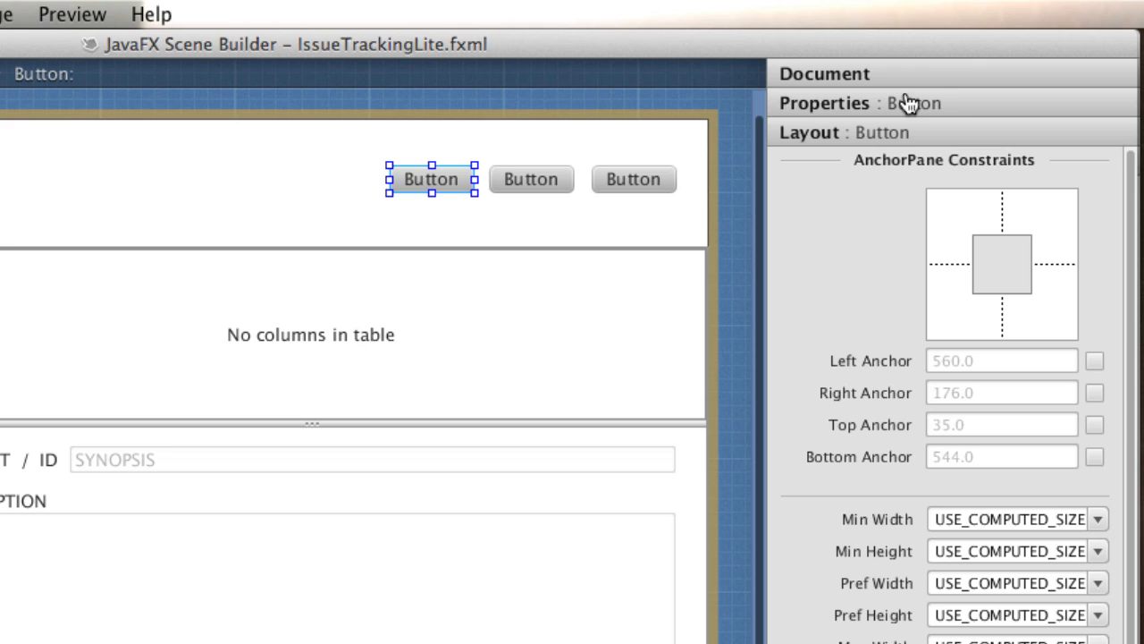
# Set the leftmost header button's text to New and its fx:id to newIssue
pyautogui.click(970, 107)
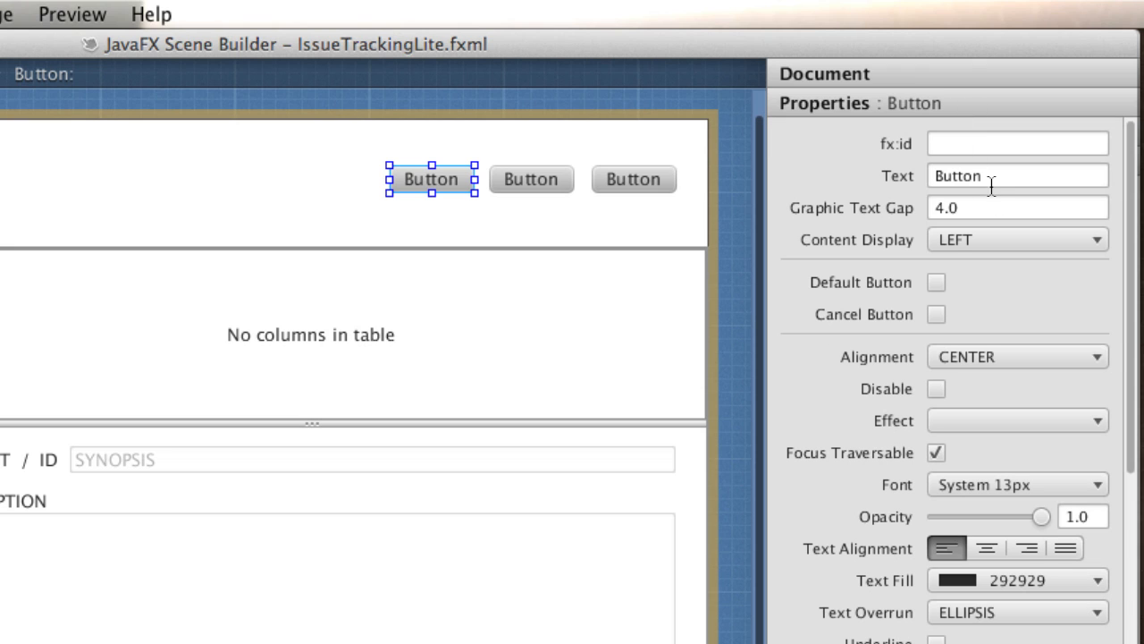
pyautogui.moveTo(999, 178); pyautogui.dragTo(918, 179)
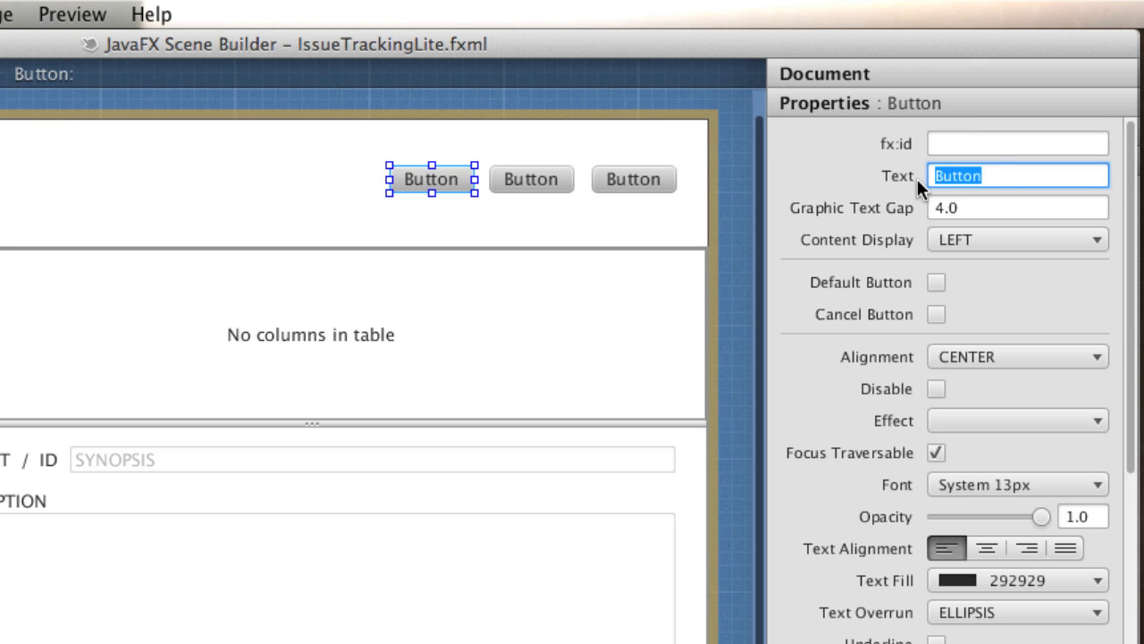
pyautogui.write('Nw')
pyautogui.press('BackSpace')
pyautogui.write('ew')
pyautogui.click(982, 143)
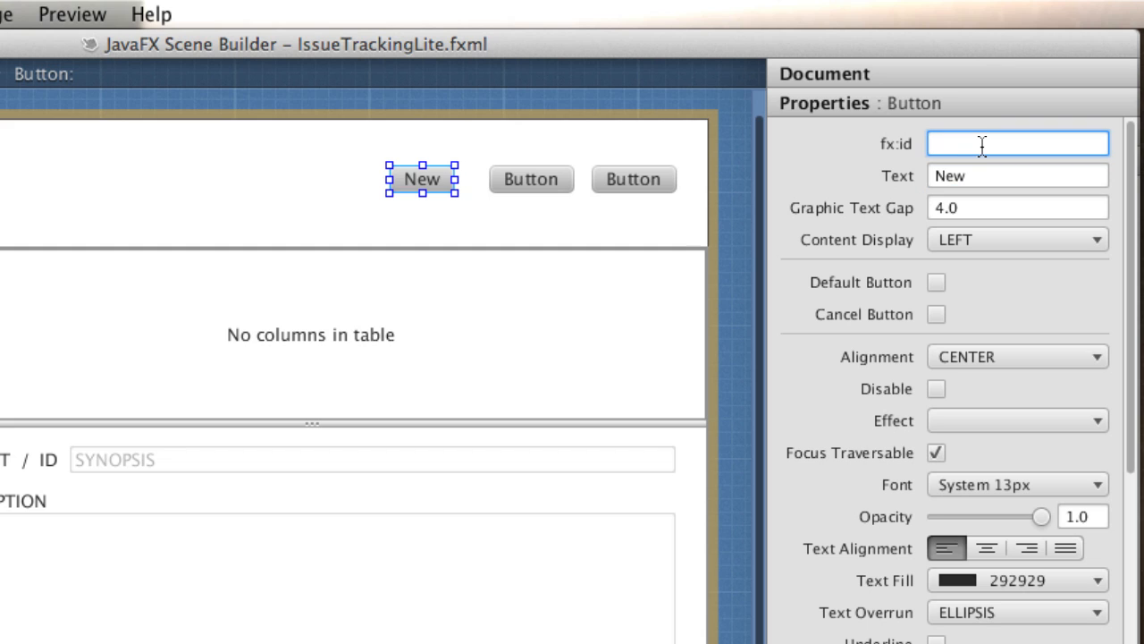
pyautogui.write('newI')
pyautogui.press('BackSpace')
pyautogui.write('Issue')
pyautogui.press('Return')
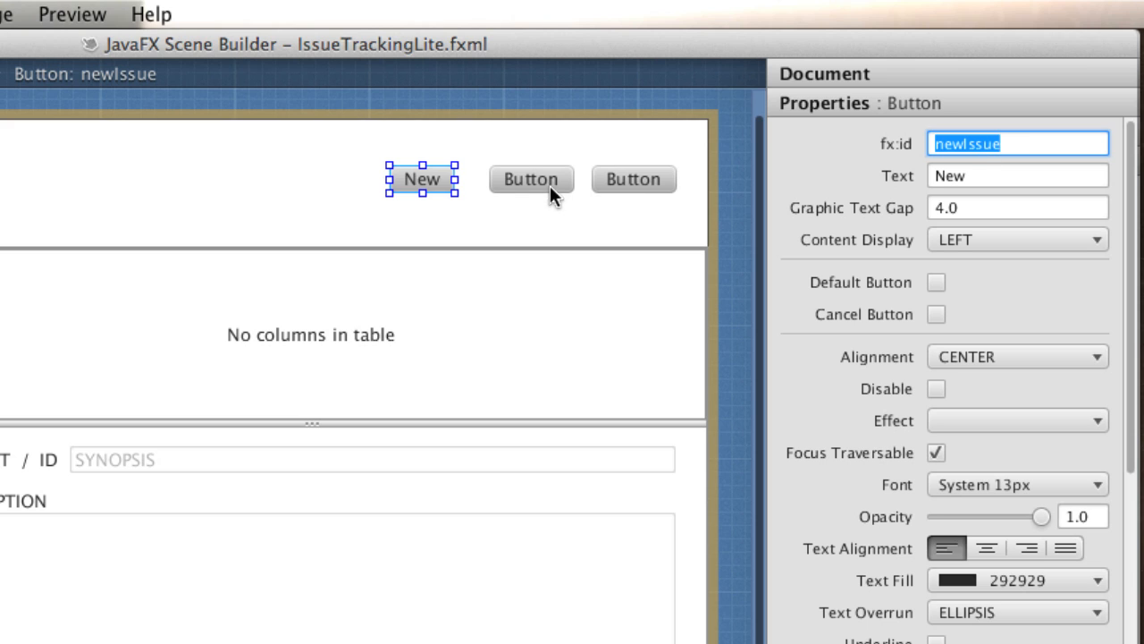
# Set the middle header button's text to Save and its fx:id to saveIssue
pyautogui.click(549, 185)
pyautogui.doubleClick(974, 178)
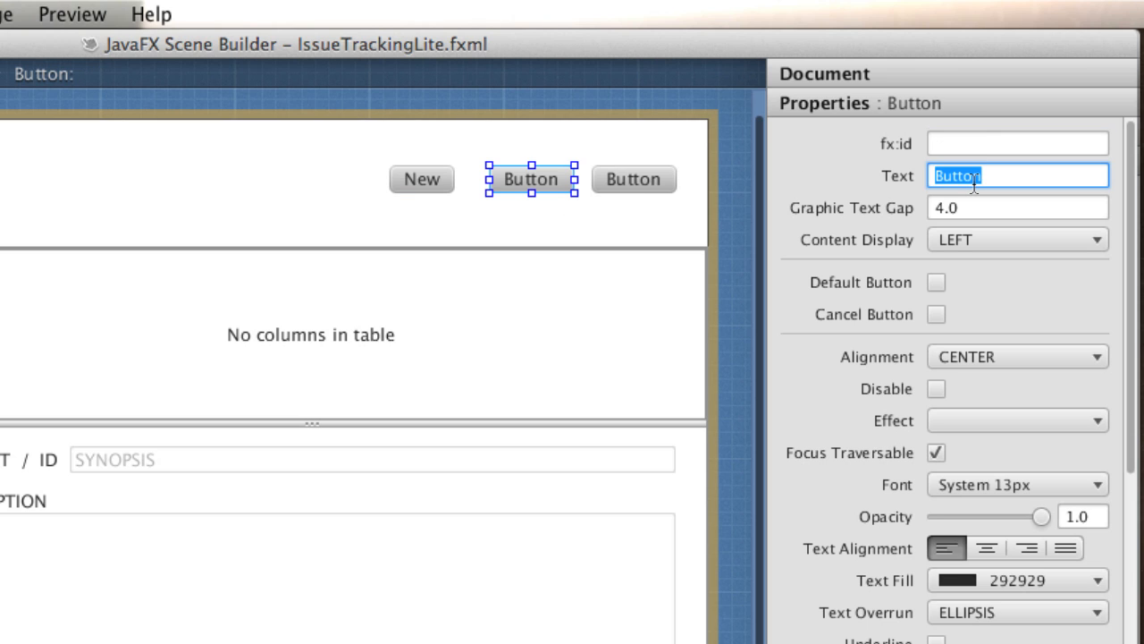
pyautogui.write('Save')
pyautogui.click(980, 152)
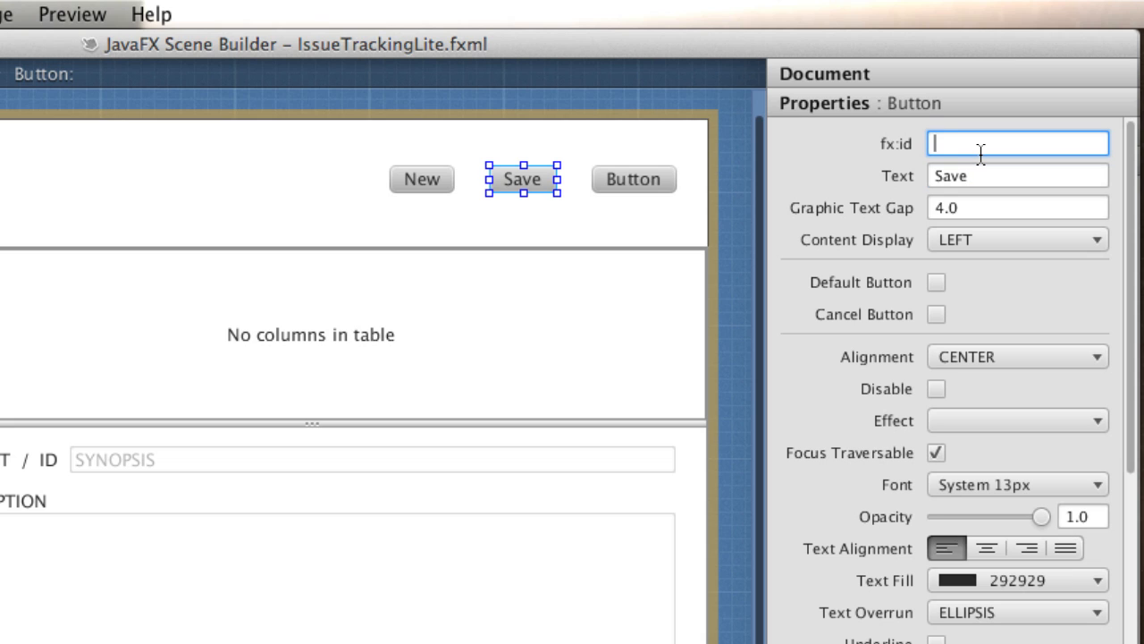
pyautogui.write('saveIssue')
pyautogui.press('Return')
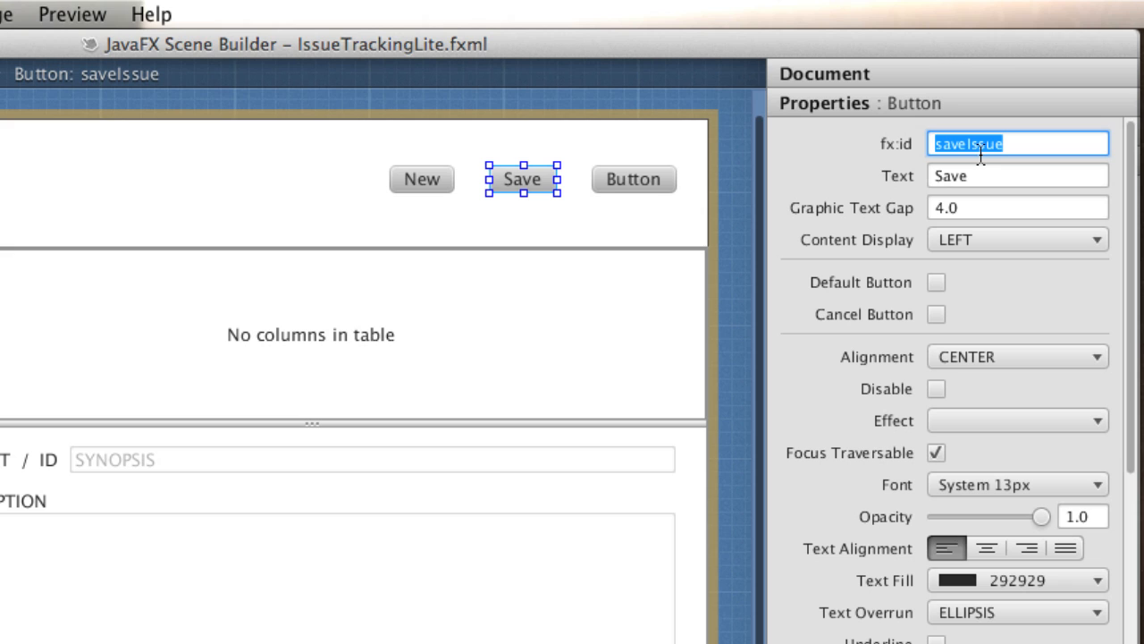
# Set the rightmost header button's text to Delete and its fx:id to deleteIssue
pyautogui.click(602, 173)
pyautogui.doubleClick(976, 176)
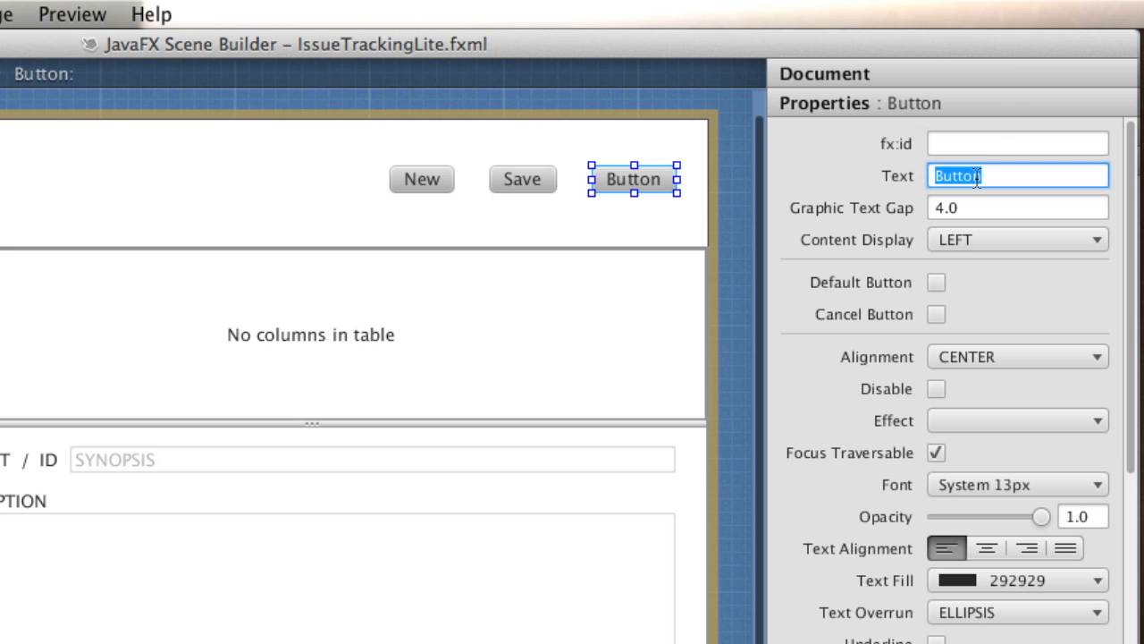
pyautogui.write('Delete')
pyautogui.click(970, 139)
pyautogui.write('deleteIssu')
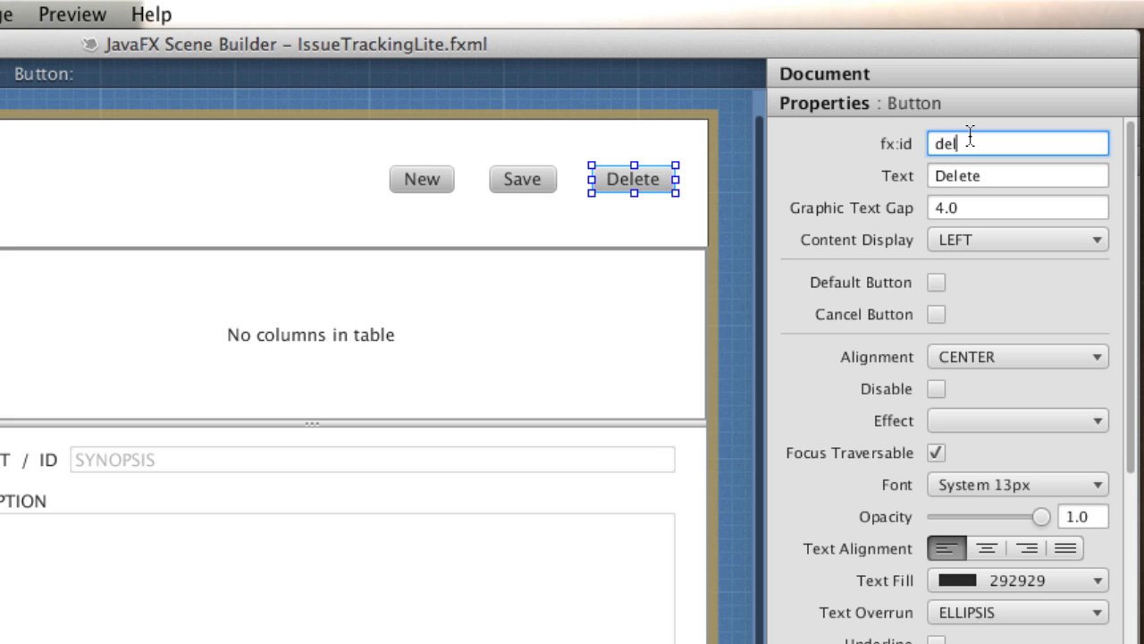
pyautogui.write('e')
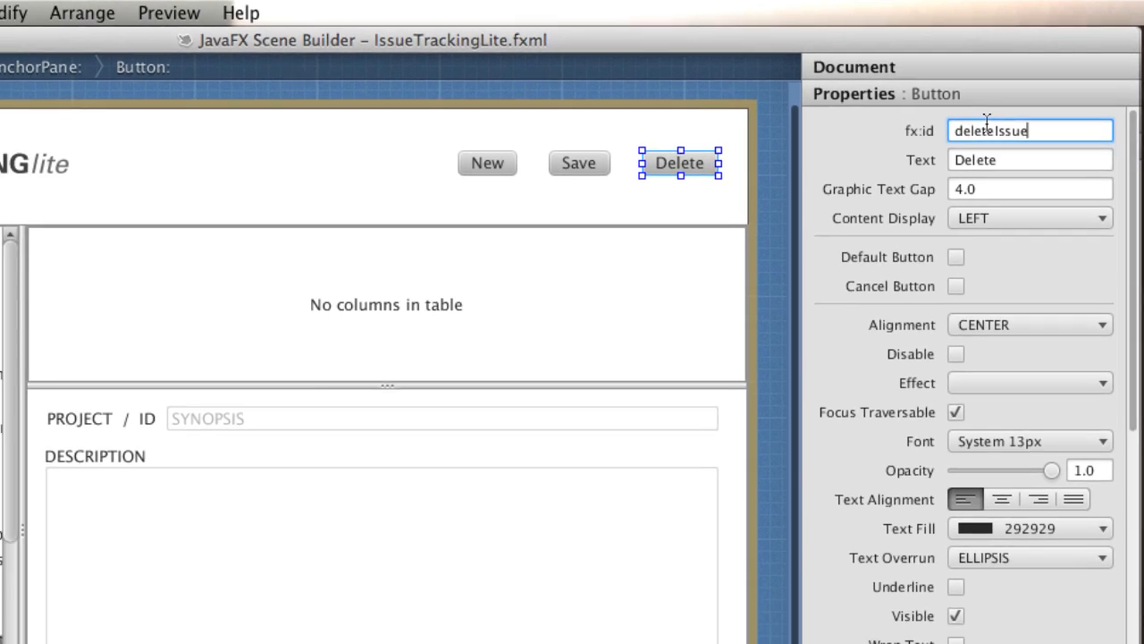
pyautogui.press('Return')
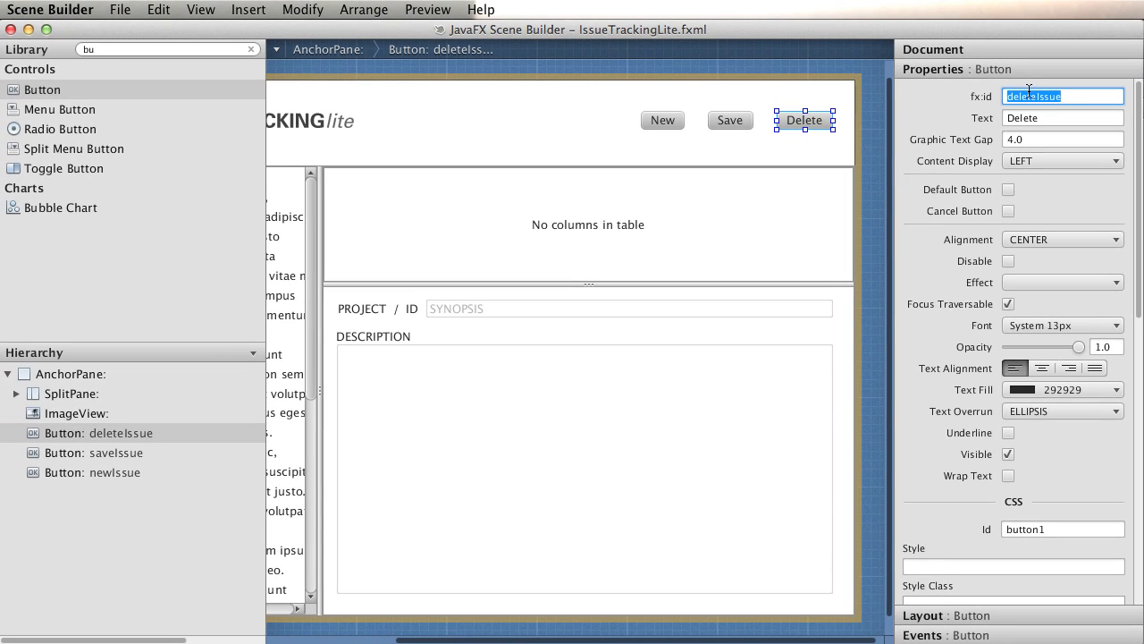
# Wrap the New, Save and Delete buttons together in an HBox and set its spacing to 15
pyautogui.click(840, 140)
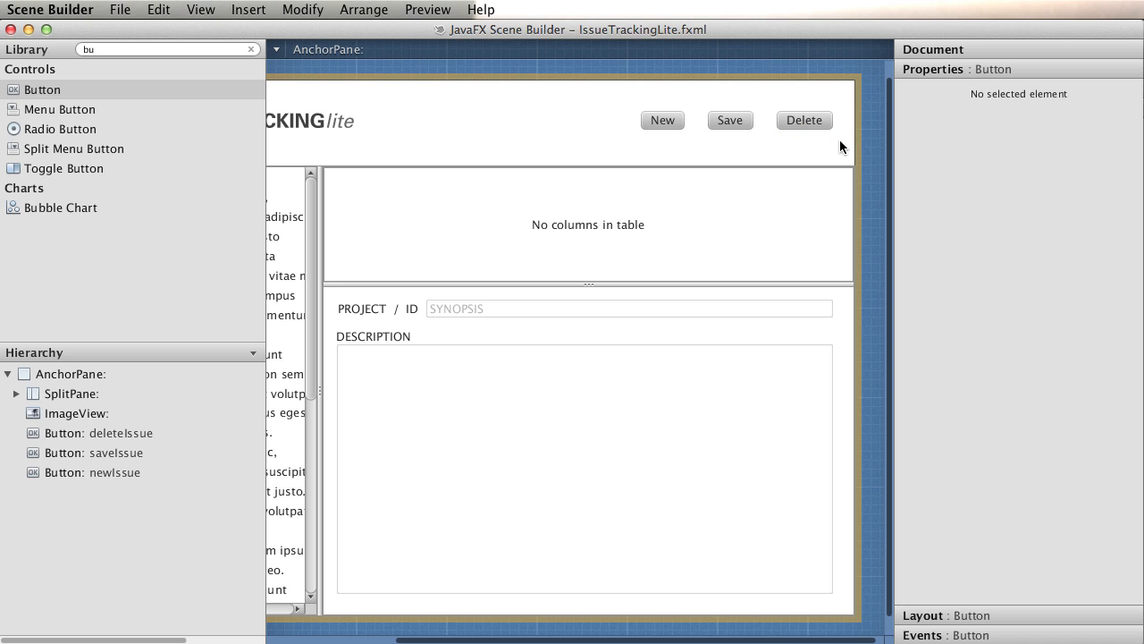
pyautogui.moveTo(840, 137); pyautogui.dragTo(600, 98)
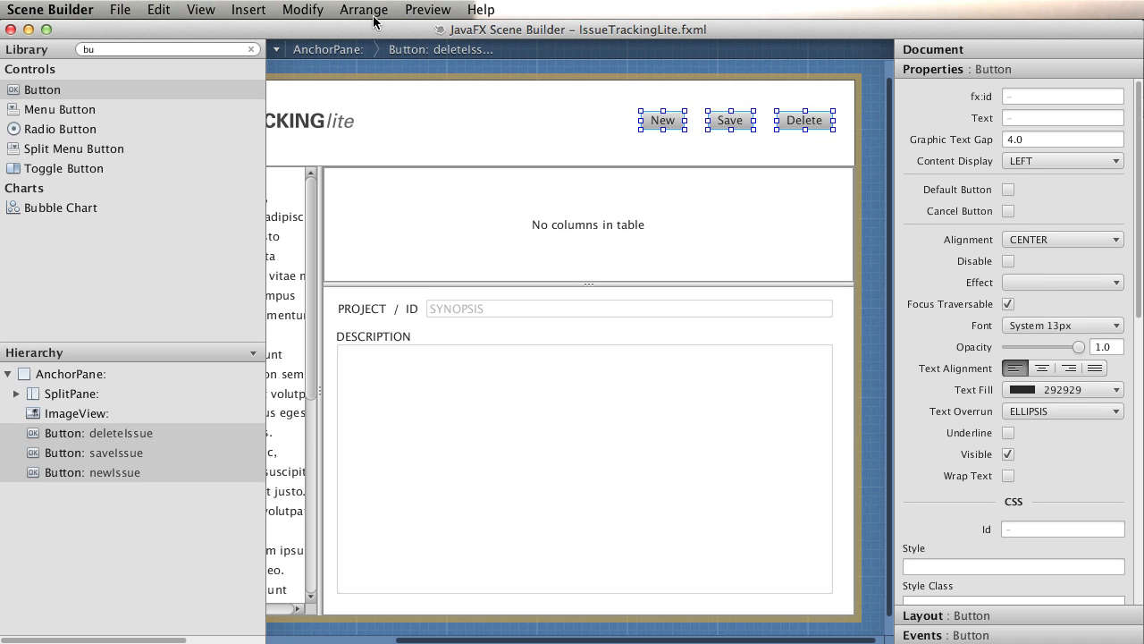
pyautogui.click(364, 9)
pyautogui.moveTo(416, 108)
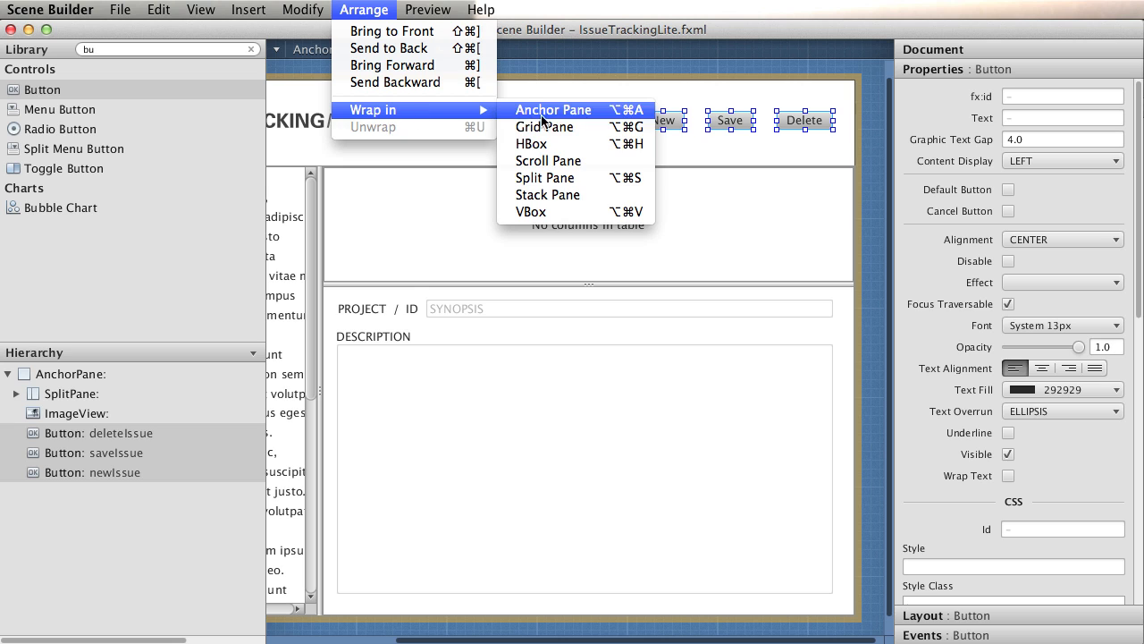
pyautogui.click(551, 144)
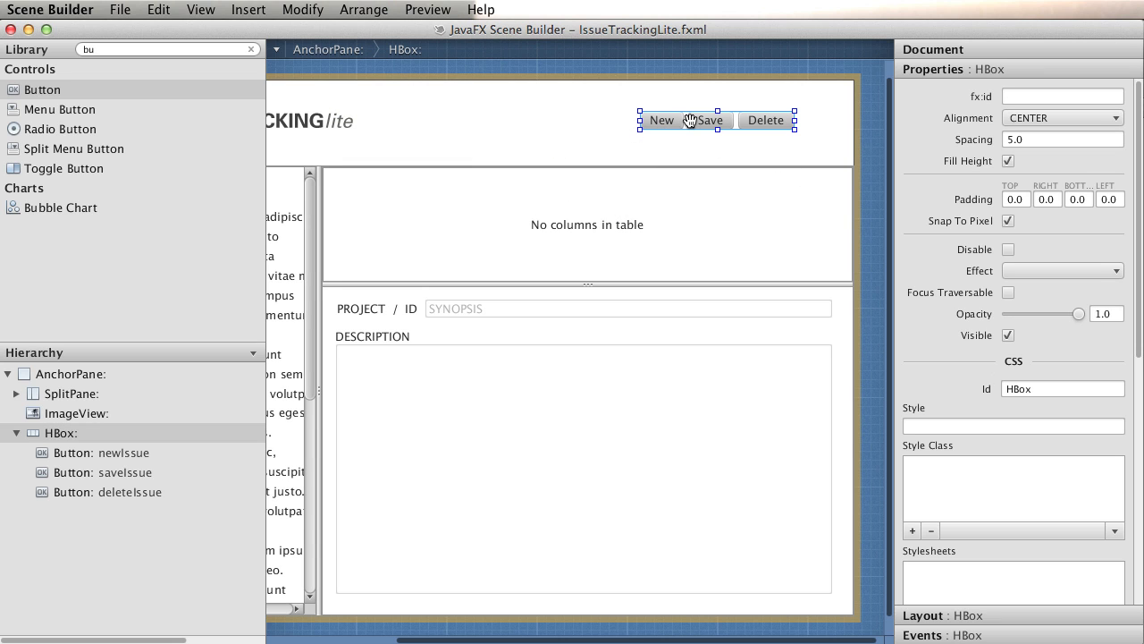
pyautogui.click(1019, 139)
pyautogui.write('1')
pyautogui.press('Return')
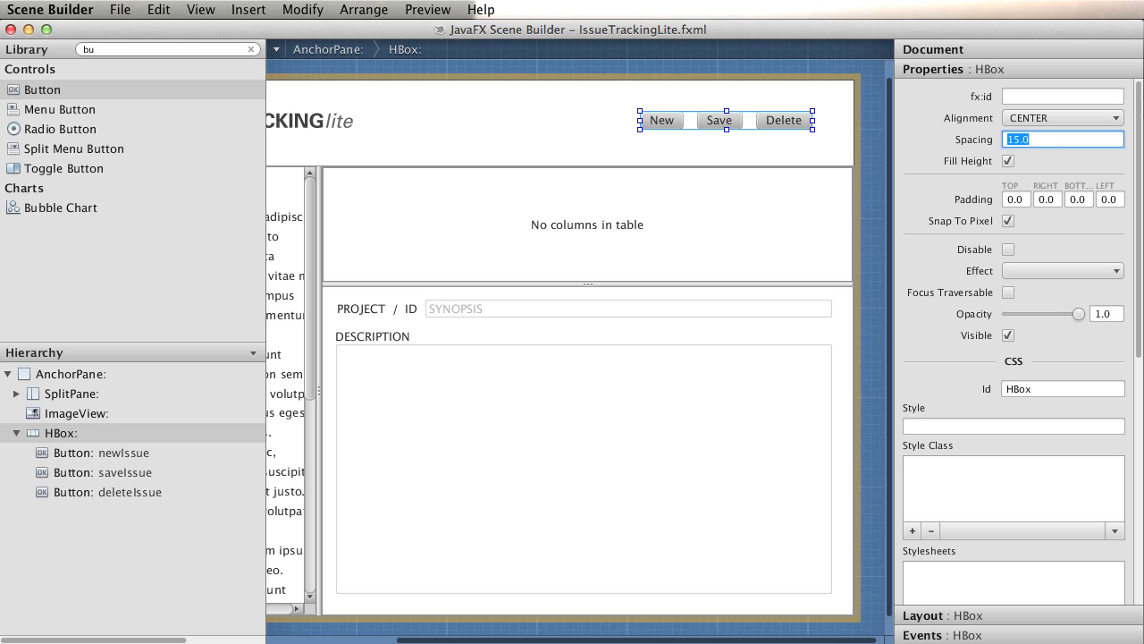
# Anchor the button HBox to the top at 35 and to the right, moving it to a right anchor of 29
pyautogui.click(959, 615)
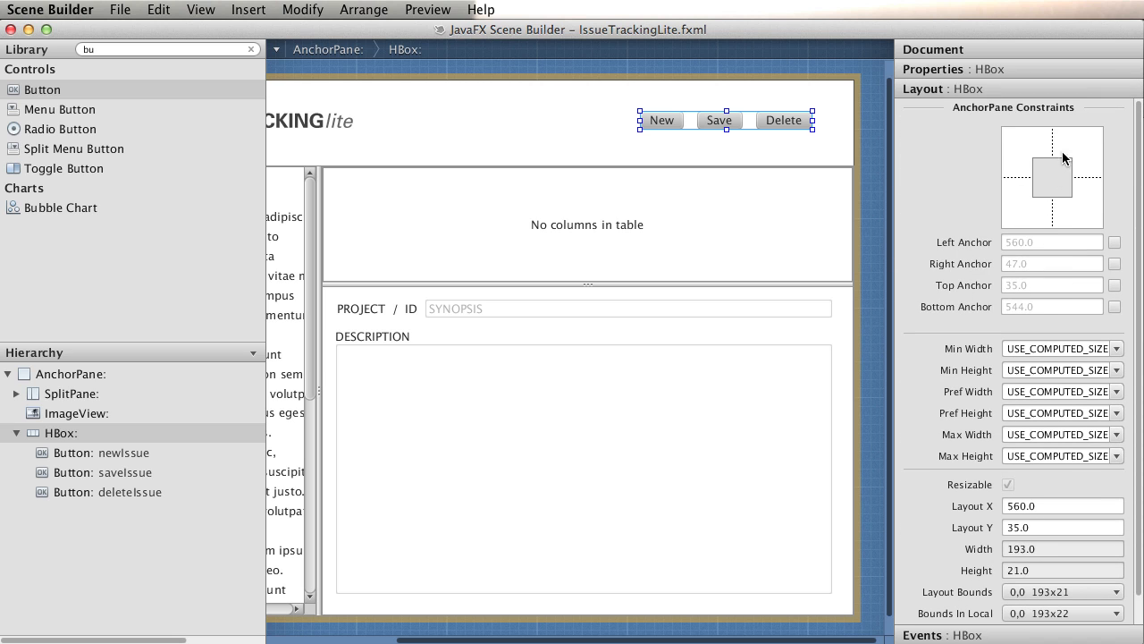
pyautogui.click(1052, 143)
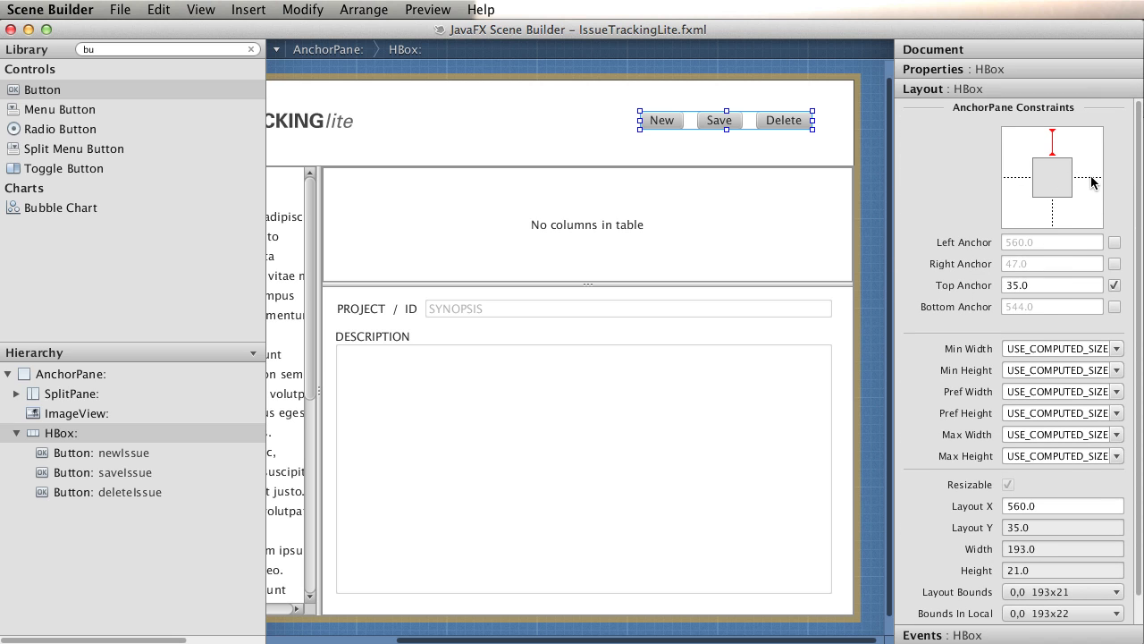
pyautogui.click(1090, 177)
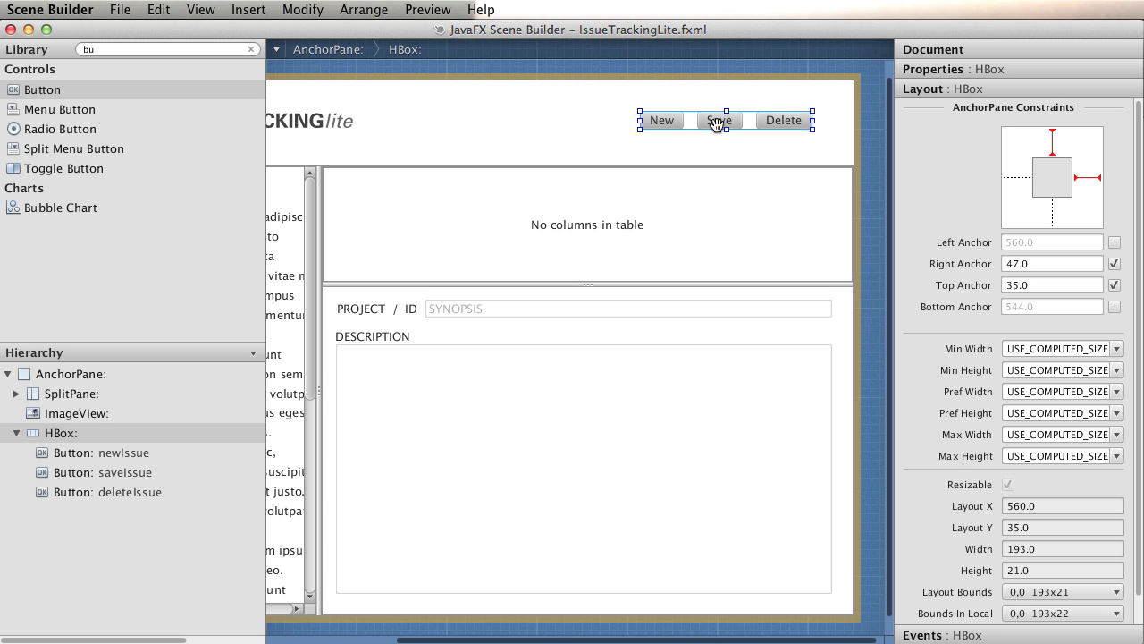
pyautogui.moveTo(716, 123); pyautogui.dragTo(735, 121)
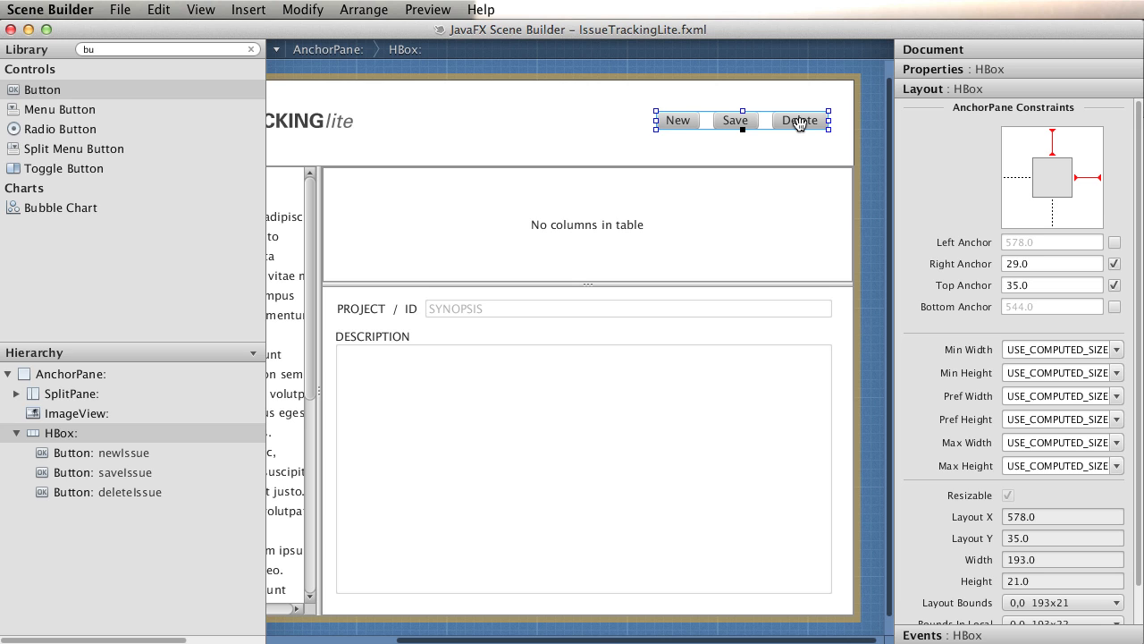
# Set the New button's On Action event handler to #newIssueFired
pyautogui.click(675, 120)
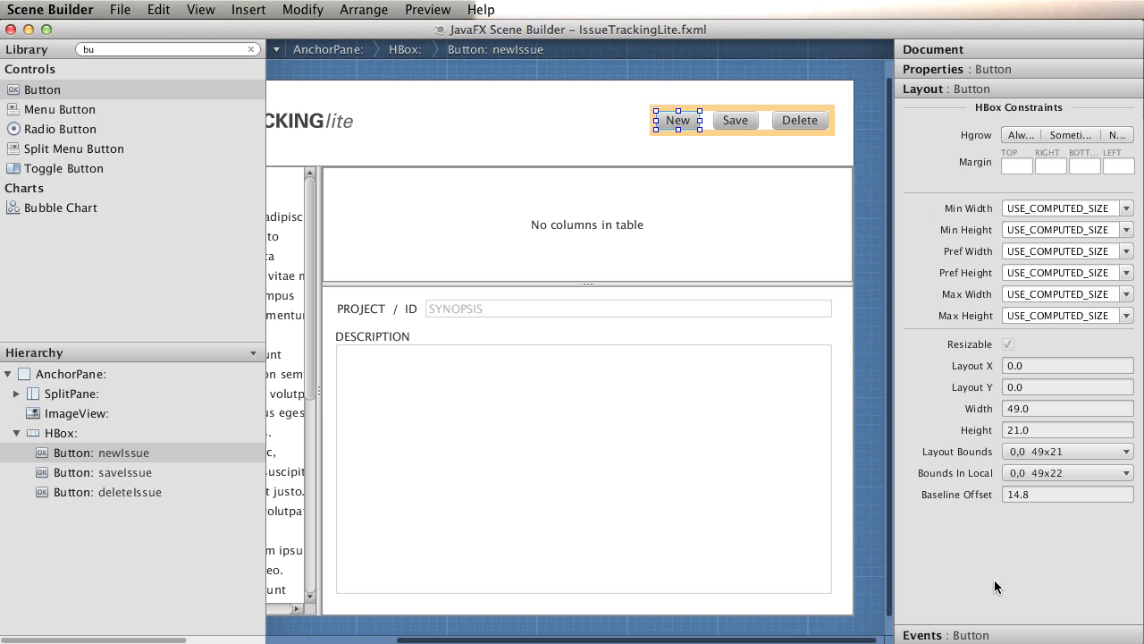
pyautogui.click(1001, 634)
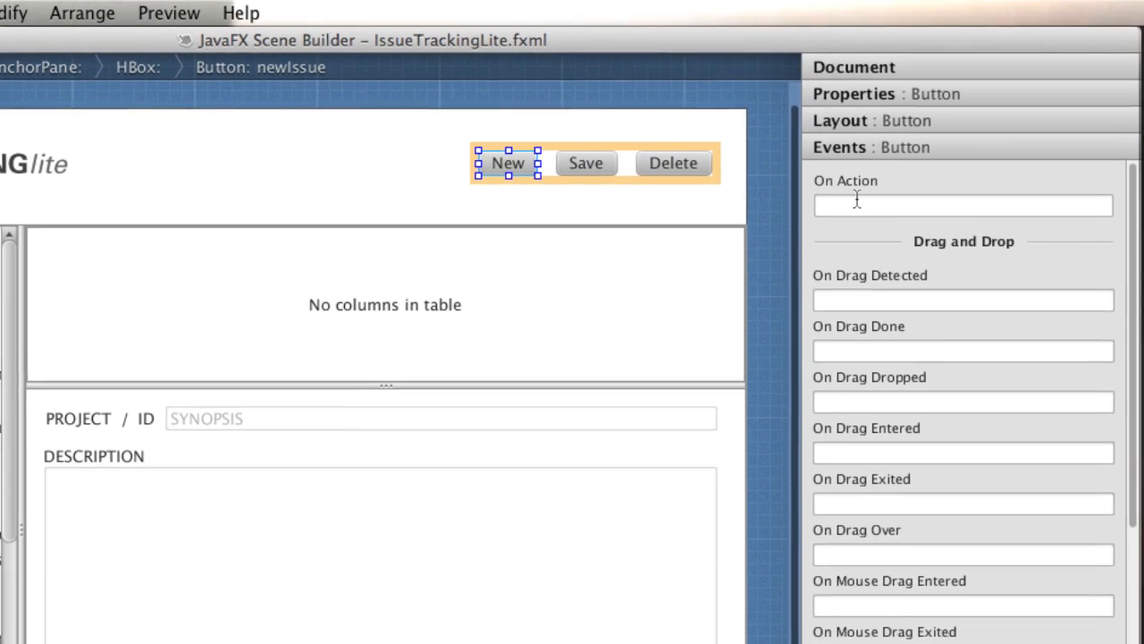
pyautogui.click(857, 202)
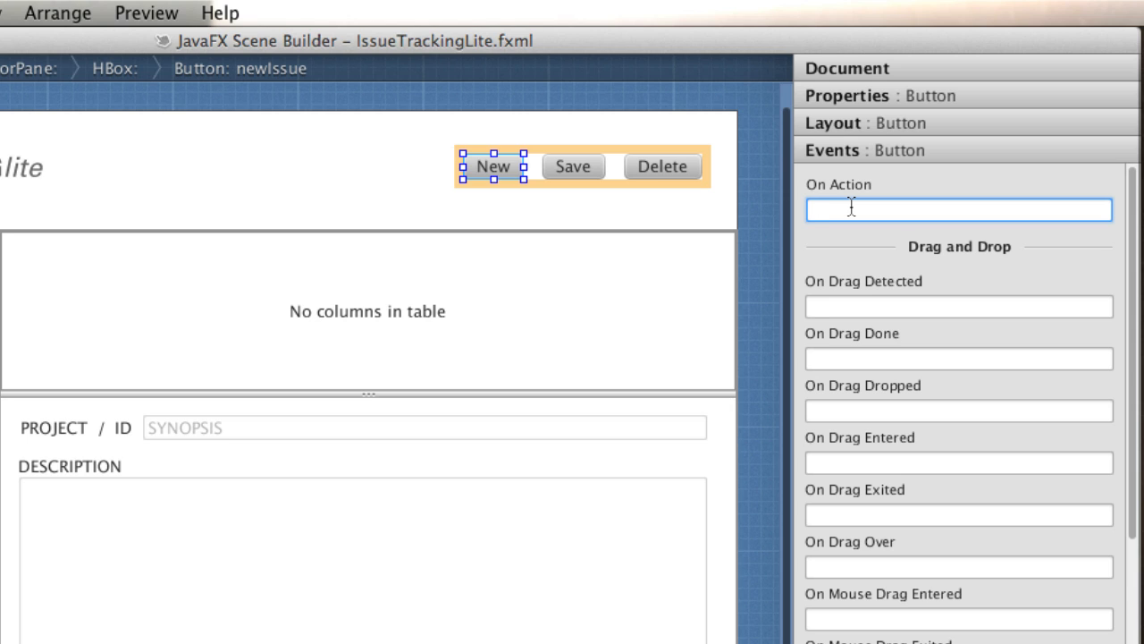
pyautogui.write('#newIssueFired')
pyautogui.press('Return')
# Set the Save button's On Action event handler to #saveIssueFired
pyautogui.click(573, 166)
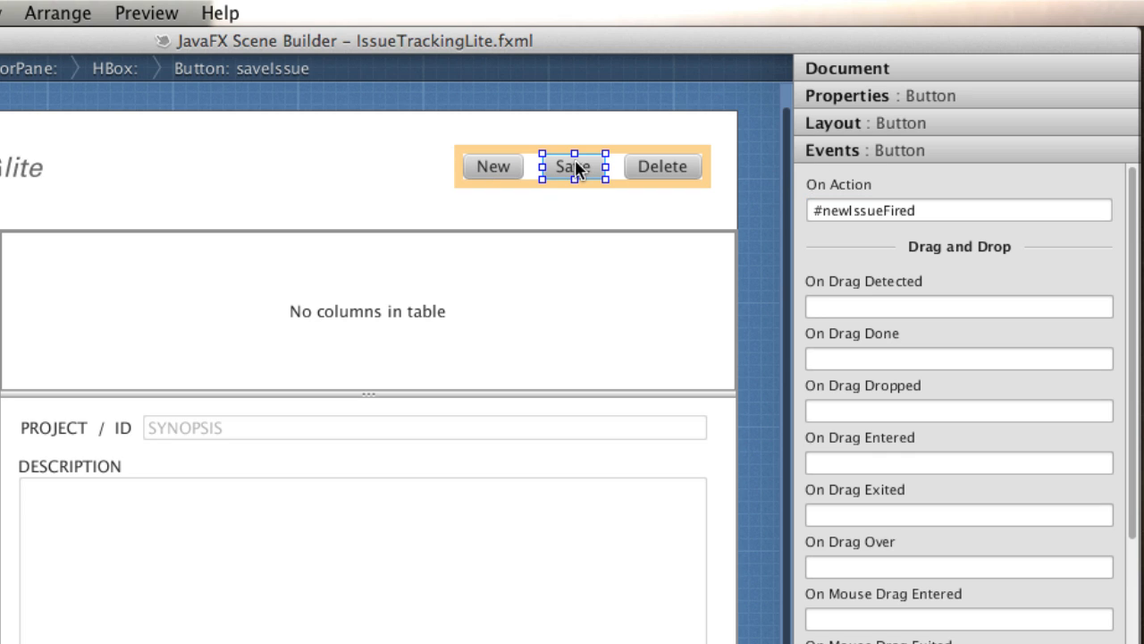
pyautogui.click(828, 208)
pyautogui.write('#')
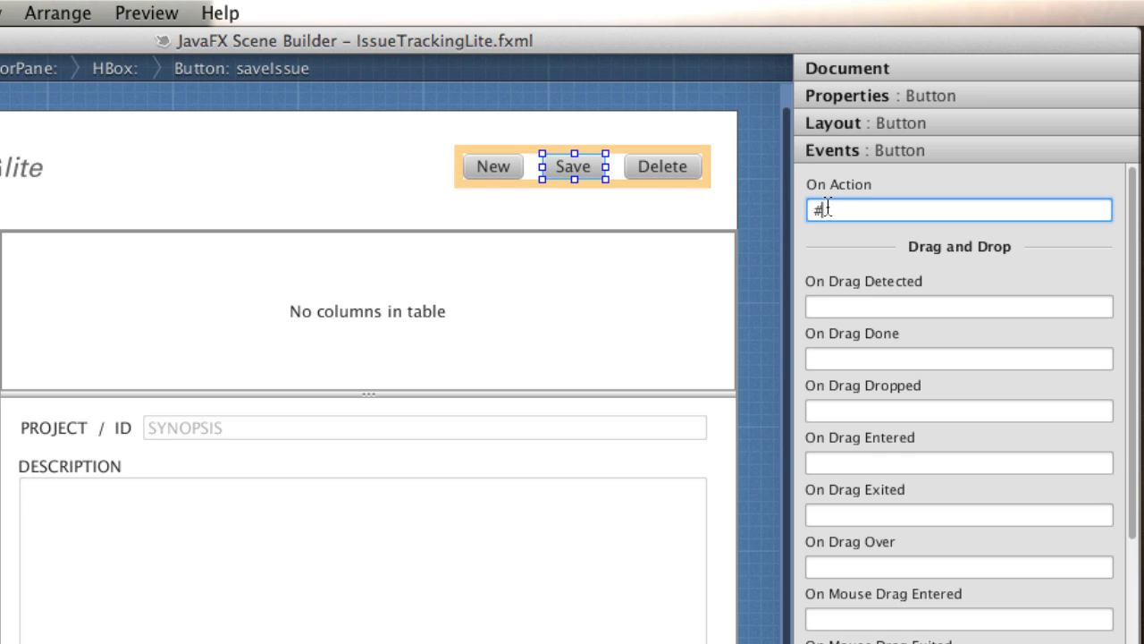
pyautogui.write('saveIssueFired')
pyautogui.press('Return')
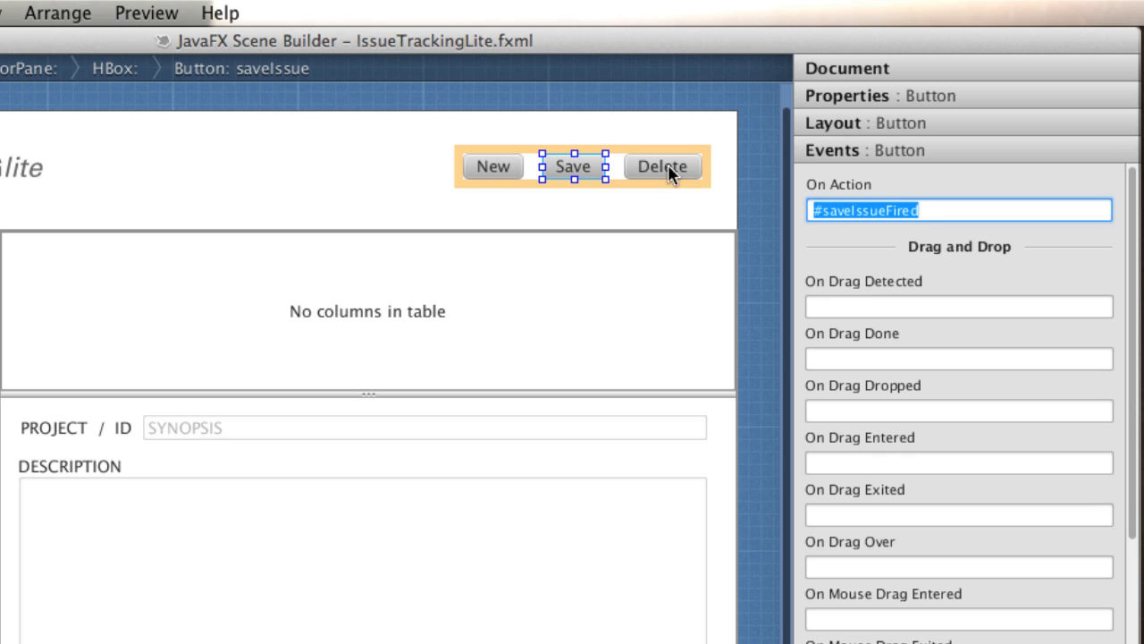
# Set the Delete button's On Action event handler to #deleteIssueFired
pyautogui.click(666, 166)
pyautogui.click(858, 211)
pyautogui.write('#deleteIs')
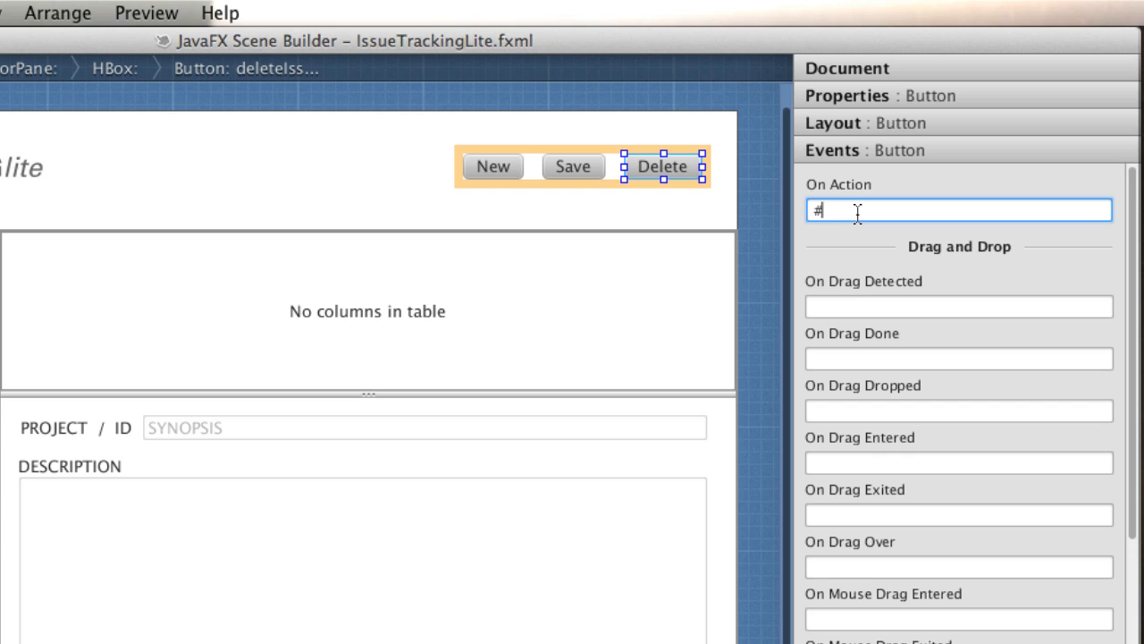
pyautogui.write('sue')
pyautogui.press('BackSpace')
pyautogui.press('BackSpace')
pyautogui.write('ie')
pyautogui.press('BackSpace')
pyautogui.press('BackSpace')
pyautogui.write('ueFired')
pyautogui.press('Return')
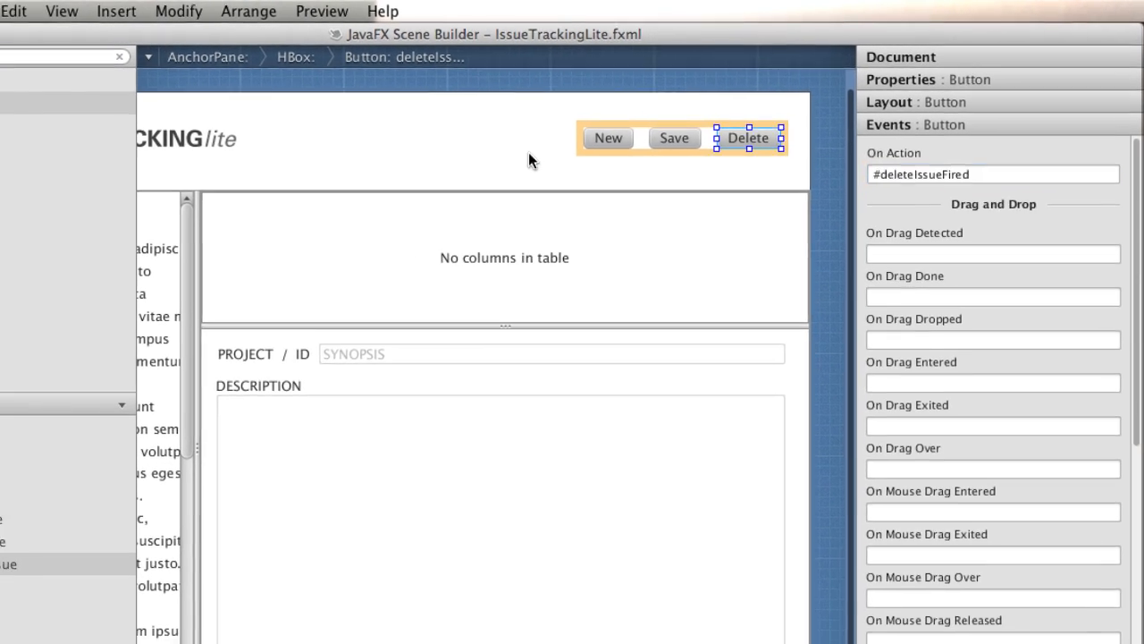
# Find the Label control in the library and place a label about 311 wide in the header between the logo and the New button
pyautogui.click(529, 153)
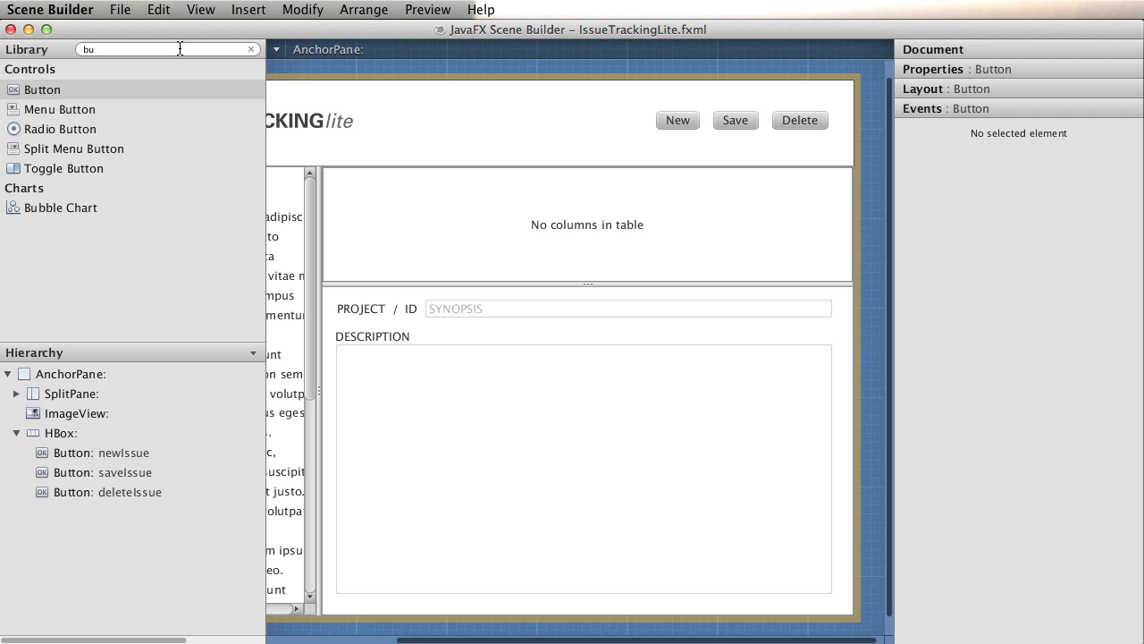
pyautogui.press('BackSpace')
pyautogui.press('BackSpace')
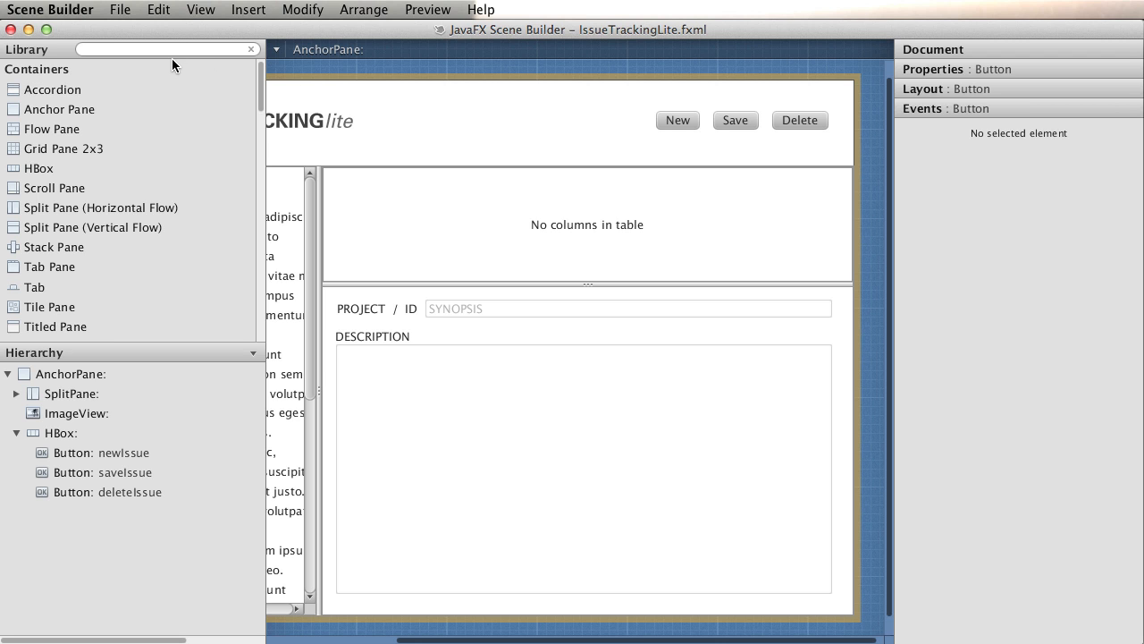
pyautogui.write('la')
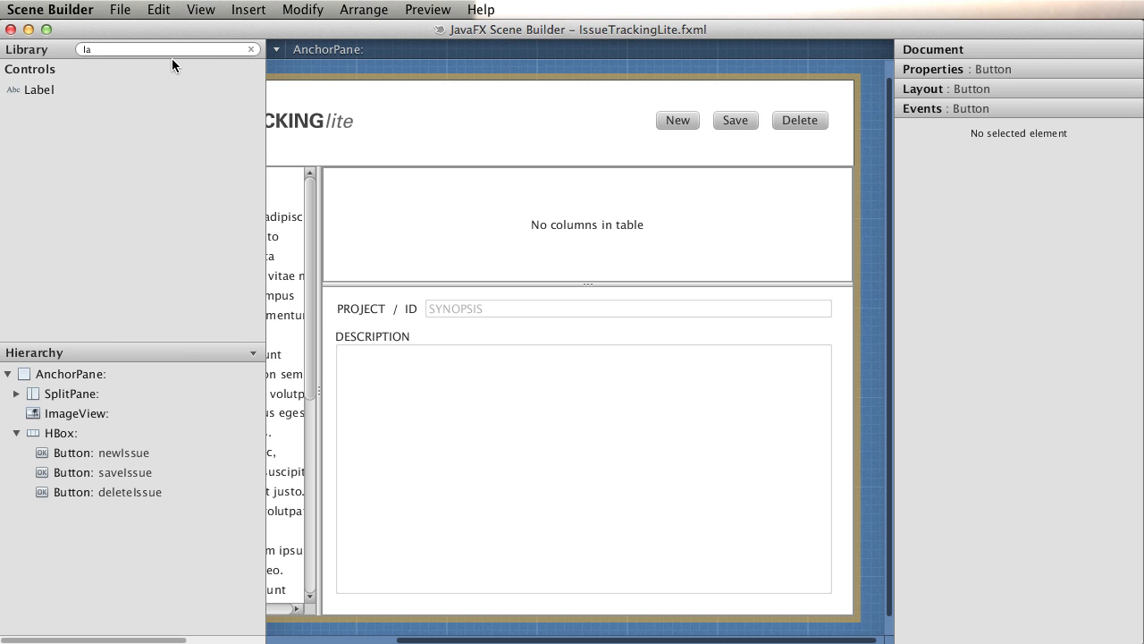
pyautogui.click(40, 88)
pyautogui.moveTo(41, 86); pyautogui.dragTo(644, 128)
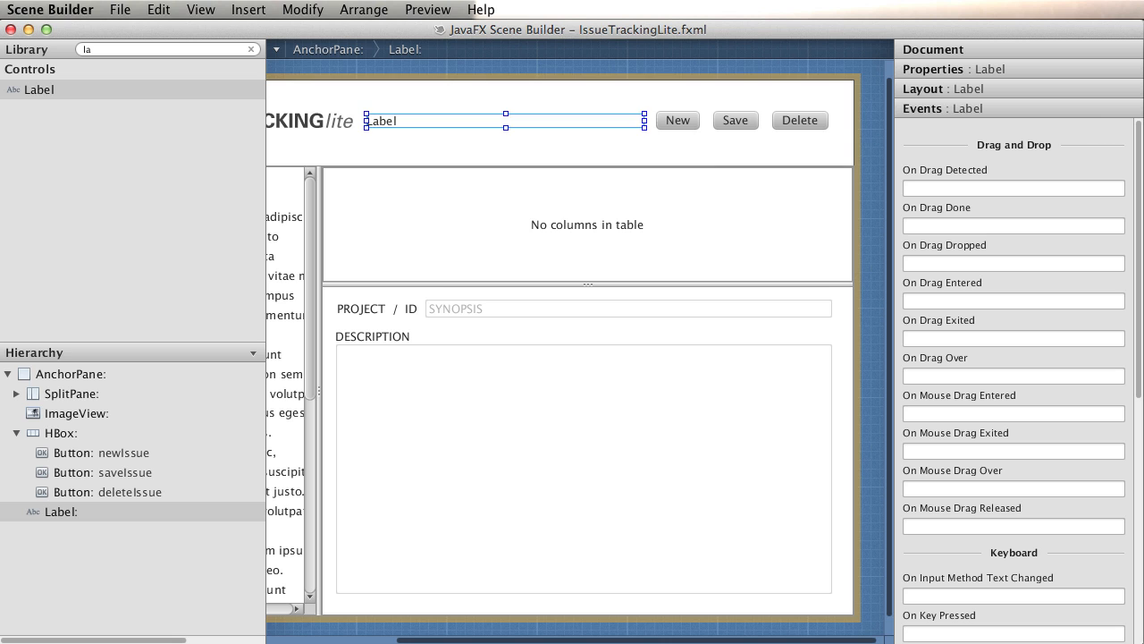
# Clear the header label's text and set its fx:id to messageBar
pyautogui.click(1022, 89)
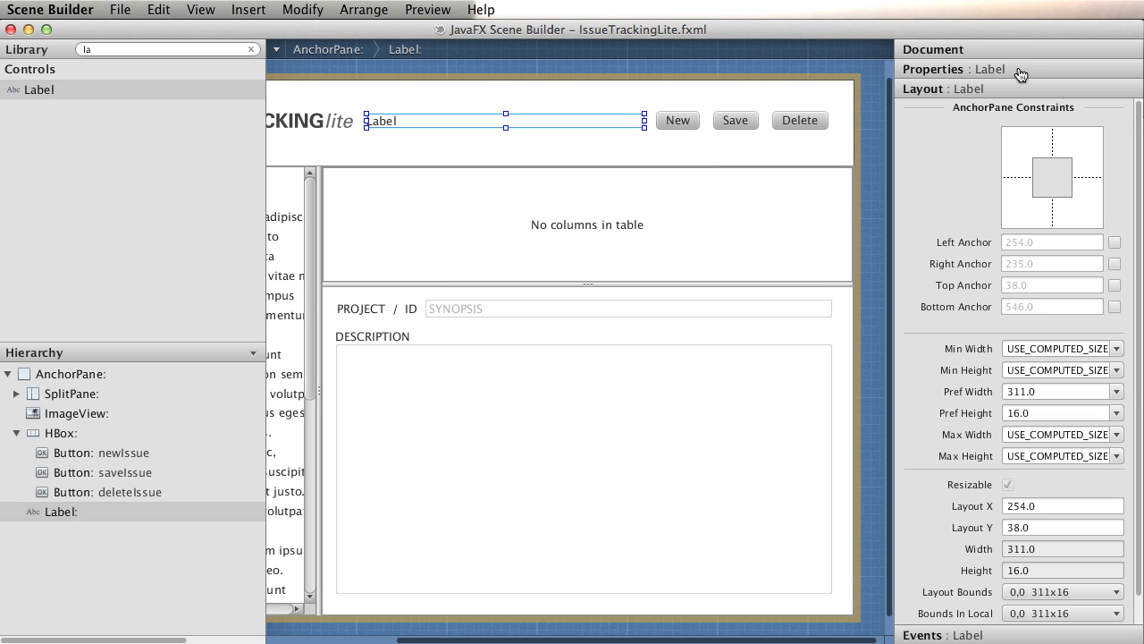
pyautogui.click(1021, 71)
pyautogui.click(1061, 121)
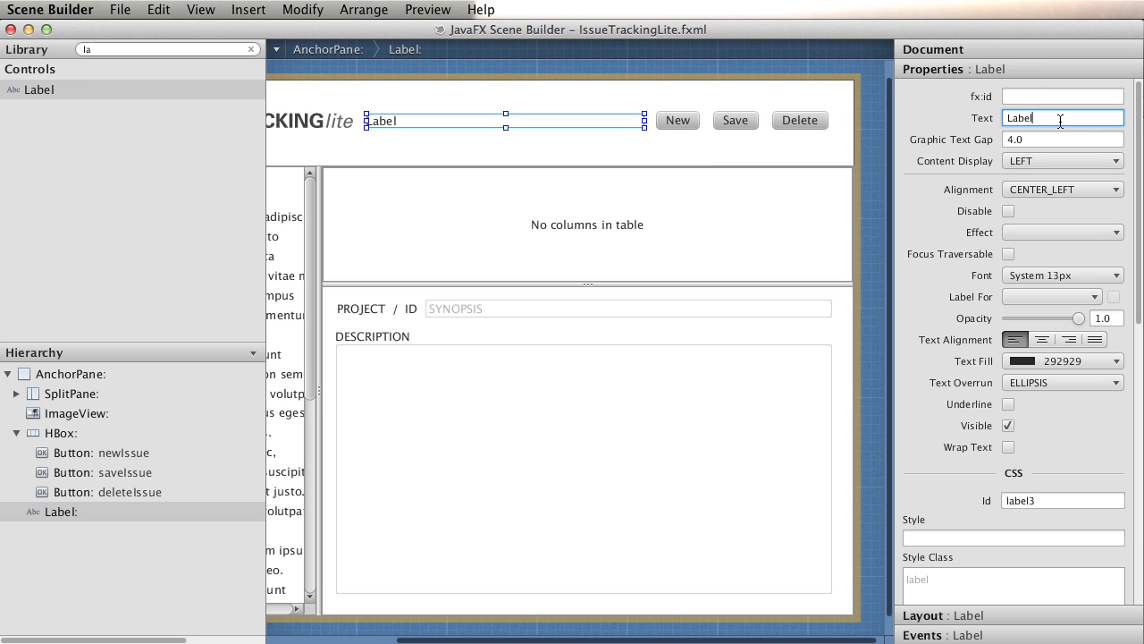
pyautogui.press('BackSpace')
pyautogui.press('BackSpace')
pyautogui.press('BackSpace')
pyautogui.press('BackSpace')
pyautogui.press('BackSpace')
pyautogui.click(1041, 98)
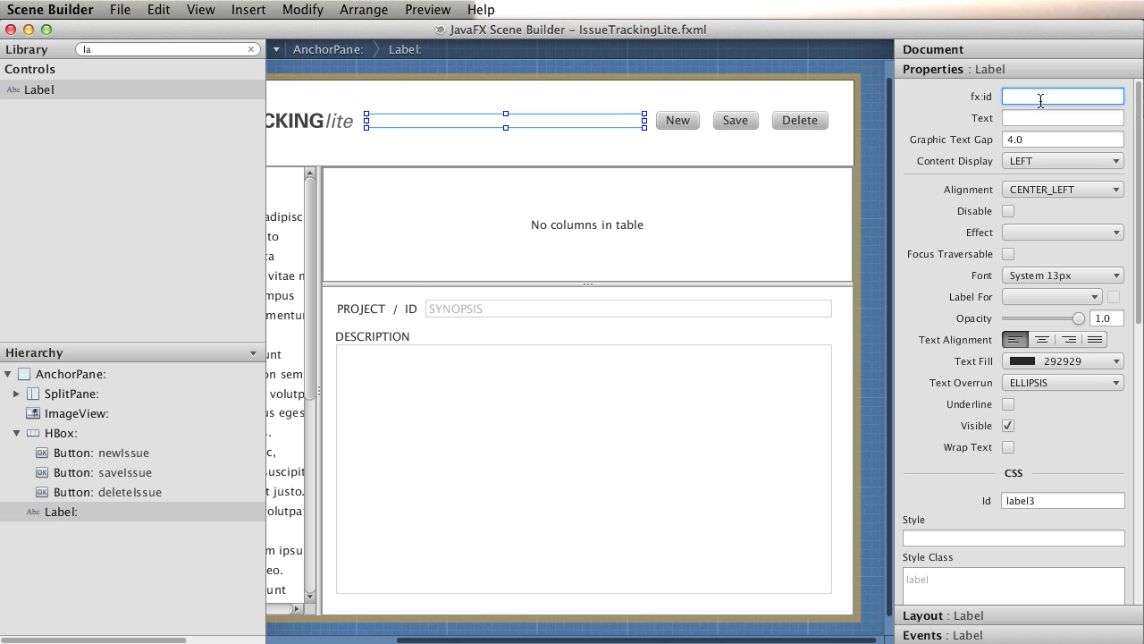
pyautogui.write('messageBar')
pyautogui.press('Return')
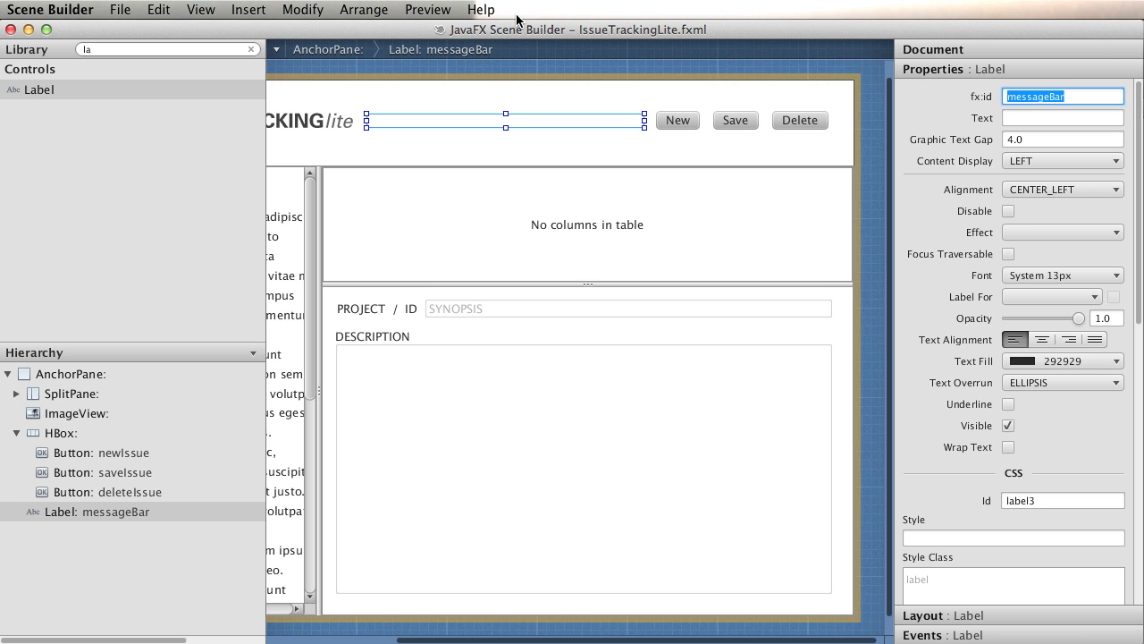
# Preview the layout and resize the preview window to check how the header buttons and panes adapt
pyautogui.click(413, 11)
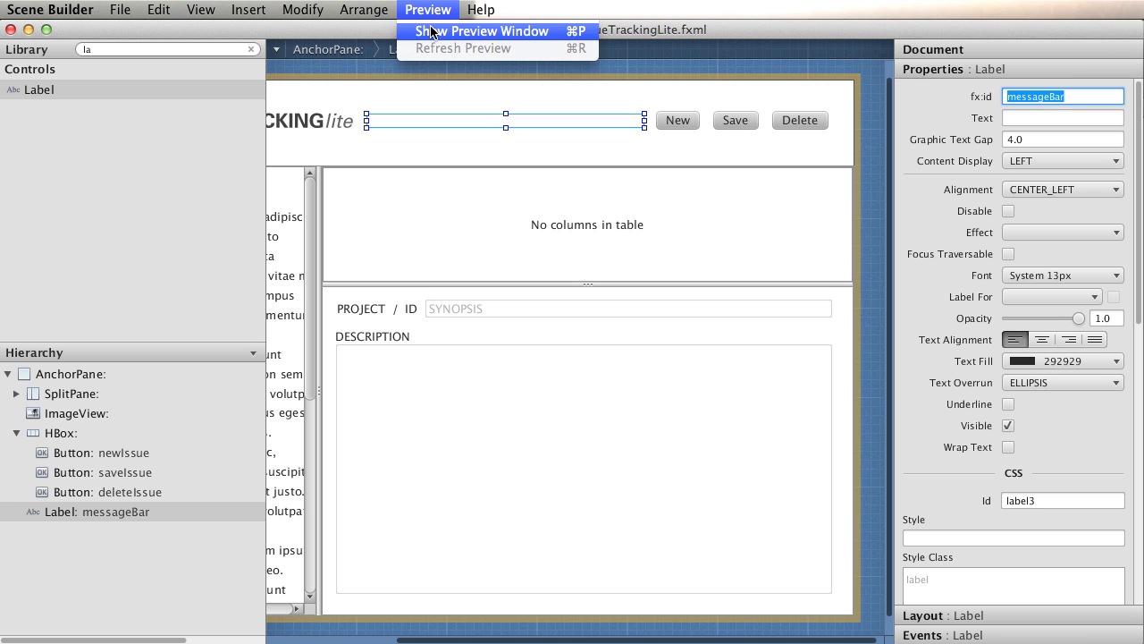
pyautogui.click(430, 30)
pyautogui.moveTo(620, 214); pyautogui.dragTo(375, 23)
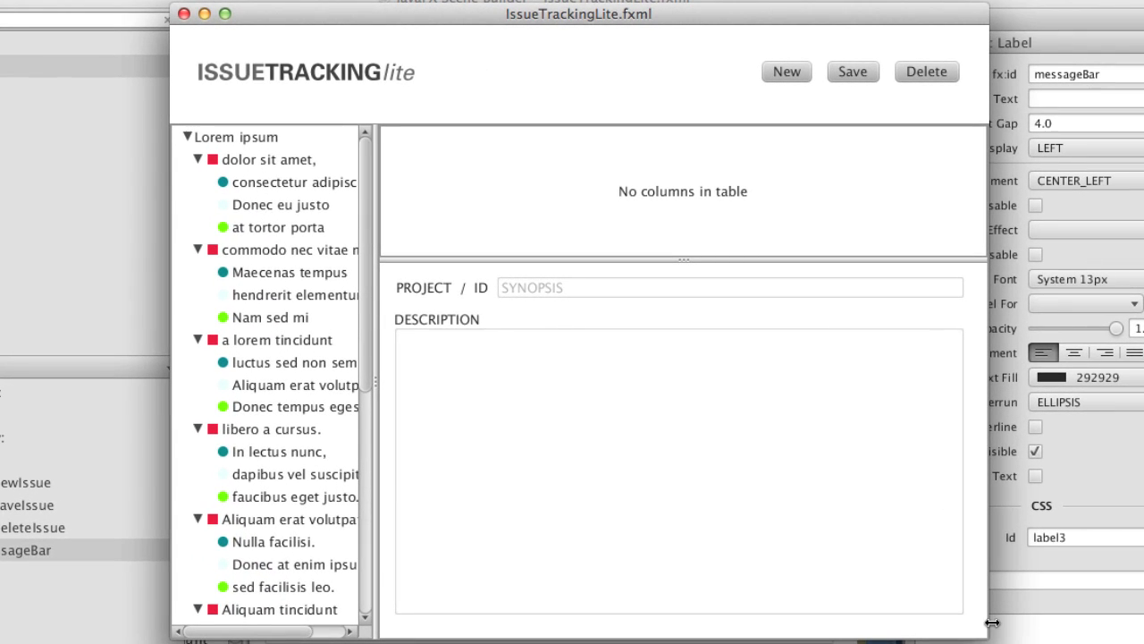
pyautogui.moveTo(988, 637); pyautogui.dragTo(1037, 574)
pyautogui.moveTo(978, 579); pyautogui.dragTo(958, 552)
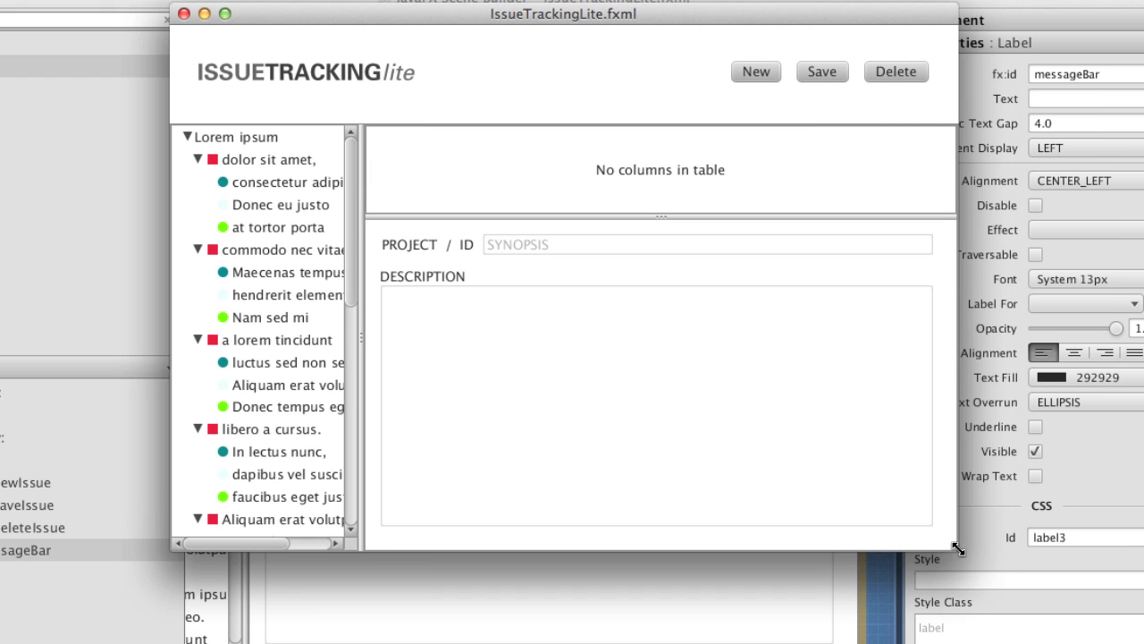
# Close the preview and attach the IssueTrackingLite.css stylesheet to the root AnchorPane
pyautogui.click(304, 277)
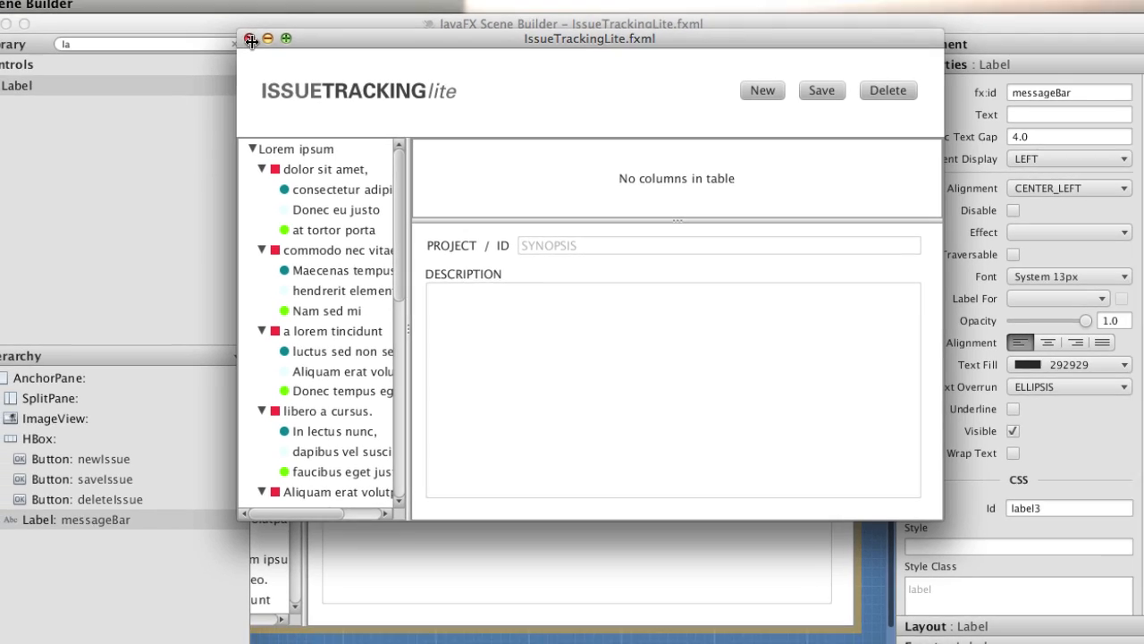
pyautogui.click(221, 29)
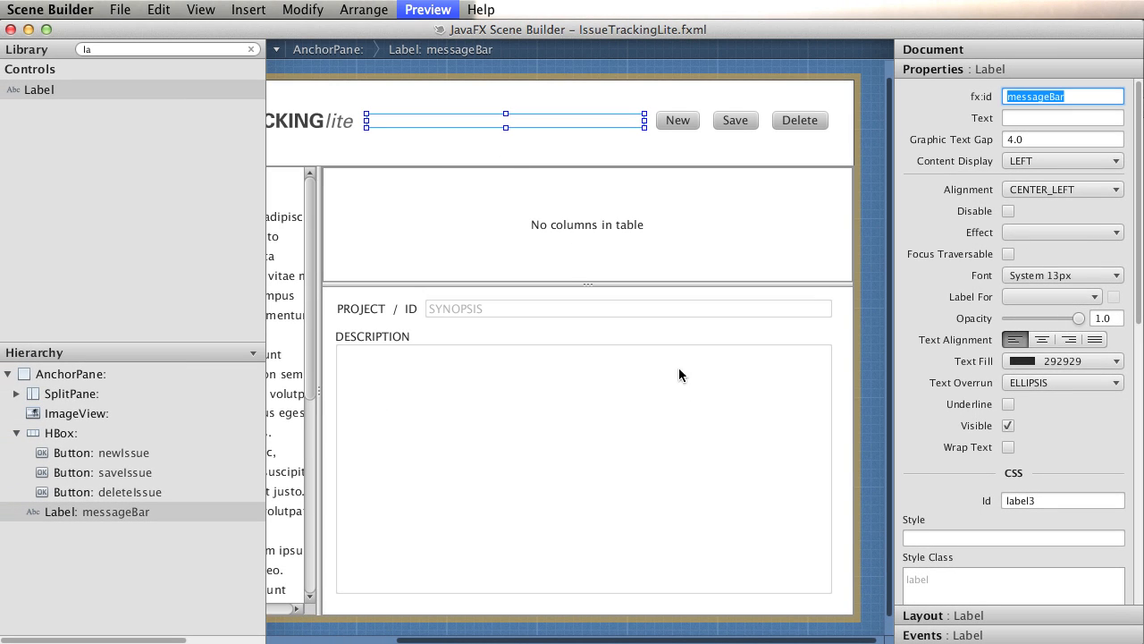
pyautogui.click(89, 374)
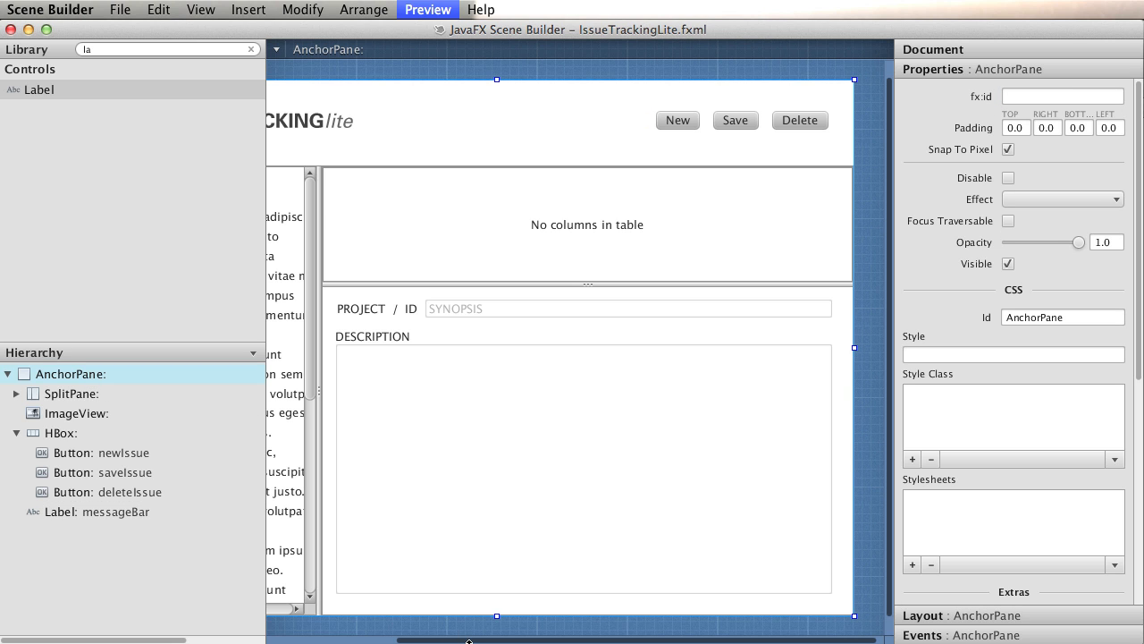
pyautogui.moveTo(467, 640); pyautogui.dragTo(344, 640)
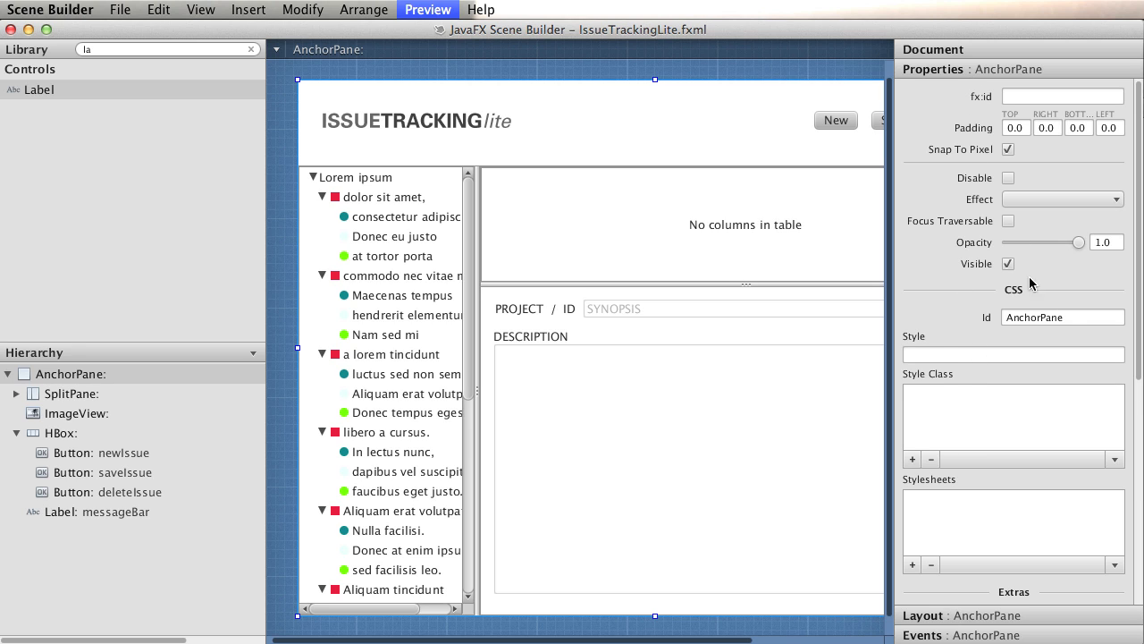
pyautogui.click(912, 565)
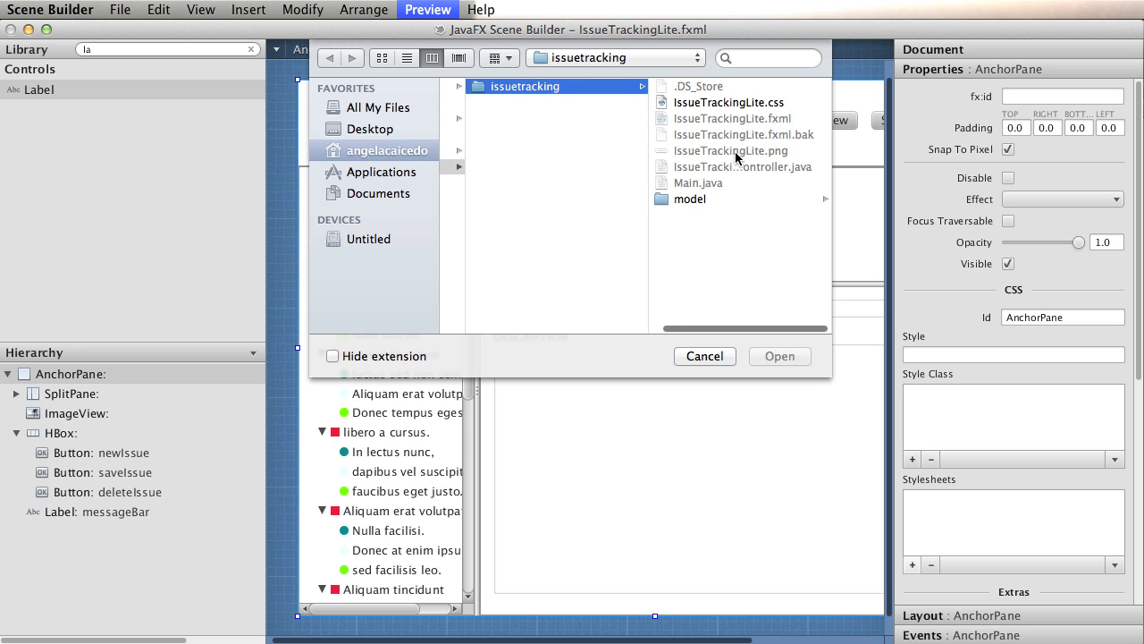
pyautogui.click(723, 102)
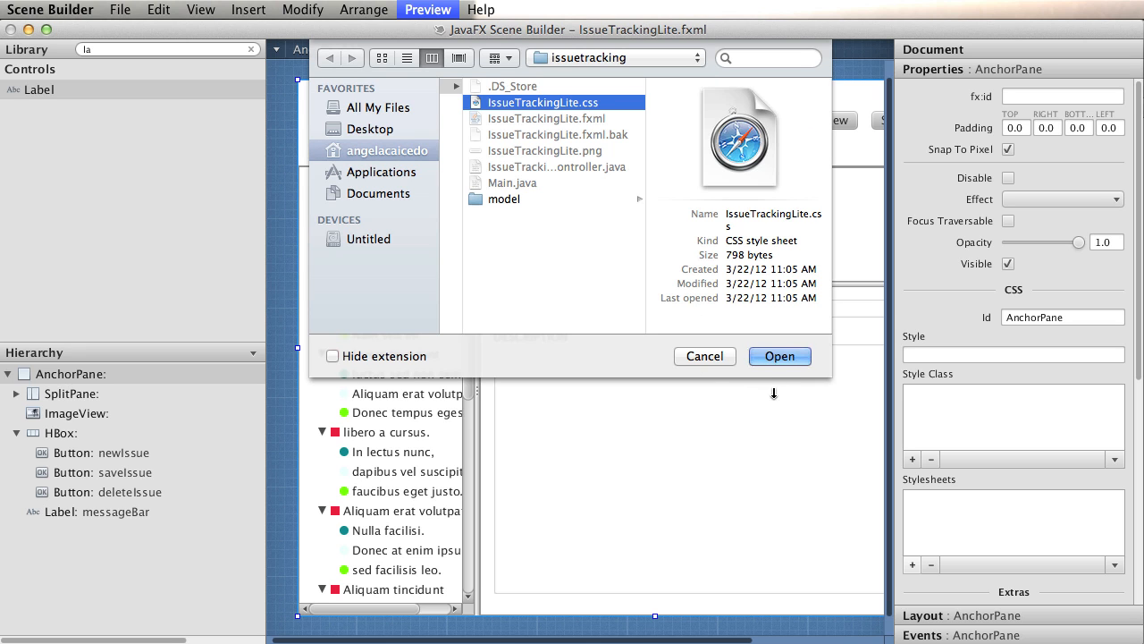
pyautogui.click(779, 357)
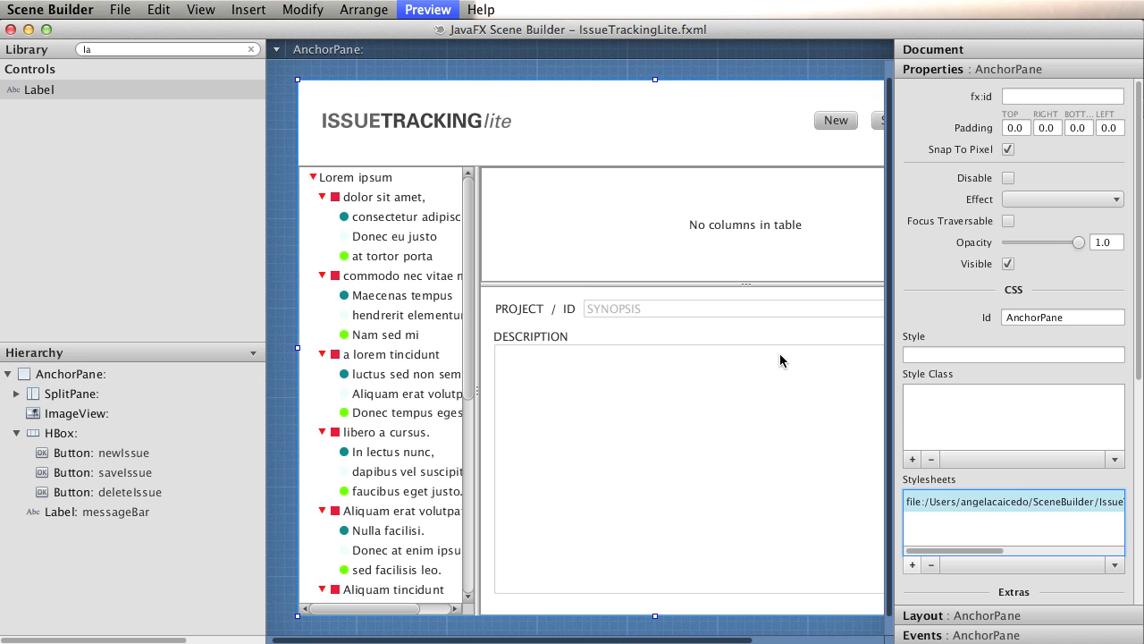
# Add the descriptionValue style class to the text area below the DESCRIPTION label
pyautogui.click(610, 414)
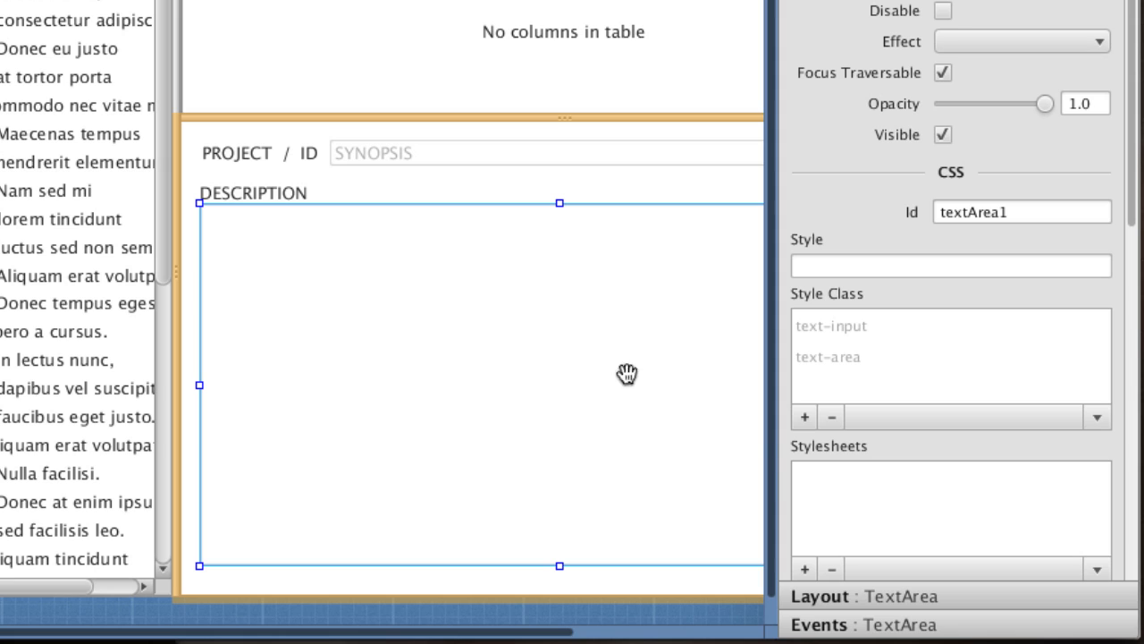
pyautogui.scroll(-2, 990, 251)
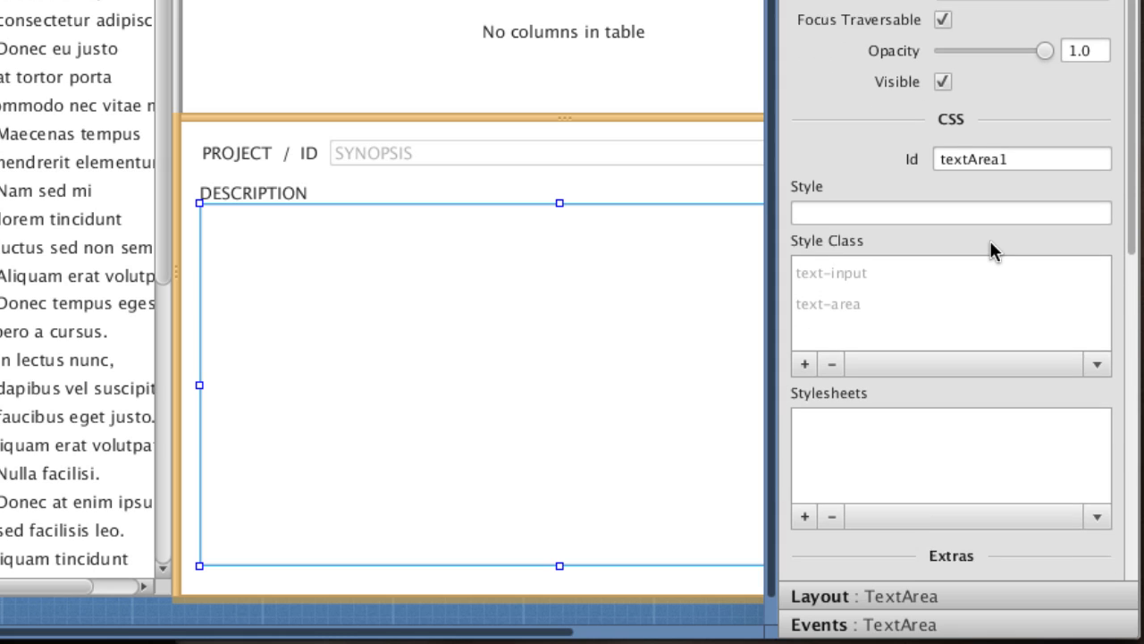
pyautogui.scroll(-3, 990, 250)
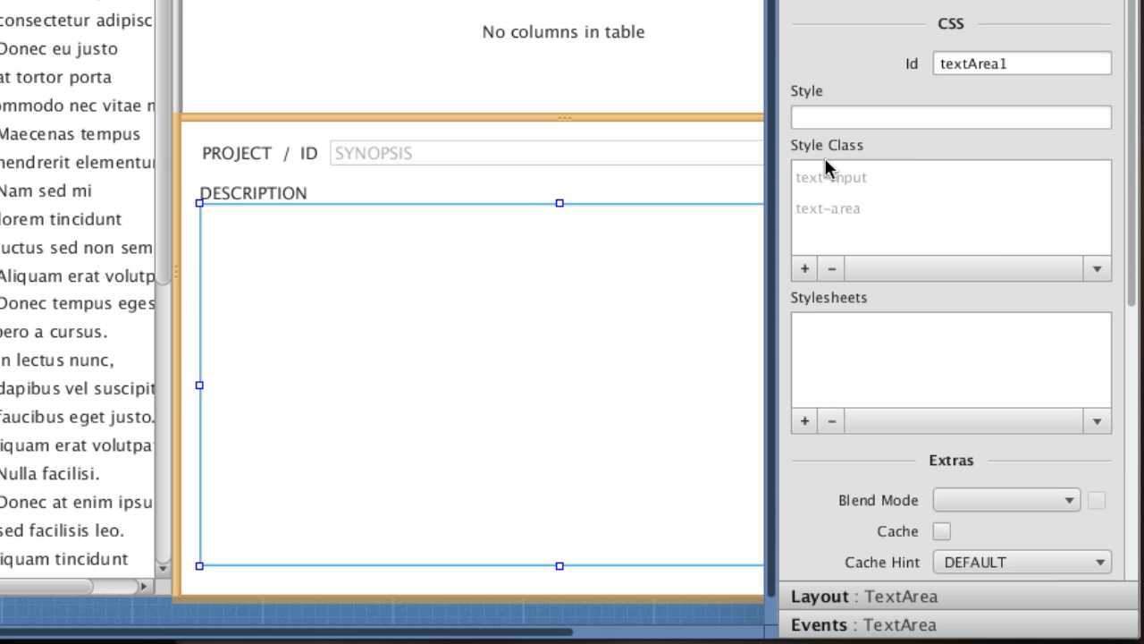
pyautogui.click(804, 270)
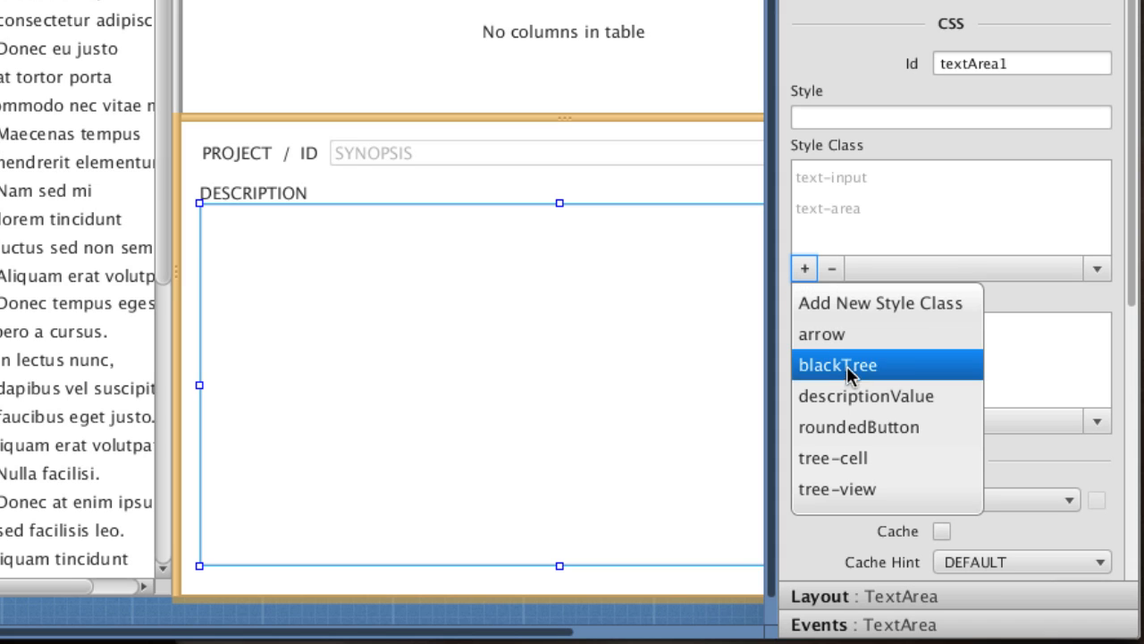
pyautogui.click(866, 401)
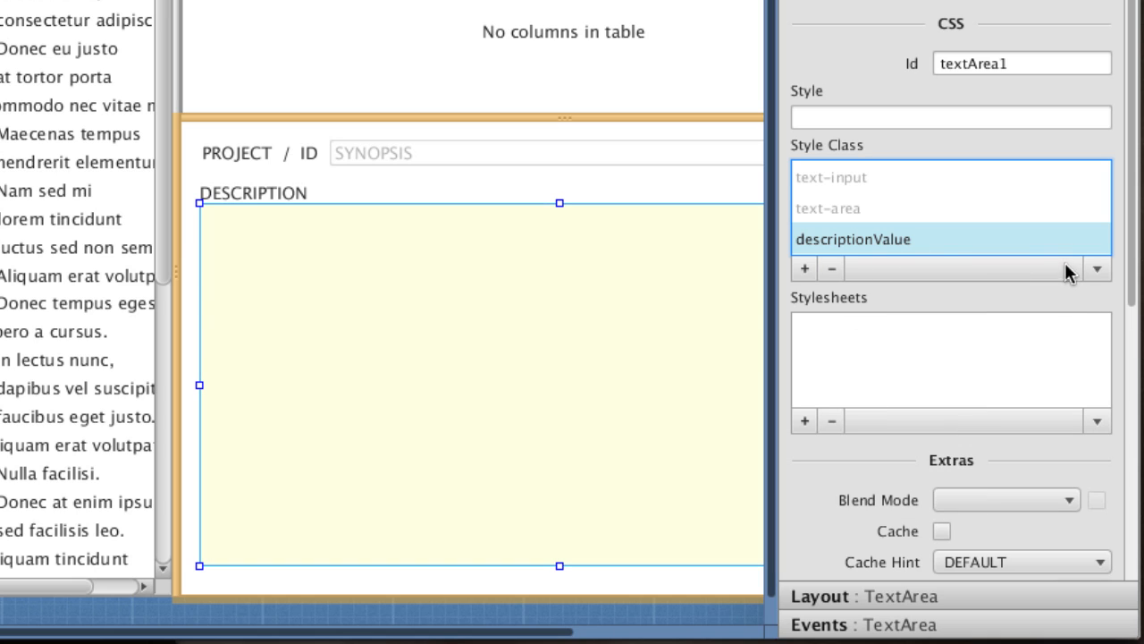
# Open the source of the descriptionValue style class in Safari, examine the rules in IssueTrackingLite.css, and return to Scene Builder
pyautogui.click(1097, 269)
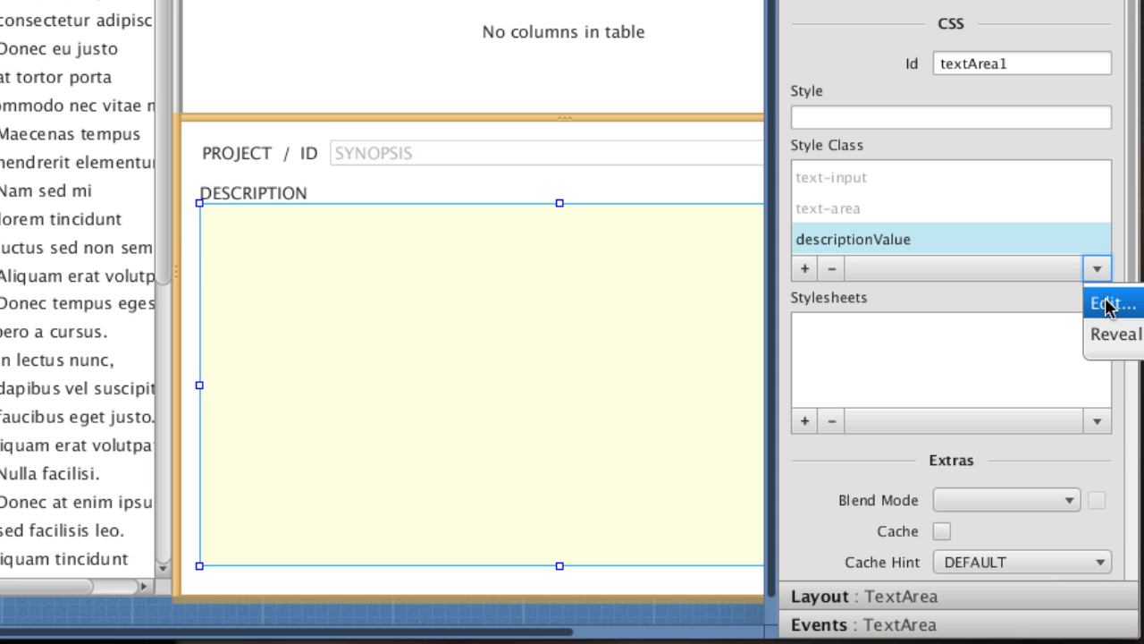
pyautogui.click(1109, 305)
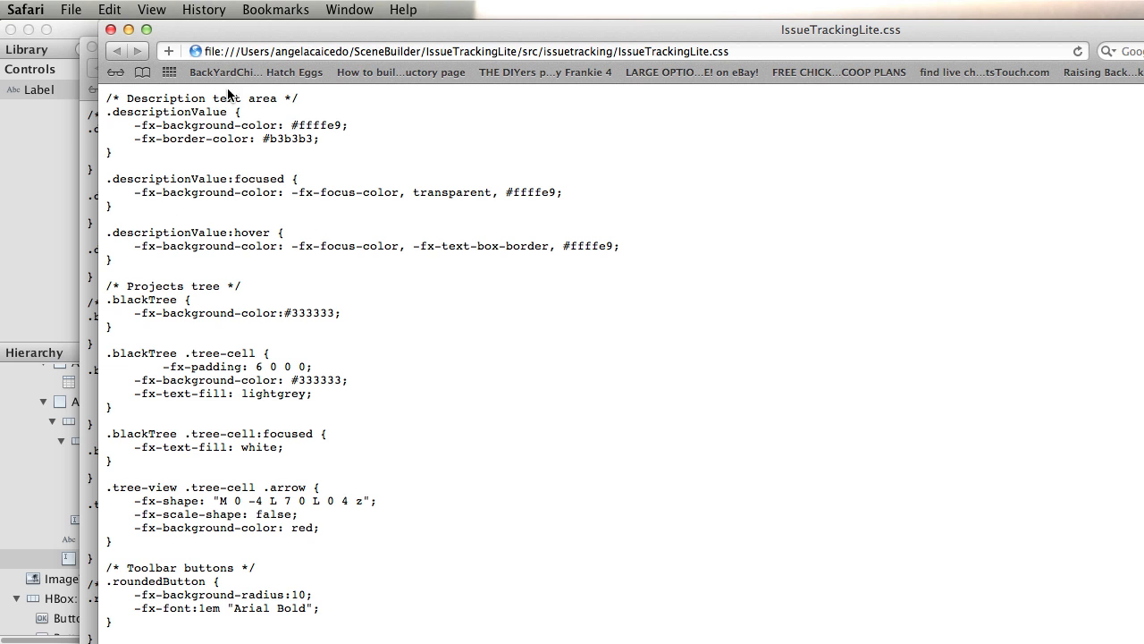
pyautogui.moveTo(262, 28); pyautogui.dragTo(228, 27)
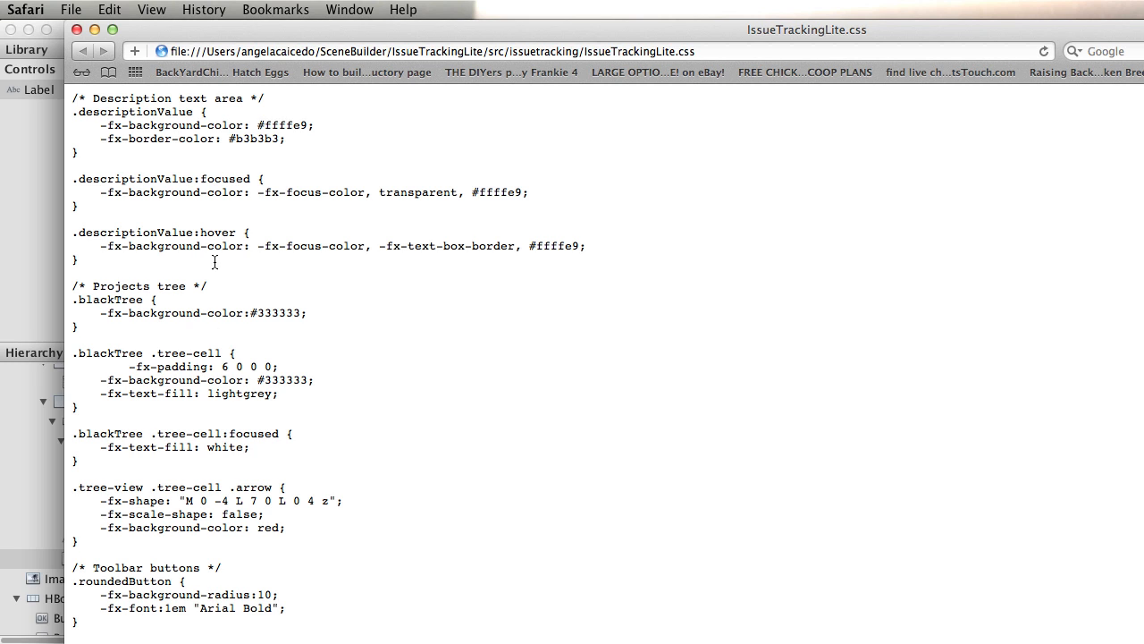
pyautogui.click(57, 34)
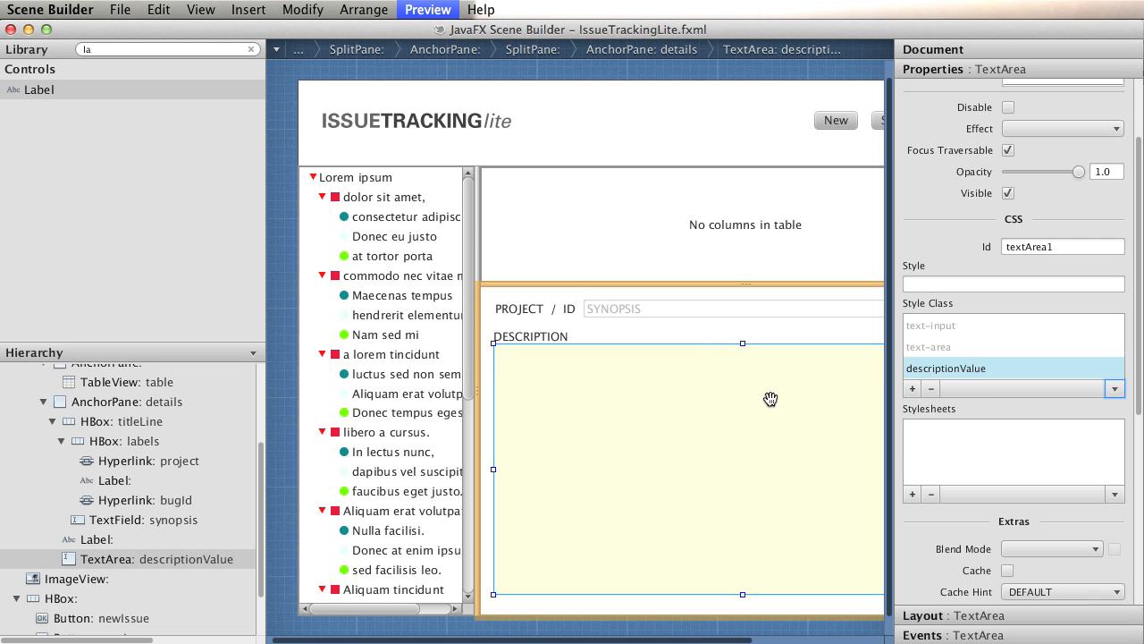
# Add the blackTree style class to the TreeView
pyautogui.click(383, 343)
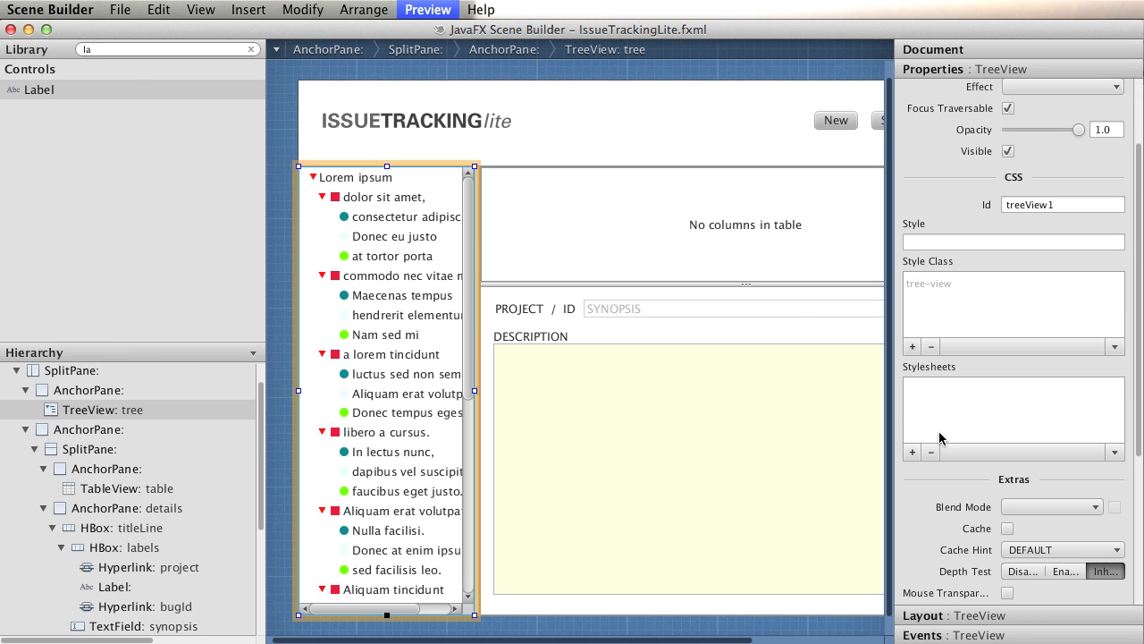
pyautogui.click(912, 348)
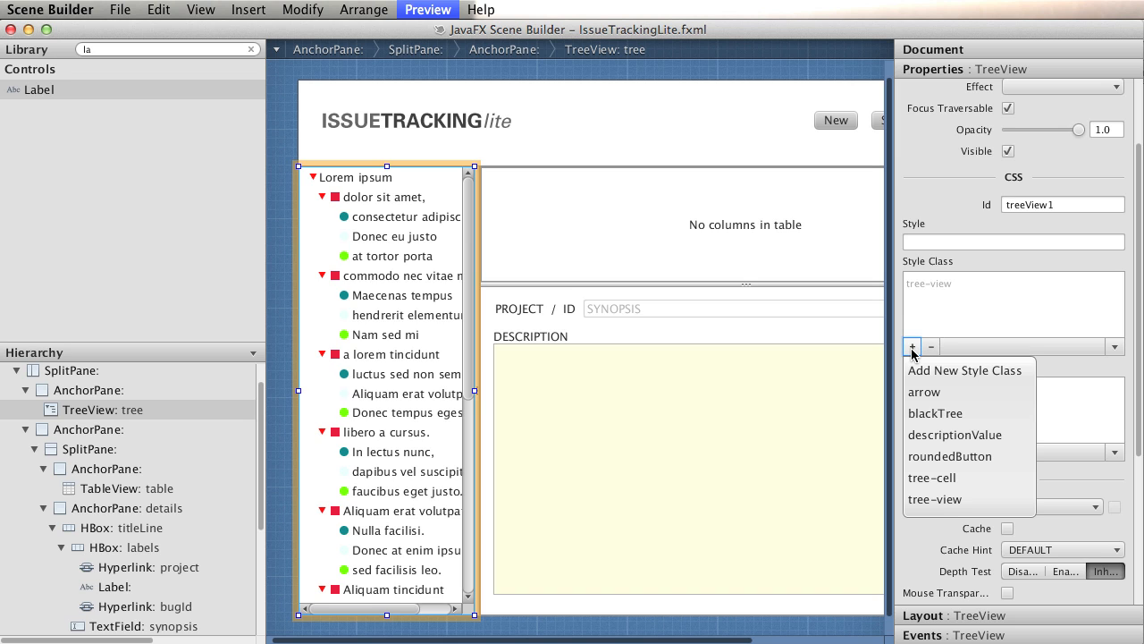
pyautogui.click(929, 414)
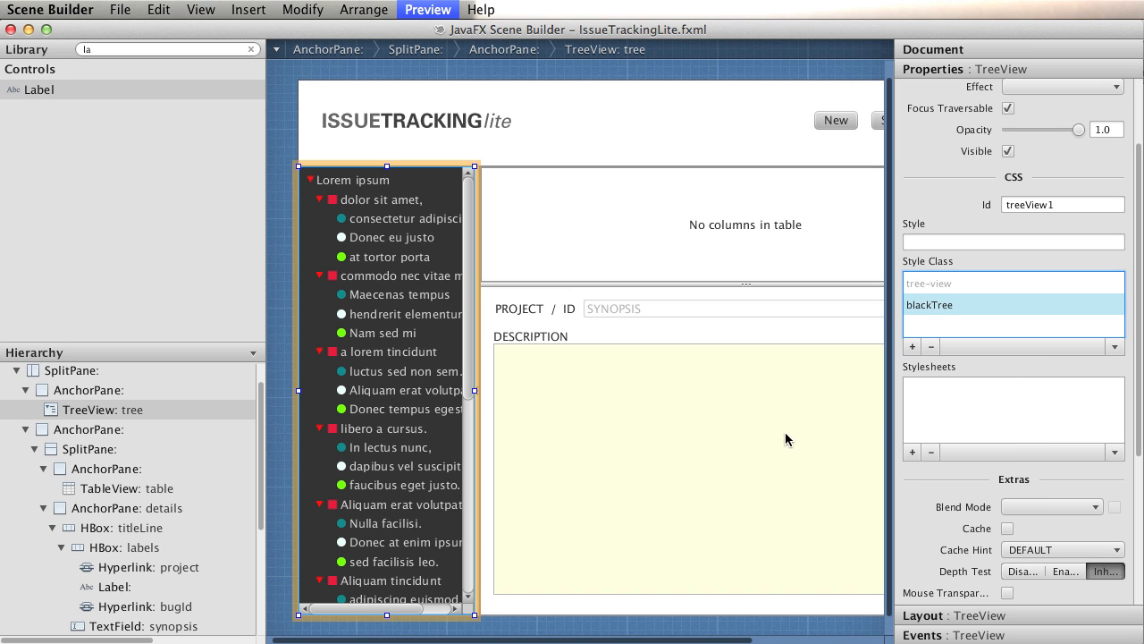
# Add the roundedButton style class to the New button in the header
pyautogui.moveTo(746, 639); pyautogui.dragTo(863, 639)
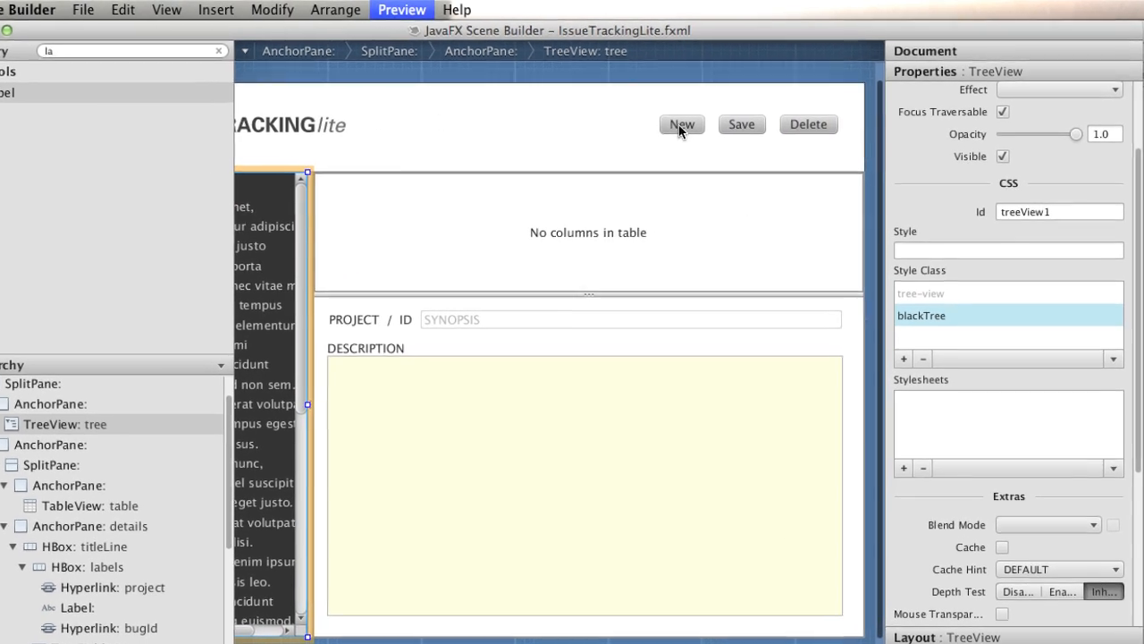
pyautogui.click(680, 130)
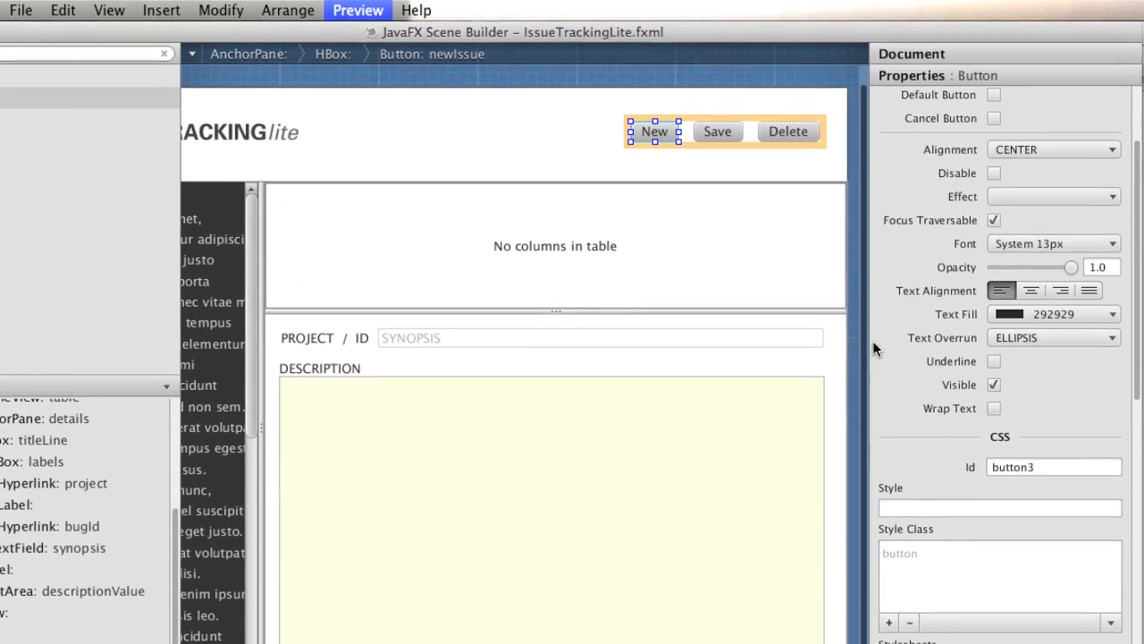
pyautogui.scroll(1, 912, 422)
pyautogui.scroll(-5, 912, 429)
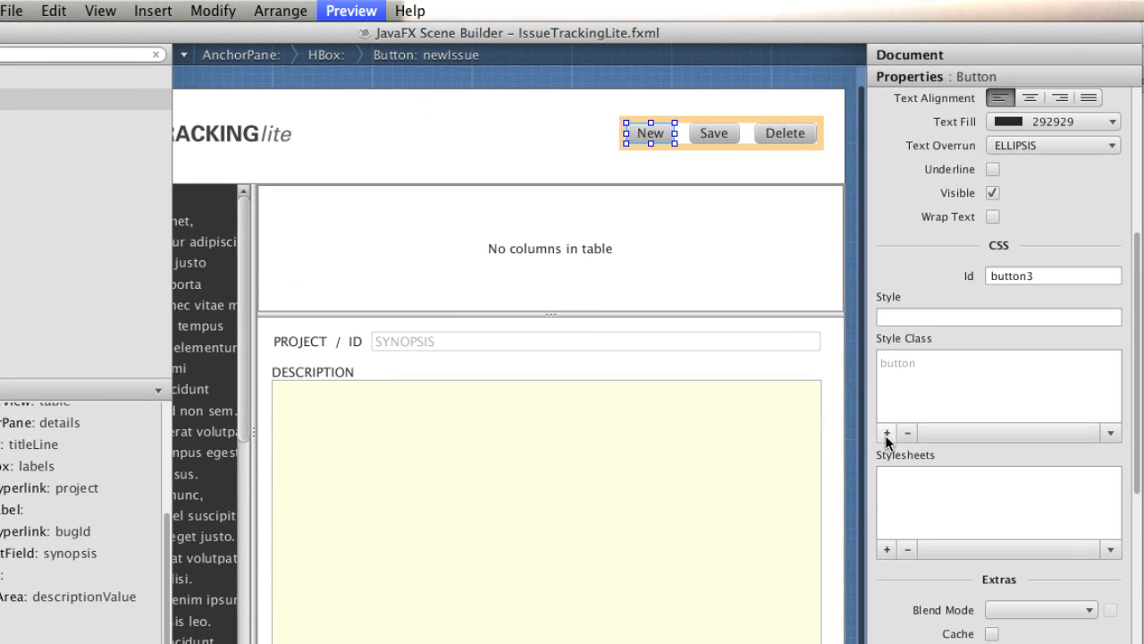
pyautogui.click(887, 432)
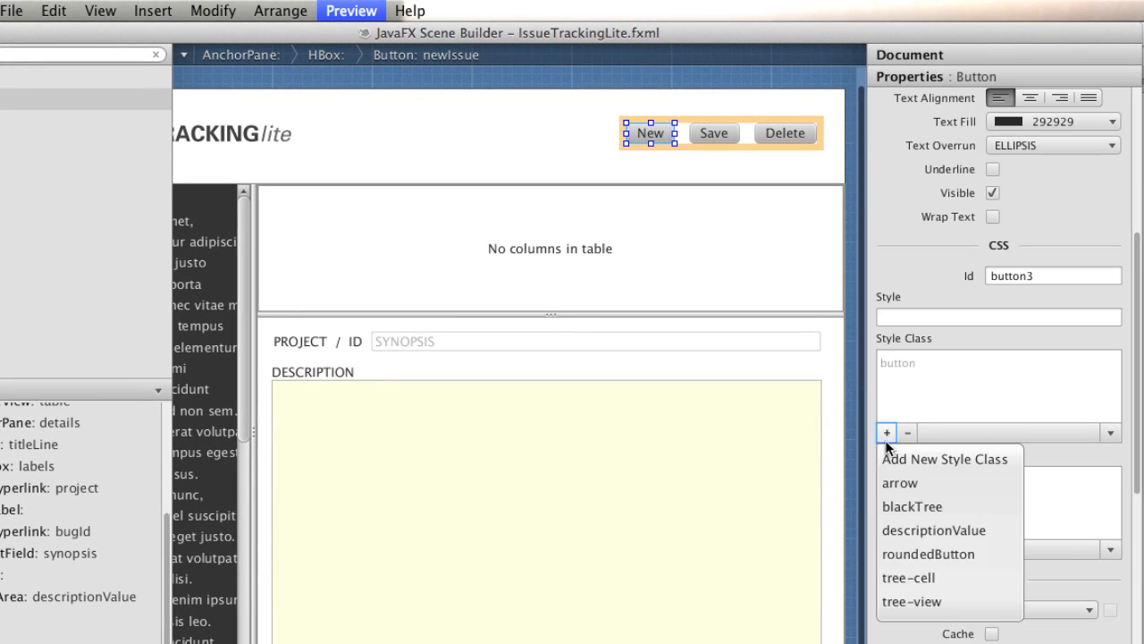
pyautogui.click(921, 553)
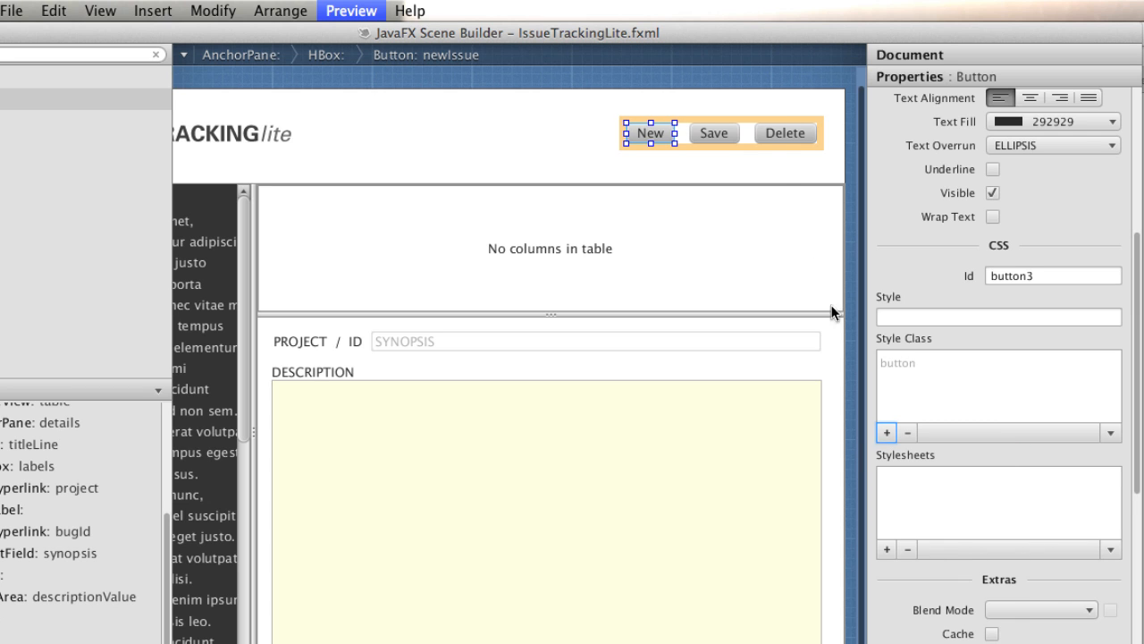
# Add the roundedButton style class to the Save and Delete buttons
pyautogui.click(705, 131)
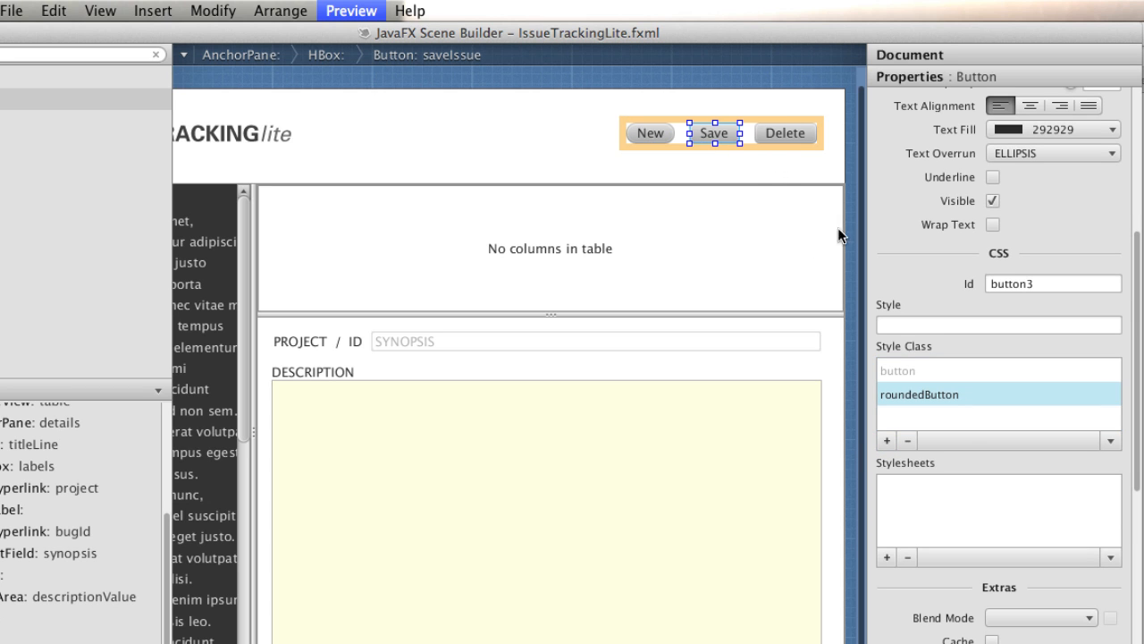
pyautogui.click(887, 433)
pyautogui.click(936, 555)
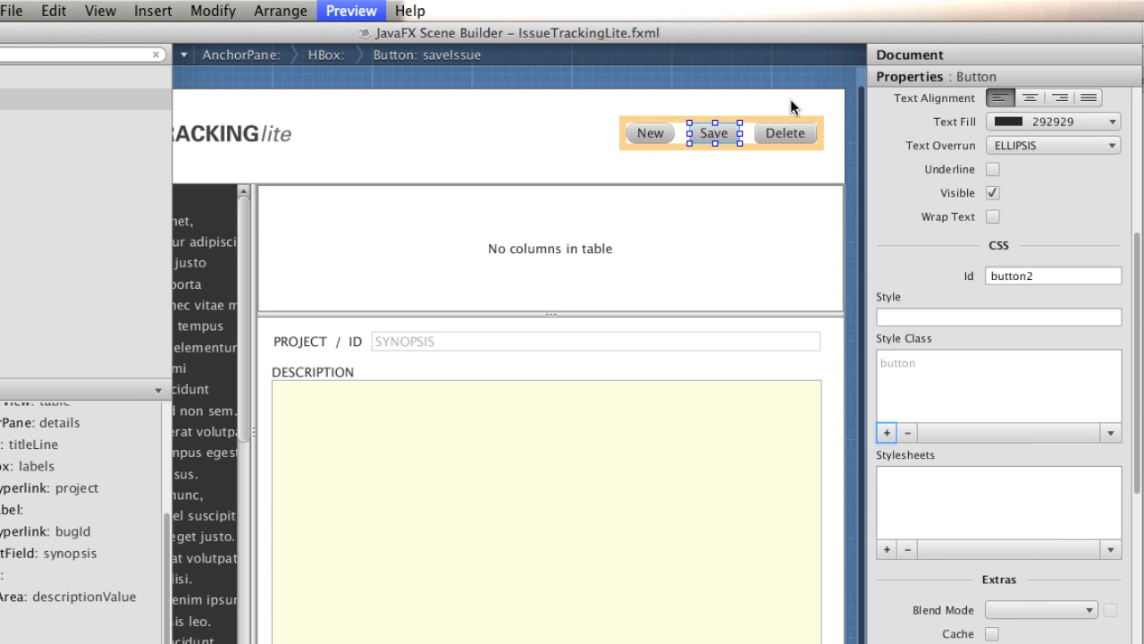
pyautogui.click(790, 134)
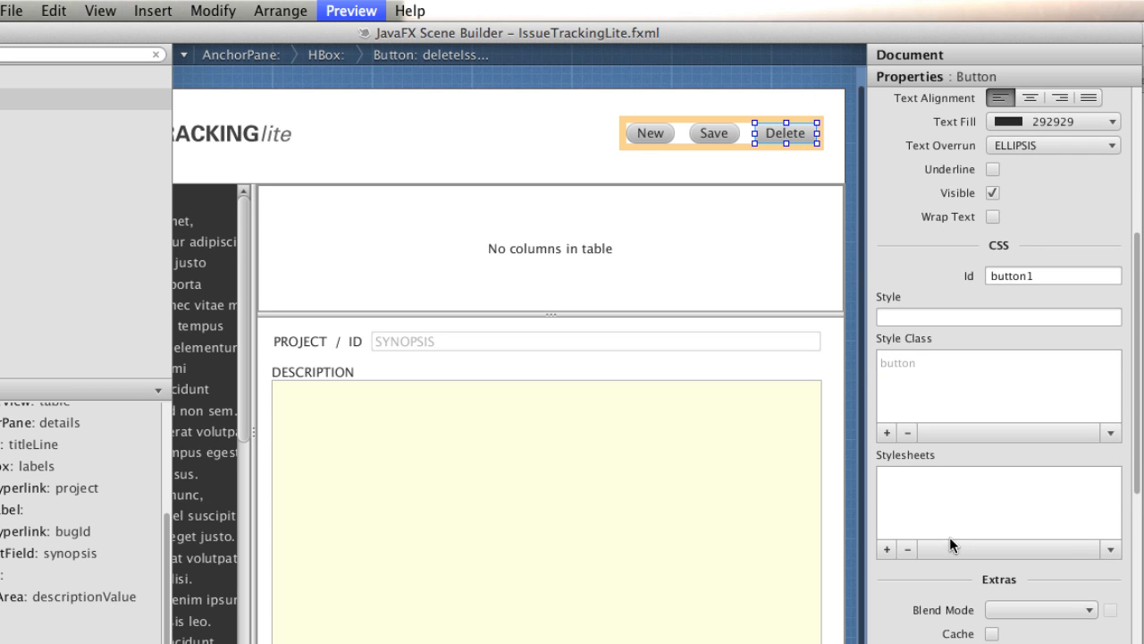
pyautogui.click(885, 433)
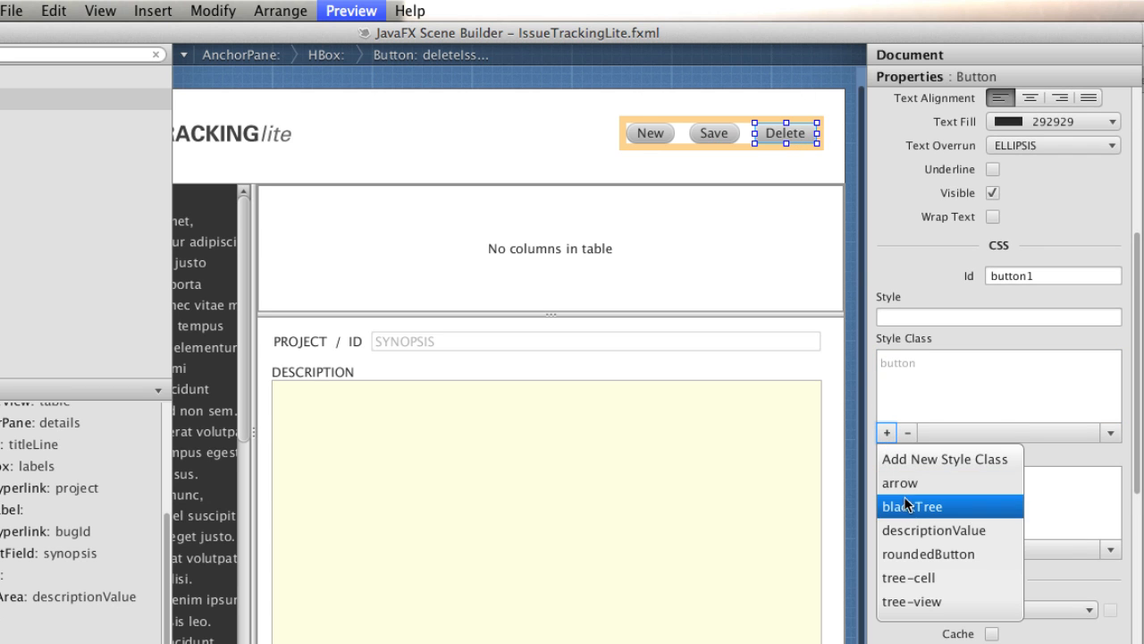
pyautogui.click(921, 550)
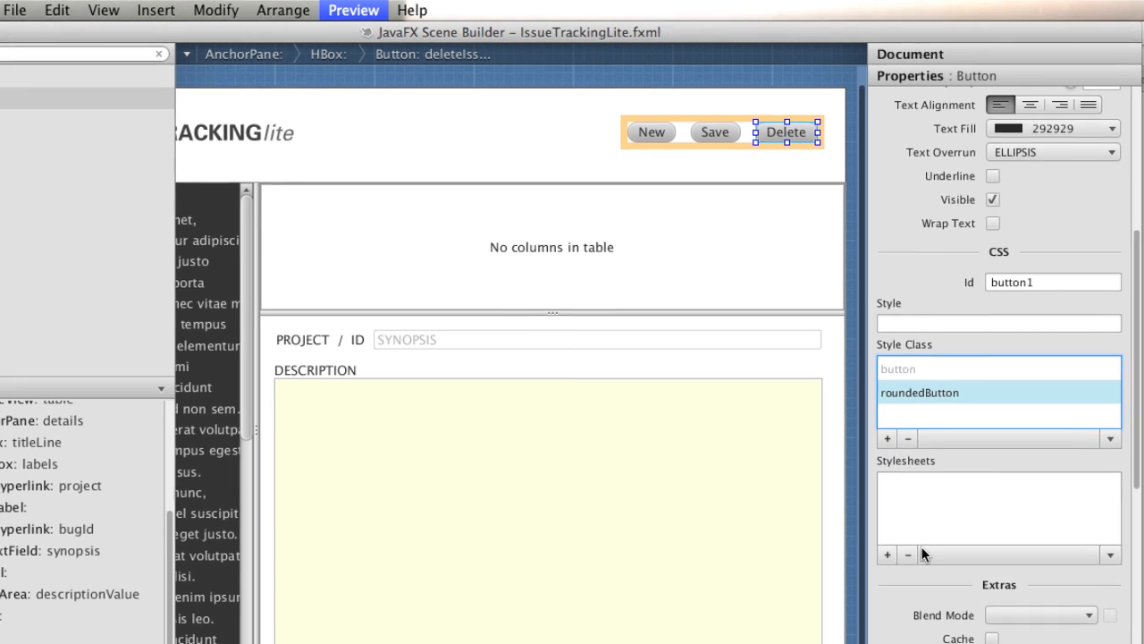
# Preview the styled layout and shrink the preview window to check how the header and panes adapt
pyautogui.click(592, 124)
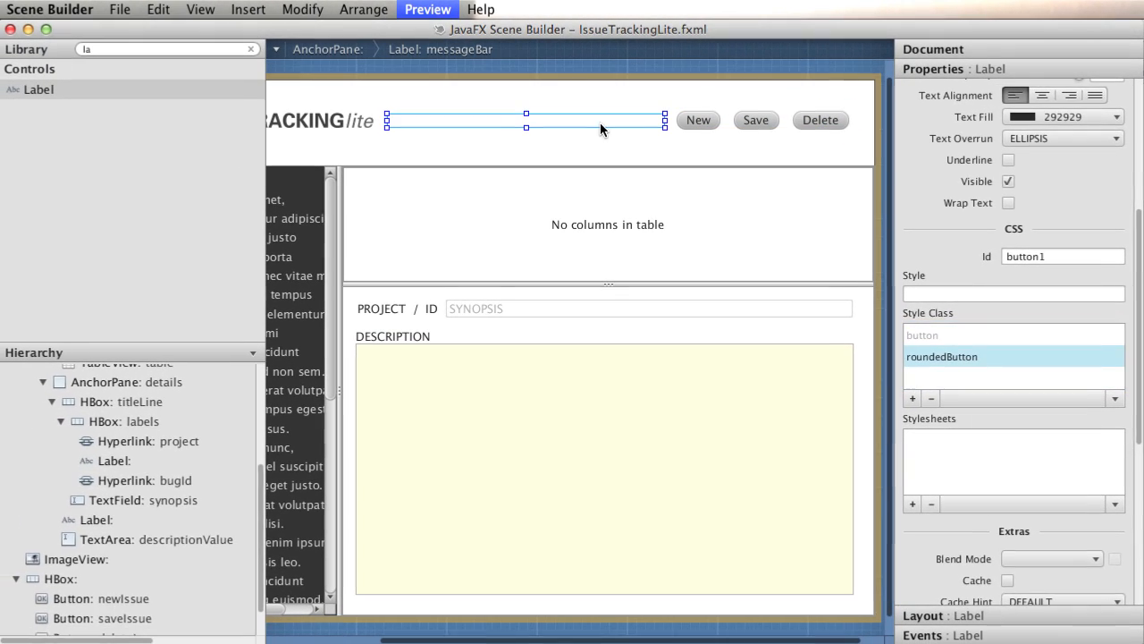
pyautogui.click(594, 95)
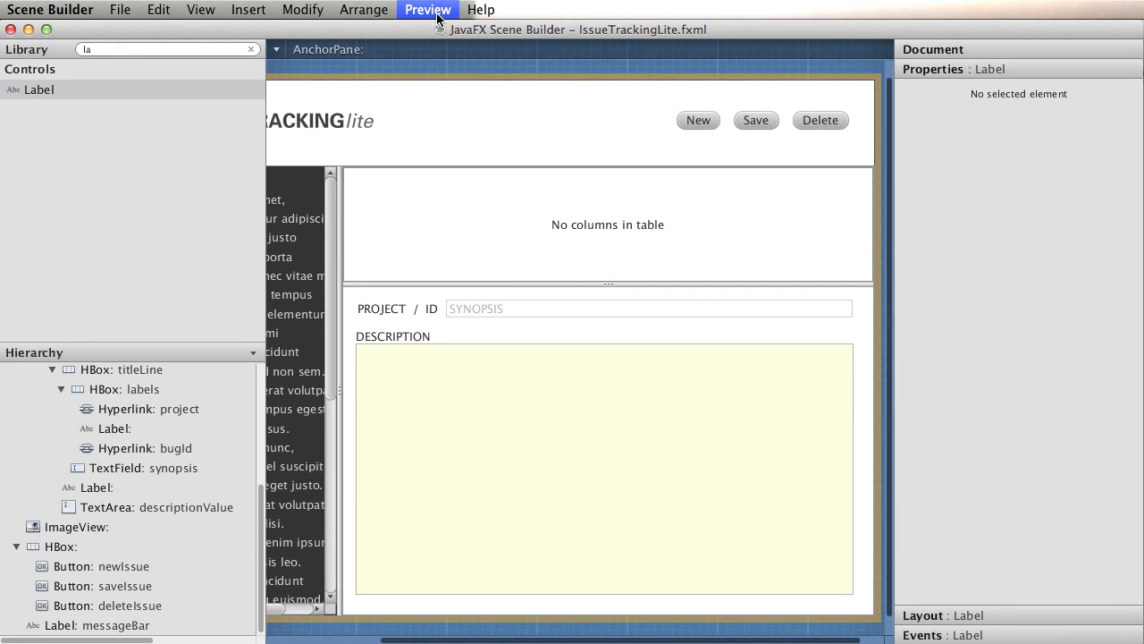
pyautogui.click(428, 10)
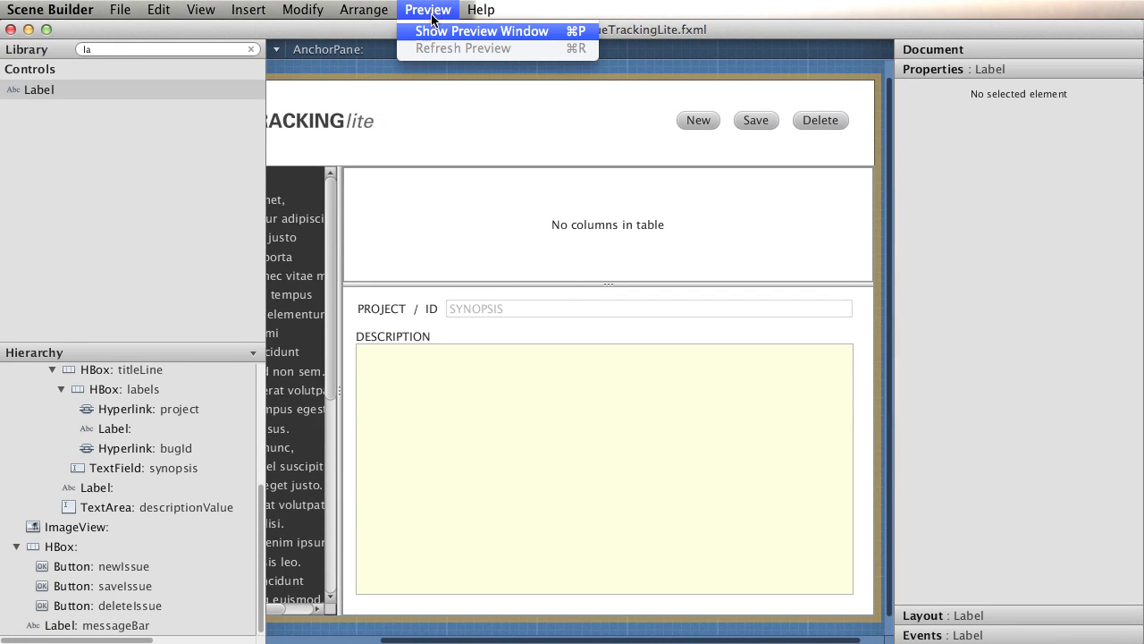
pyautogui.click(442, 31)
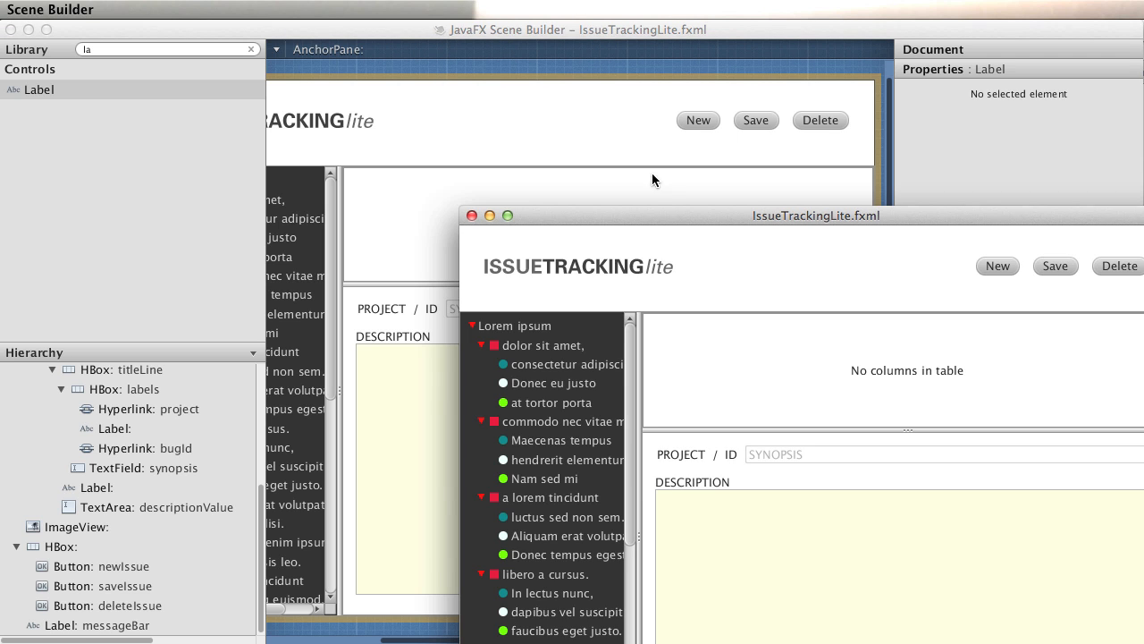
pyautogui.moveTo(679, 214); pyautogui.dragTo(439, 48)
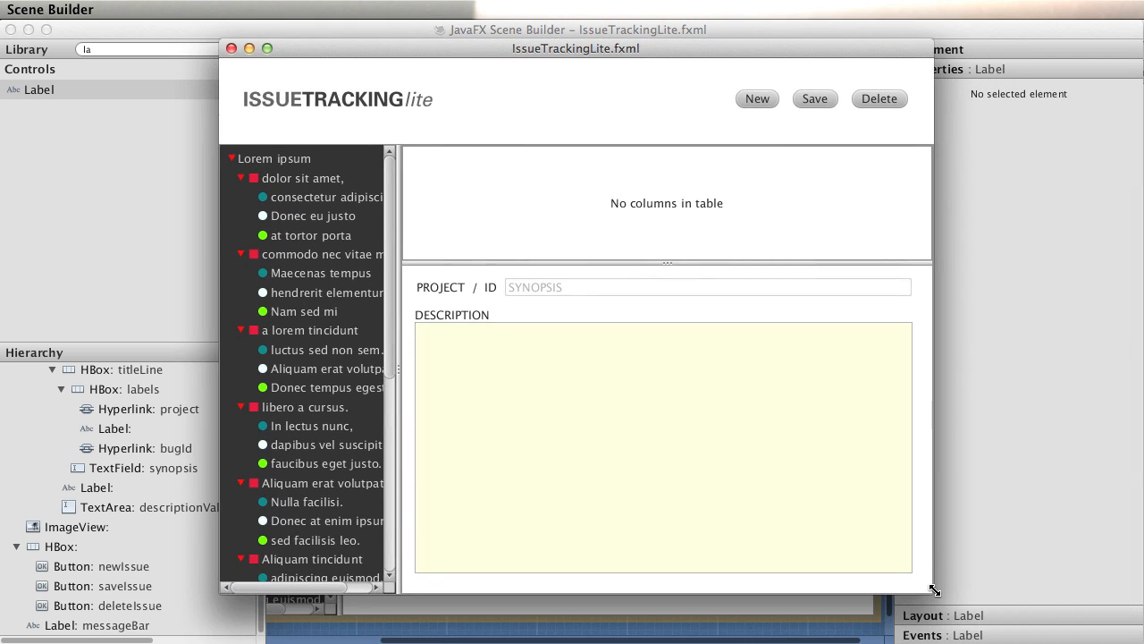
pyautogui.moveTo(934, 590); pyautogui.dragTo(907, 505)
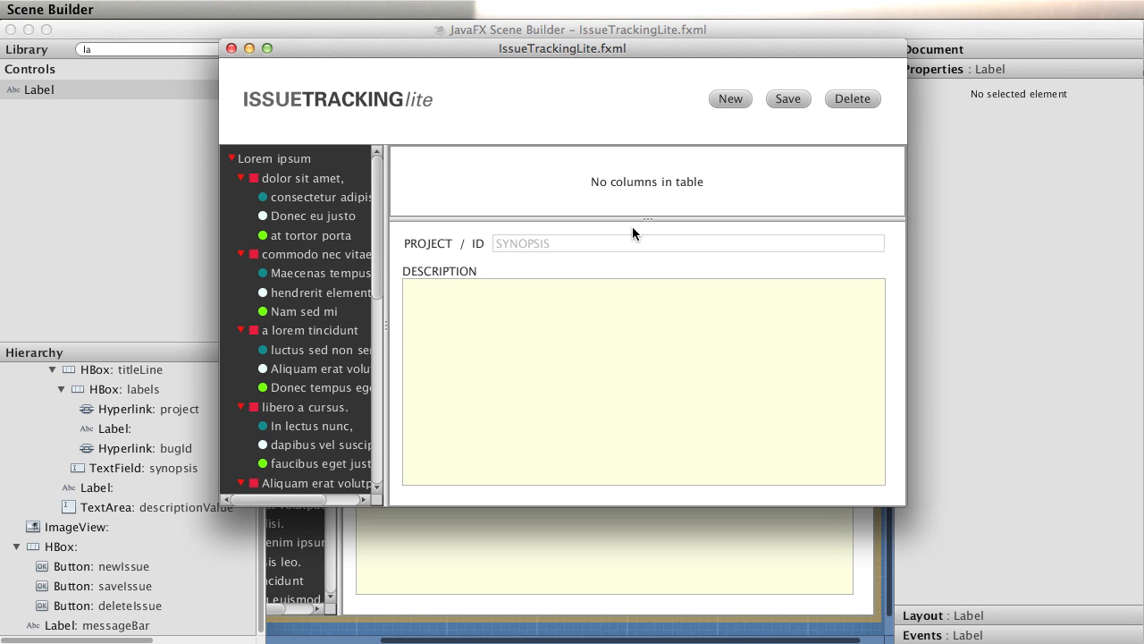
# Close the preview window and save the IssueTrackingLite.fxml layout
pyautogui.click(230, 49)
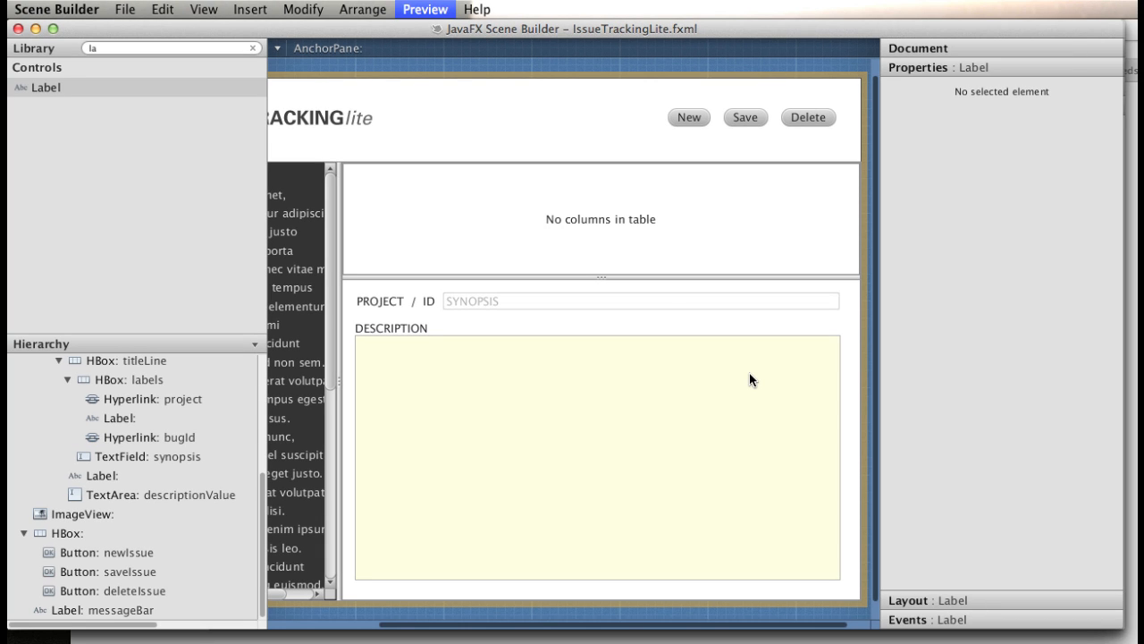
pyautogui.click(125, 13)
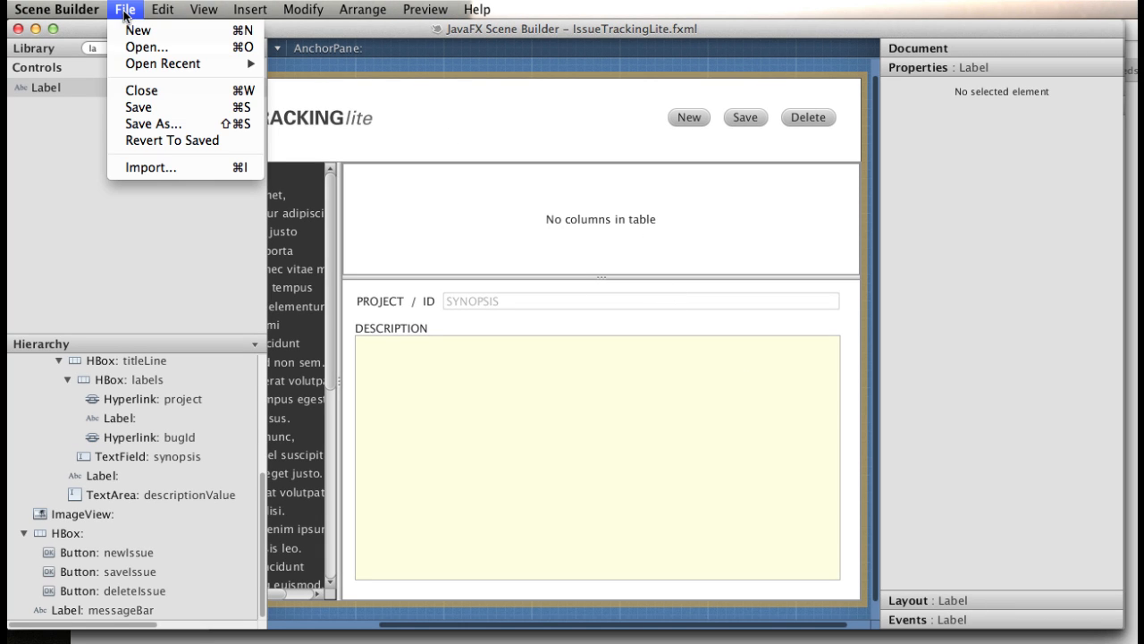
pyautogui.click(162, 107)
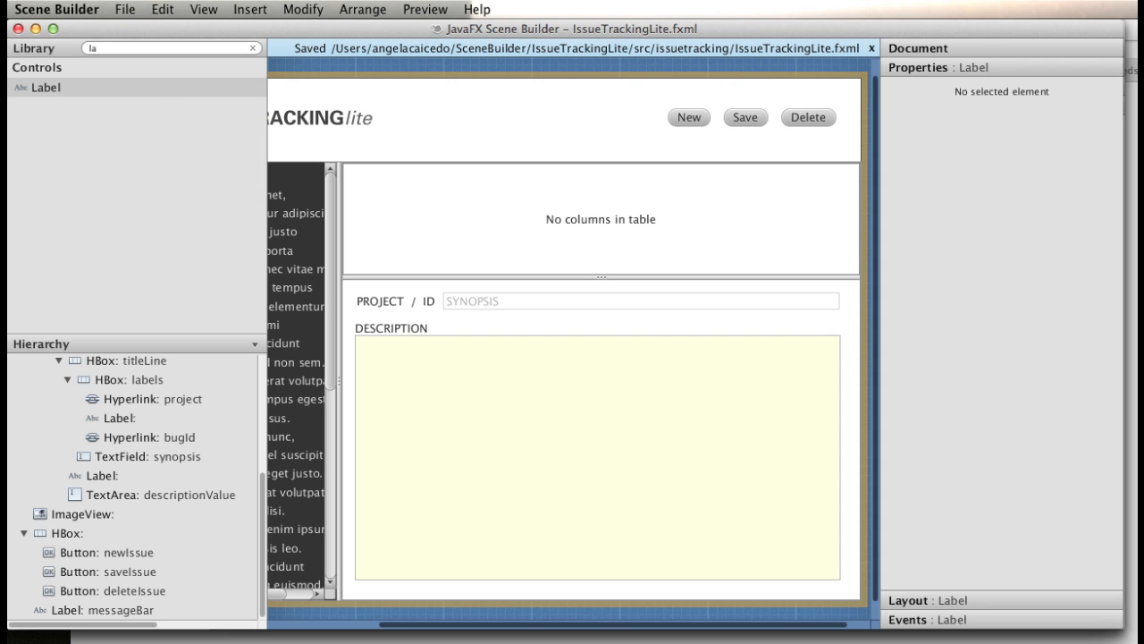
# Switch to NetBeans and open the IssueTrackingLite project from the SceneBuilder folder in the home directory
pyautogui.press('super+Tab')
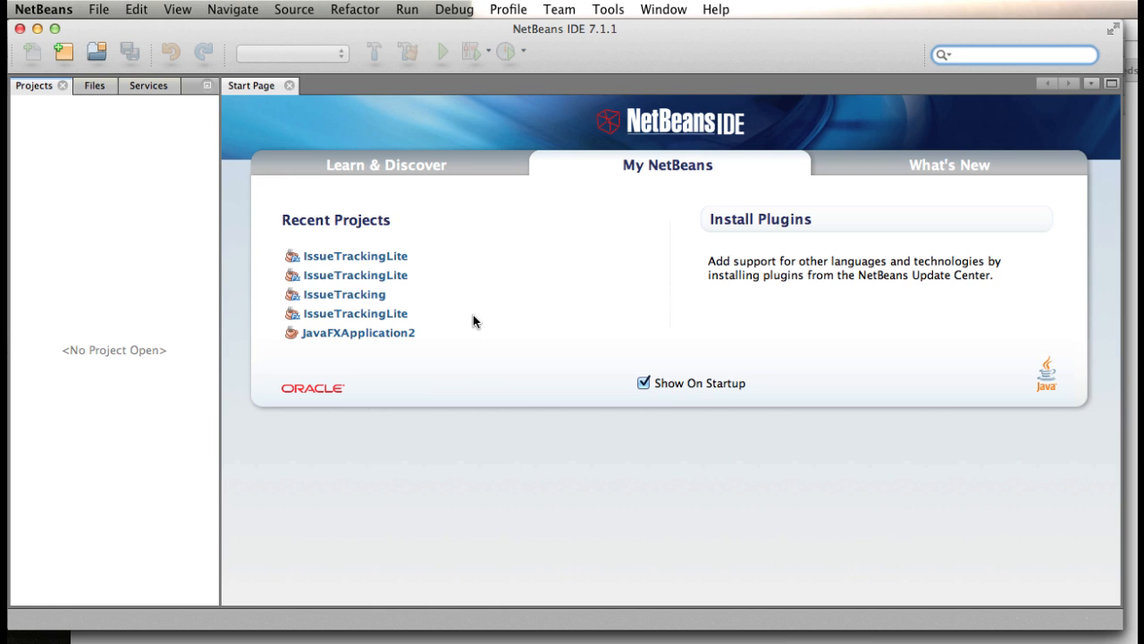
pyautogui.click(96, 52)
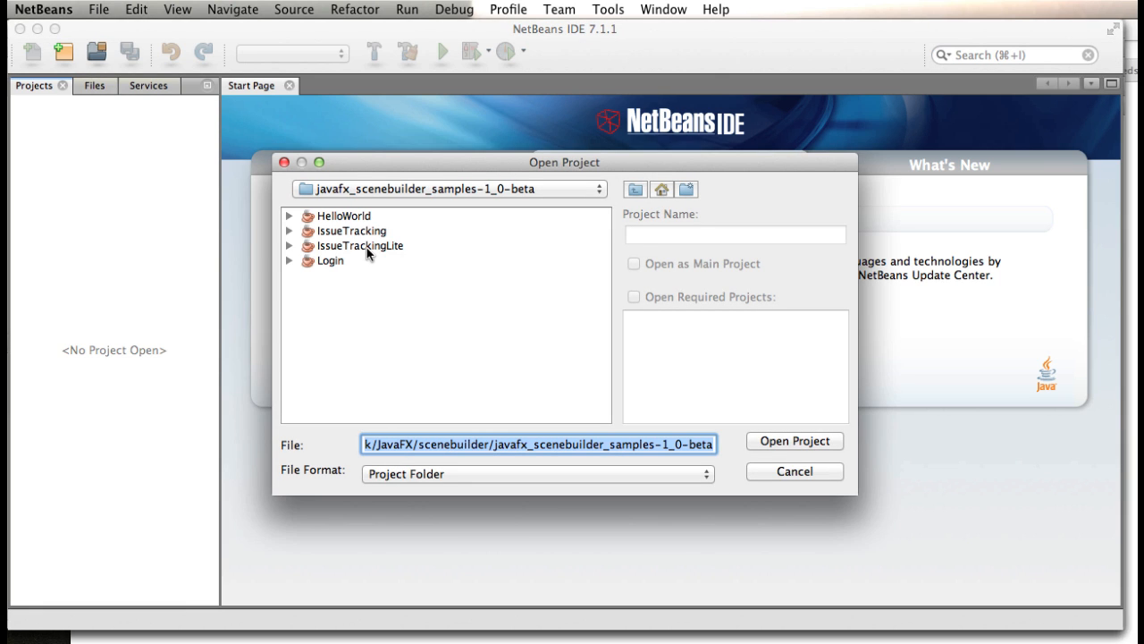
pyautogui.click(375, 189)
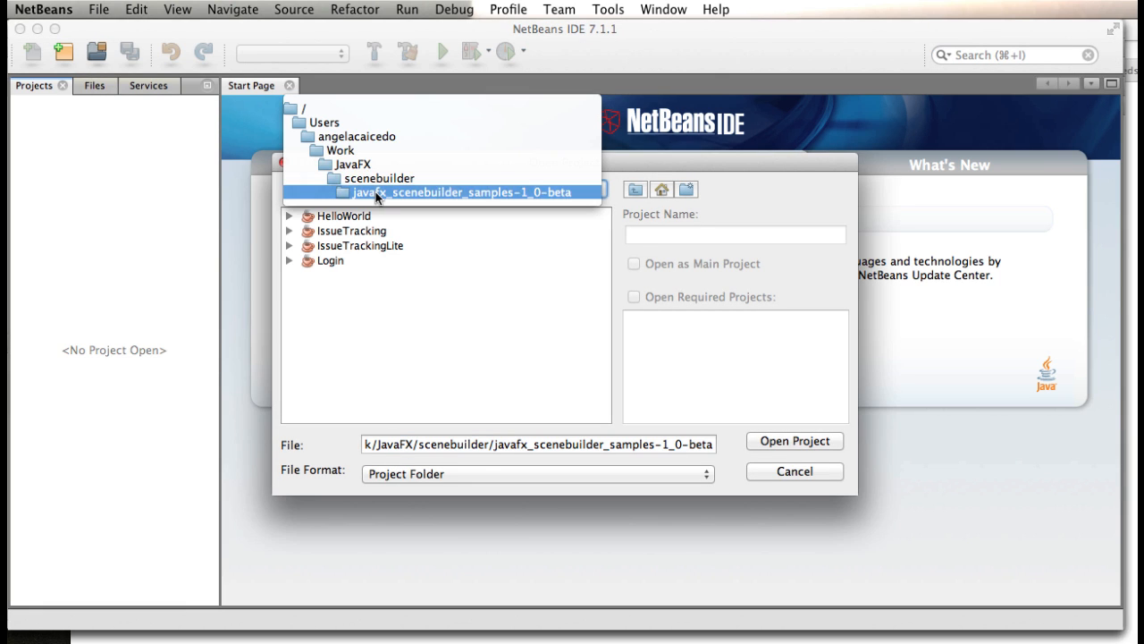
pyautogui.click(359, 137)
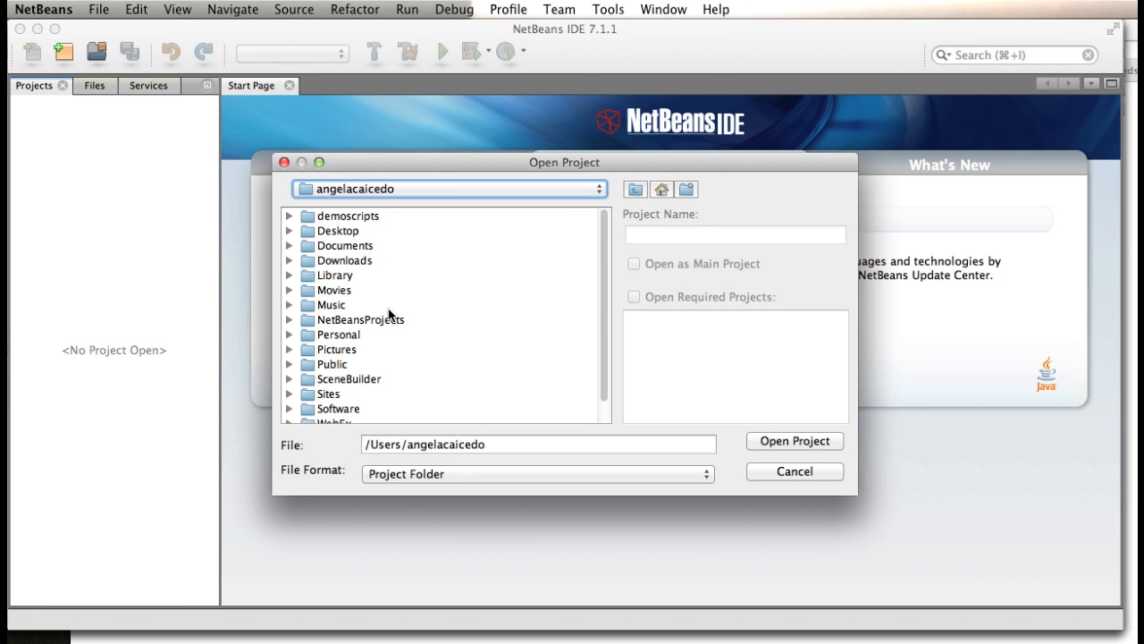
pyautogui.scroll(-1, 388, 308)
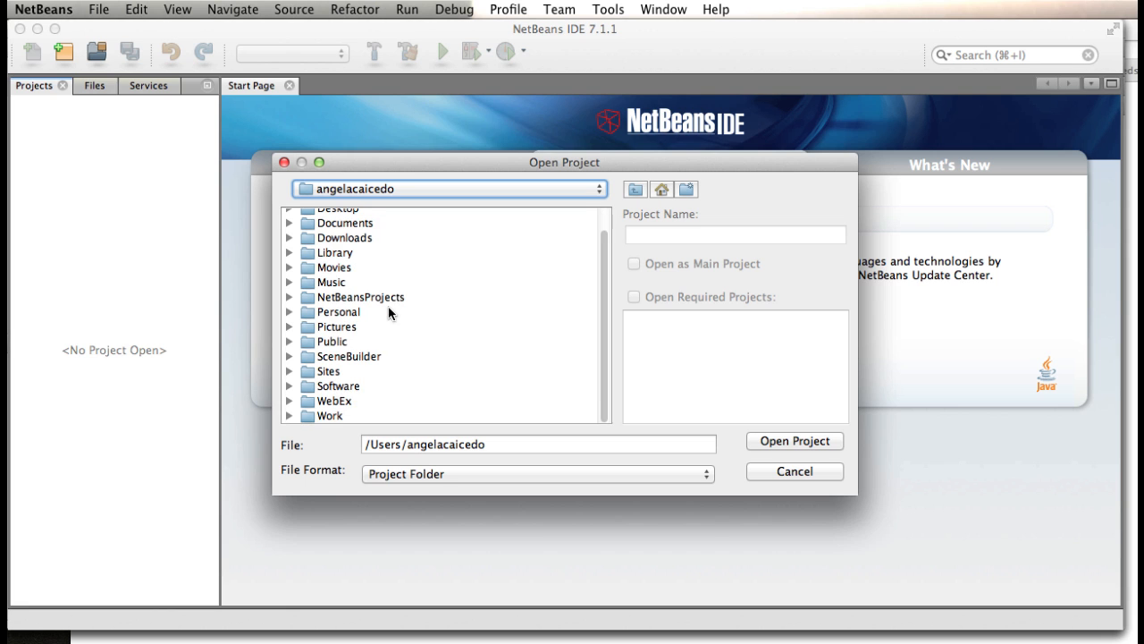
pyautogui.doubleClick(333, 356)
pyautogui.click(345, 218)
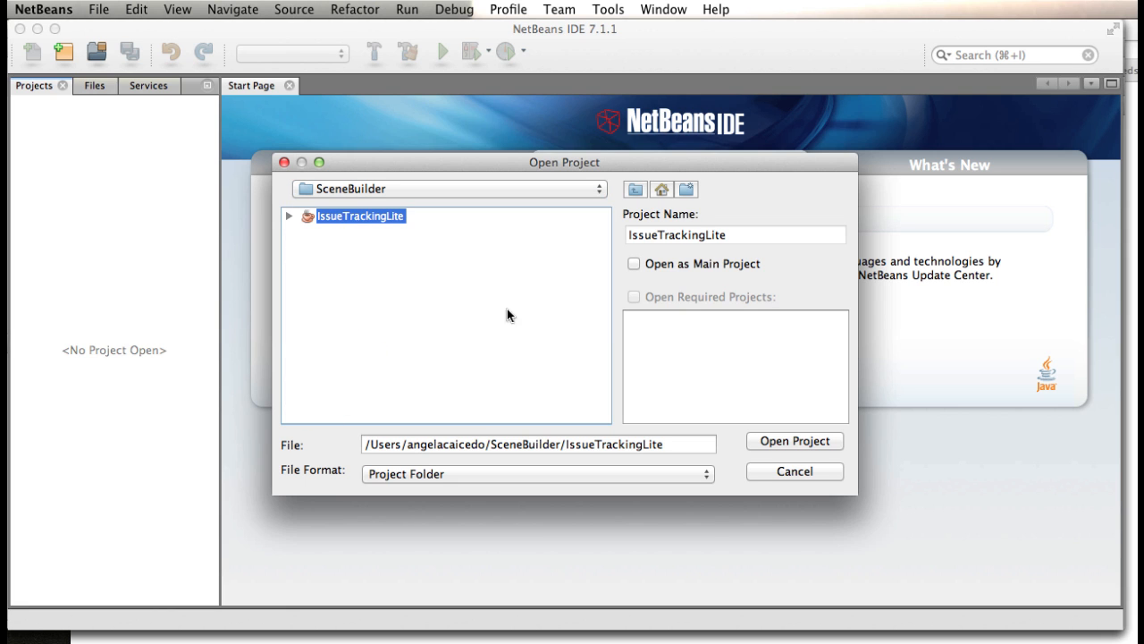
pyautogui.click(810, 443)
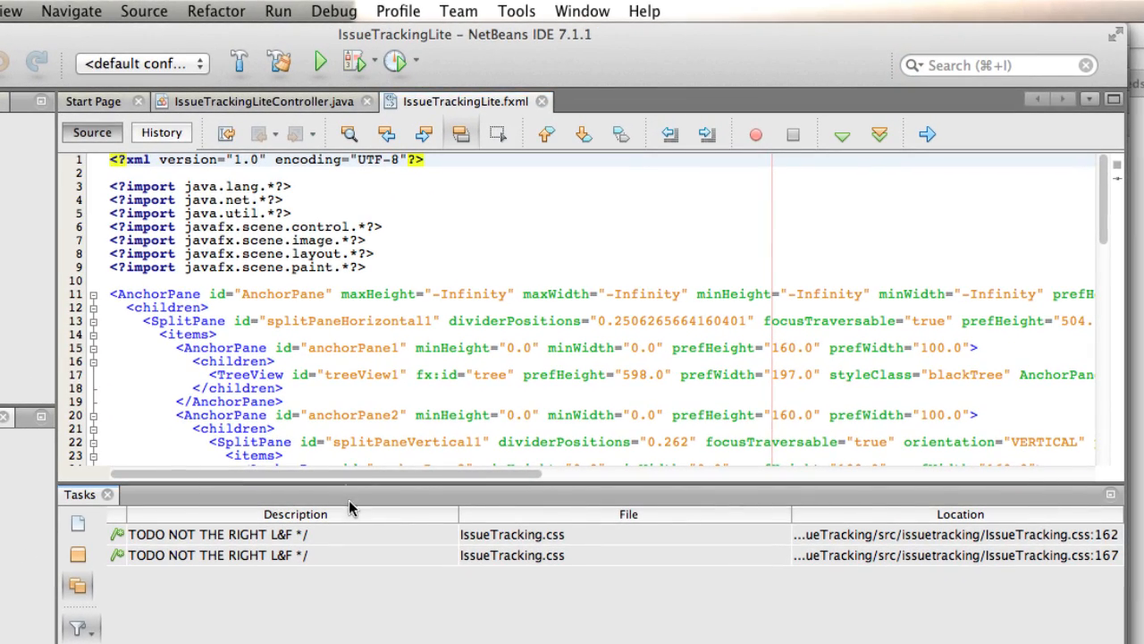
# Examine the fx:id attributes in IssueTrackingLite.fxml, from the TreeView's id down through the table, detail fields and description area
pyautogui.click(359, 348)
pyautogui.scroll(-3, 343, 244)
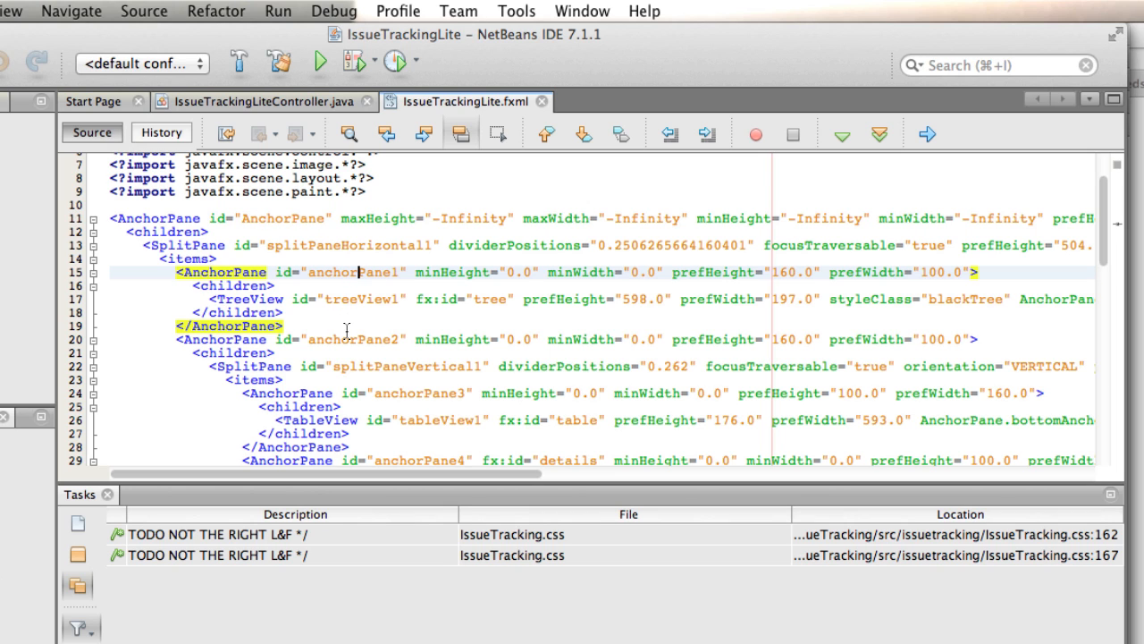
pyautogui.doubleClick(486, 303)
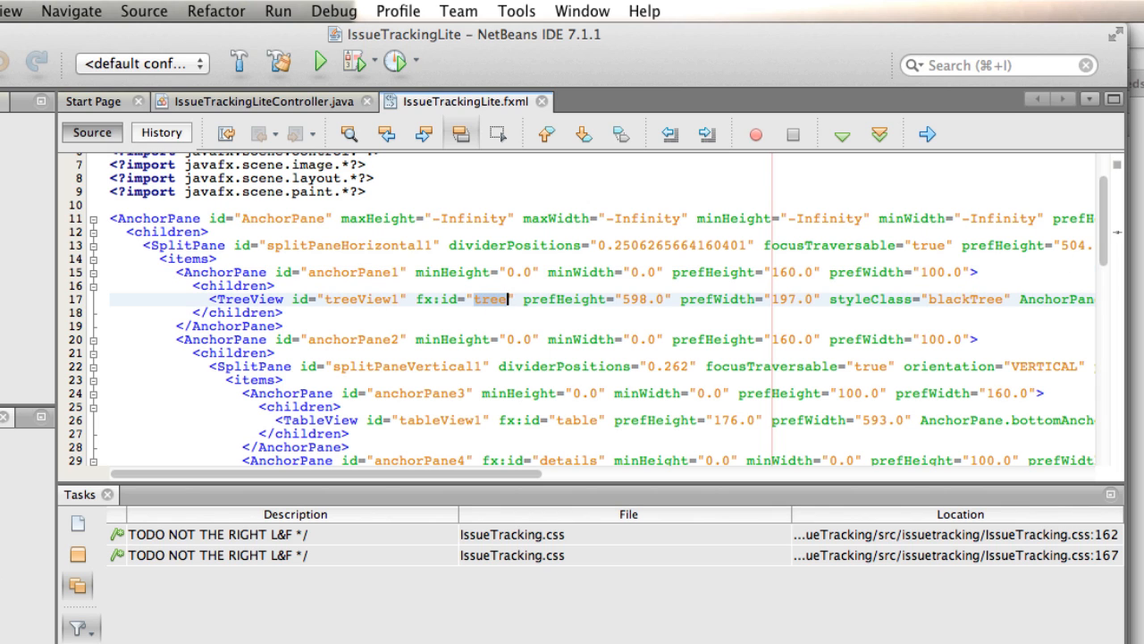
pyautogui.scroll(-3, 1108, 230)
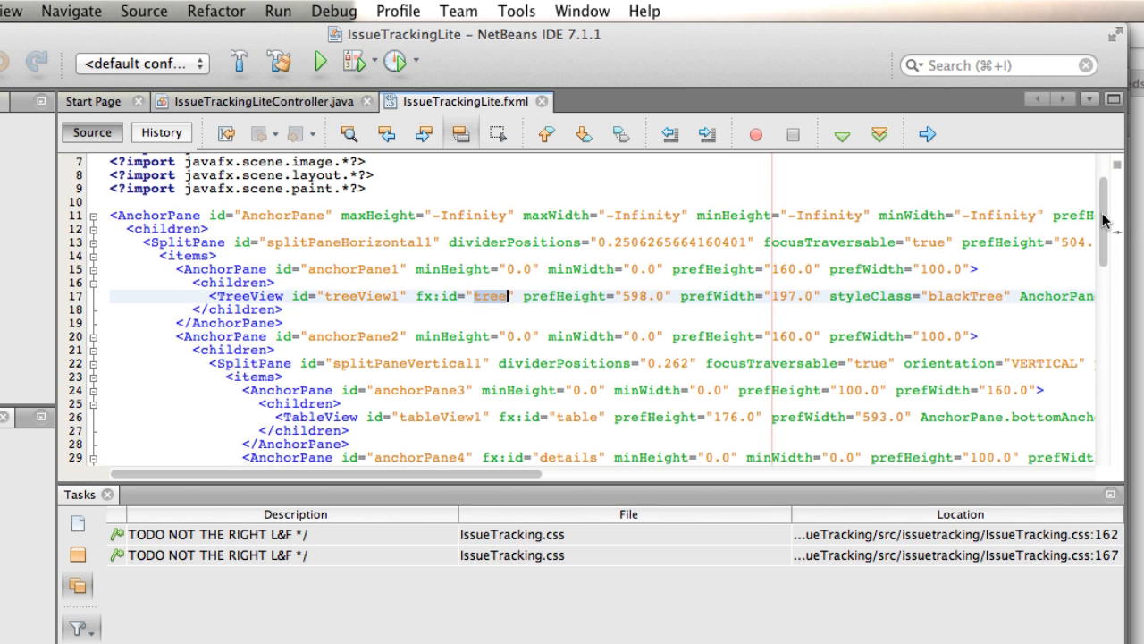
pyautogui.scroll(-3, 1108, 231)
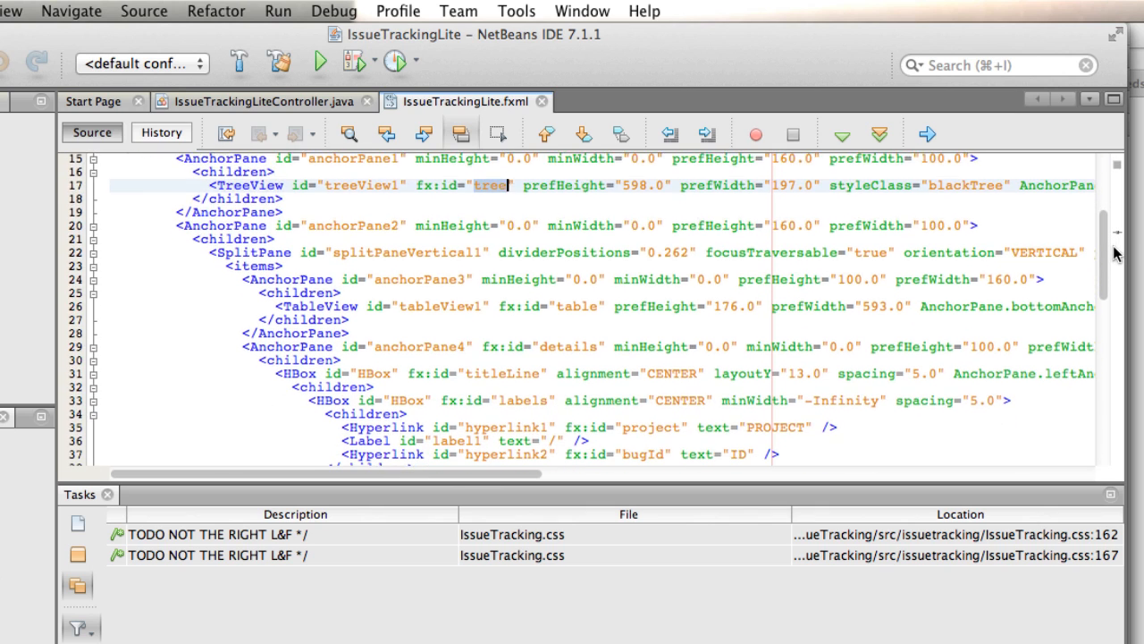
pyautogui.scroll(-3, 1116, 257)
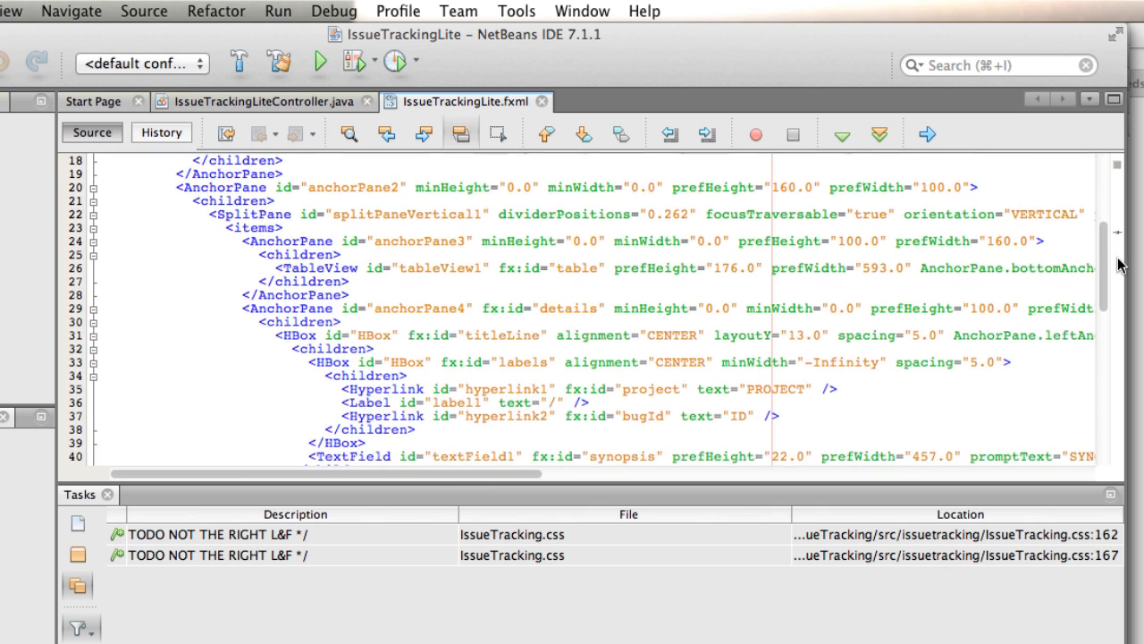
pyautogui.scroll(-6, 1122, 281)
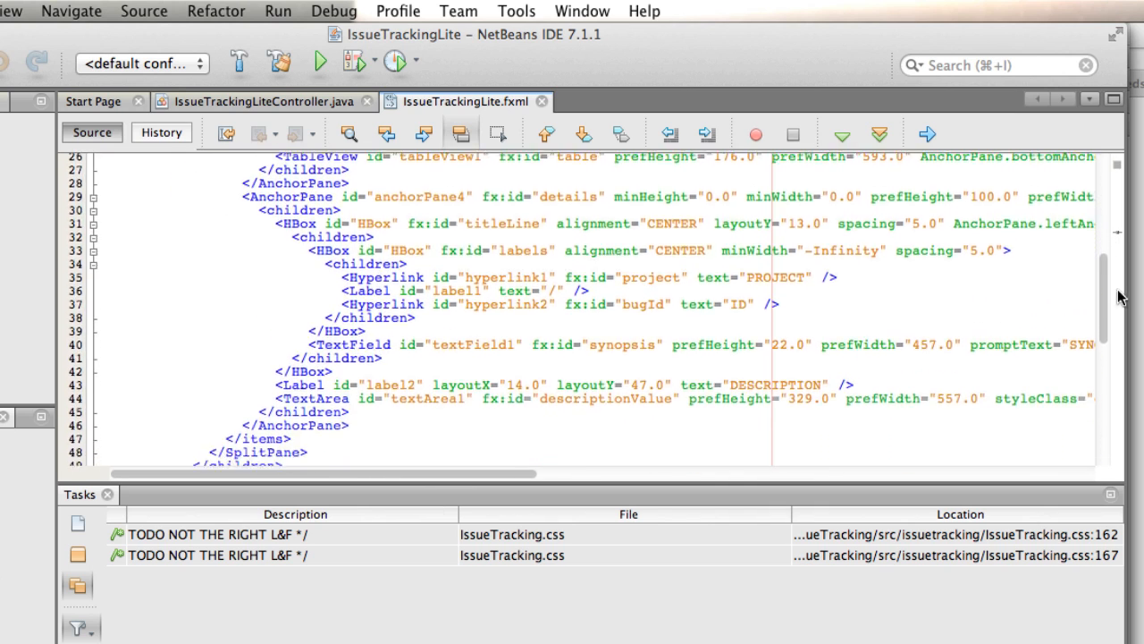
pyautogui.moveTo(1107, 324); pyautogui.dragTo(1106, 262)
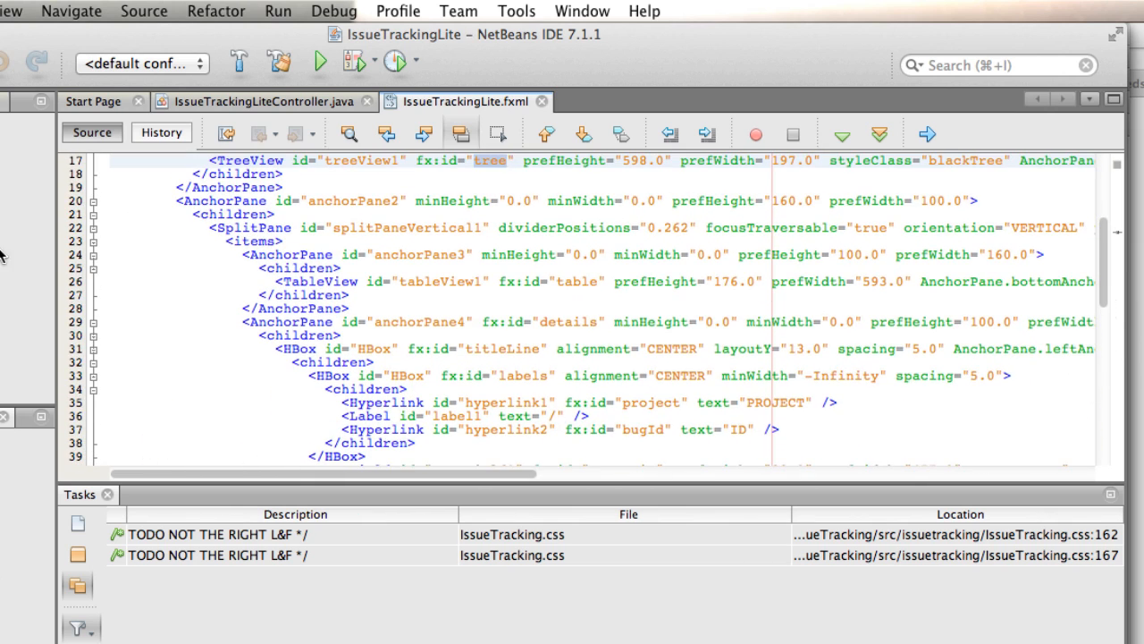
pyautogui.click(219, 103)
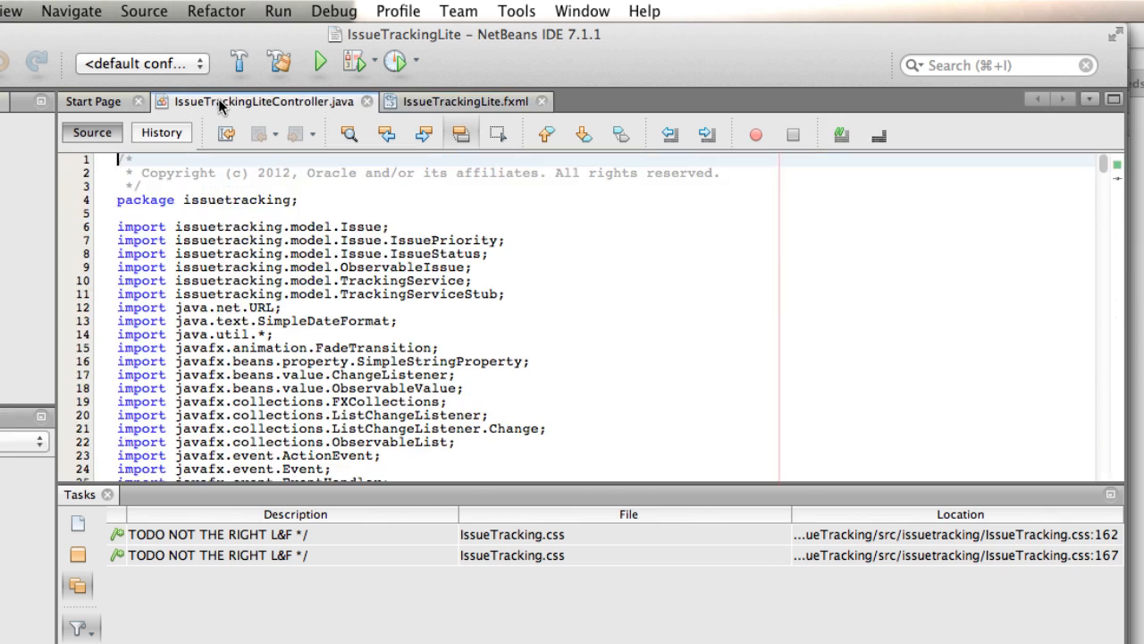
pyautogui.scroll(-5, 278, 226)
pyautogui.scroll(-2, 278, 226)
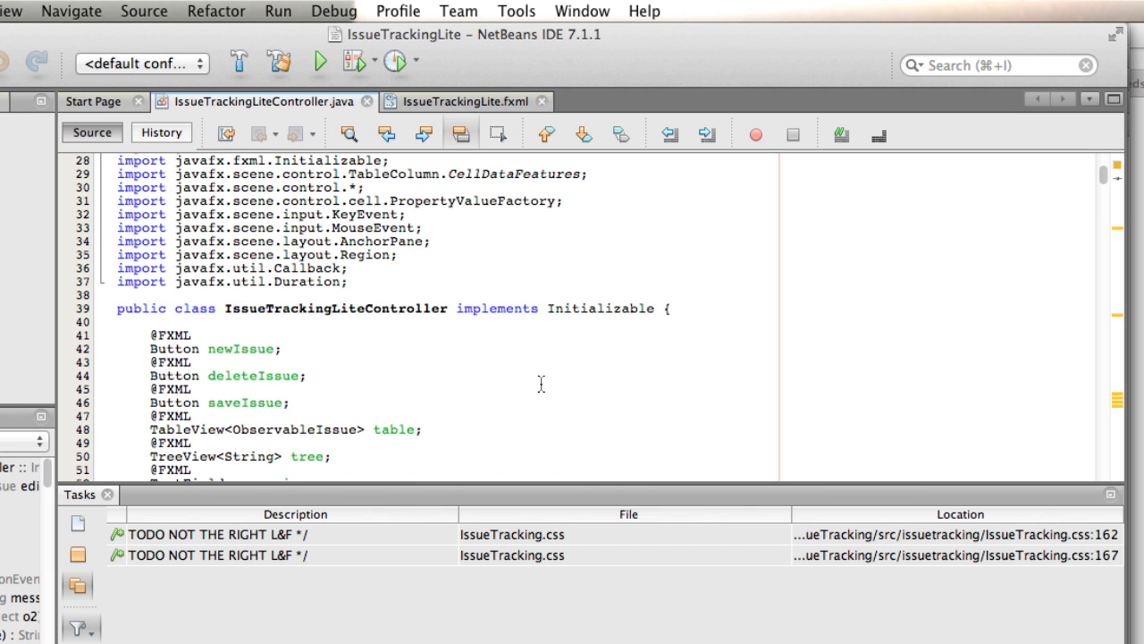
pyautogui.scroll(-2, 544, 387)
pyautogui.scroll(-1, 542, 385)
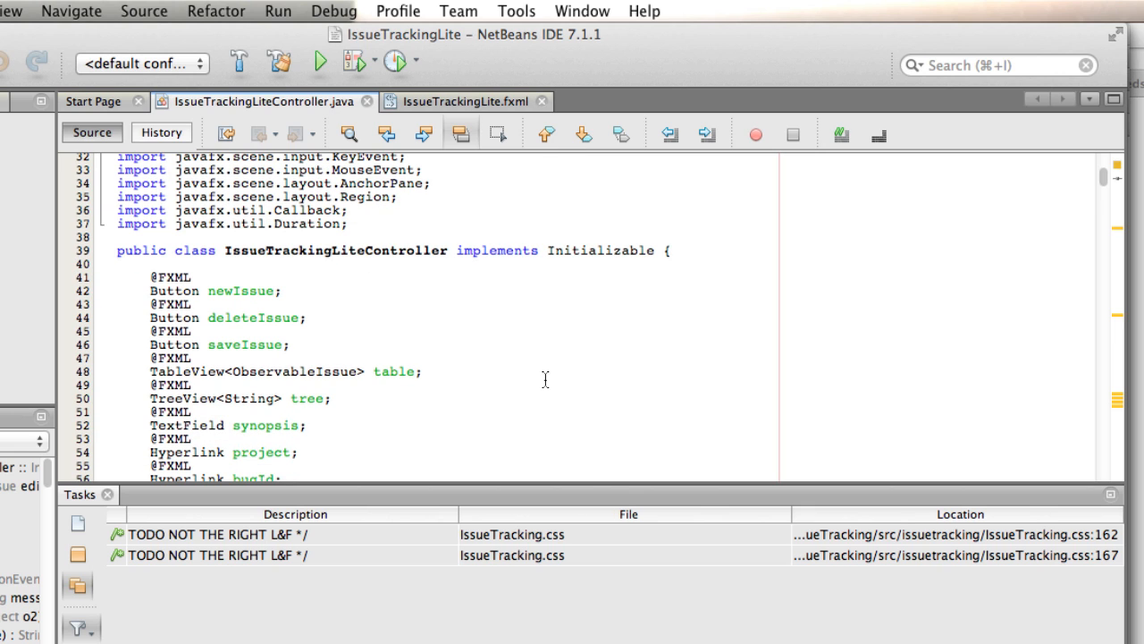
pyautogui.click(381, 250)
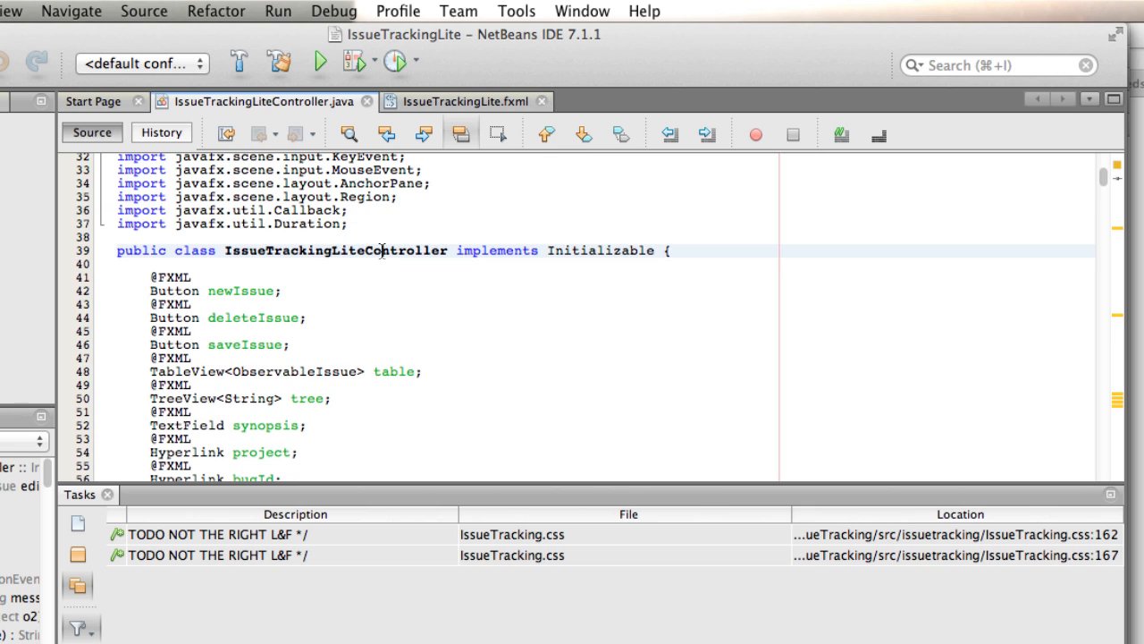
pyautogui.click(175, 278)
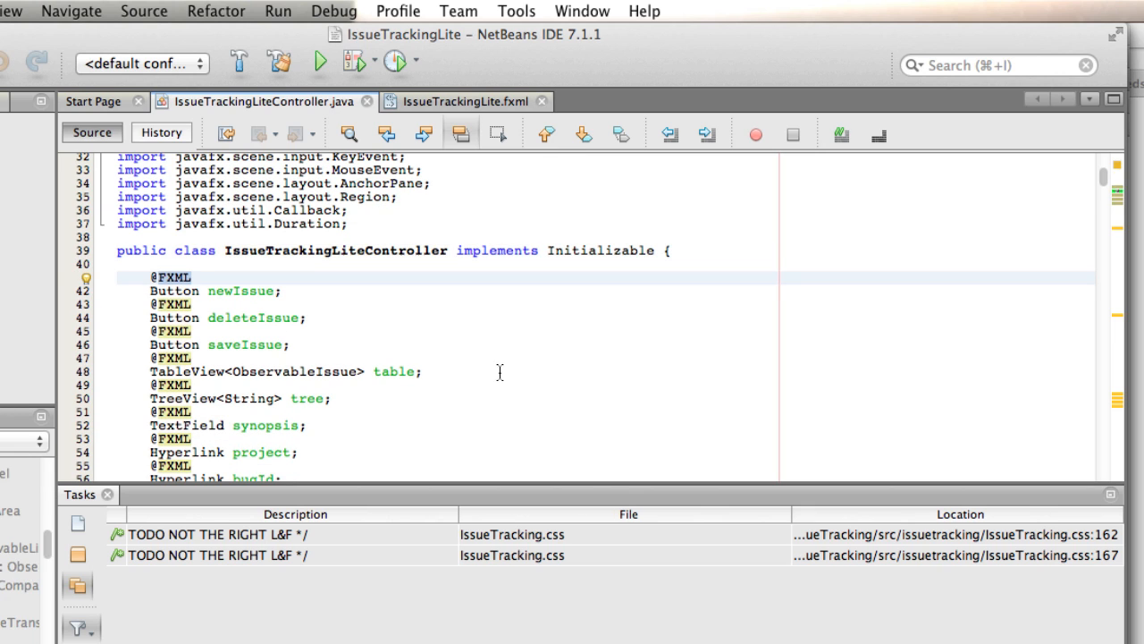
pyautogui.scroll(-1, 503, 358)
pyautogui.scroll(-1, 502, 358)
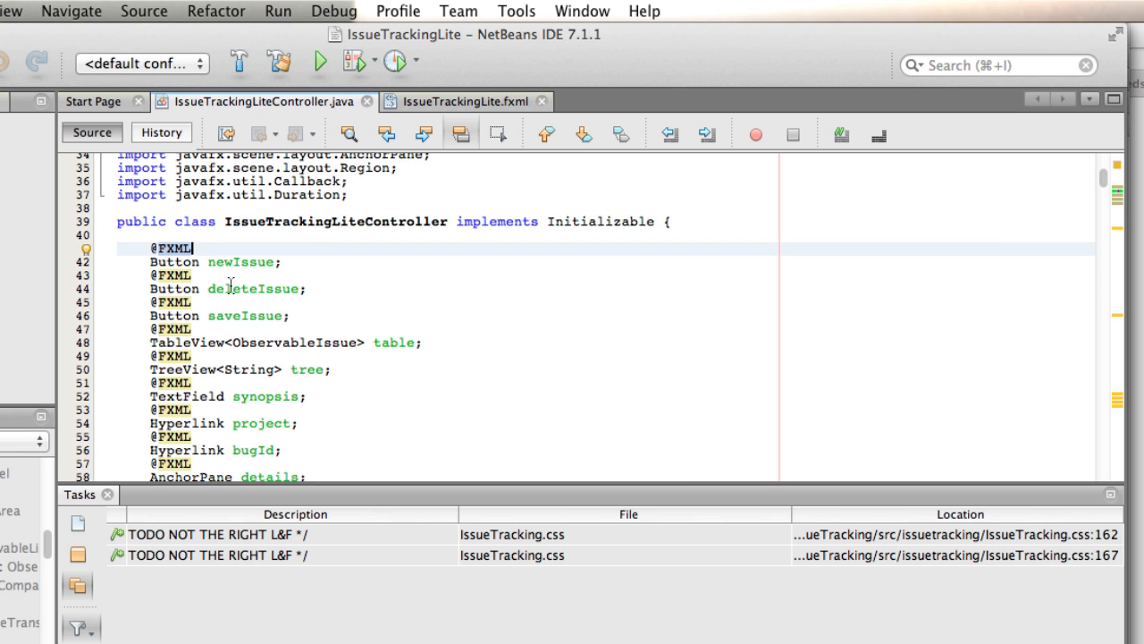
pyautogui.click(232, 264)
pyautogui.scroll(-8, 548, 356)
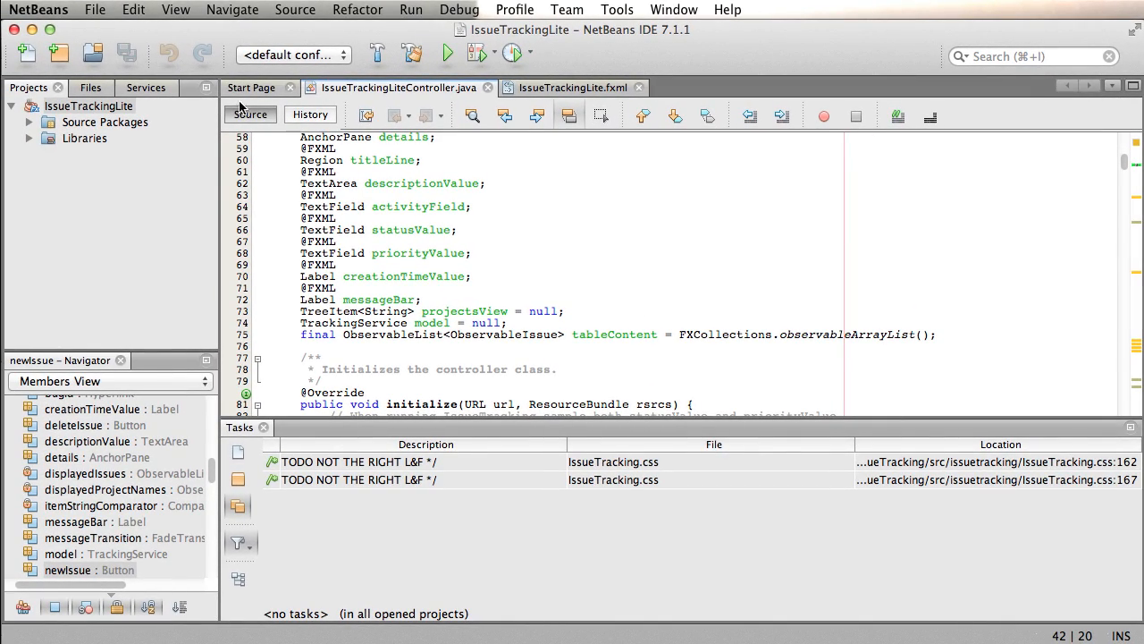
# Run the IssueTrackingLite project and move its application window fully into view
pyautogui.rightClick(108, 106)
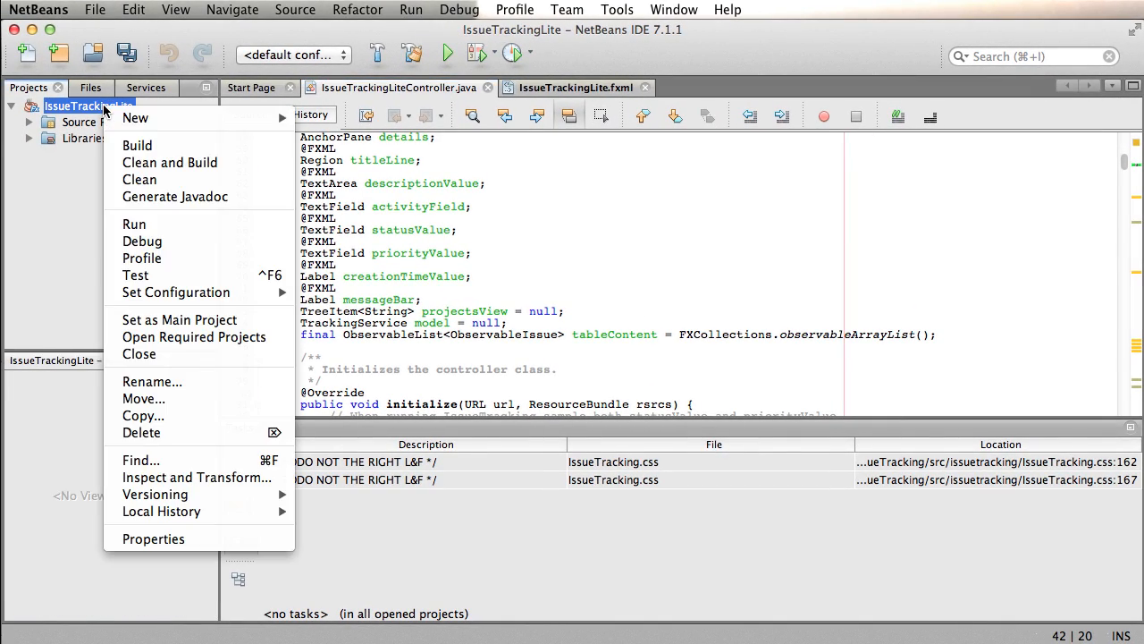
pyautogui.click(164, 224)
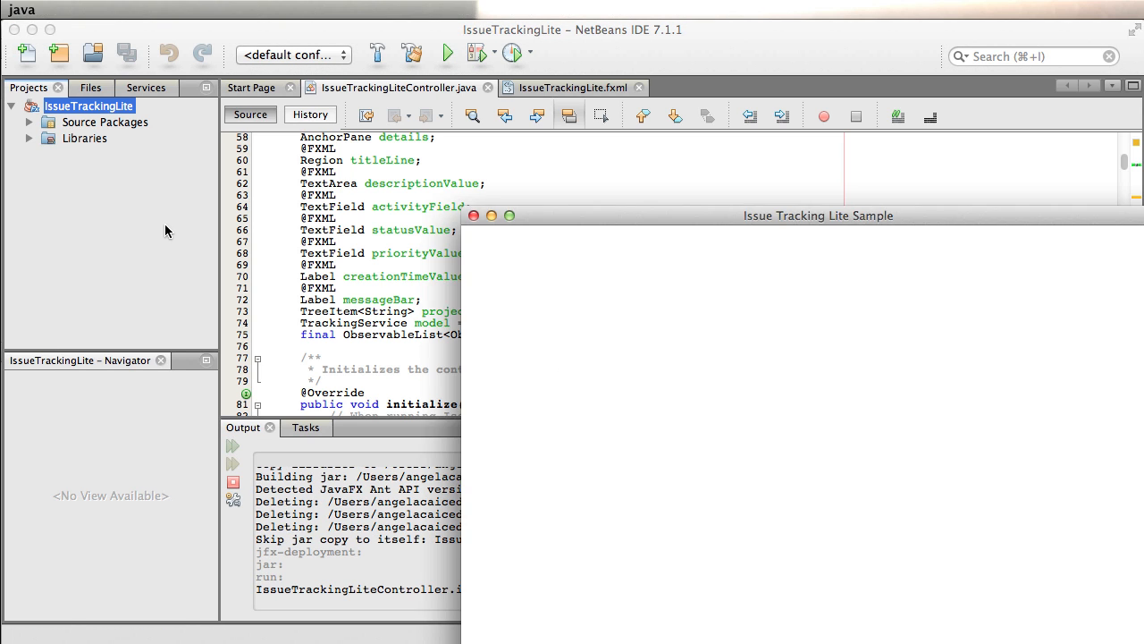
pyautogui.moveTo(860, 213); pyautogui.dragTo(566, 52)
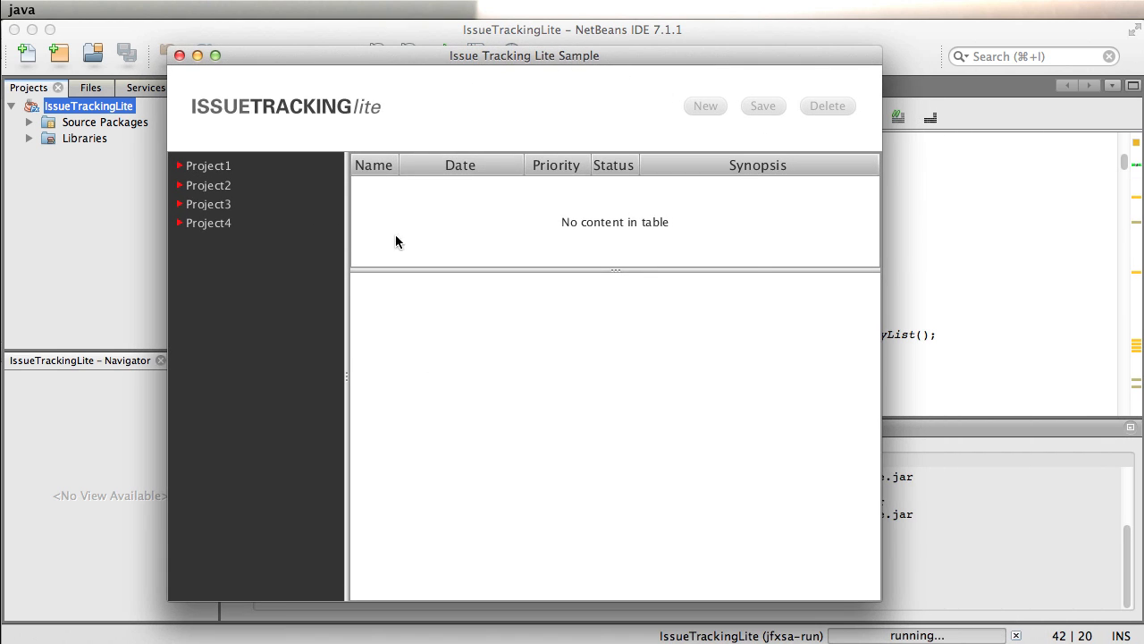
# Browse the issues of Project1 through Project4 in the running app and display the details of issue TT-6 in Project2
pyautogui.click(211, 169)
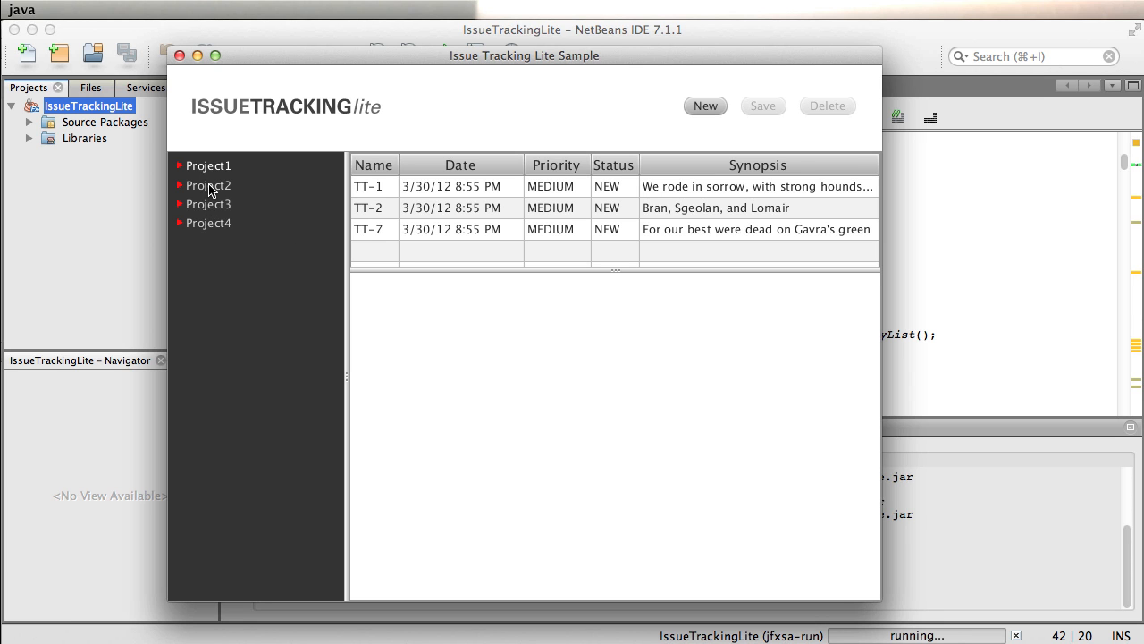
pyautogui.click(209, 185)
pyautogui.click(209, 205)
pyautogui.click(786, 206)
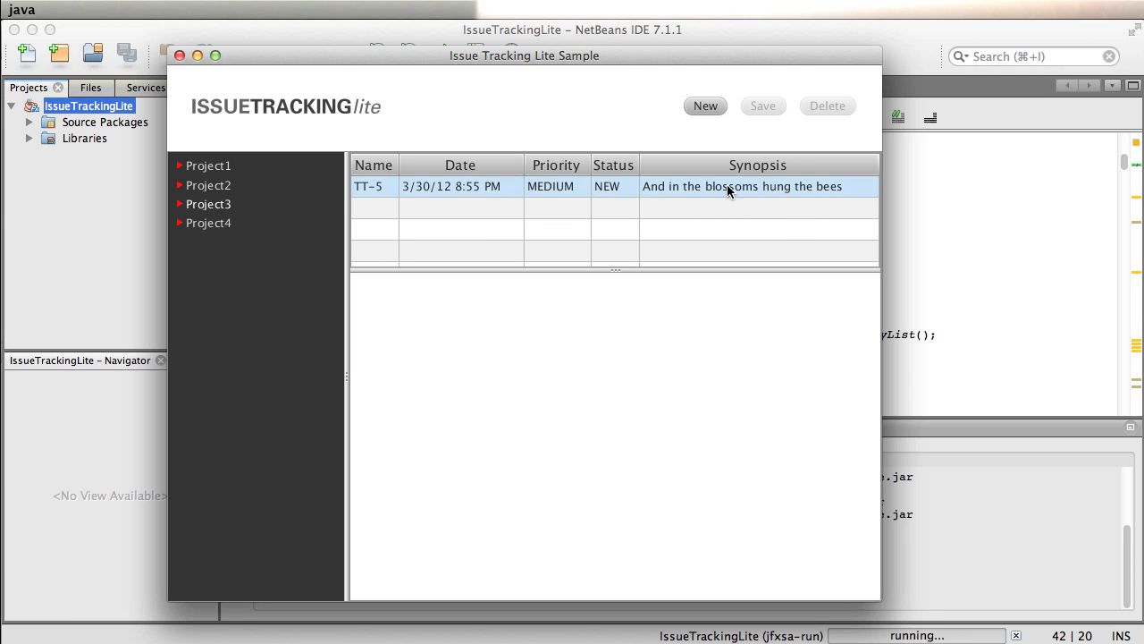
pyautogui.click(221, 224)
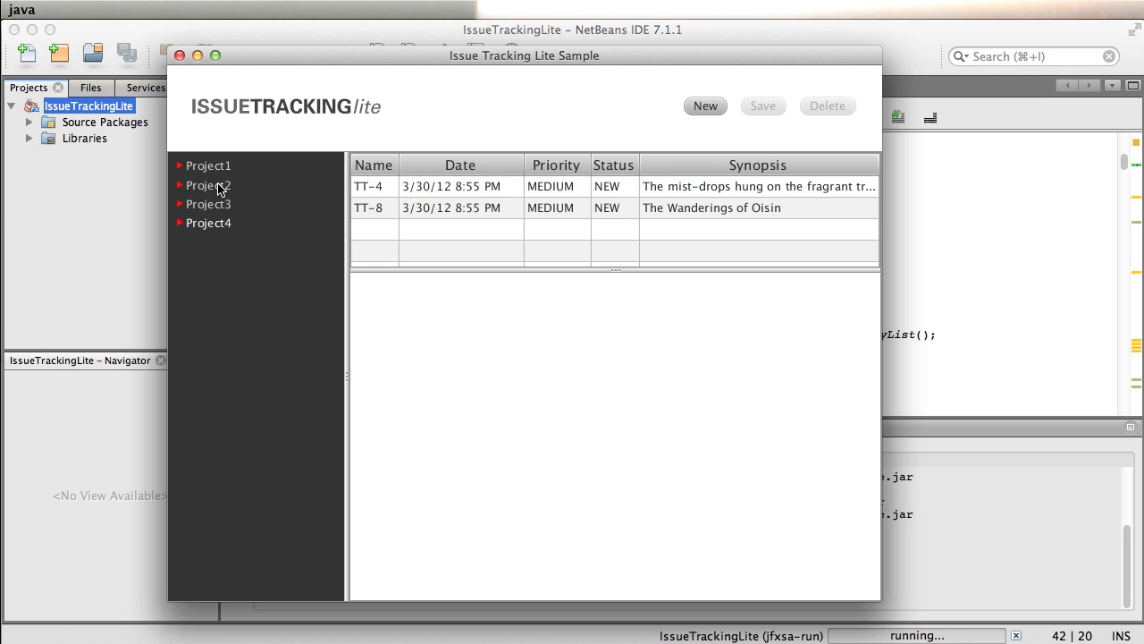
pyautogui.click(219, 187)
pyautogui.click(529, 207)
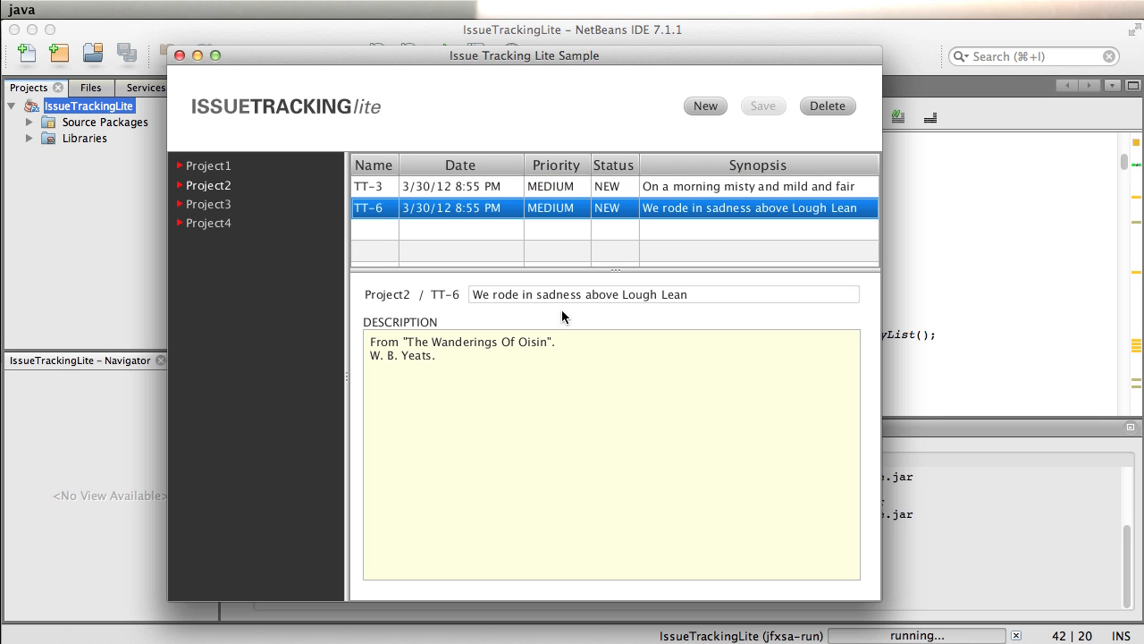
# Create a new issue in Project2 with the synopsis "Testing..." and save it
pyautogui.click(713, 105)
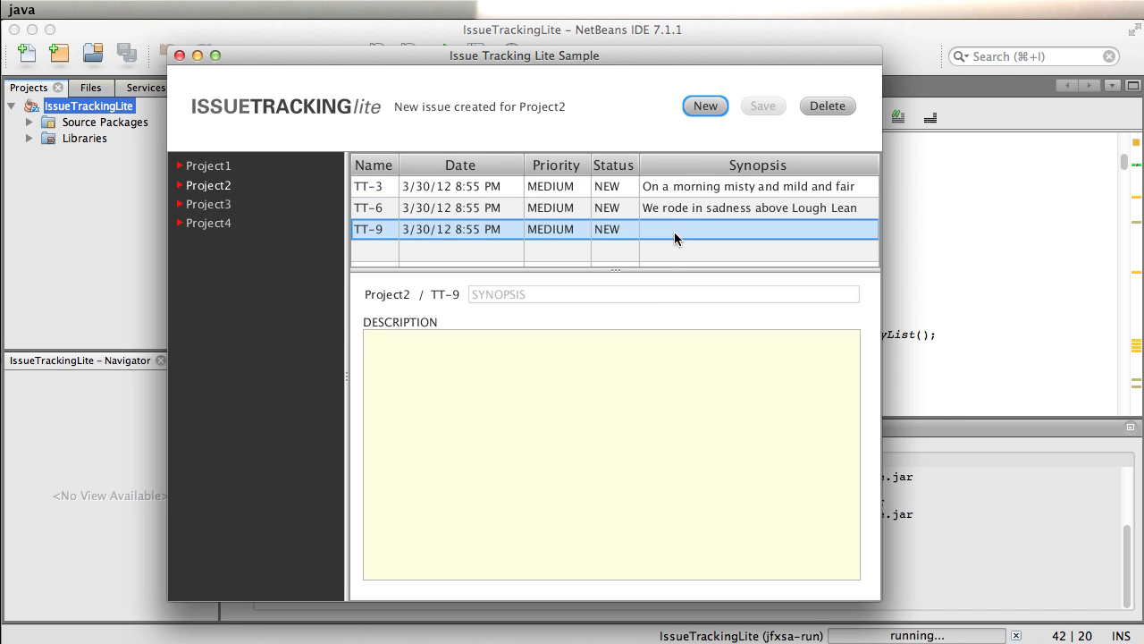
pyautogui.click(582, 294)
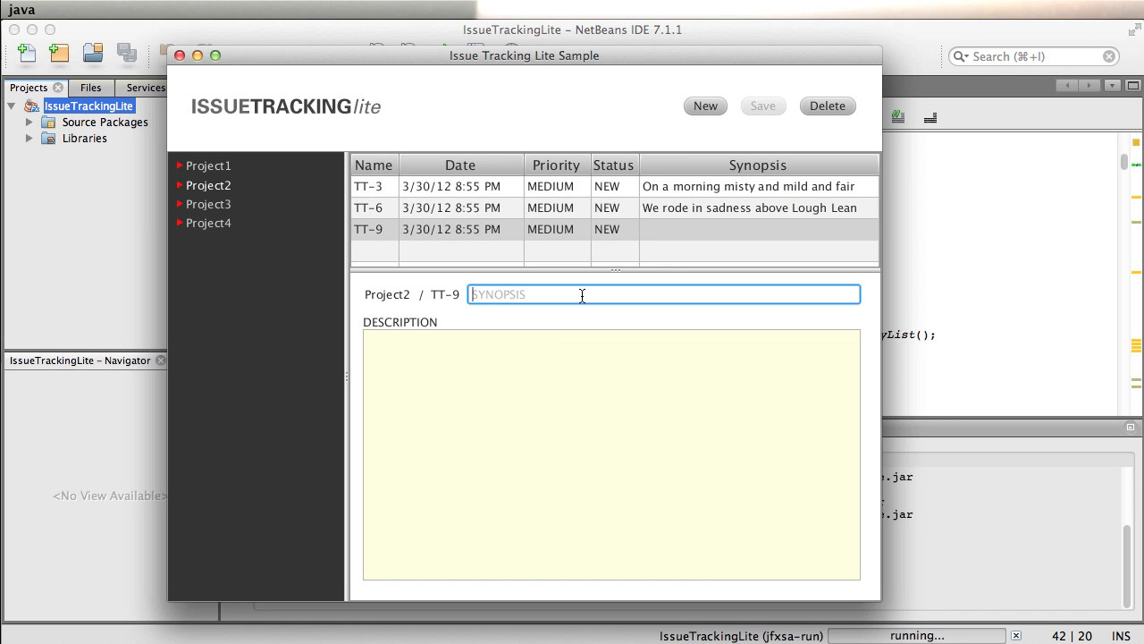
pyautogui.write('Te')
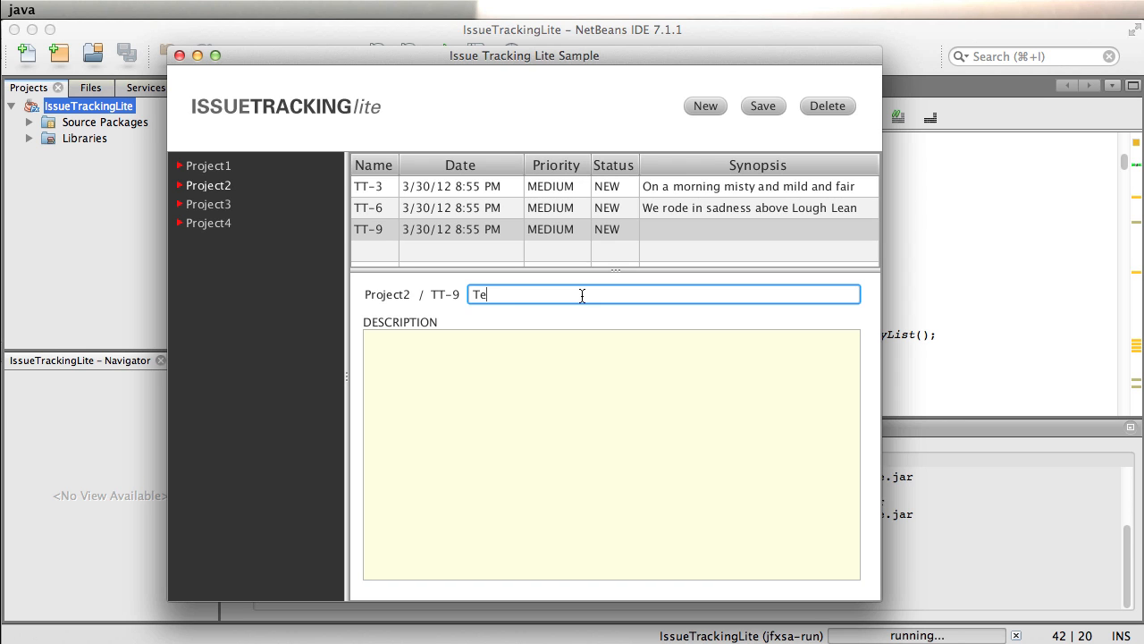
pyautogui.write('sting...')
pyautogui.click(760, 106)
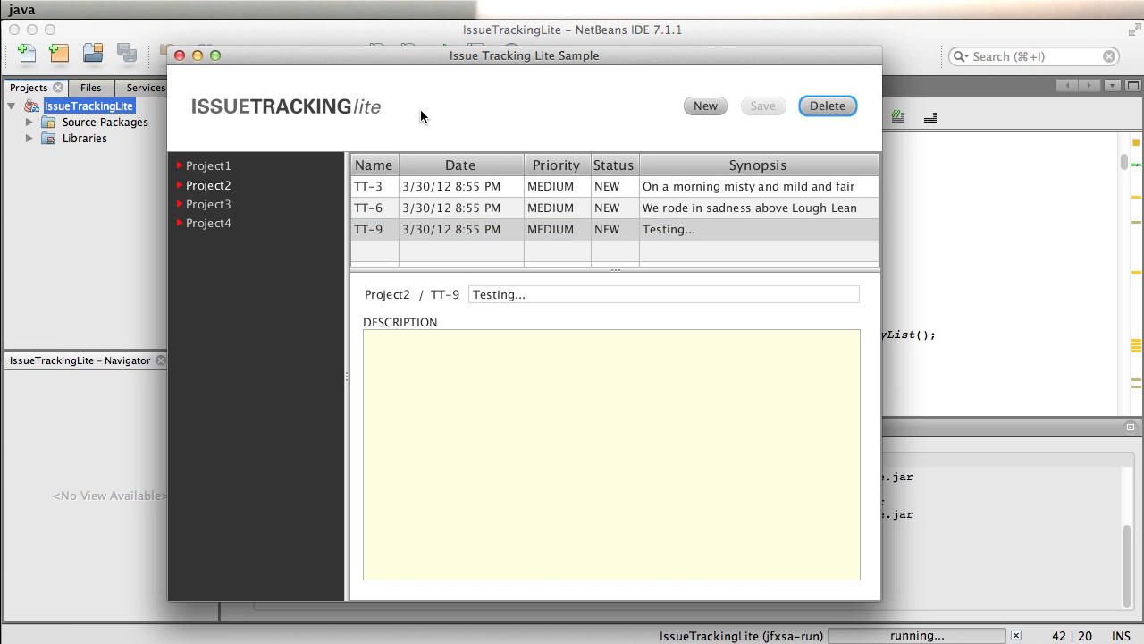
# Delete the "Testing..." issue, and shrink the app window with issue TT-6 selected to check the resizing
pyautogui.click(825, 106)
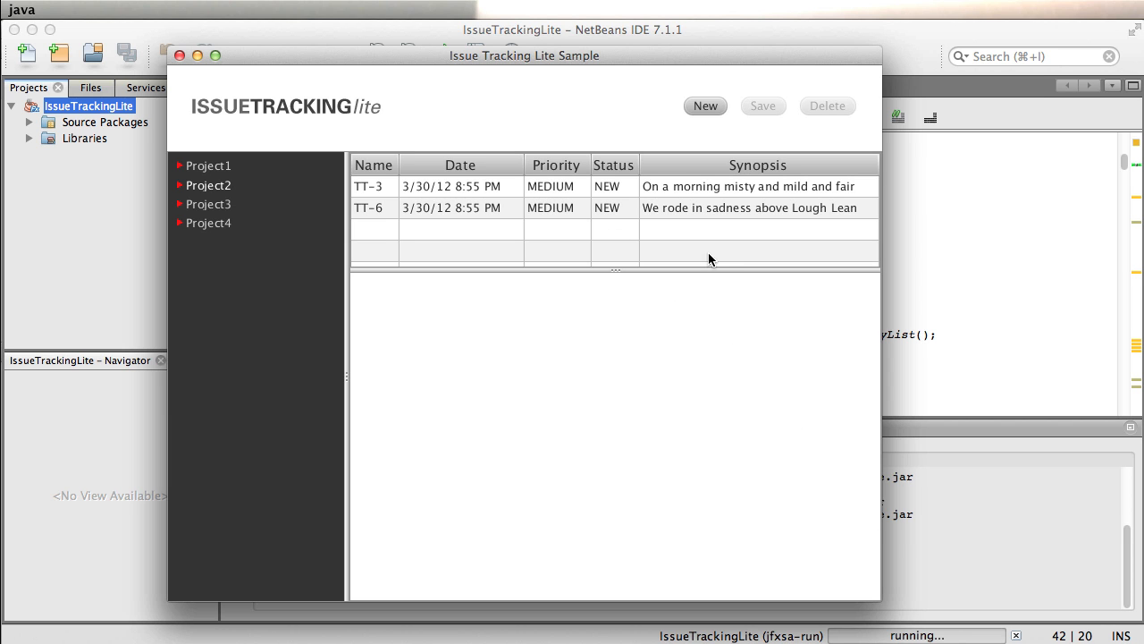
pyautogui.click(707, 208)
pyautogui.moveTo(878, 597); pyautogui.dragTo(864, 537)
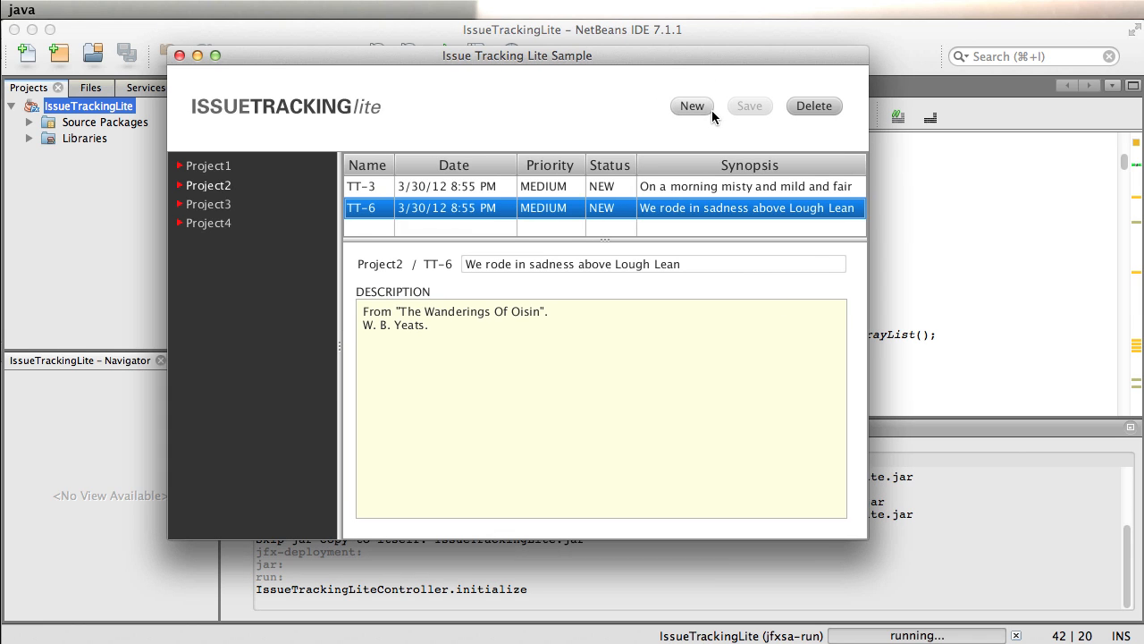